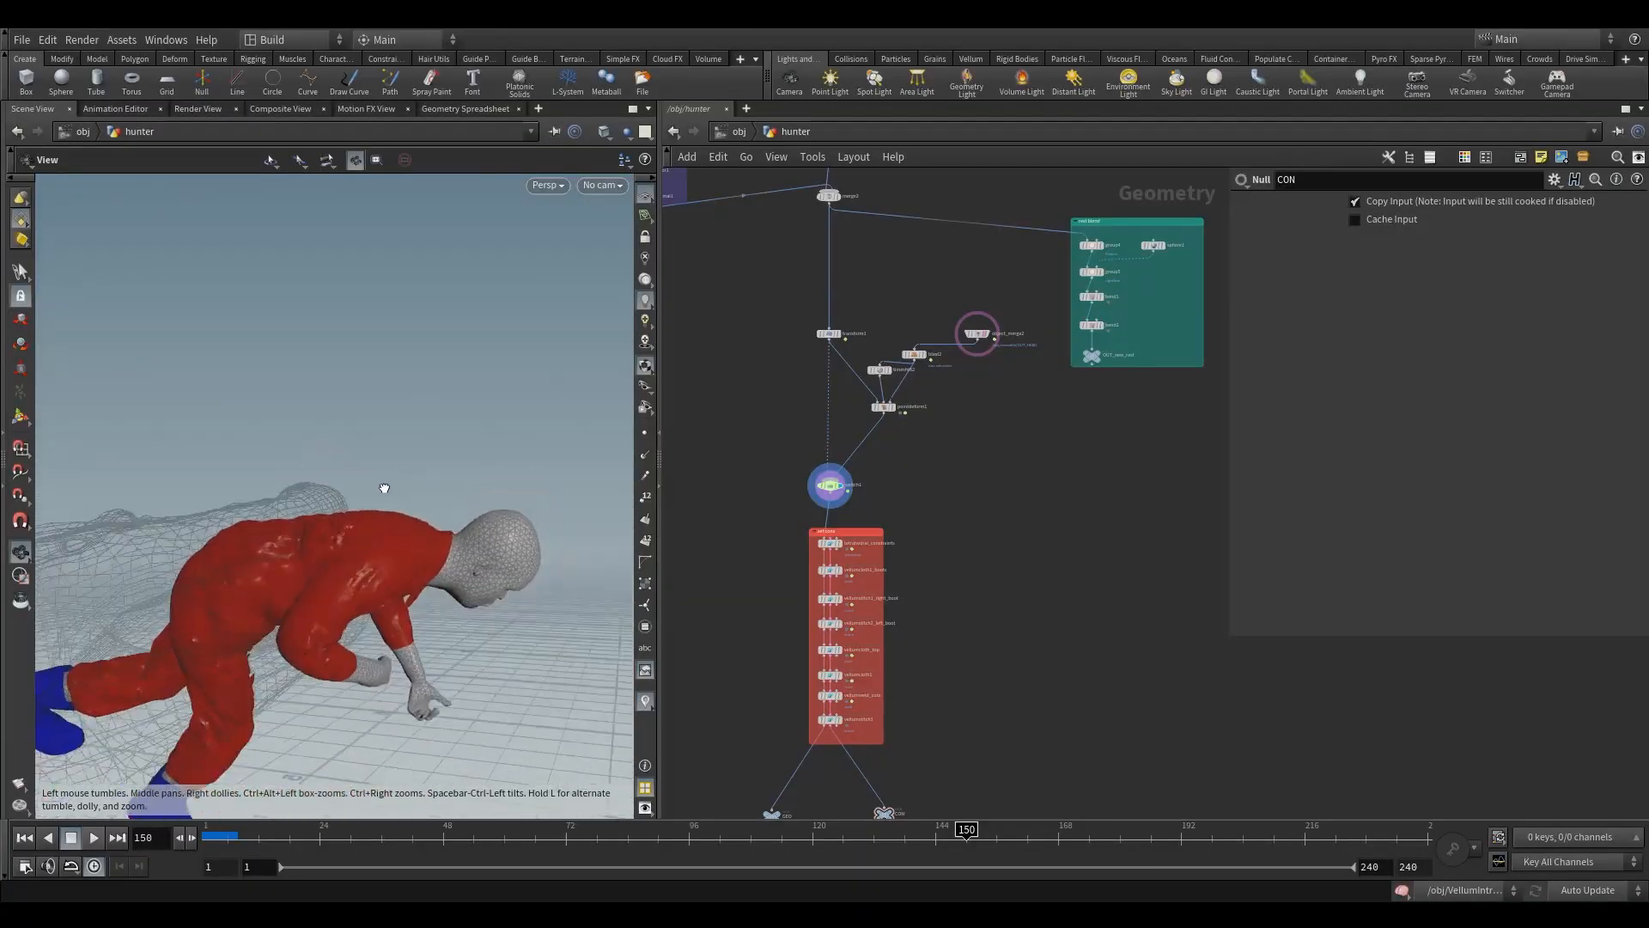
drag(384, 488, 409, 537)
drag(219, 507, 305, 406)
drag(255, 520, 198, 503)
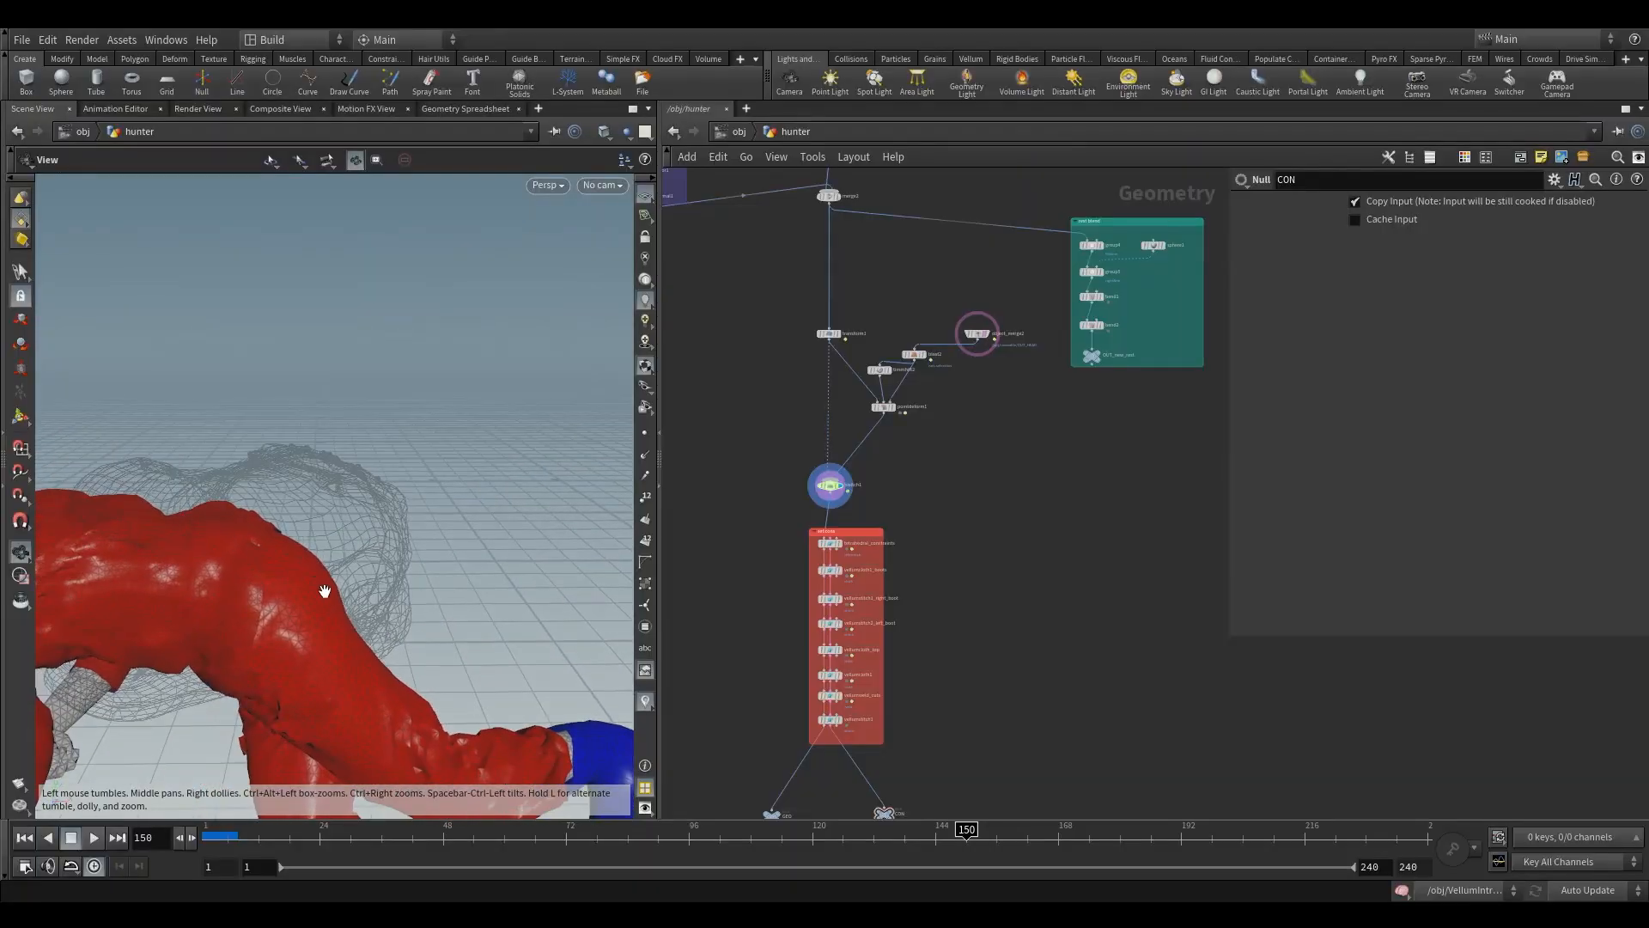
drag(325, 591, 119, 521)
drag(231, 620, 215, 550)
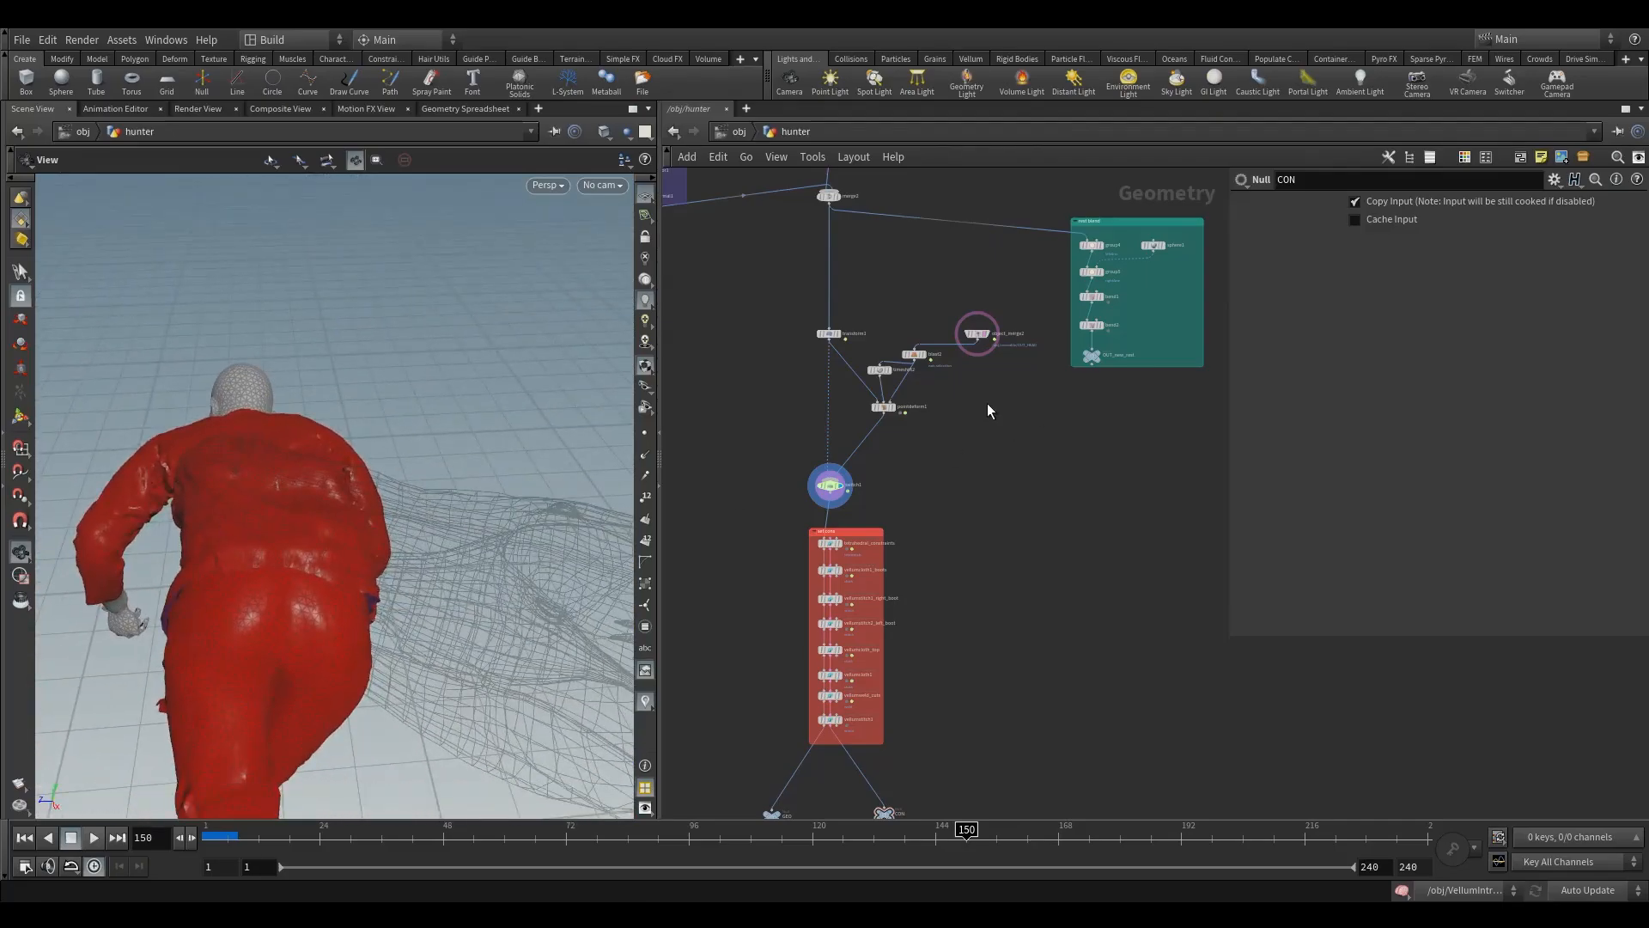
Try adding a Blast node fed by object_merge2 and displaying its output.
middle_drag(987, 403, 998, 425)
key(Tab)
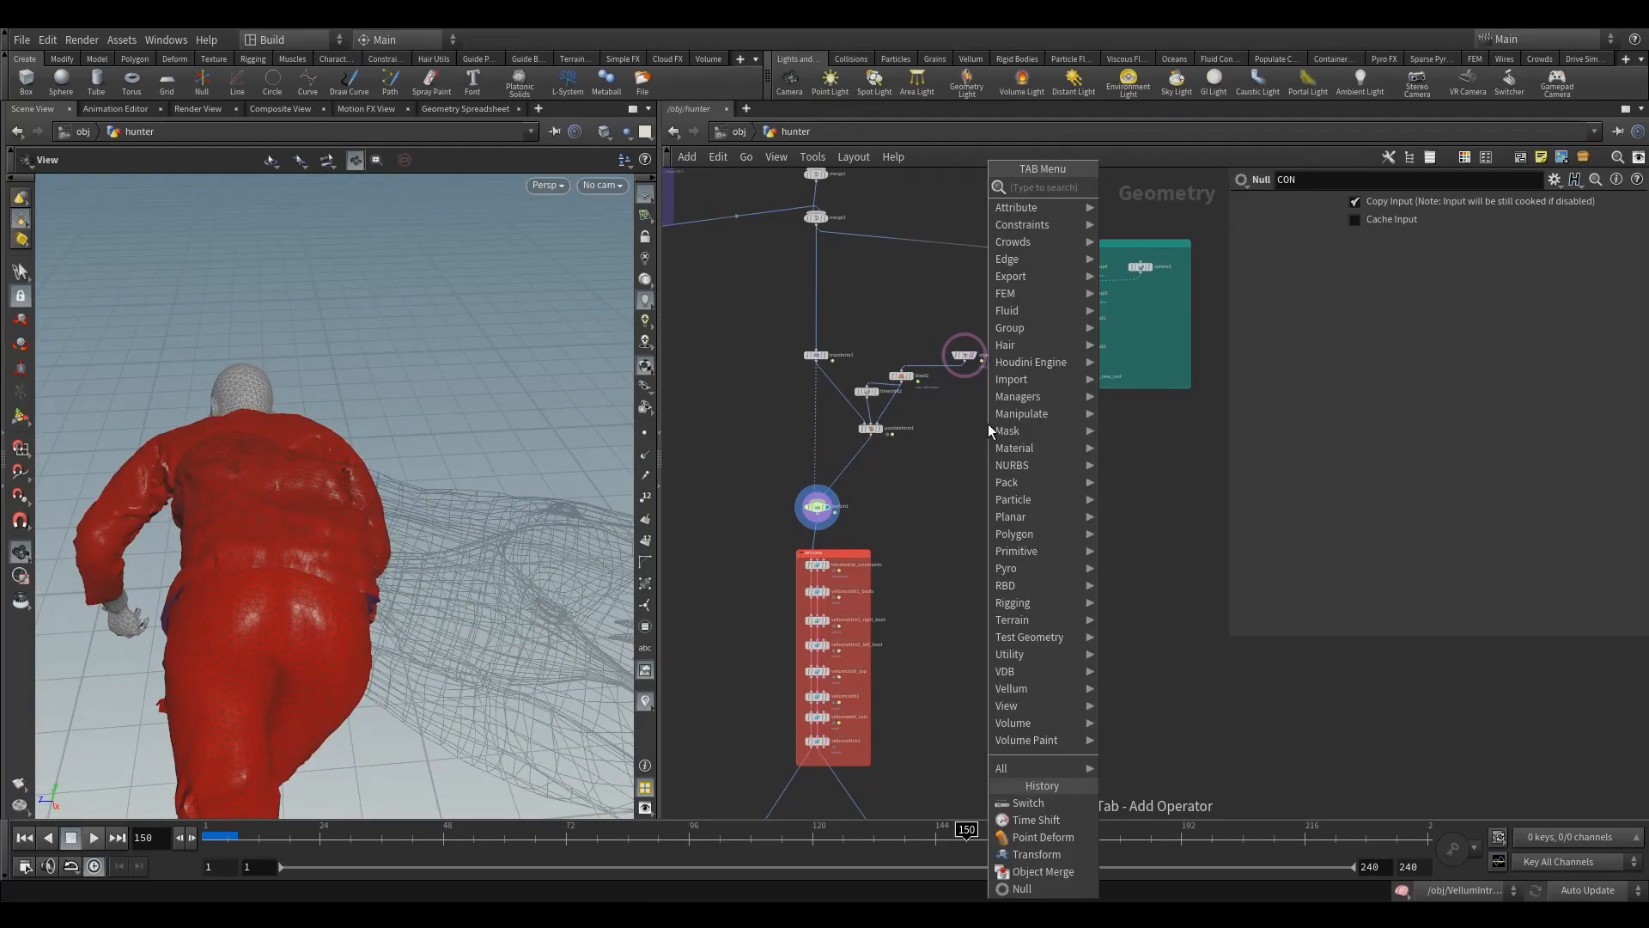
text(bla)
click(1126, 190)
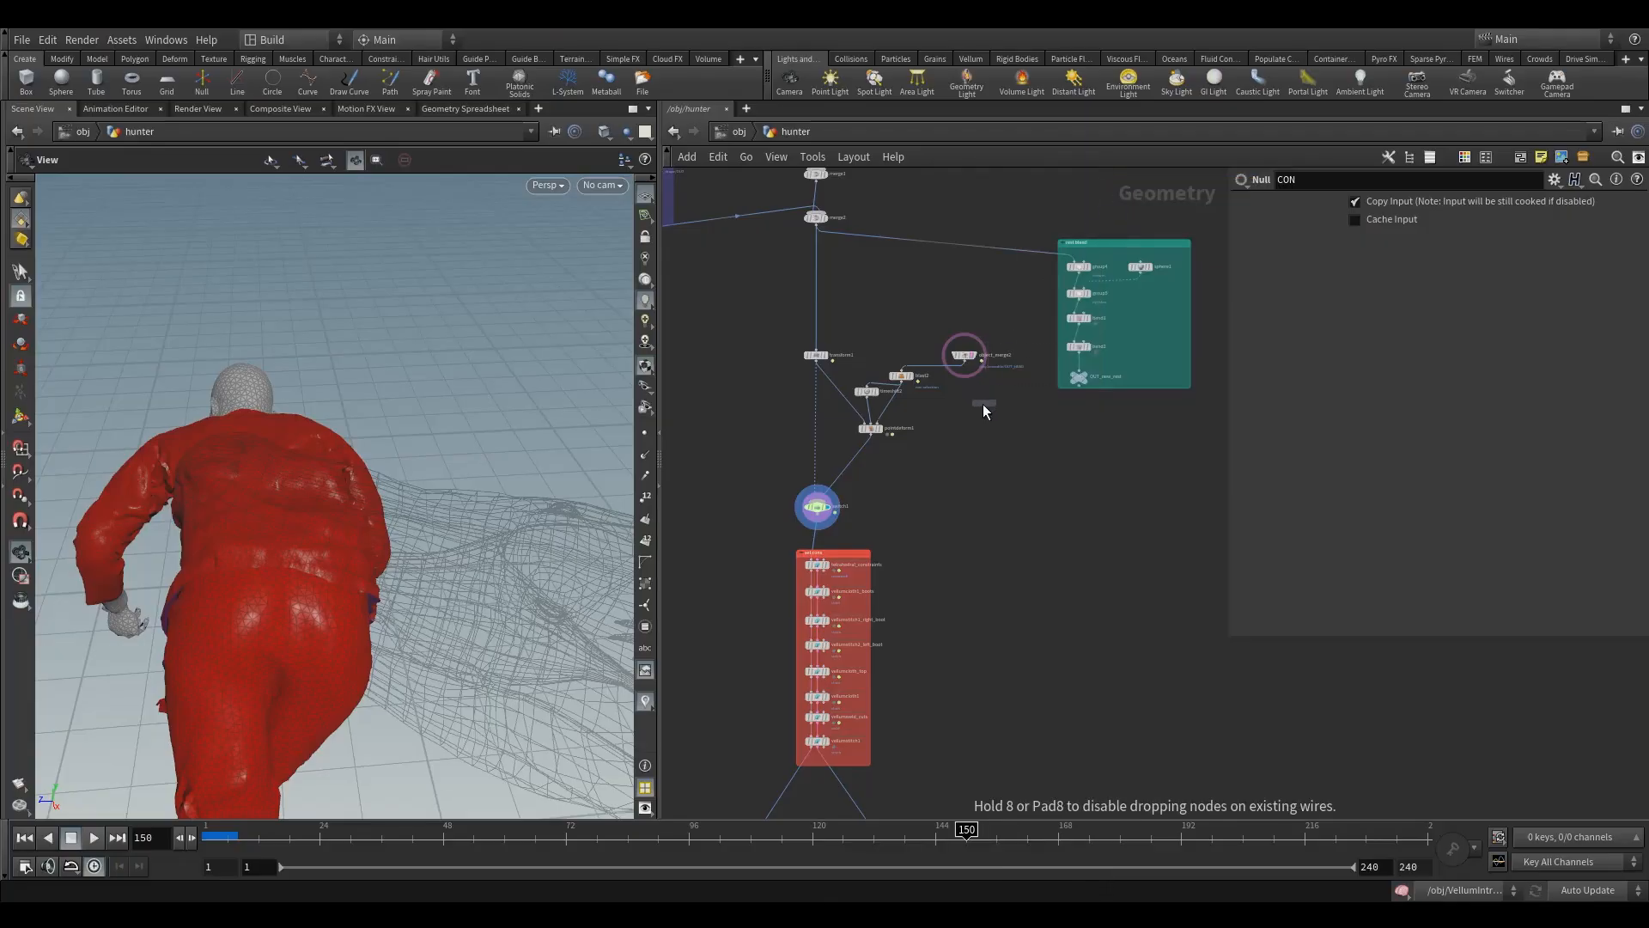
click(976, 406)
scroll(967, 370, up, 3)
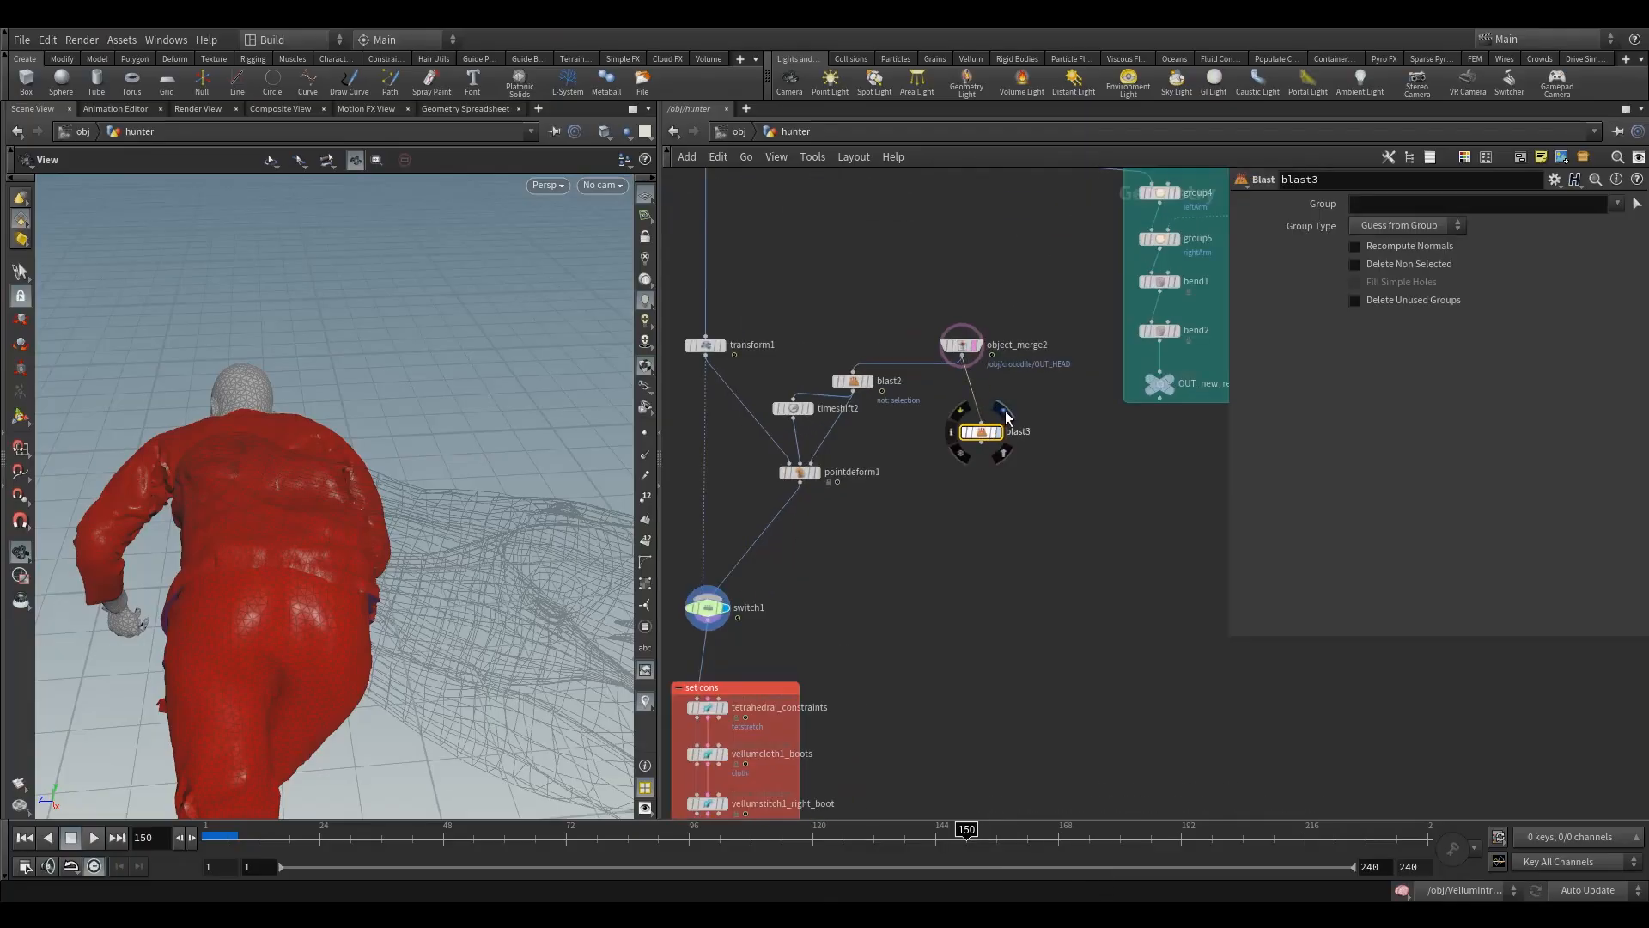
click(997, 431)
drag(979, 431, 976, 424)
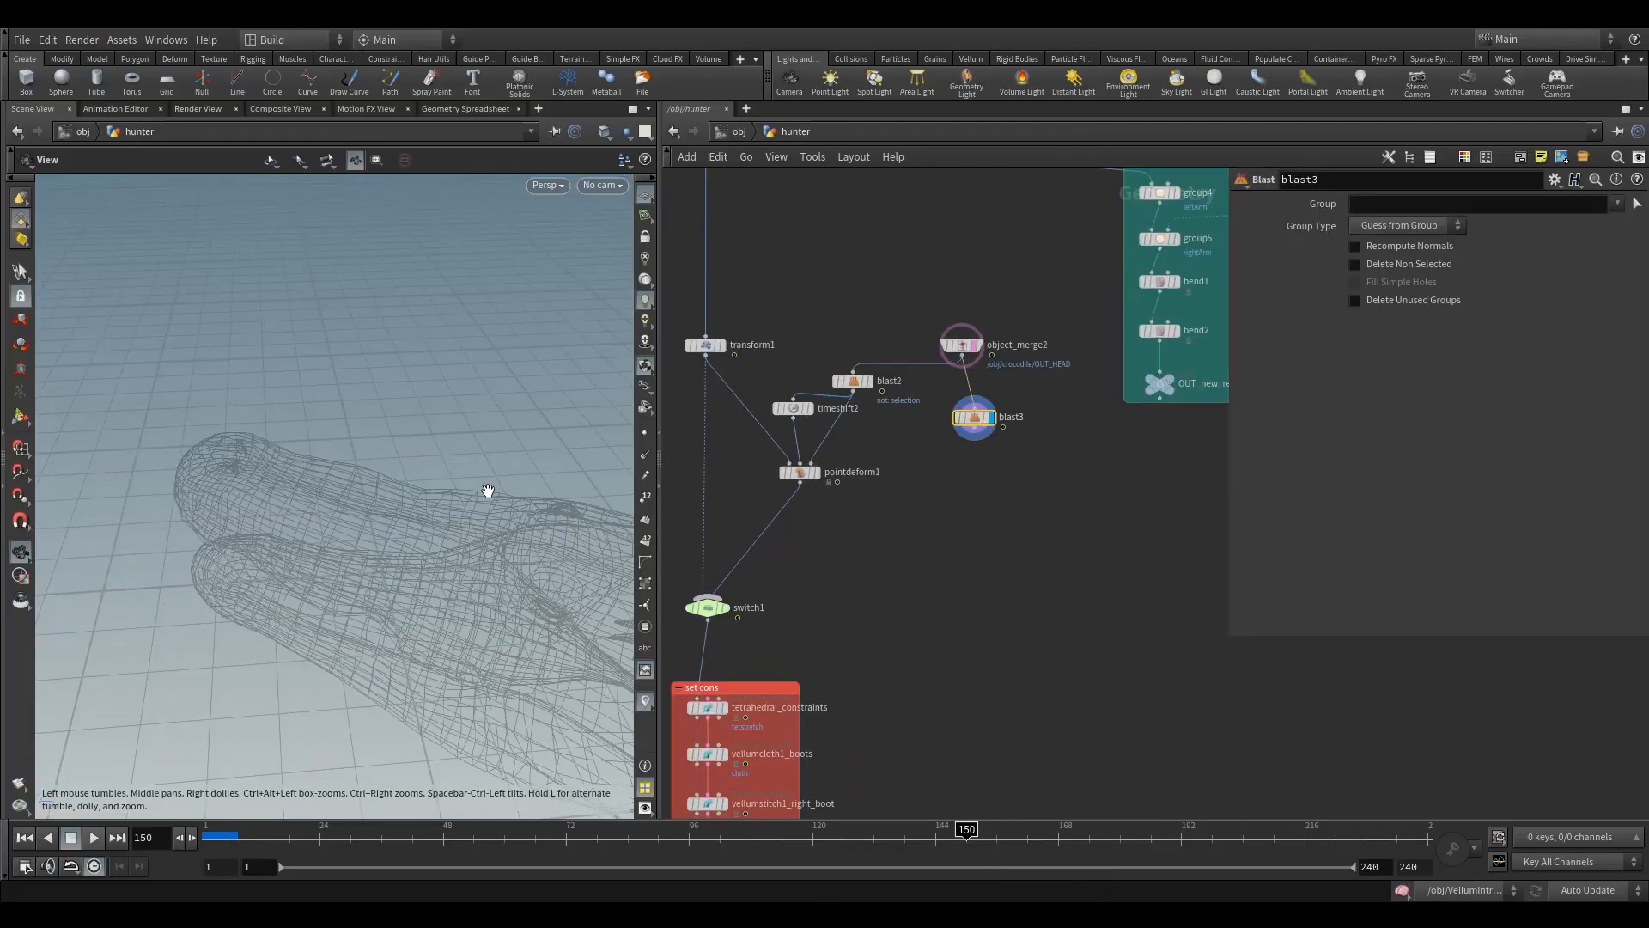
key(f)
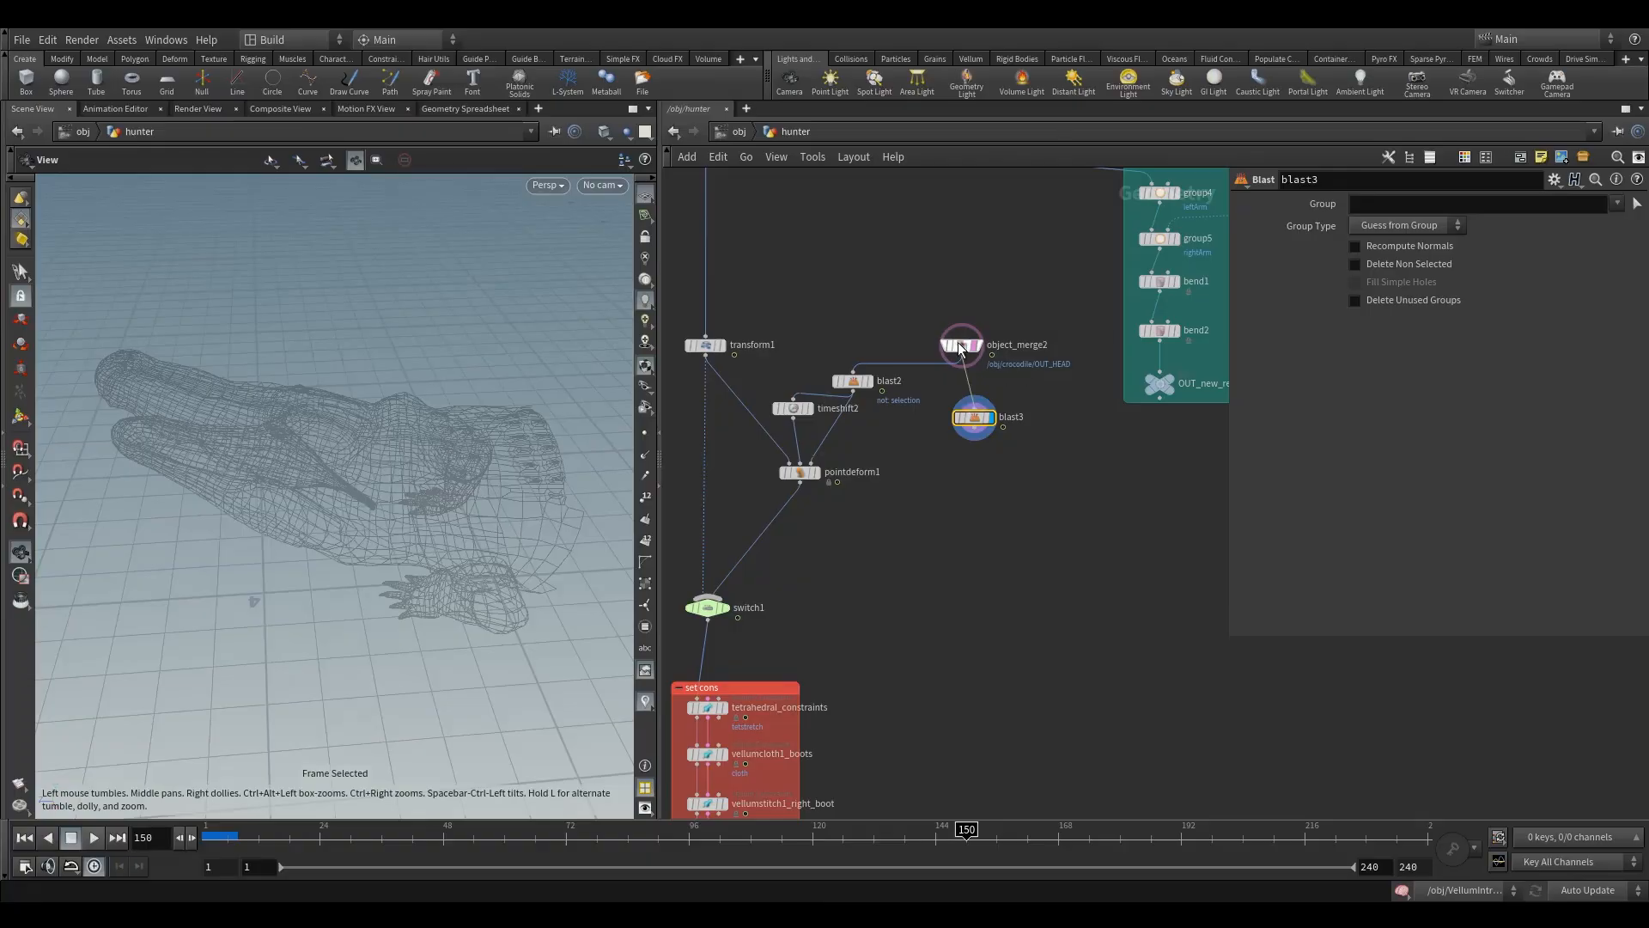
click(985, 363)
drag(1027, 397, 904, 466)
key(Delete)
Try adding a Delete node below object_merge2 and picking its group from the displayed crocodile geometry.
key(Tab)
text(de)
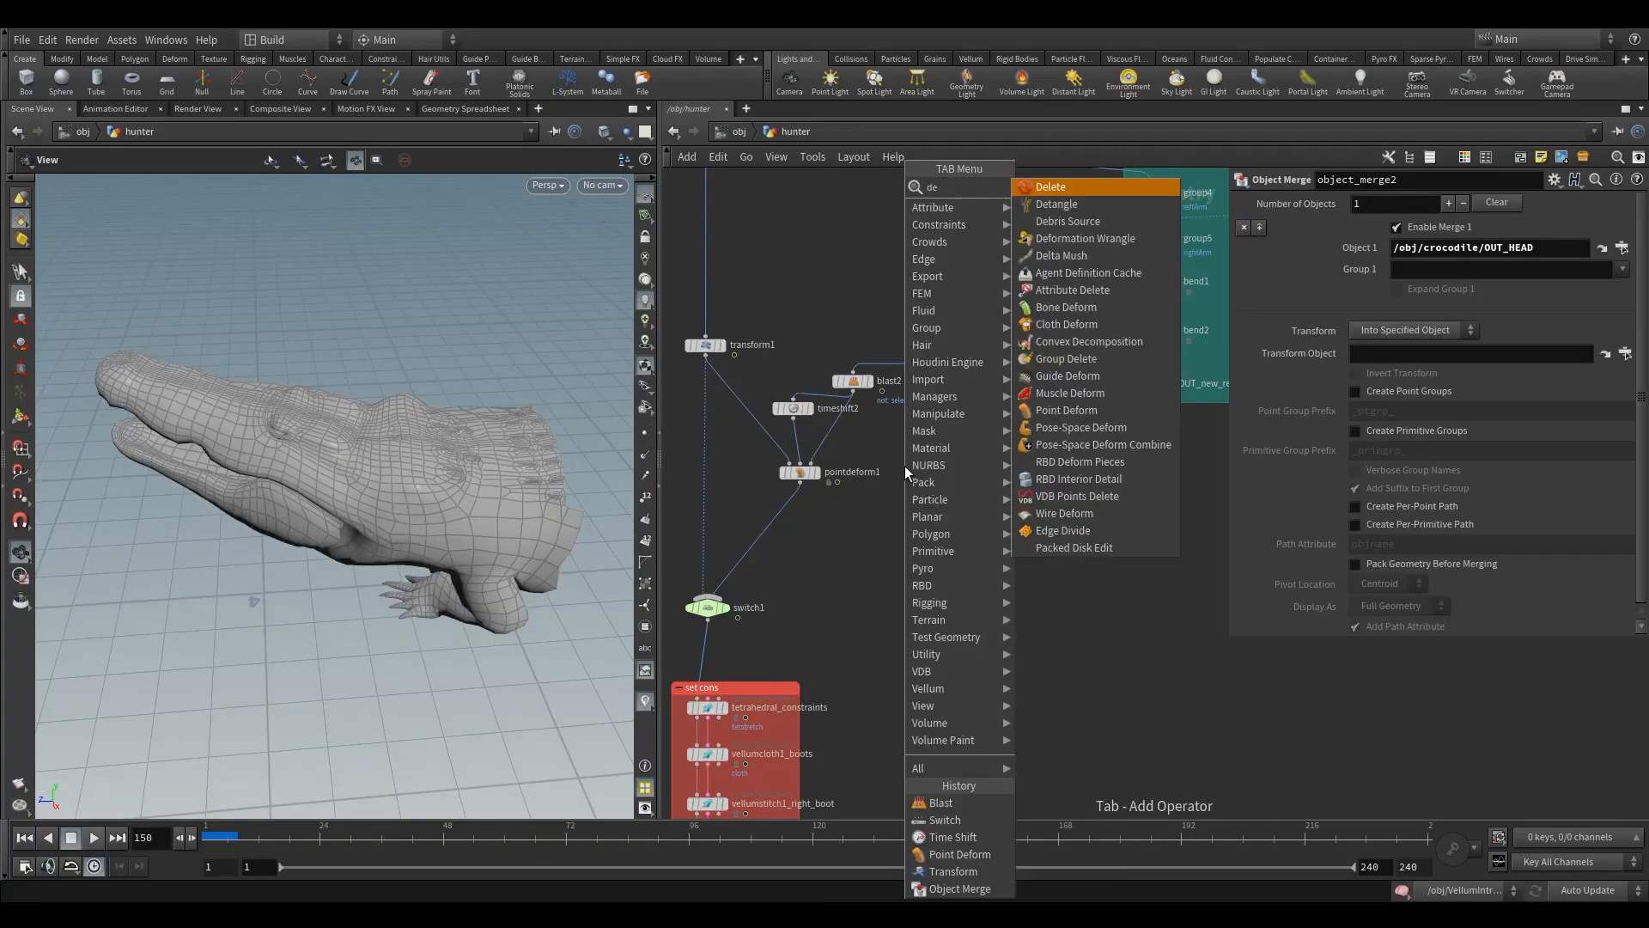
text(l)
click(1022, 189)
click(979, 435)
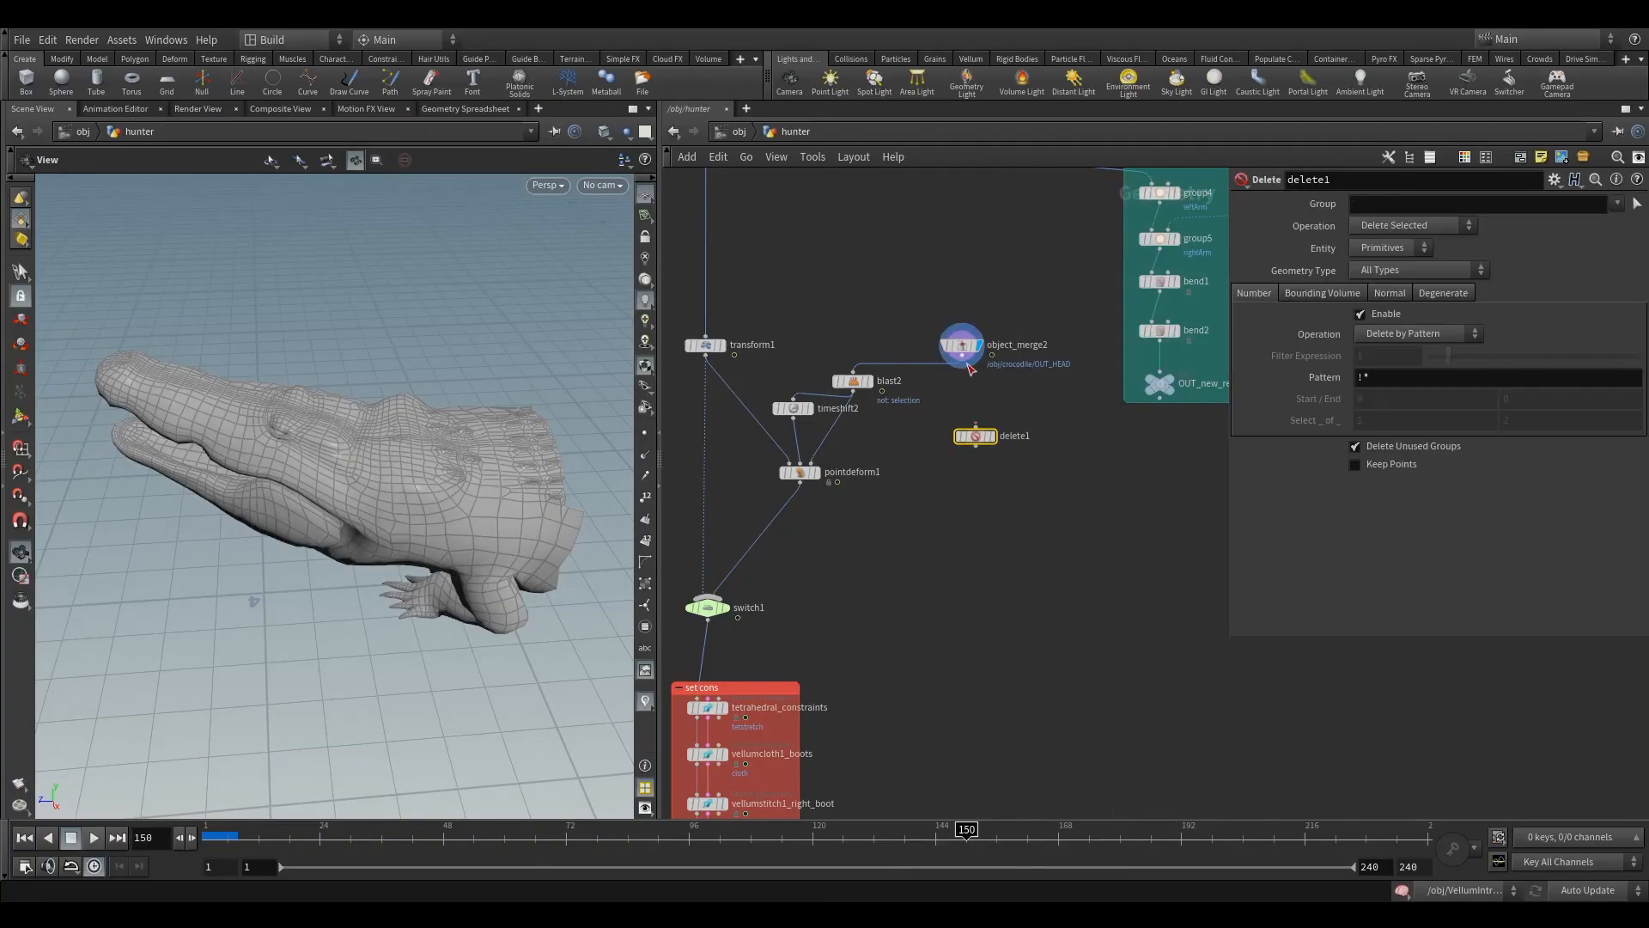
click(991, 435)
click(1636, 203)
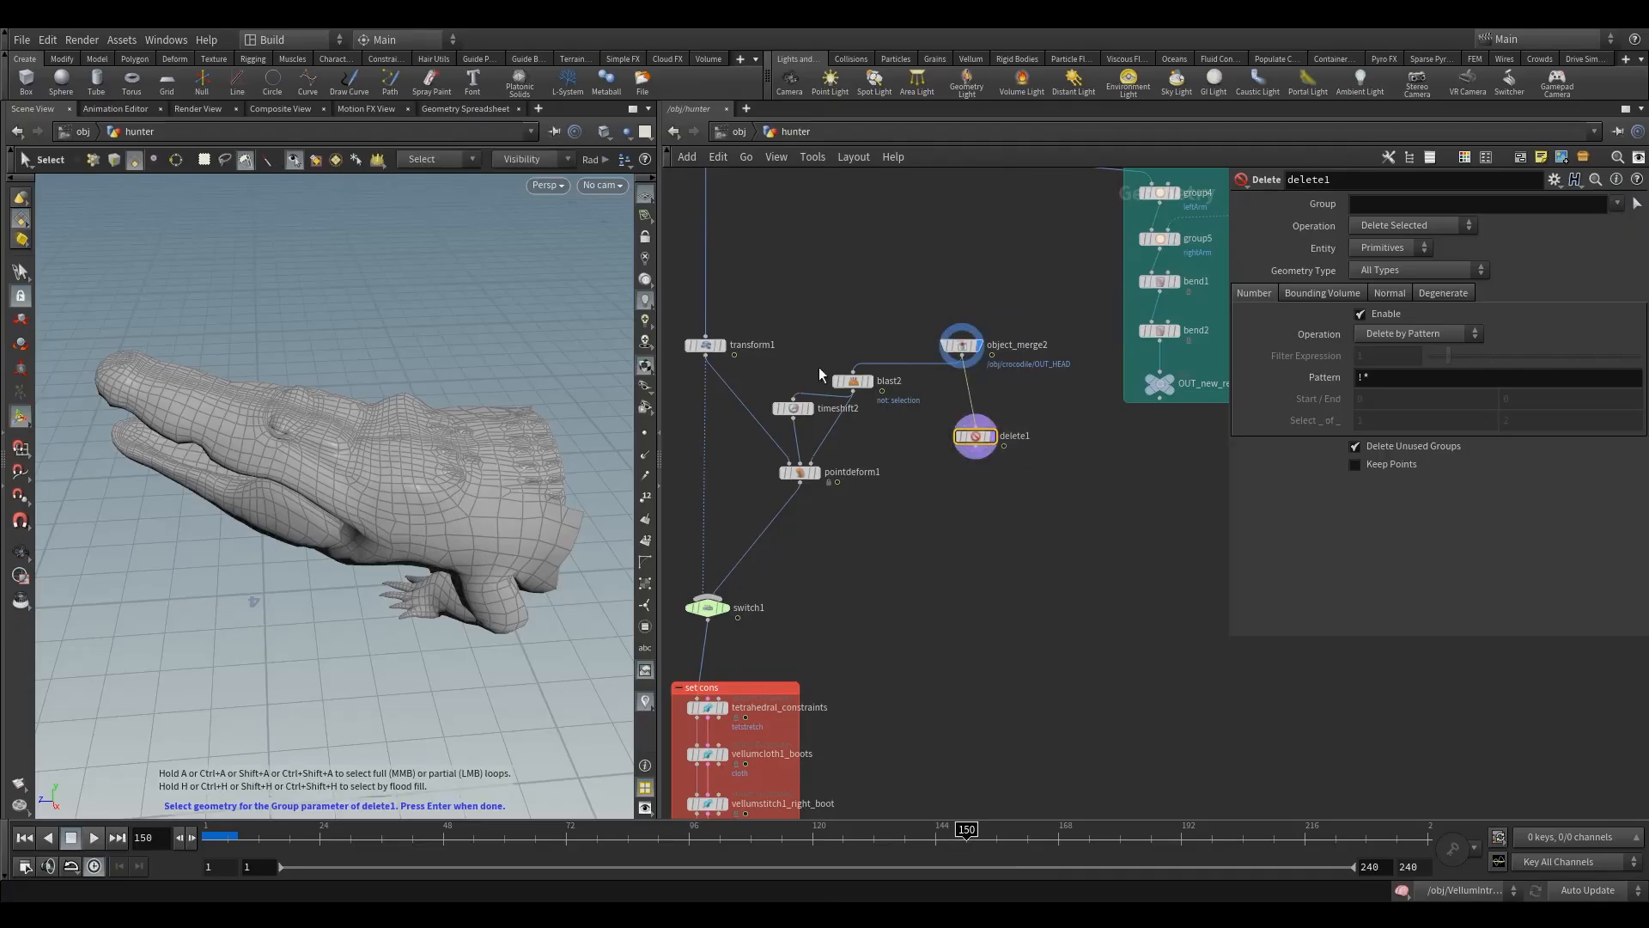
alt+drag(204, 429, 245, 506)
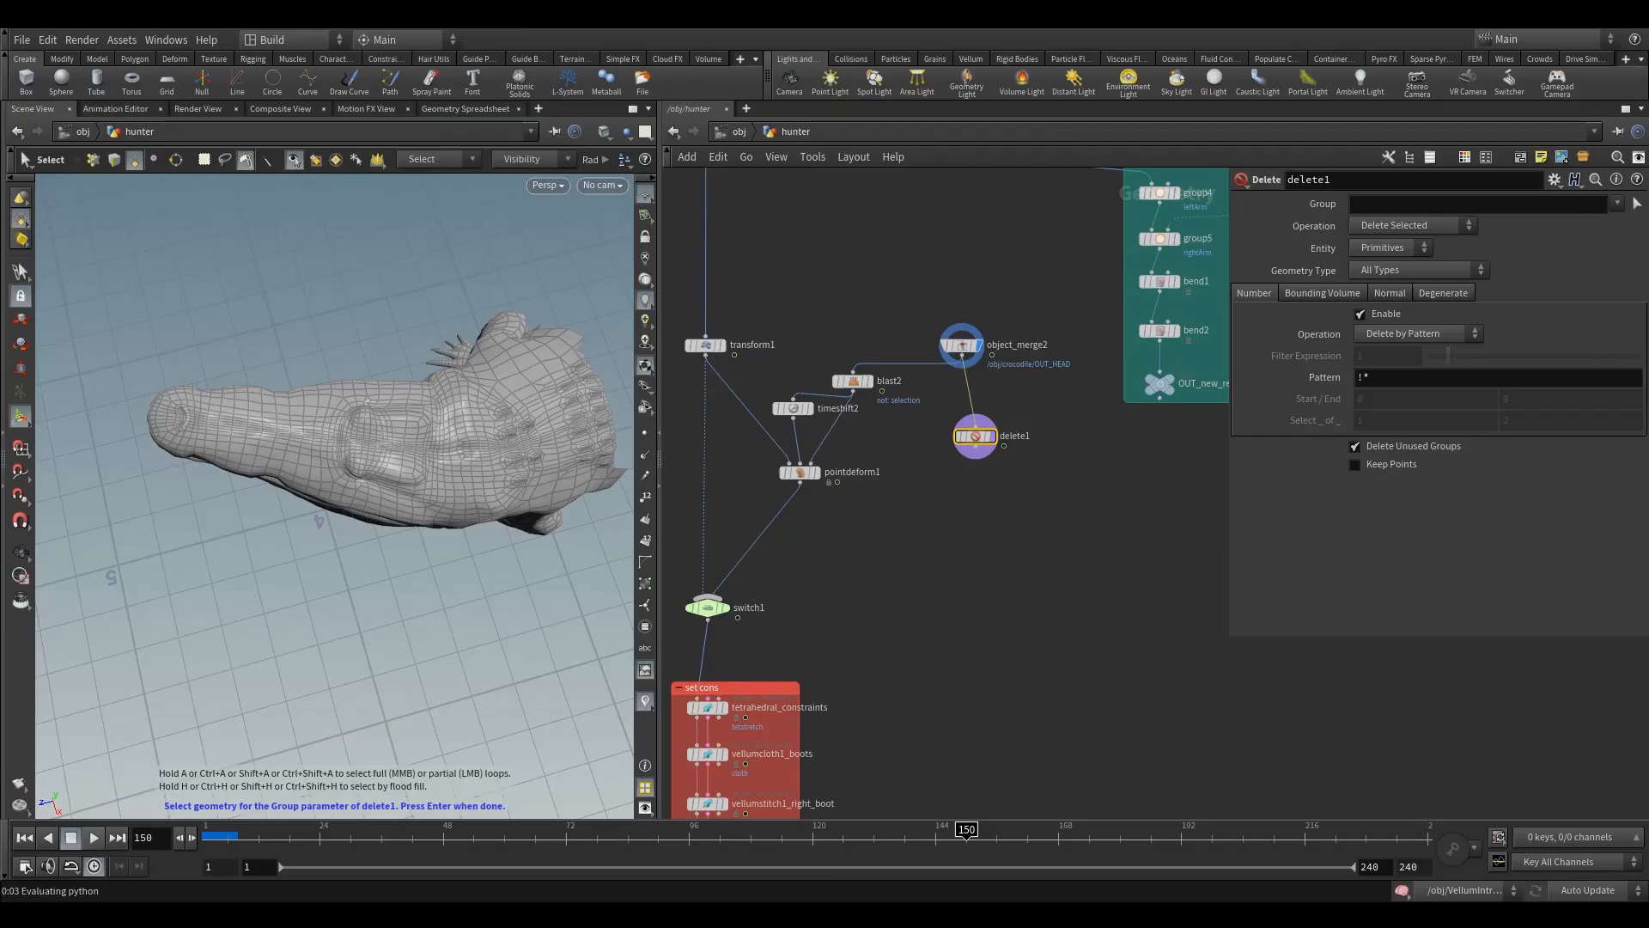
key(Escape)
drag(342, 453, 96, 368)
Set the viewport selection mode to Box Picking and bring the crocodile's snout into view from above.
right_click(19, 273)
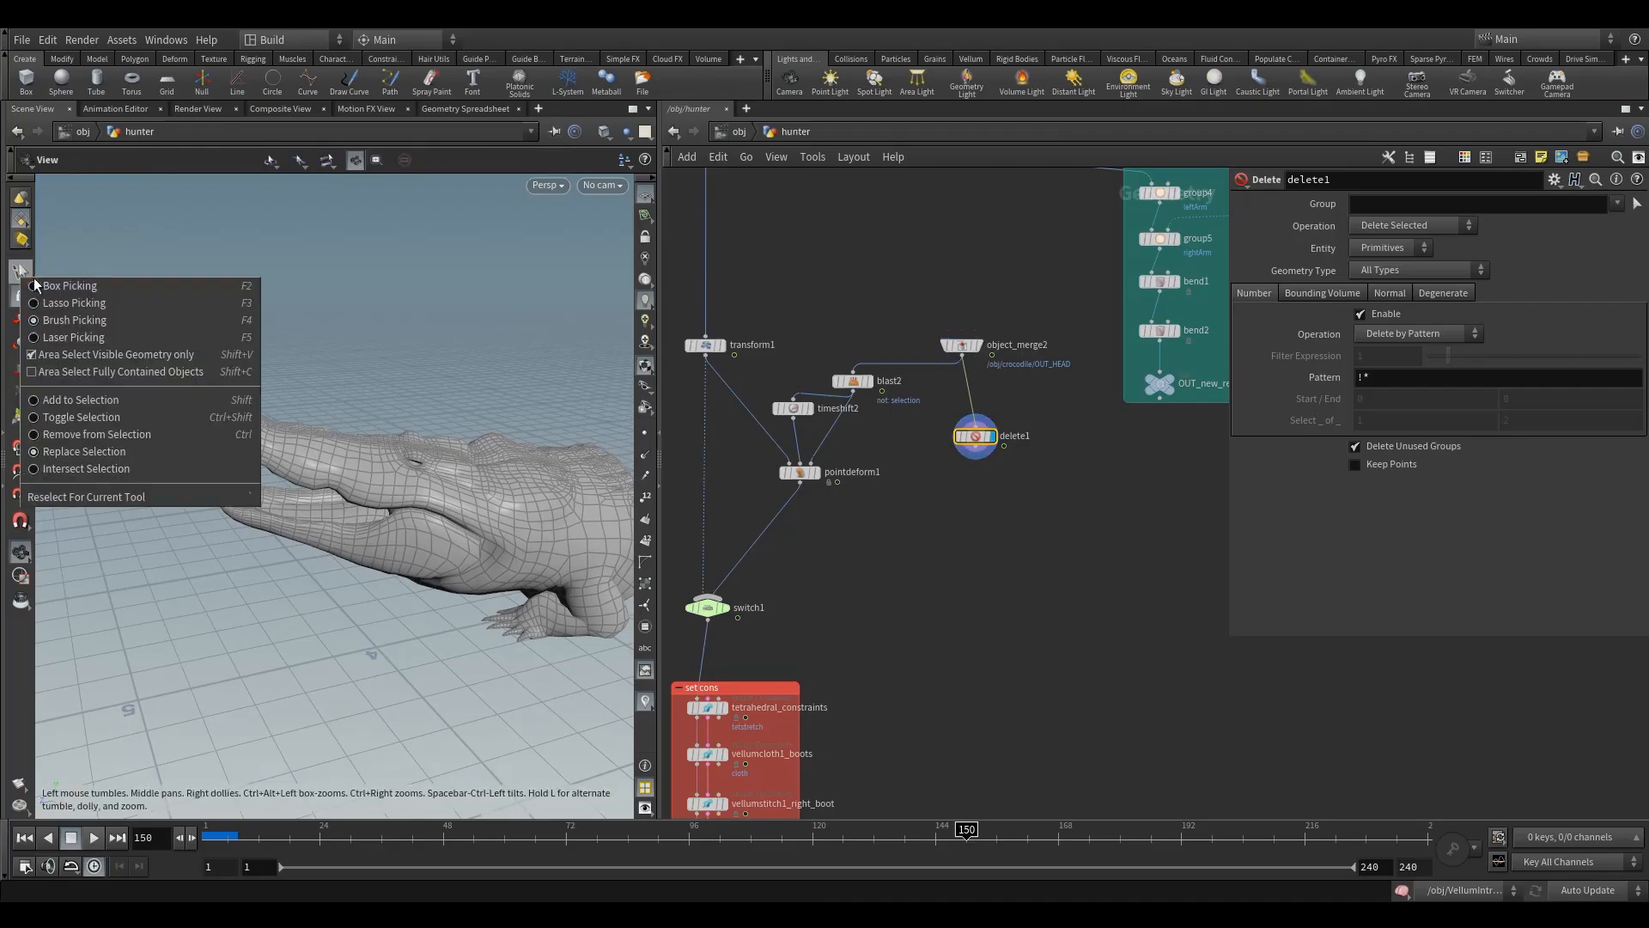
click(60, 287)
mouse_move(381, 490)
mouse_down()
mouse_move(364, 431)
mouse_move(361, 456)
mouse_move(209, 569)
mouse_move(232, 582)
mouse_move(396, 559)
mouse_move(324, 523)
mouse_move(368, 479)
mouse_up()
drag(199, 293, 339, 332)
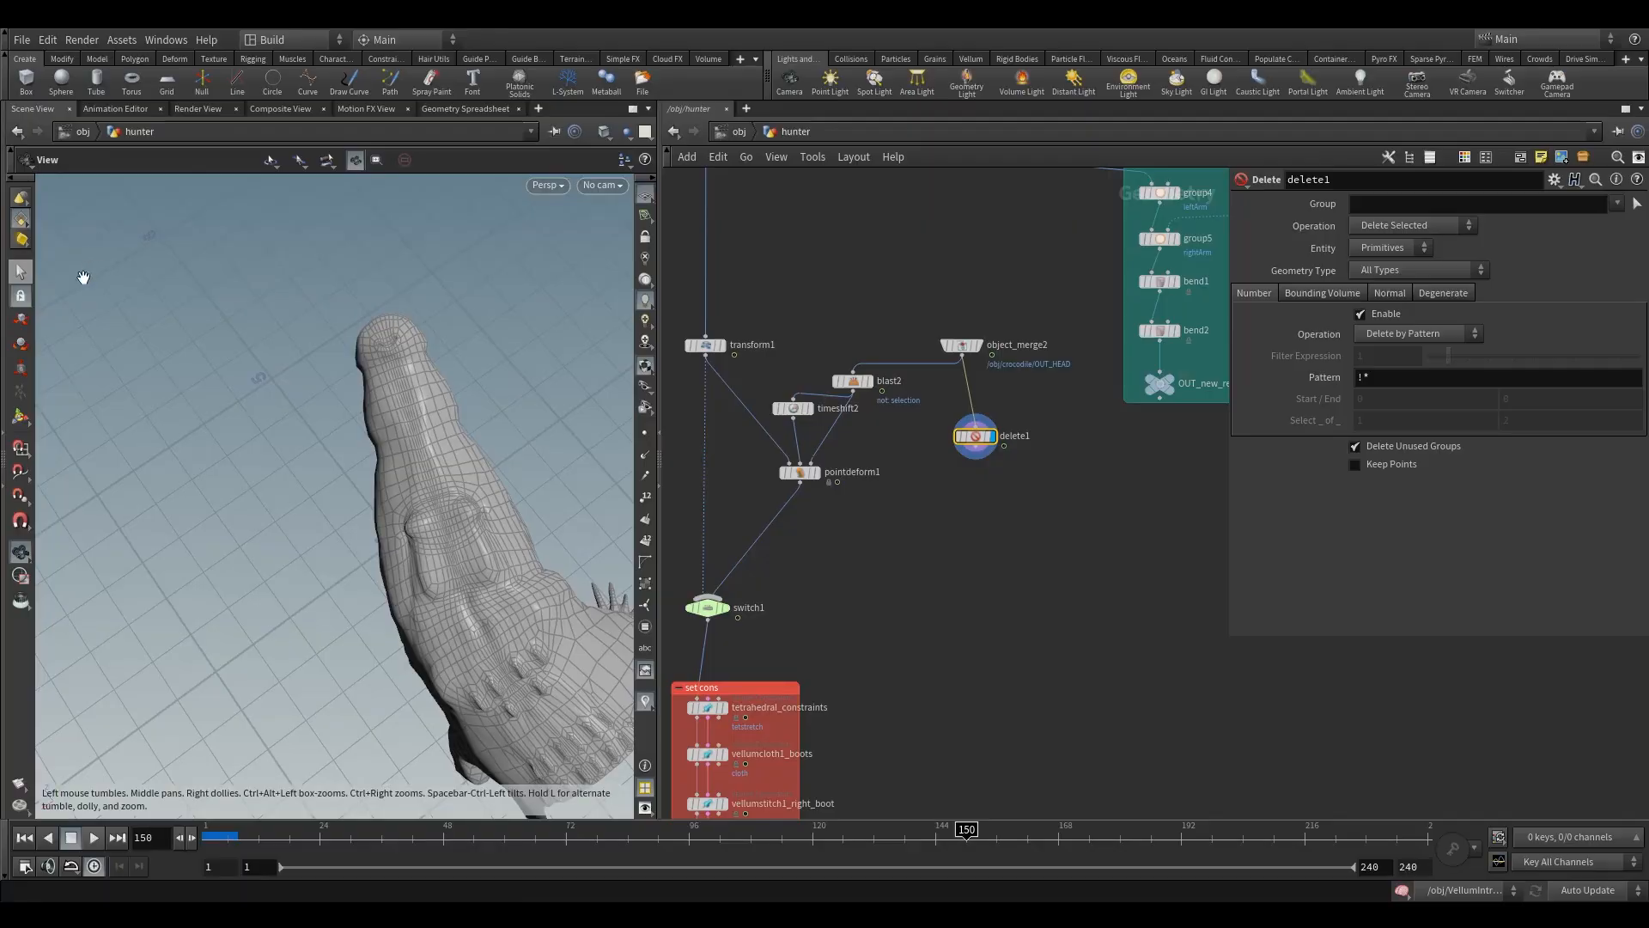
Try blasting the crocodile's front snout faces after the delete1 node, and remove both trial nodes.
click(20, 272)
drag(220, 263, 286, 411)
key(Escape)
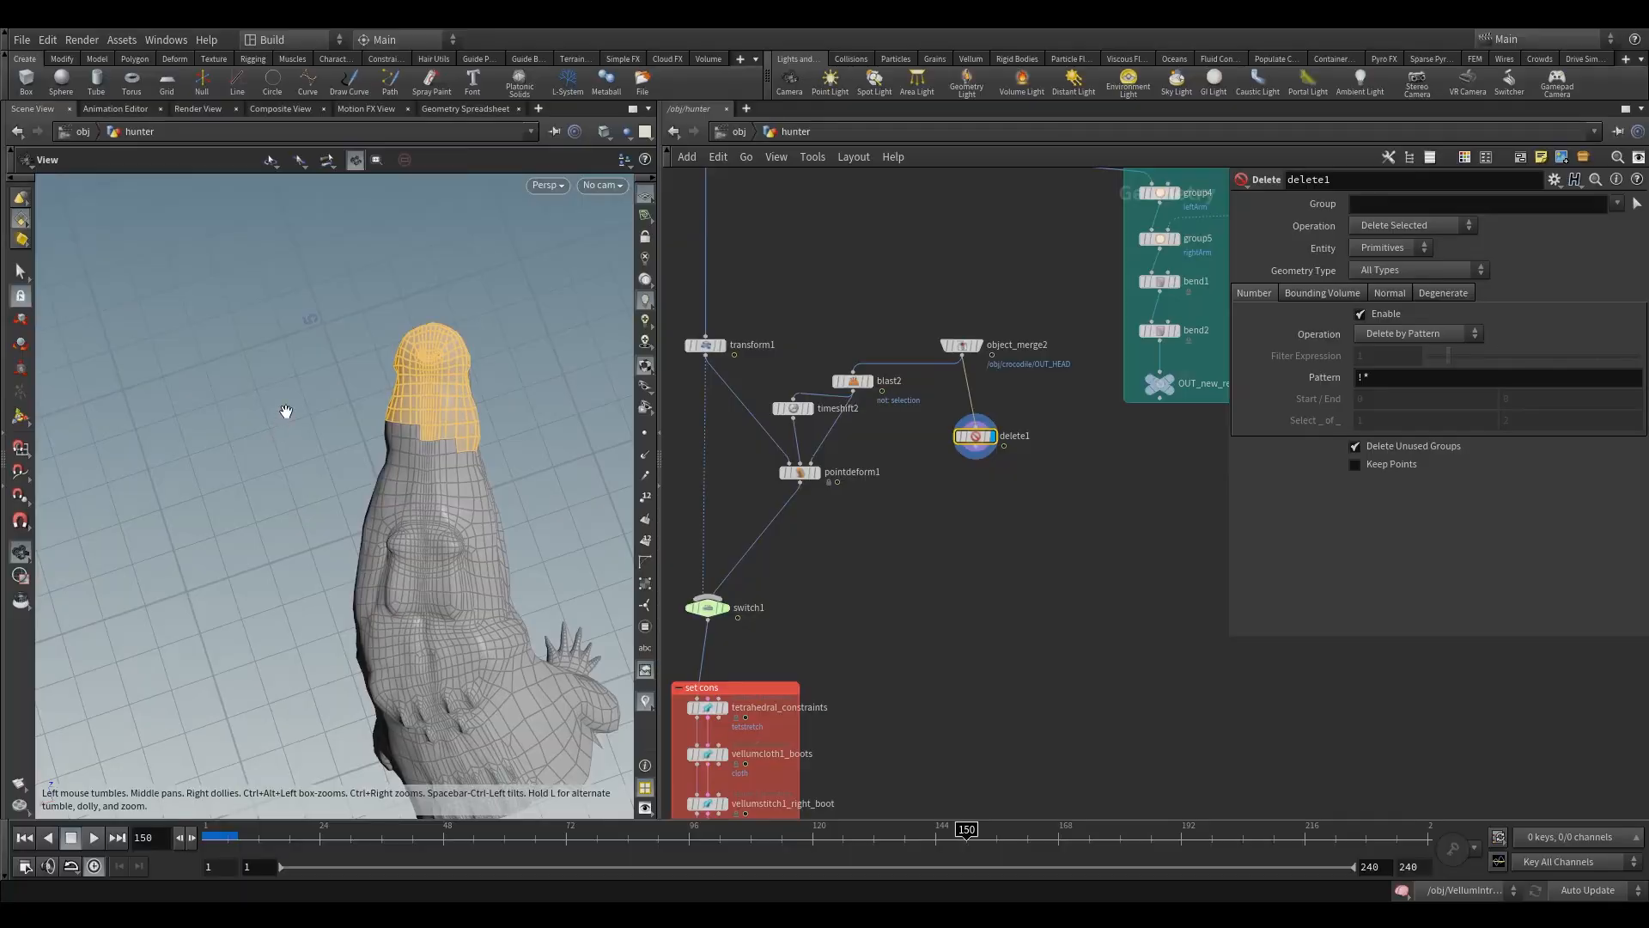
key(s)
drag(317, 296, 574, 516)
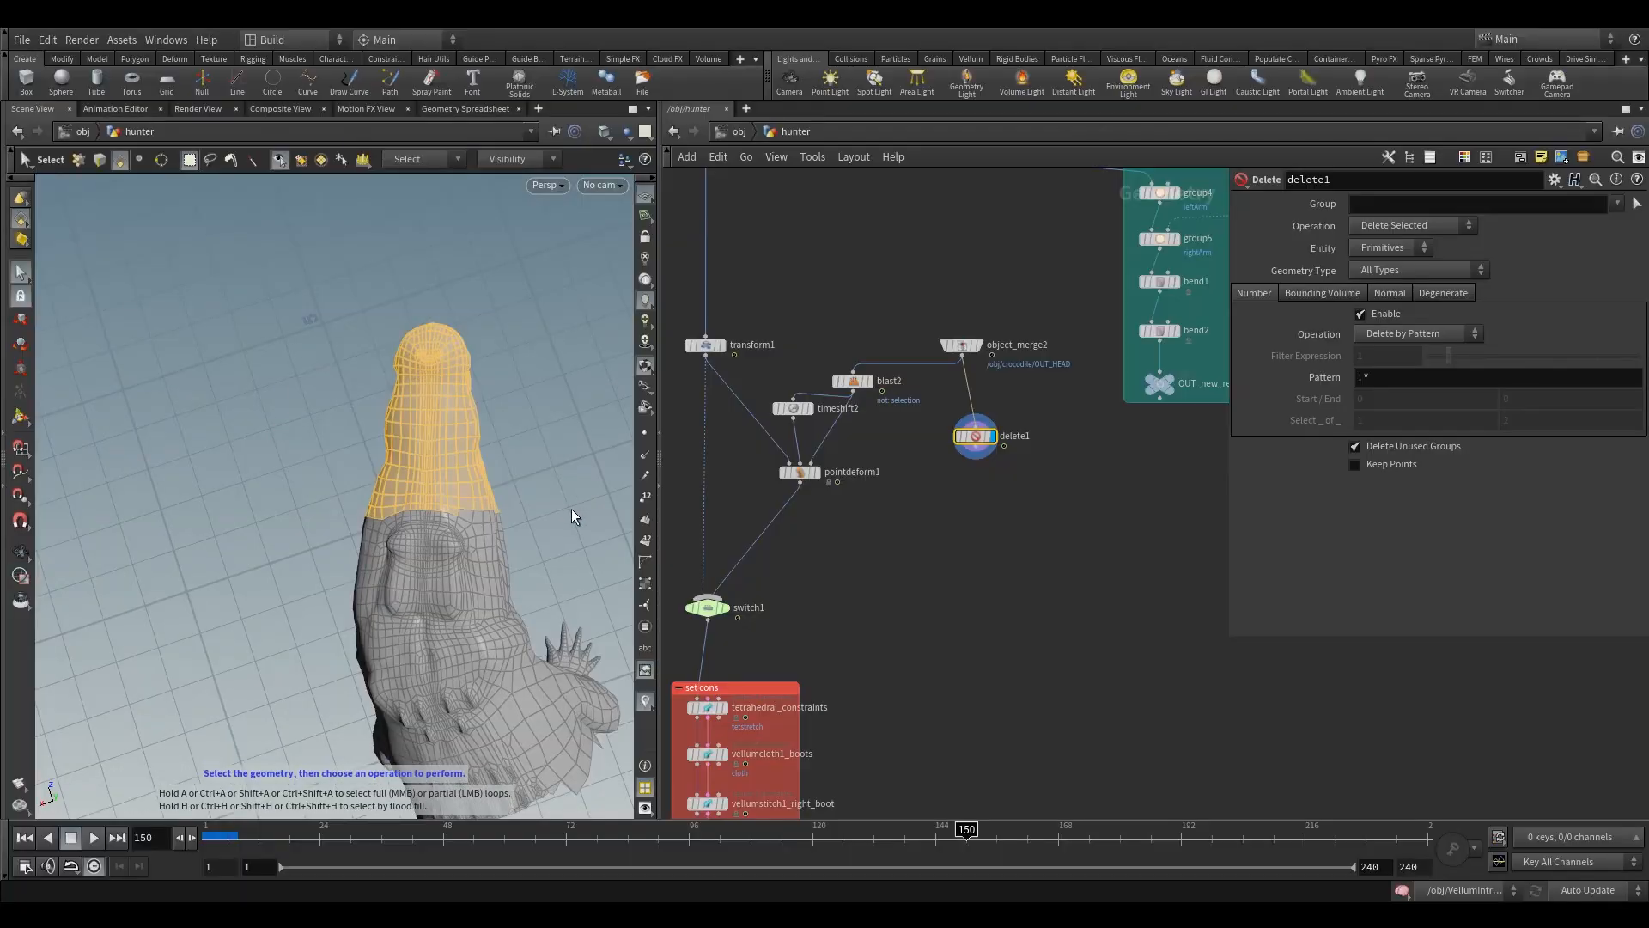
key(Delete)
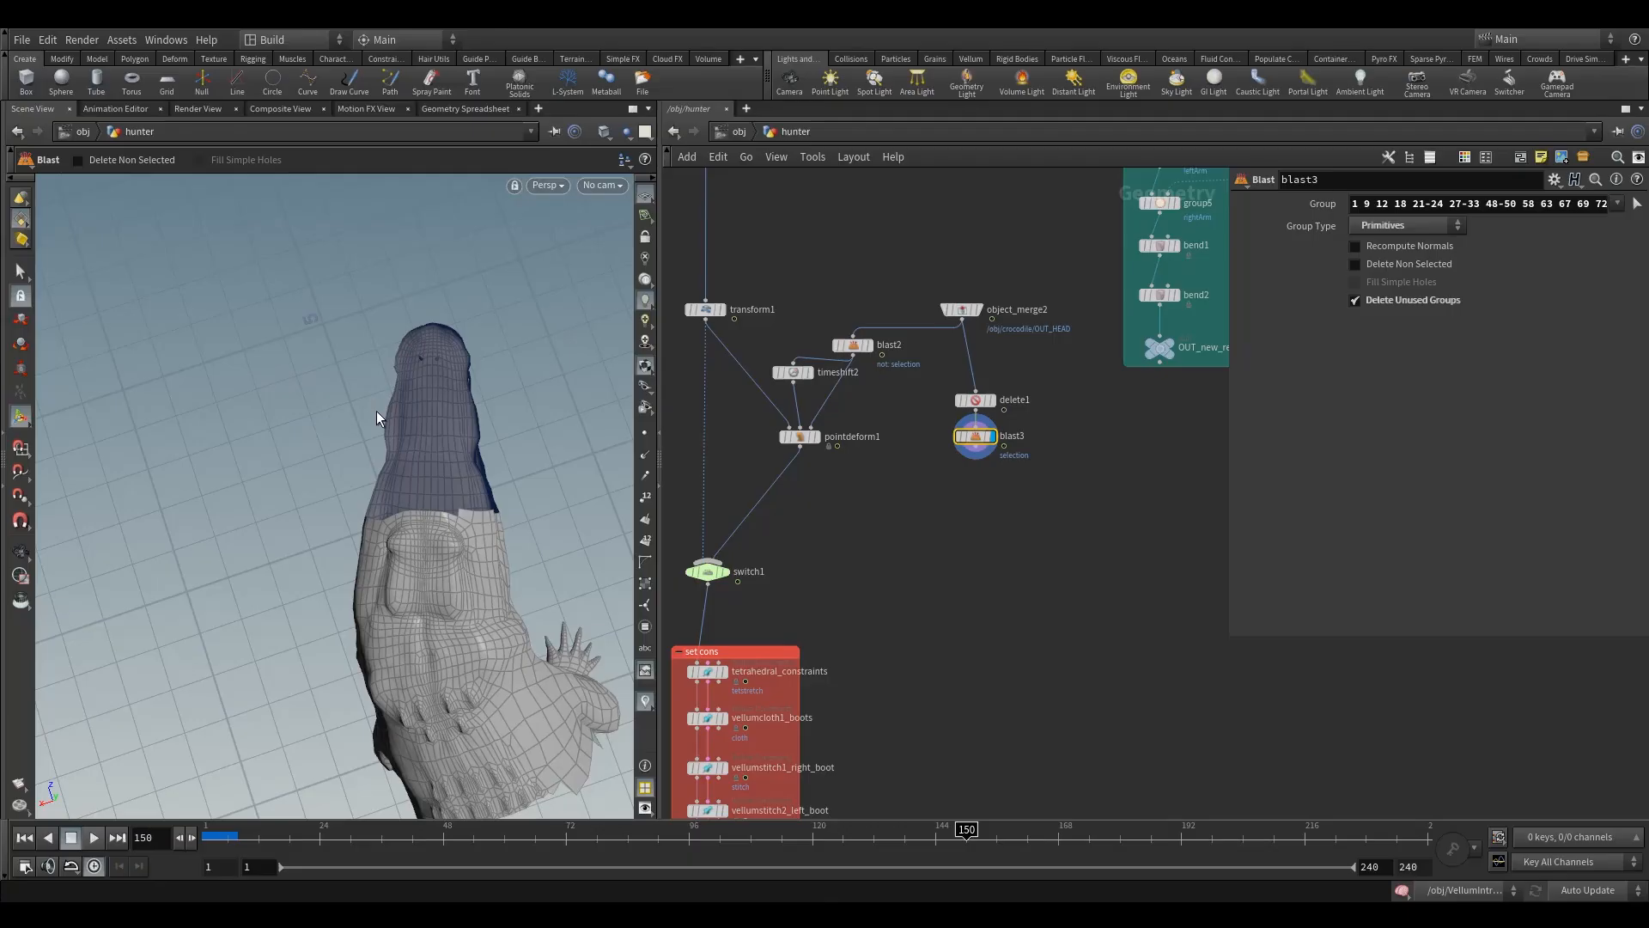
drag(931, 379, 1008, 490)
key(Delete)
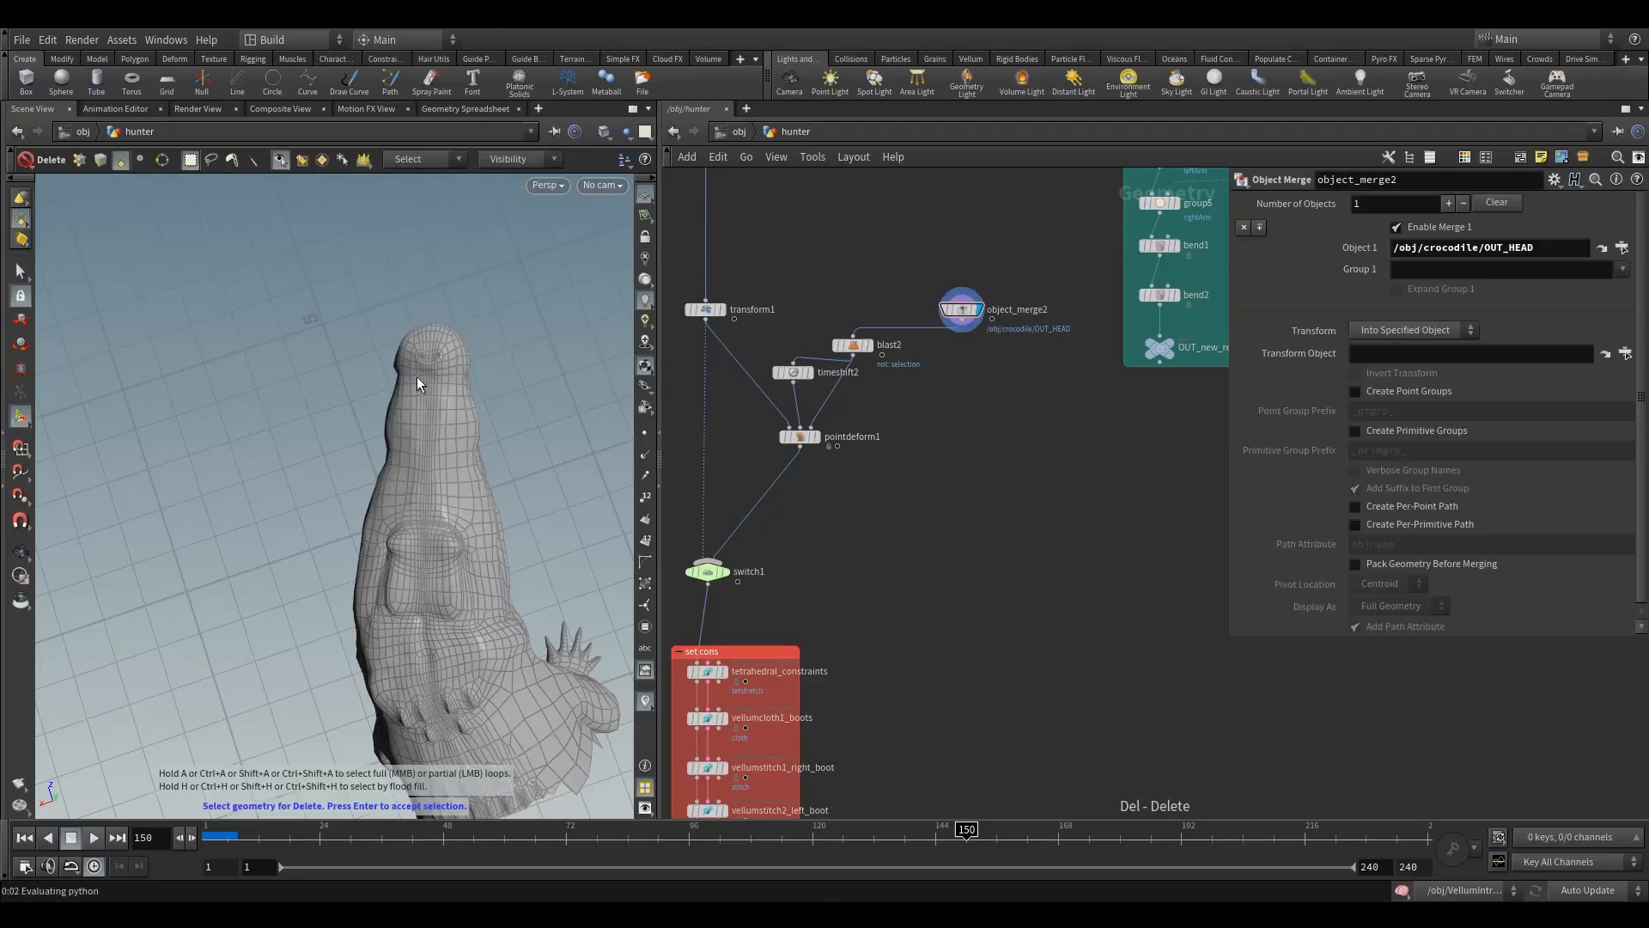
Blast the primitives of the crocodile's front snout directly from object_merge2's geometry.
drag(317, 265, 570, 515)
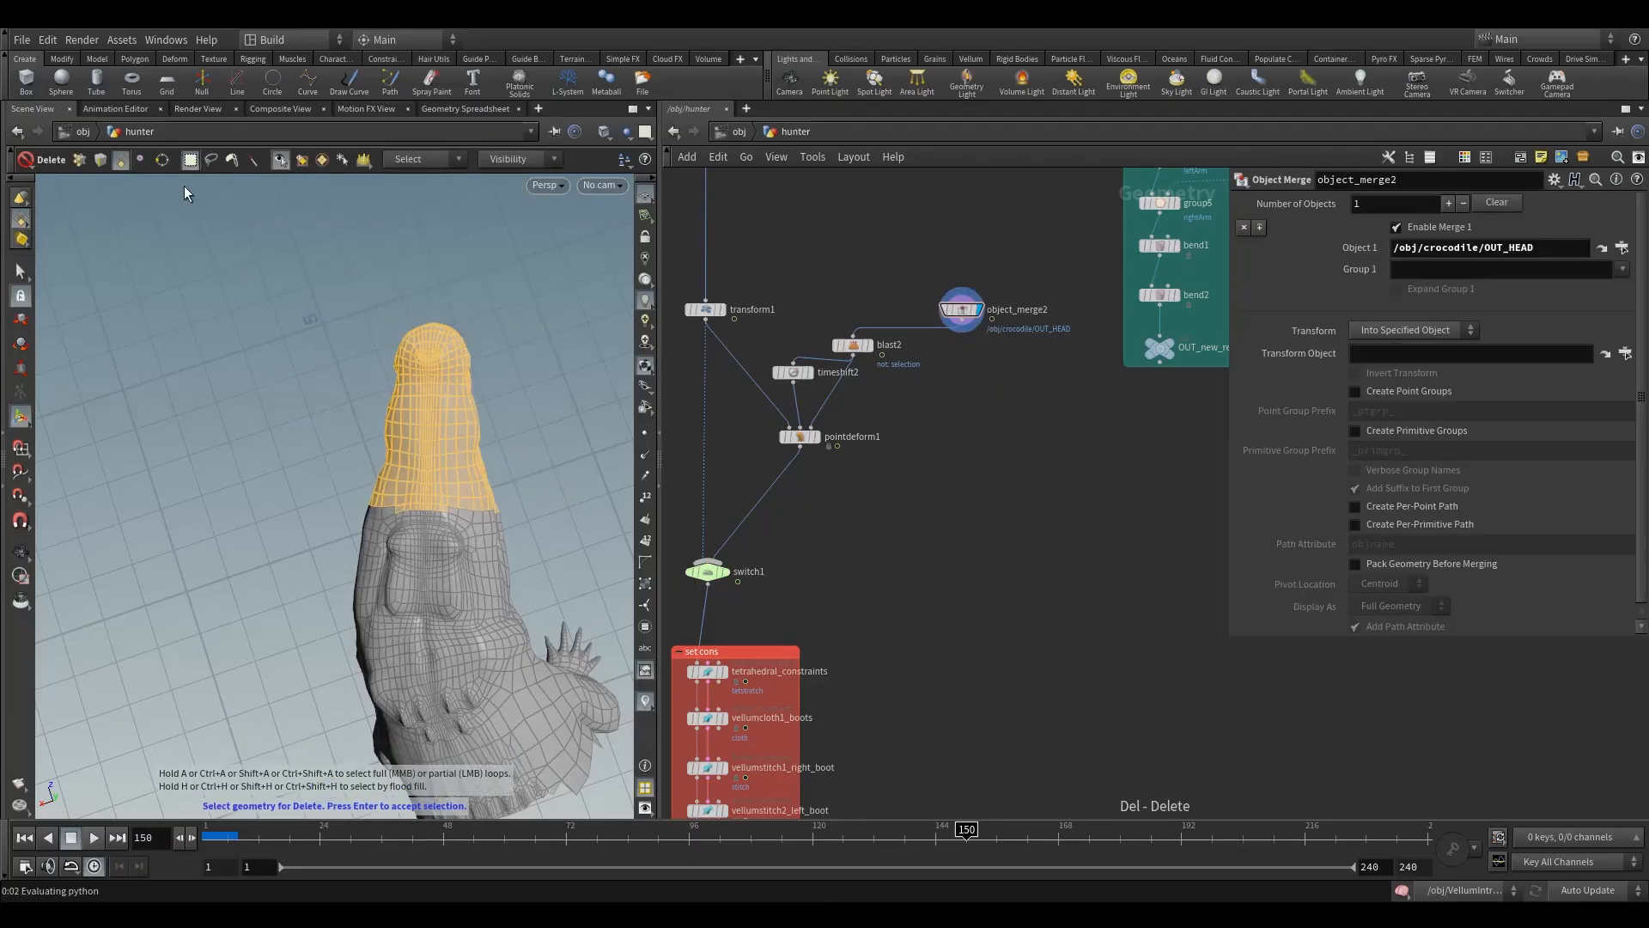
drag(255, 202, 612, 506)
key(Return)
key(Escape)
Place the new Blast node on its own branch from object_merge2 and enable Delete Non Selected to keep only the snout.
drag(283, 469, 570, 375)
drag(964, 316, 1020, 355)
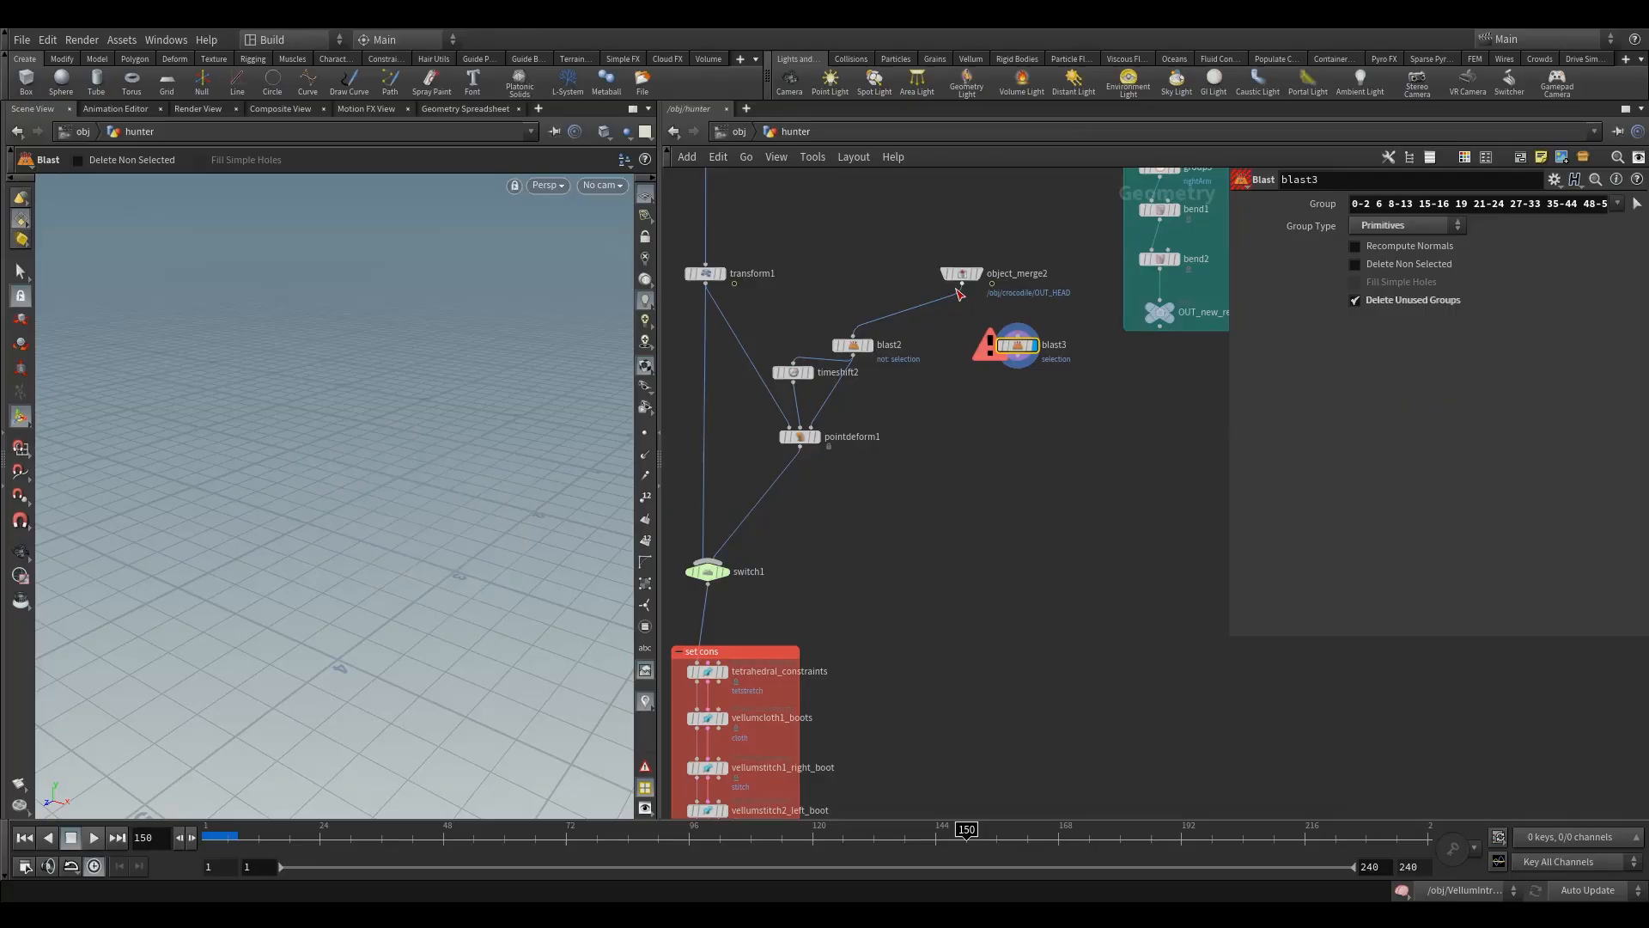
drag(962, 286, 1025, 337)
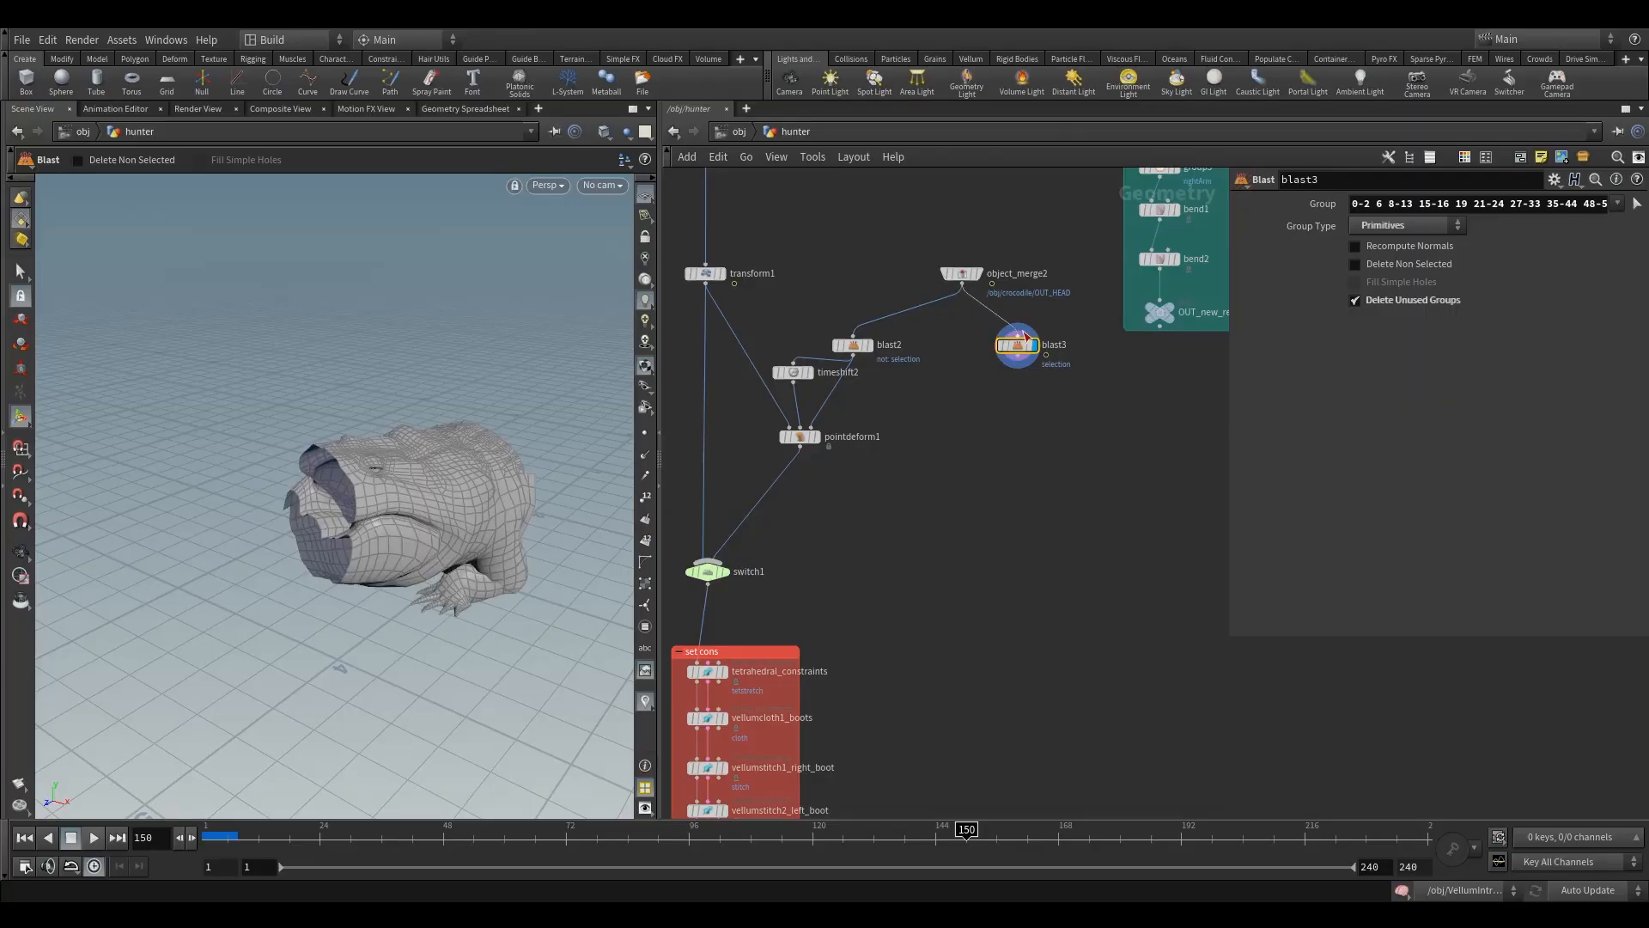
click(1407, 264)
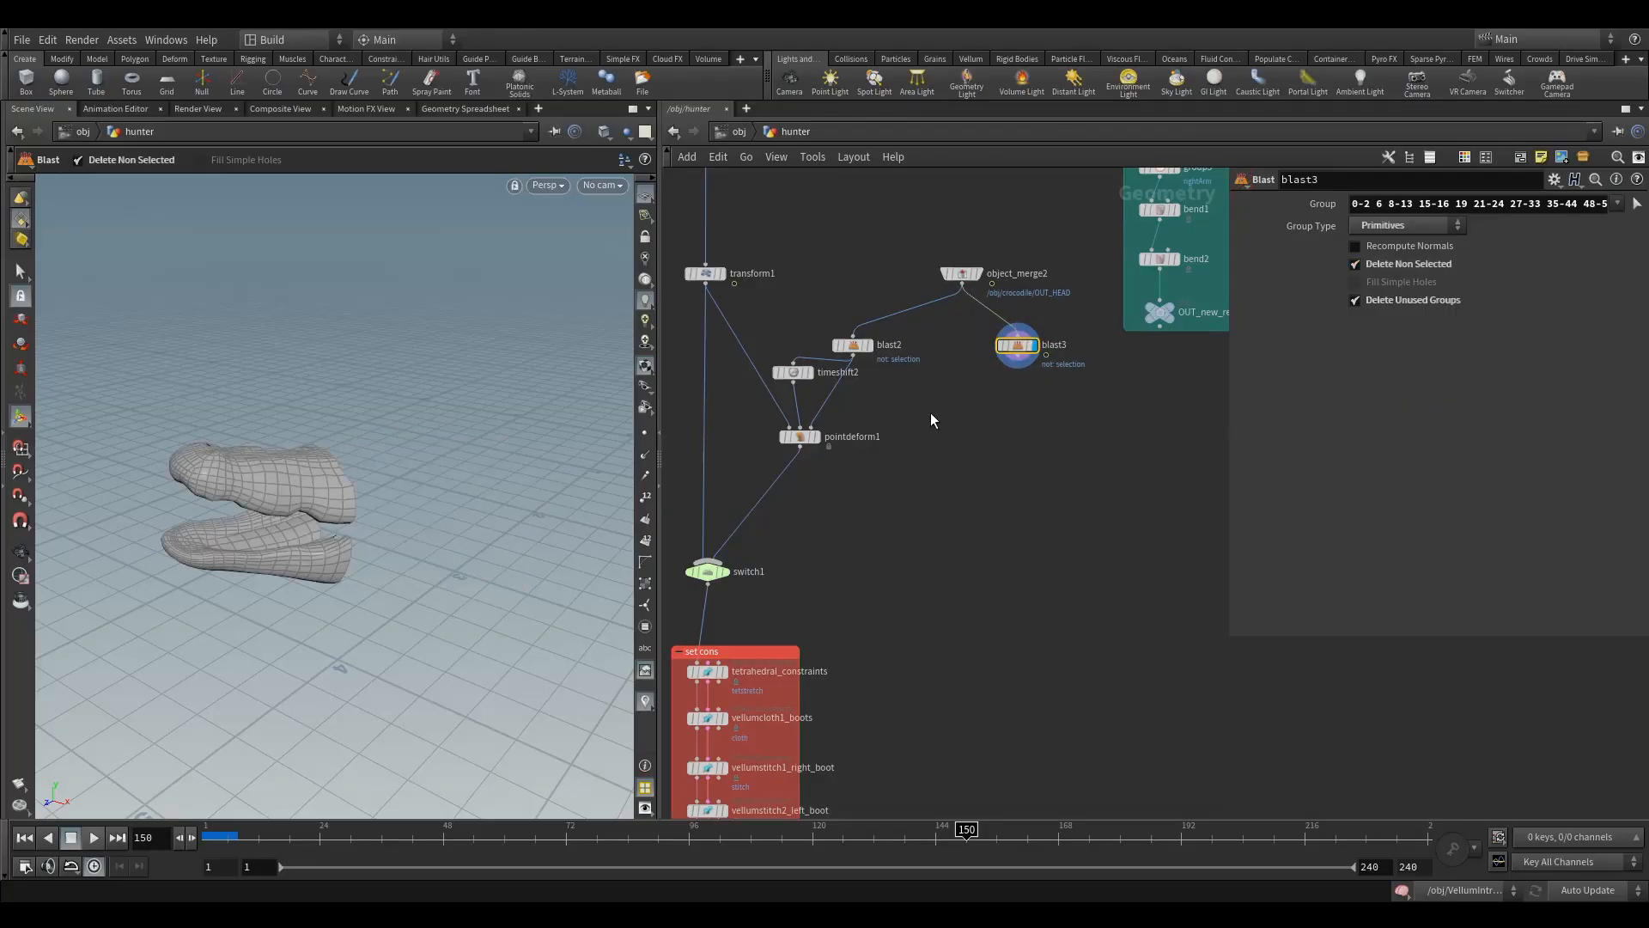
alt+drag(259, 510, 324, 509)
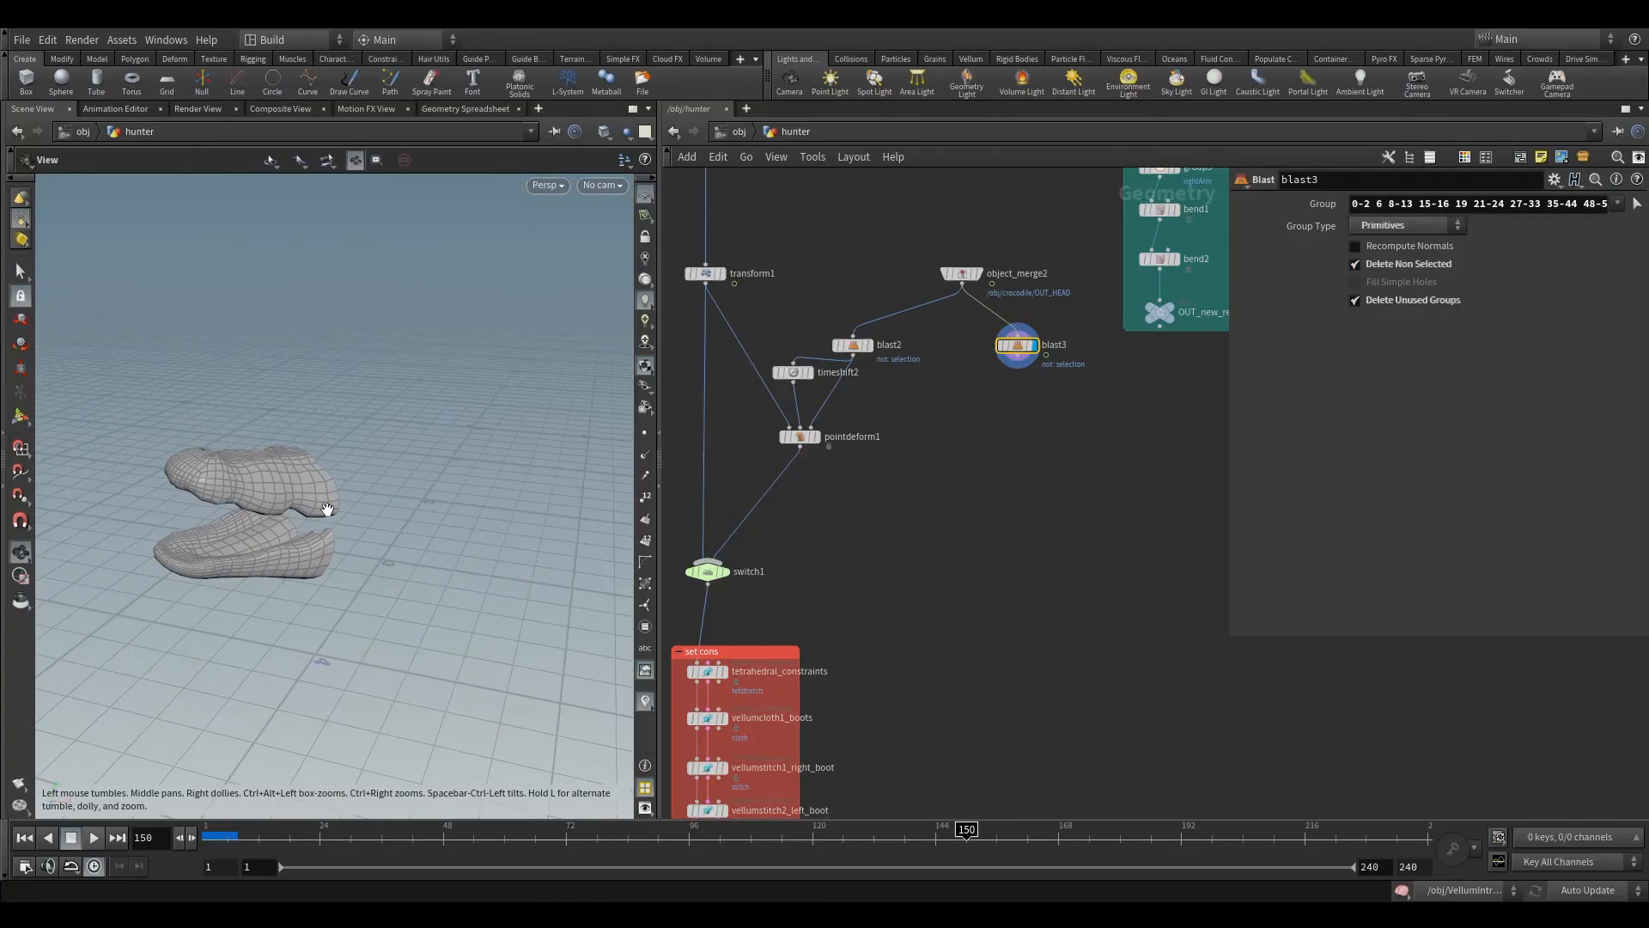
Add a Convex Hull node below blast3 to wrap the isolated snout pieces.
key(Tab)
text(conv)
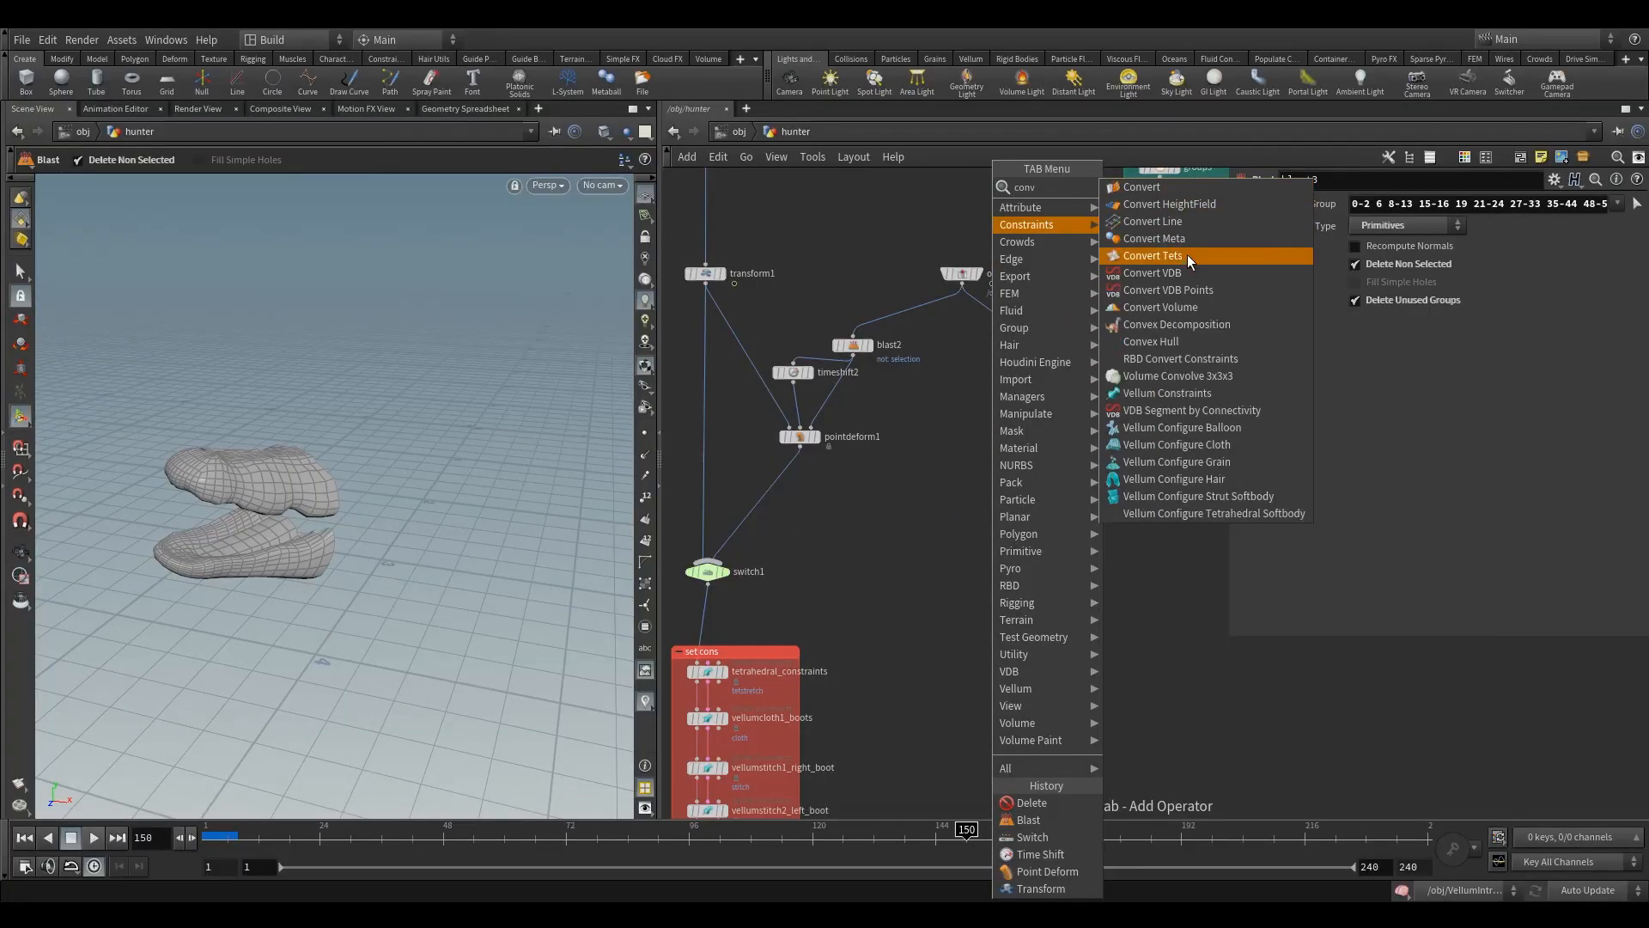
click(1168, 341)
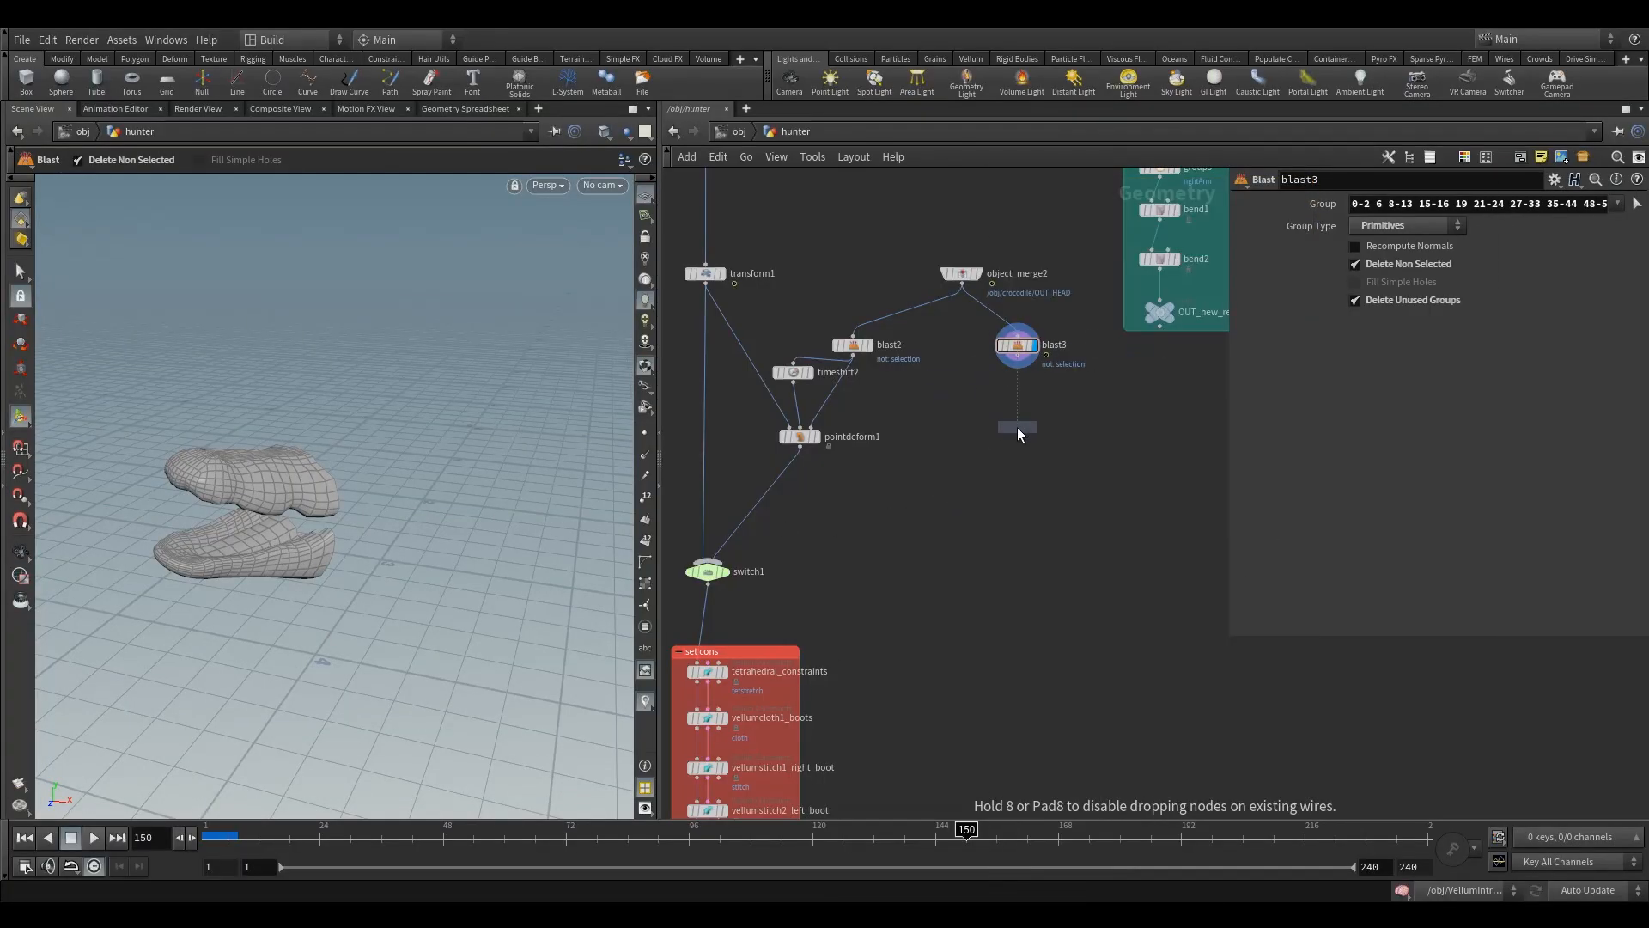
click(1018, 426)
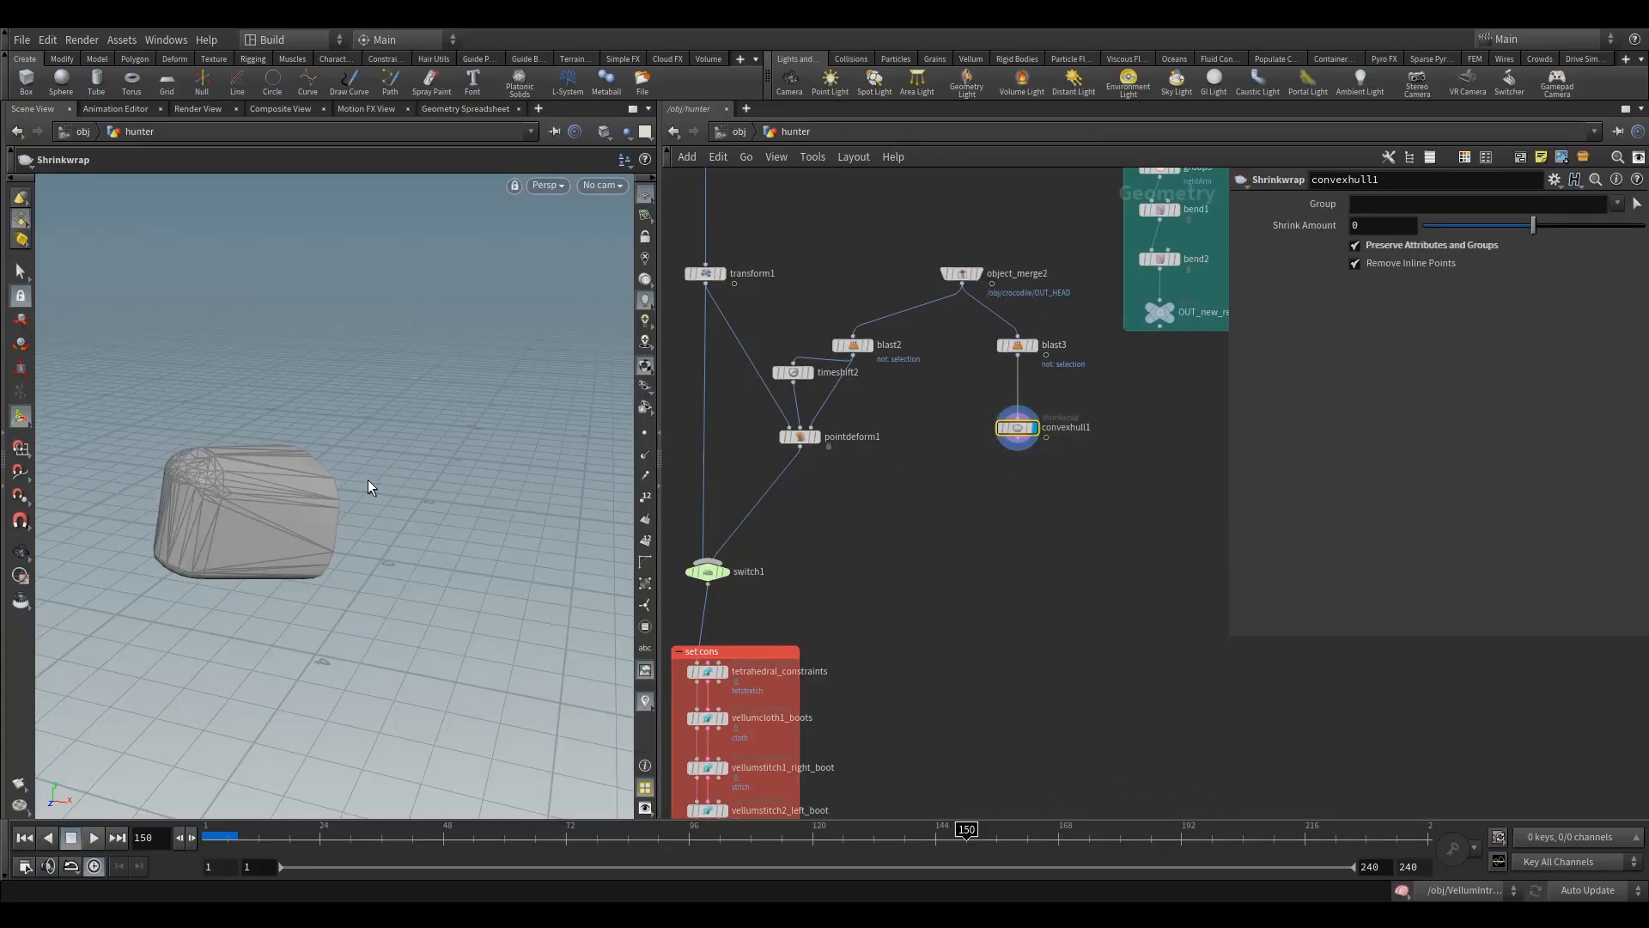
key(Escape)
drag(328, 507, 337, 540)
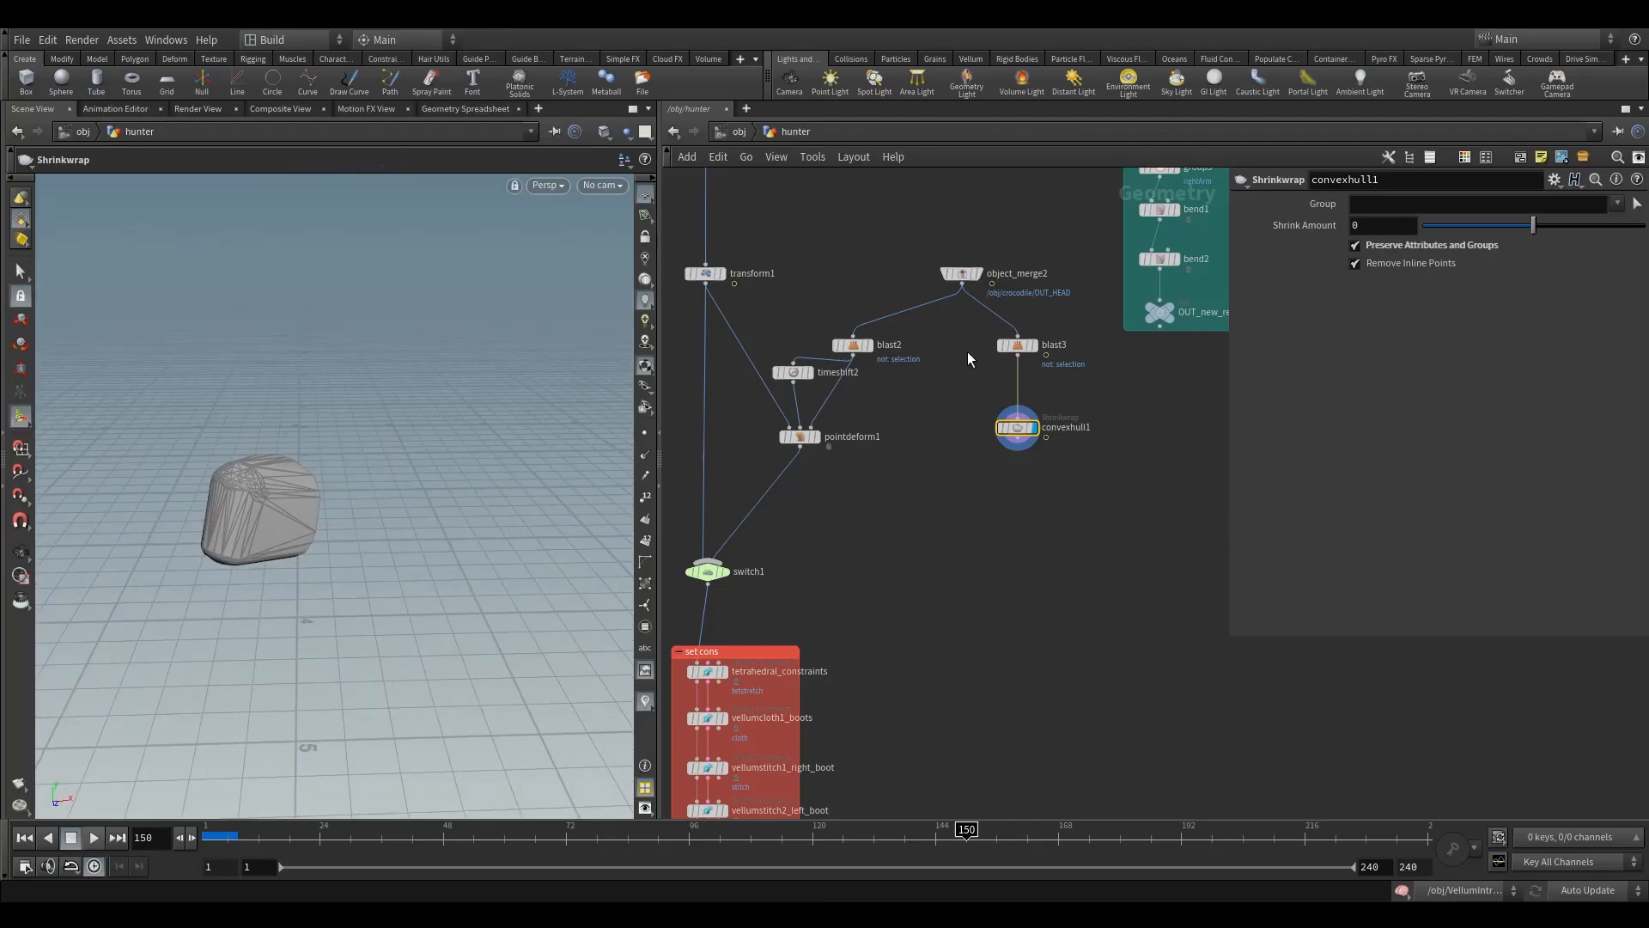
Insert a Time Shift node between object_merge2 and blast3.
click(1020, 347)
key(Tab)
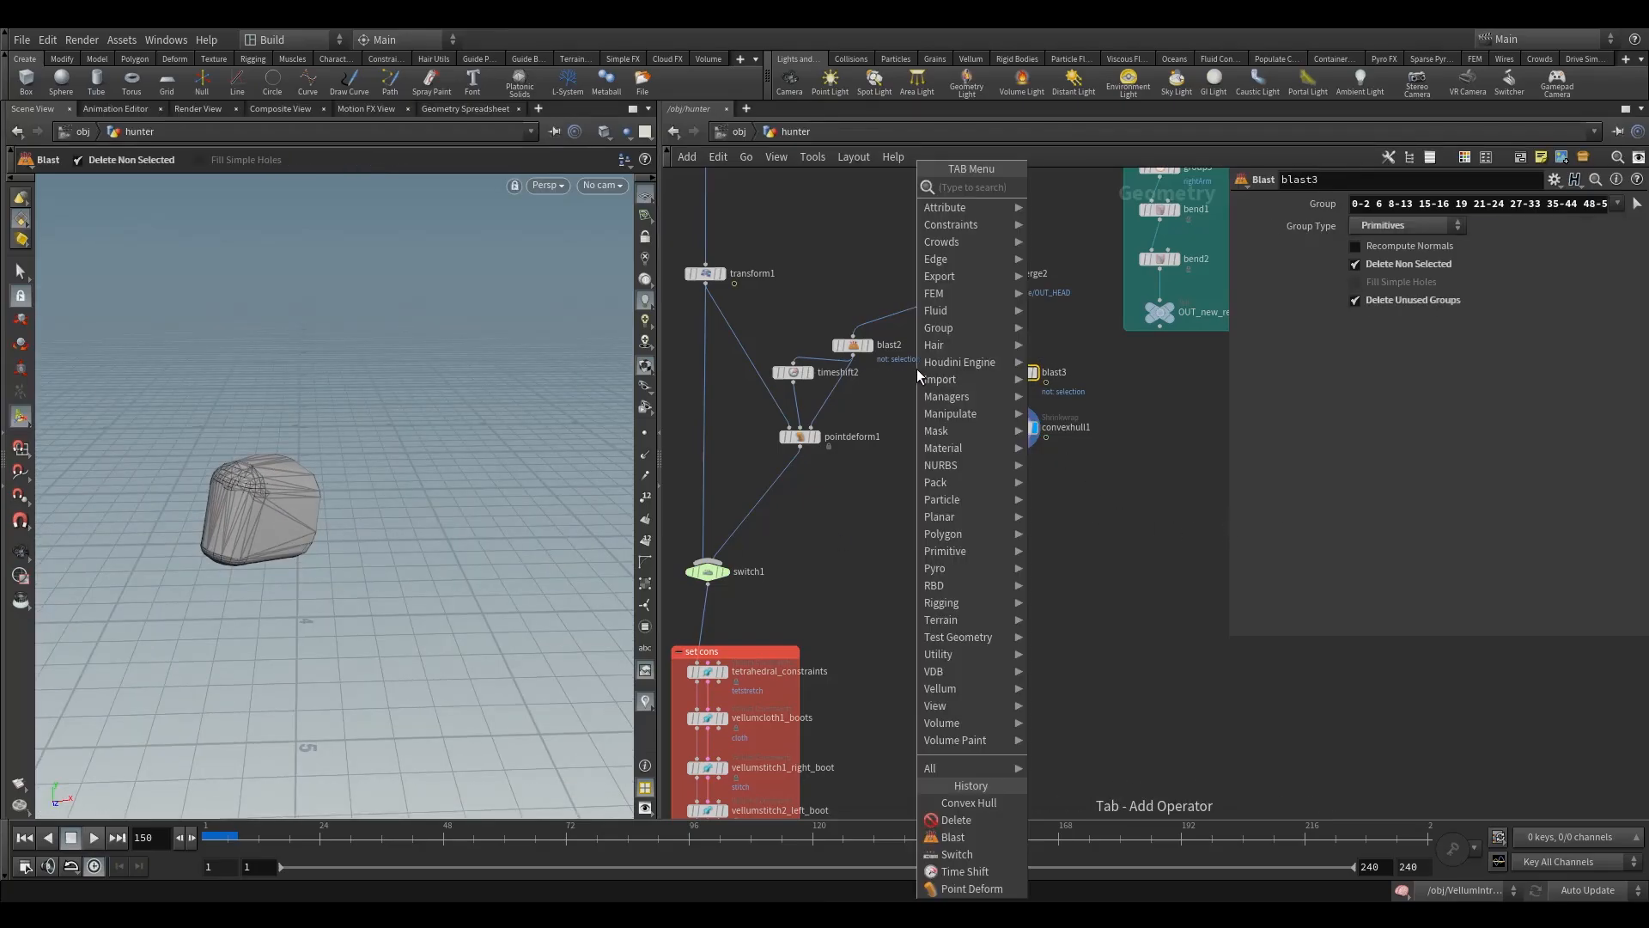
text(tim)
click(1072, 205)
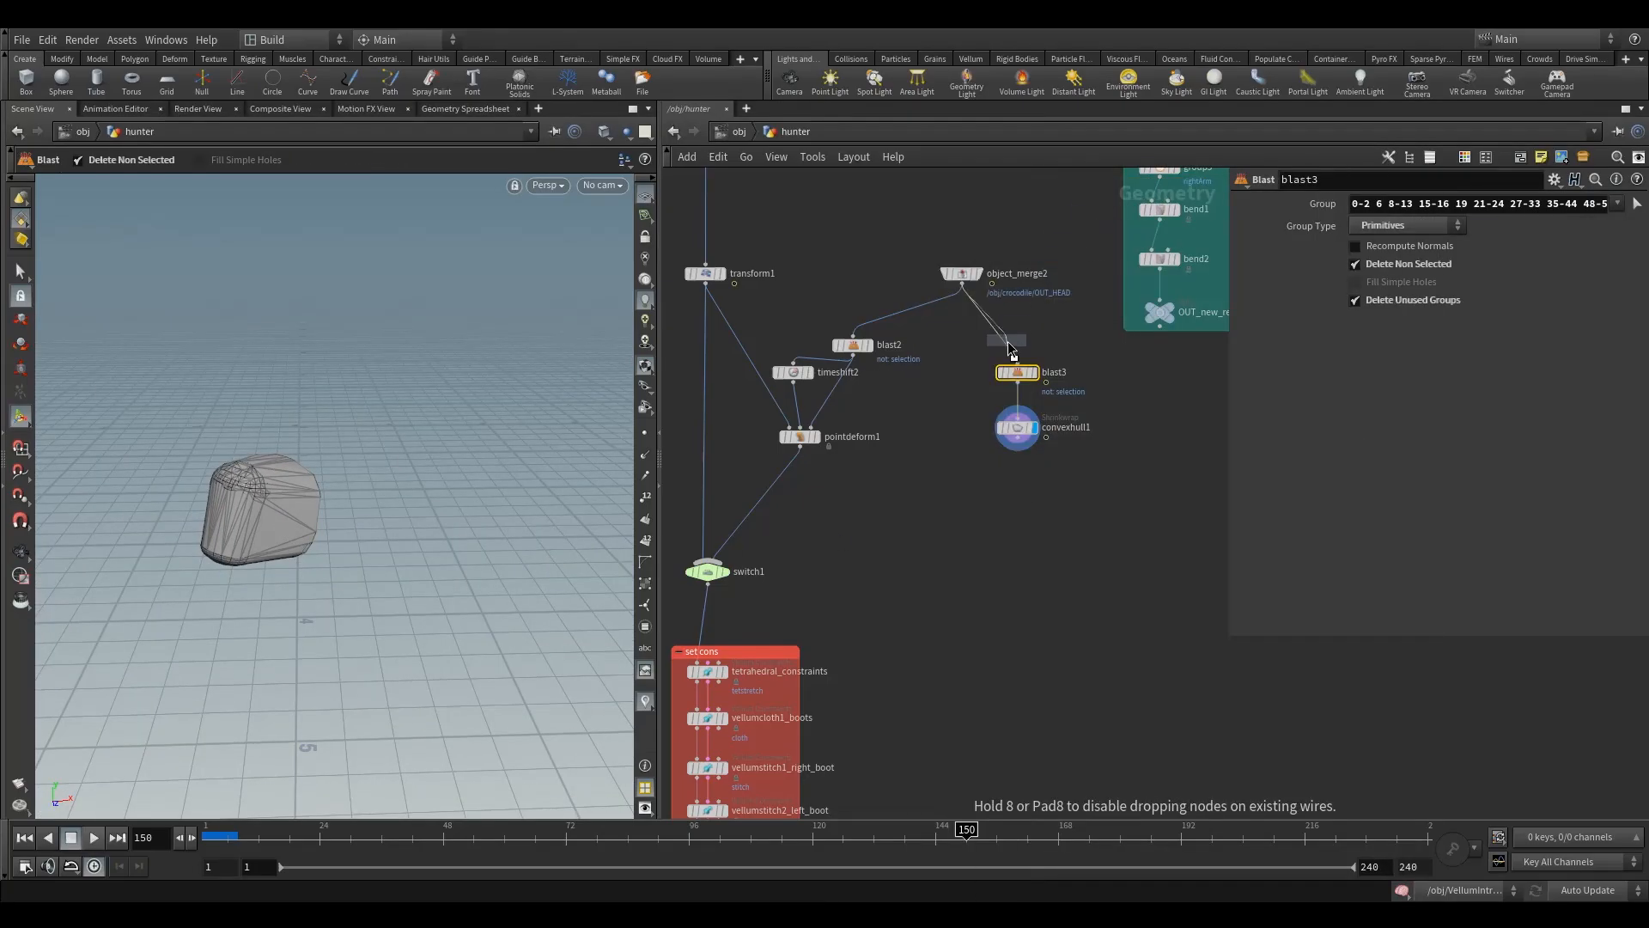
click(1009, 344)
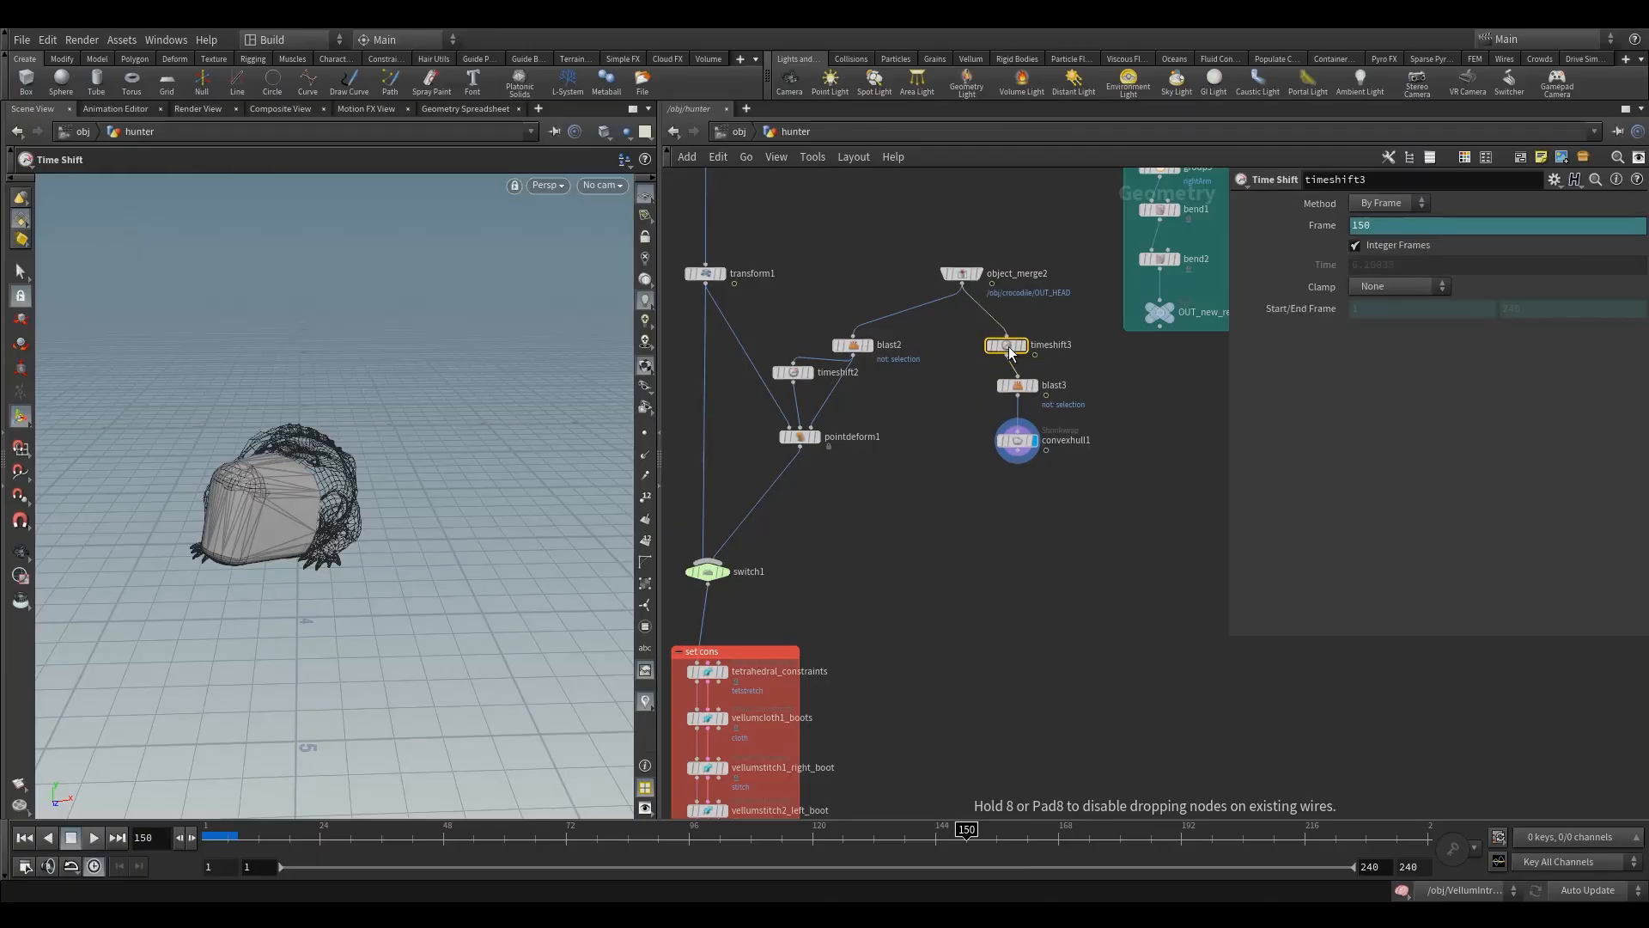
Delete the frame channel on timeshift3 and set its frame to 142, matching timeshift2.
right_click(1327, 226)
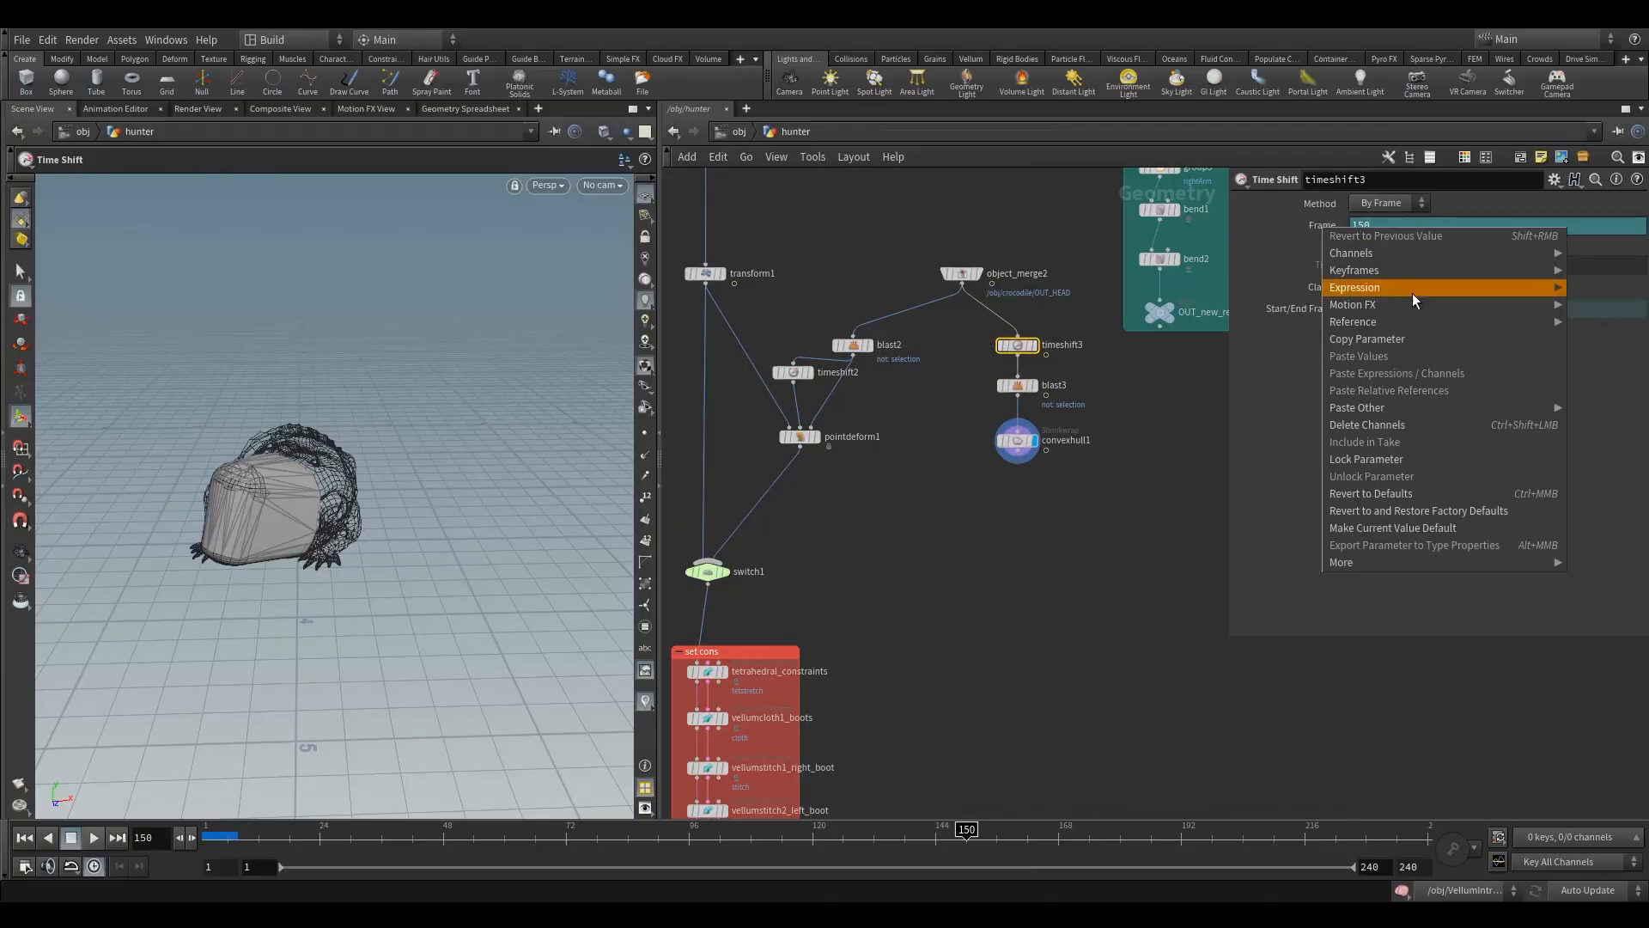
click(1366, 425)
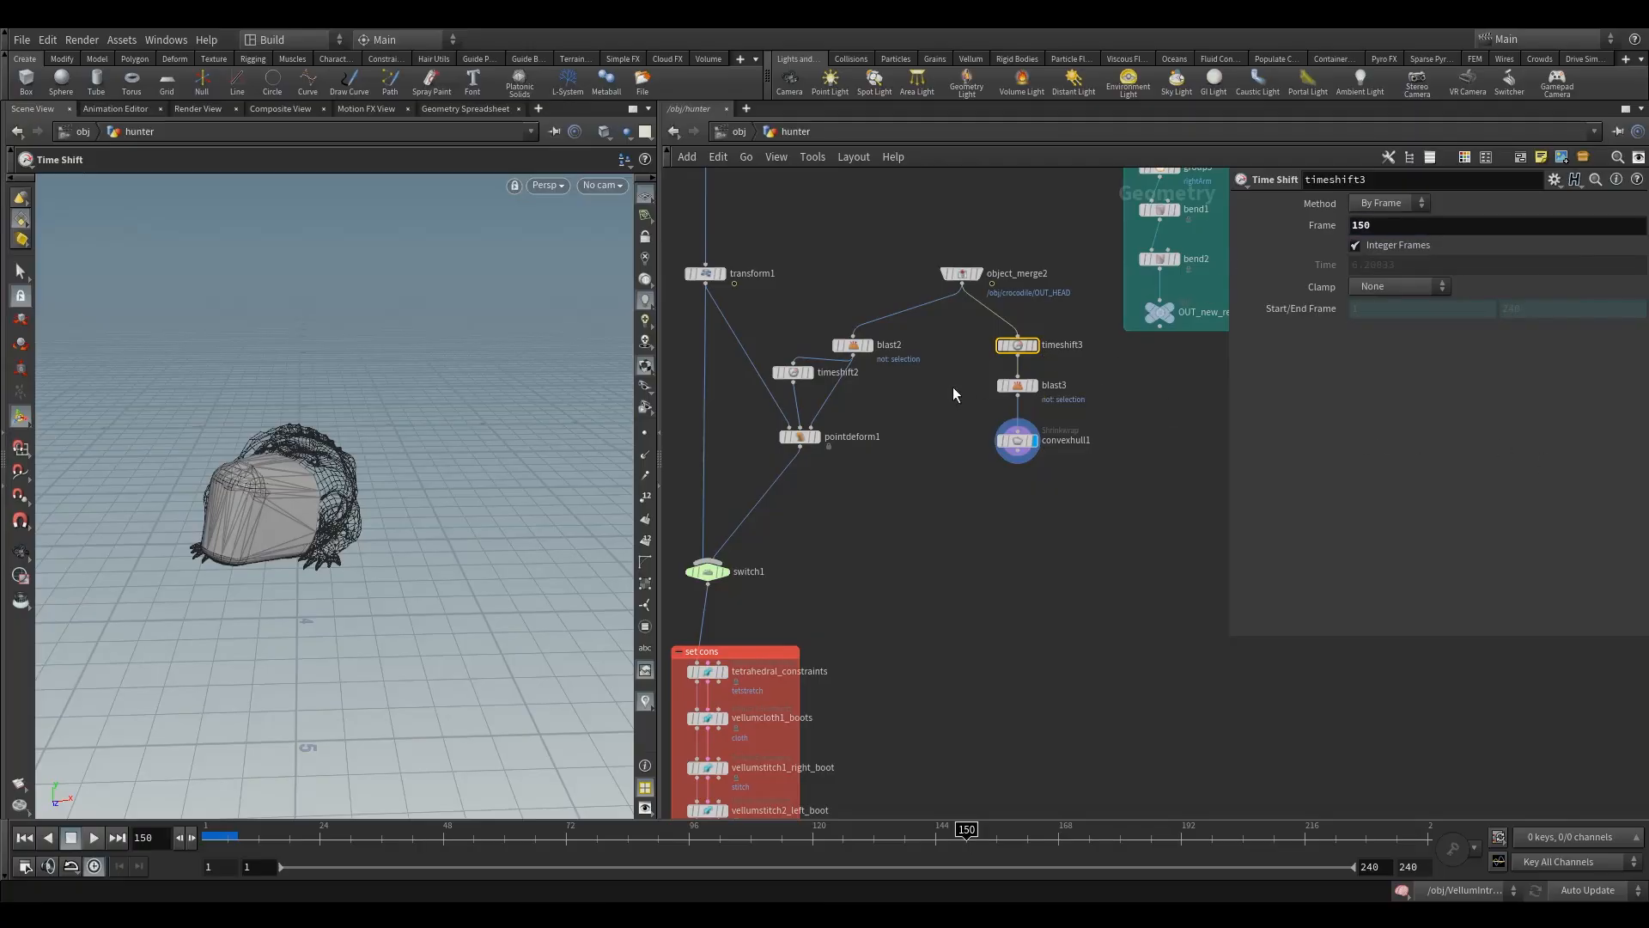
click(786, 375)
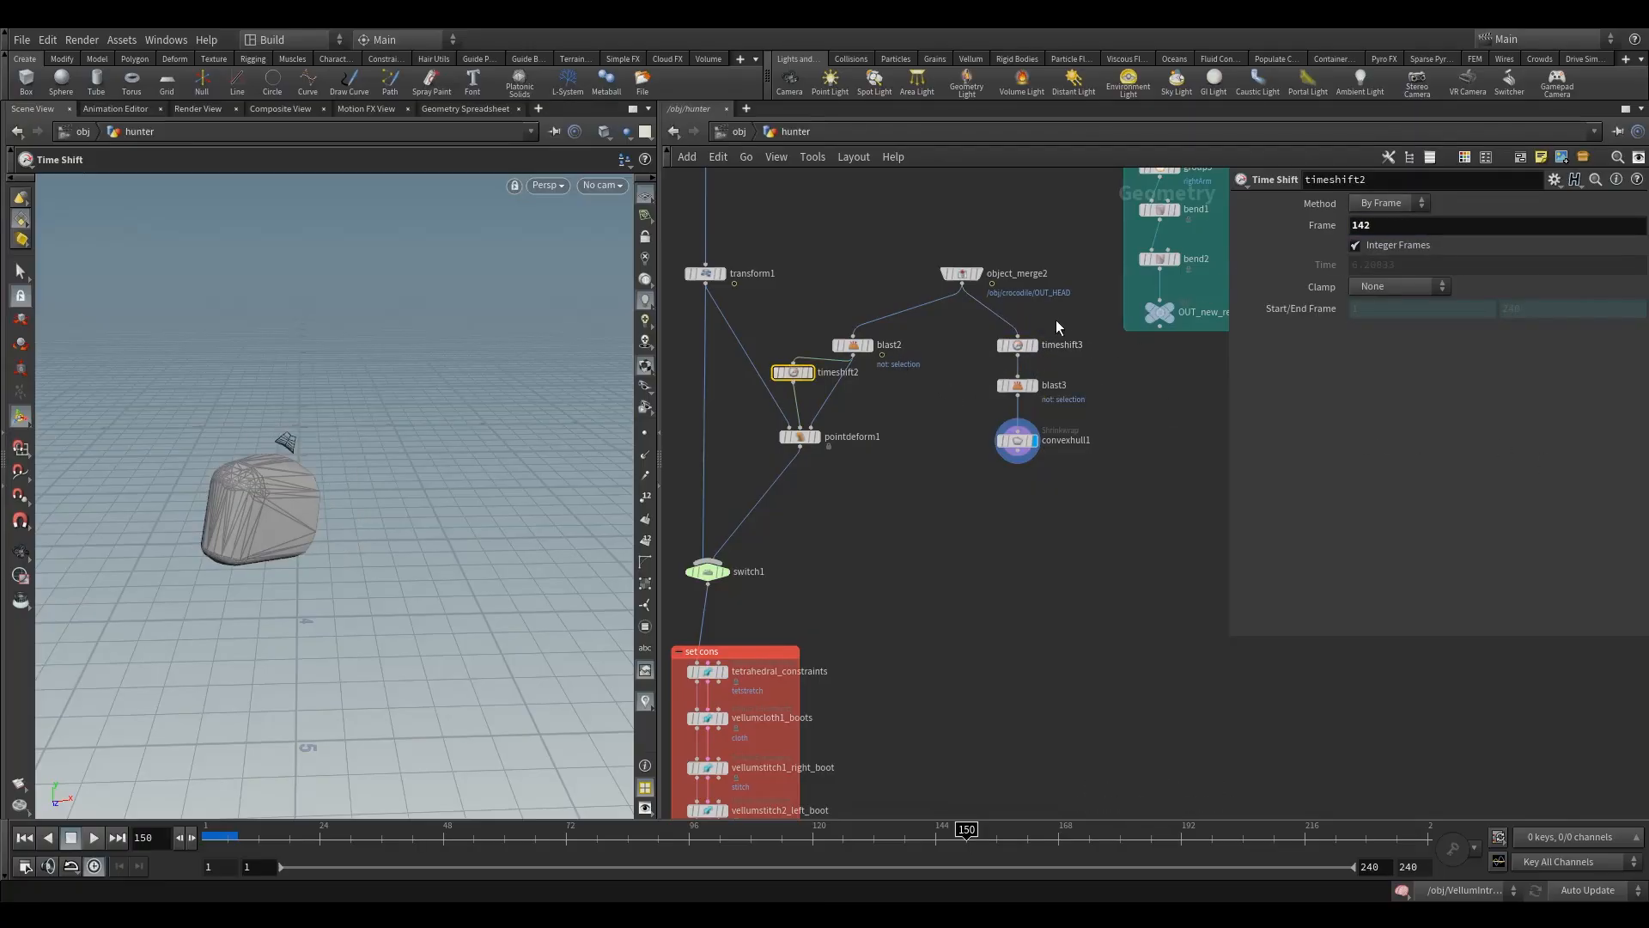
click(1018, 344)
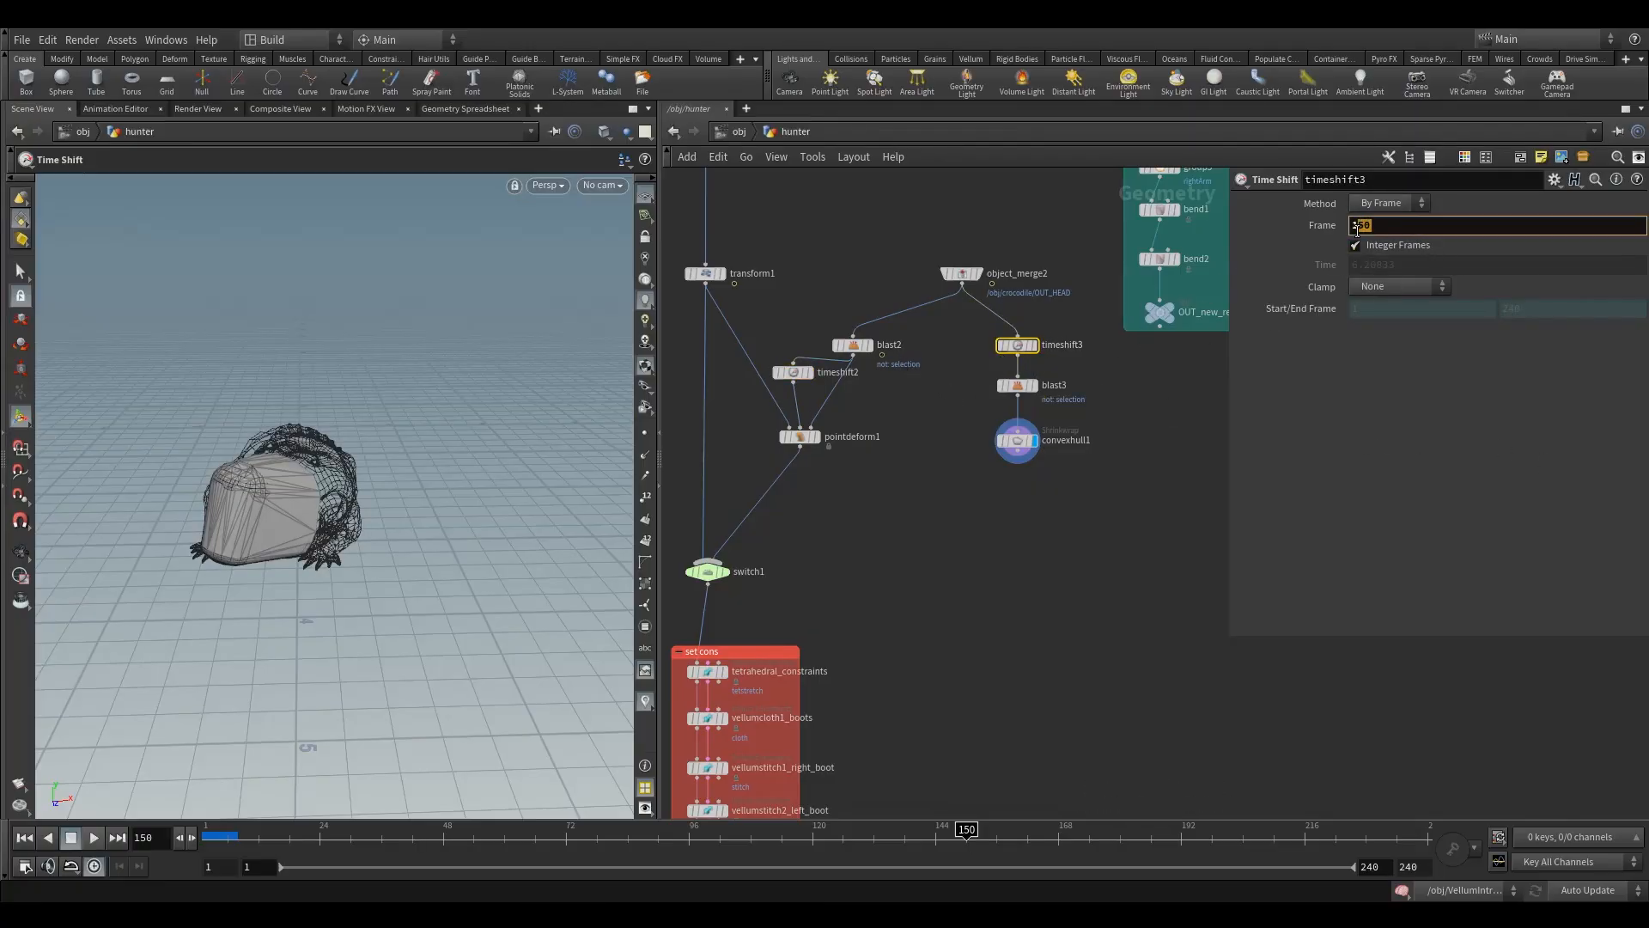
key(Return)
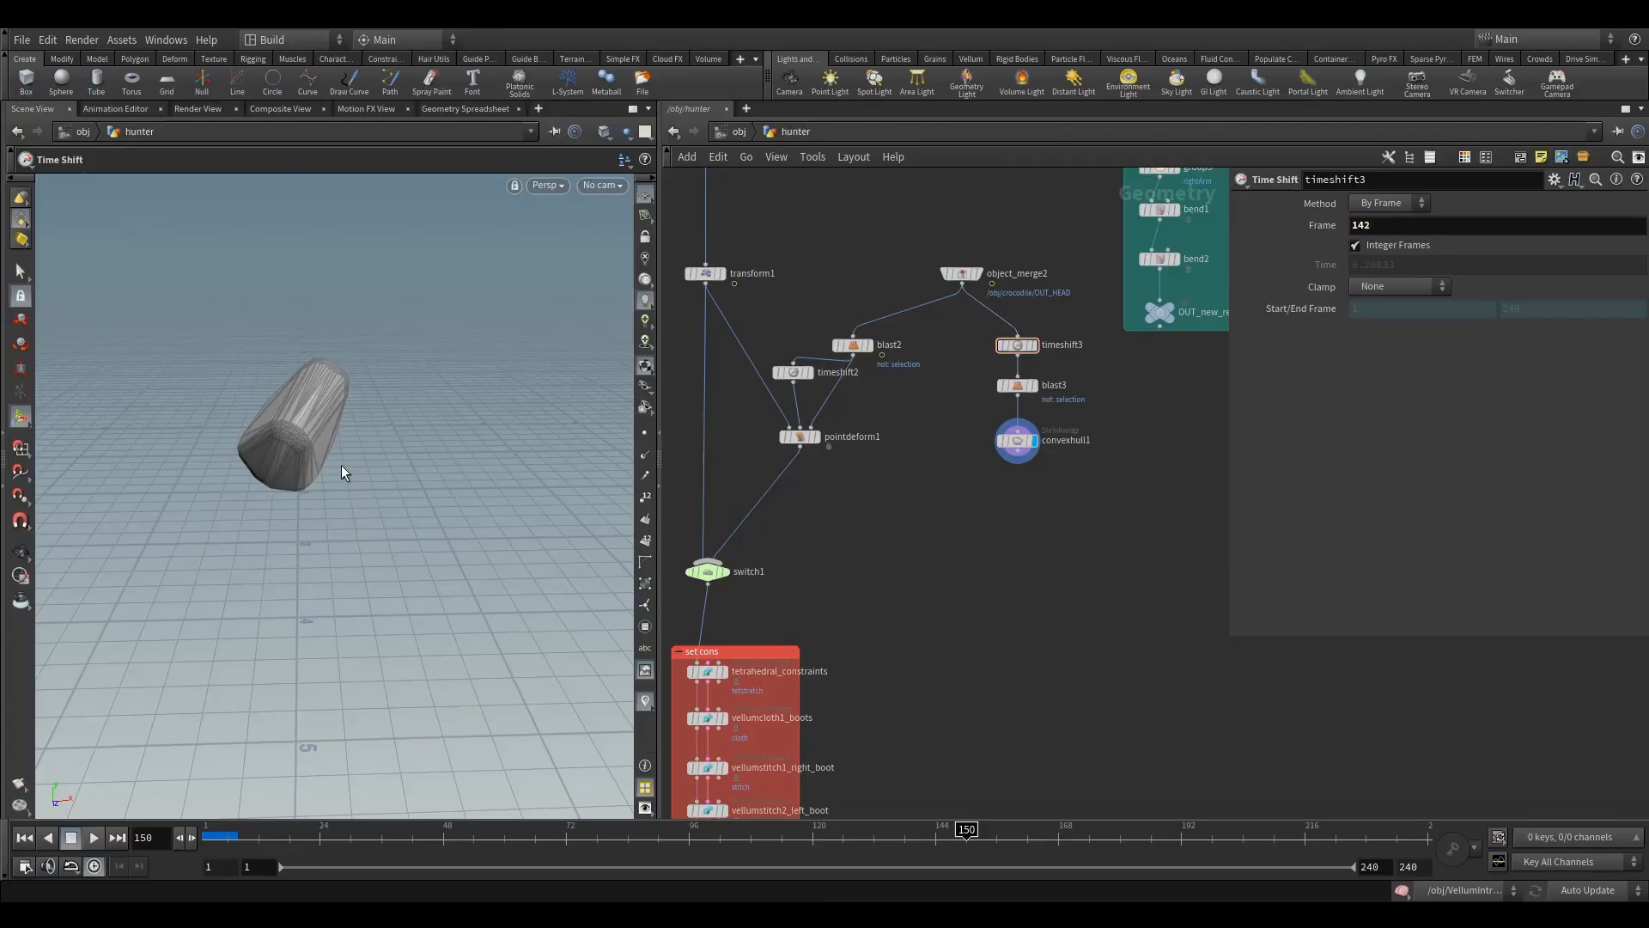
key(Escape)
drag(346, 446, 484, 481)
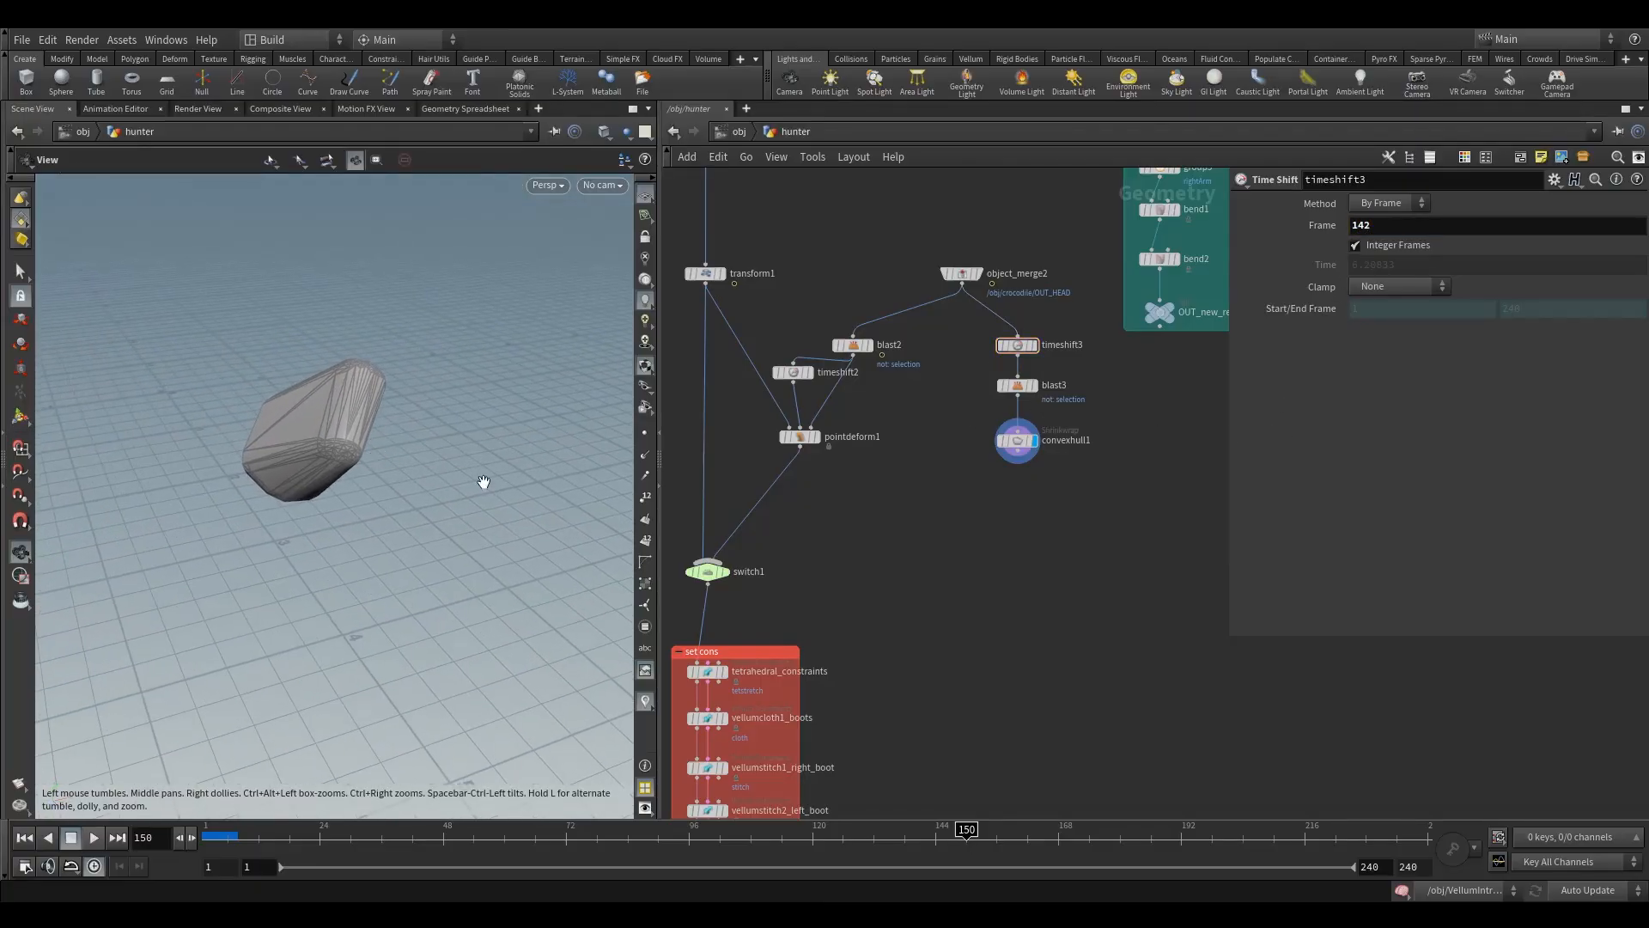
Add a Group Create node and wire convexhull1 into its Bounding Object input.
middle_drag(764, 619, 756, 545)
key(Tab)
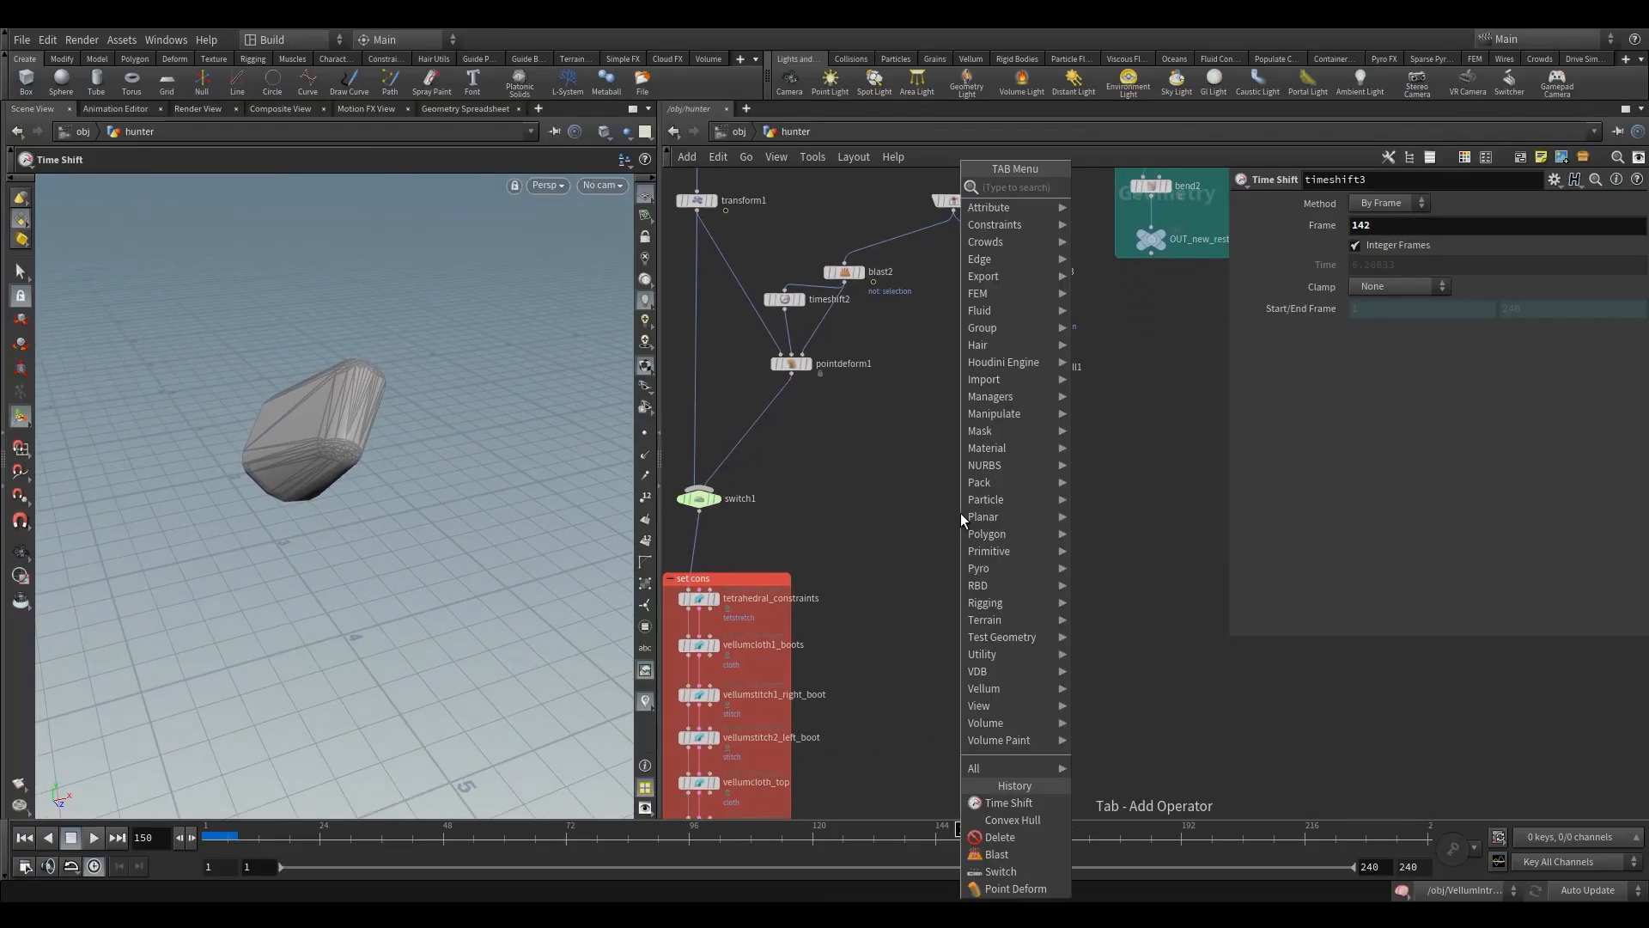
text(group)
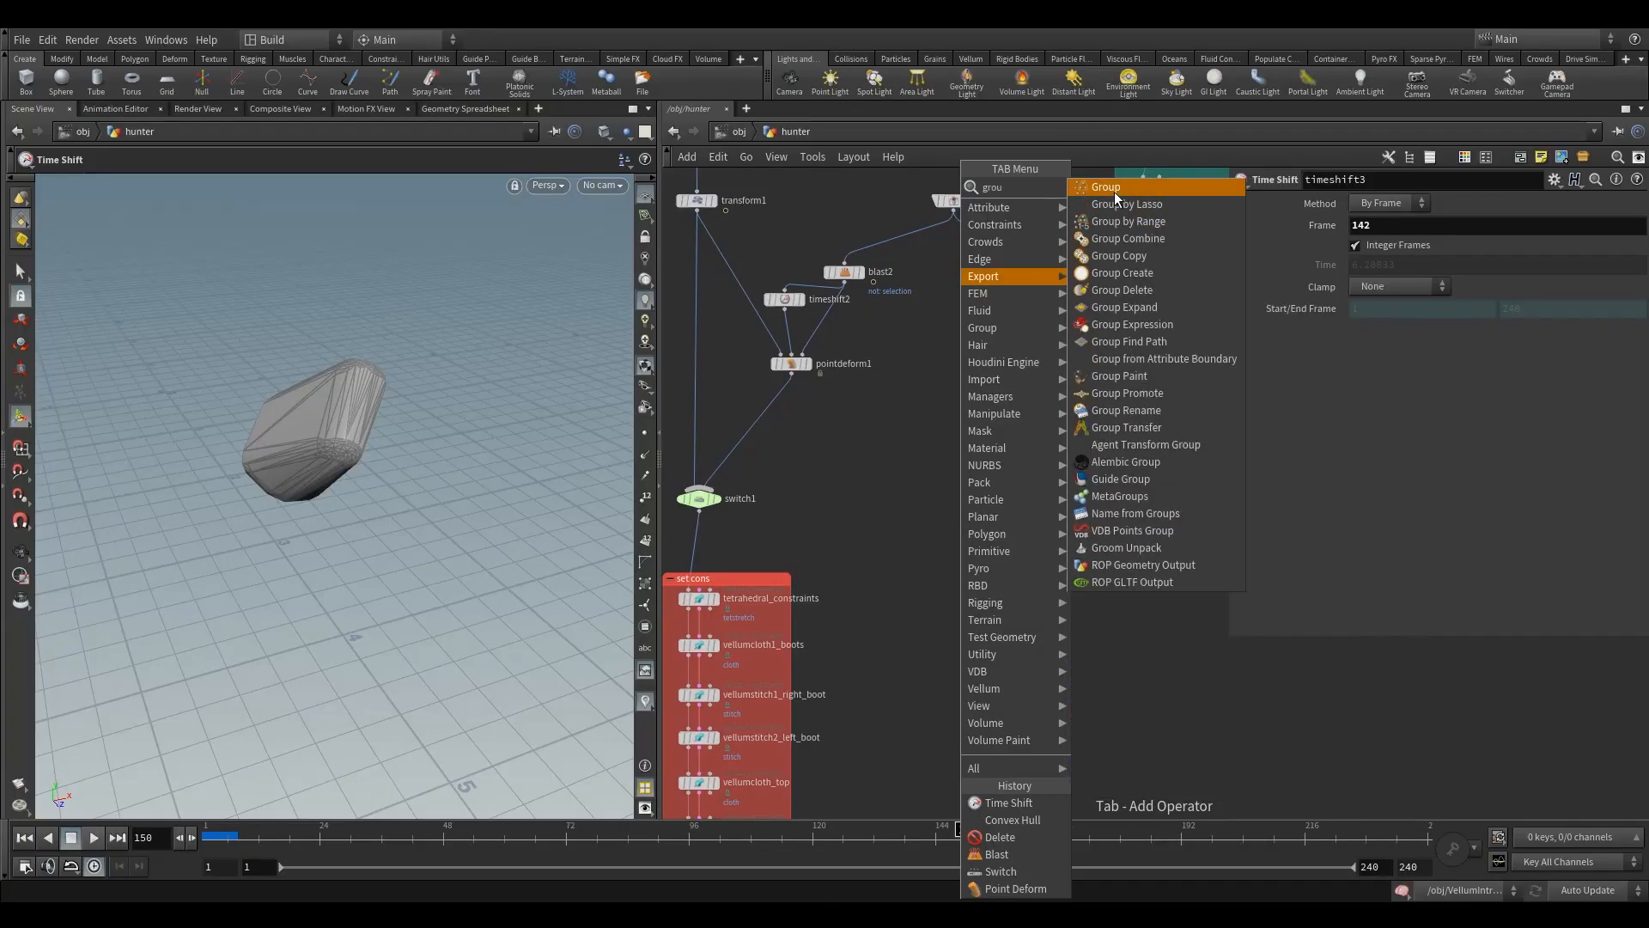
click(1115, 191)
click(913, 471)
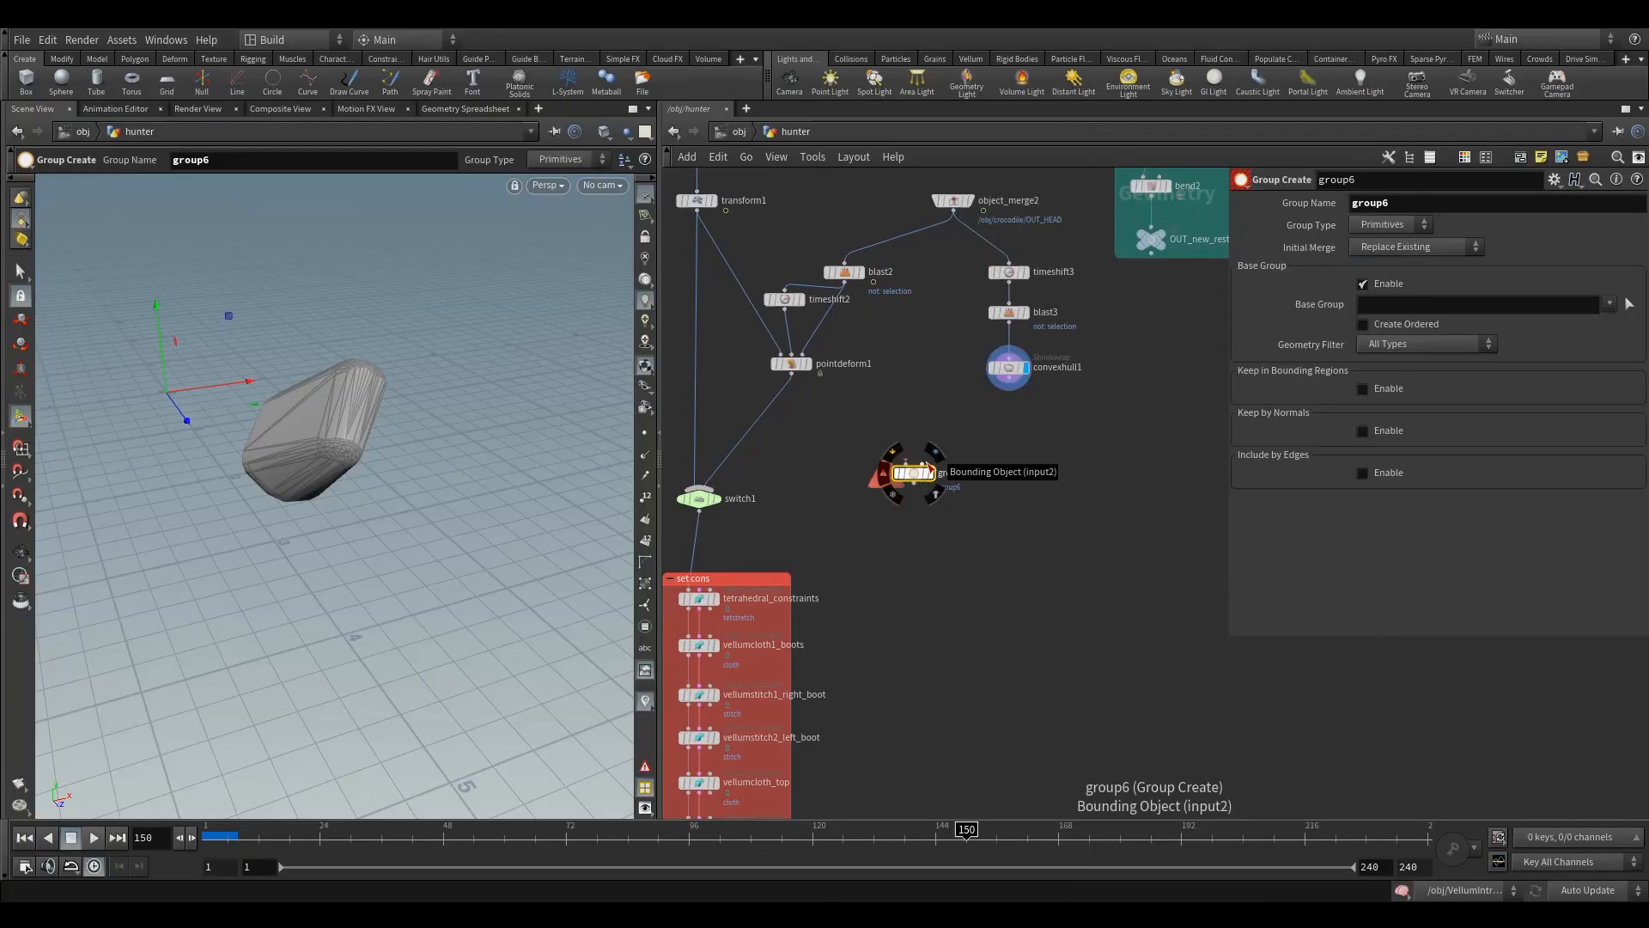
click(916, 463)
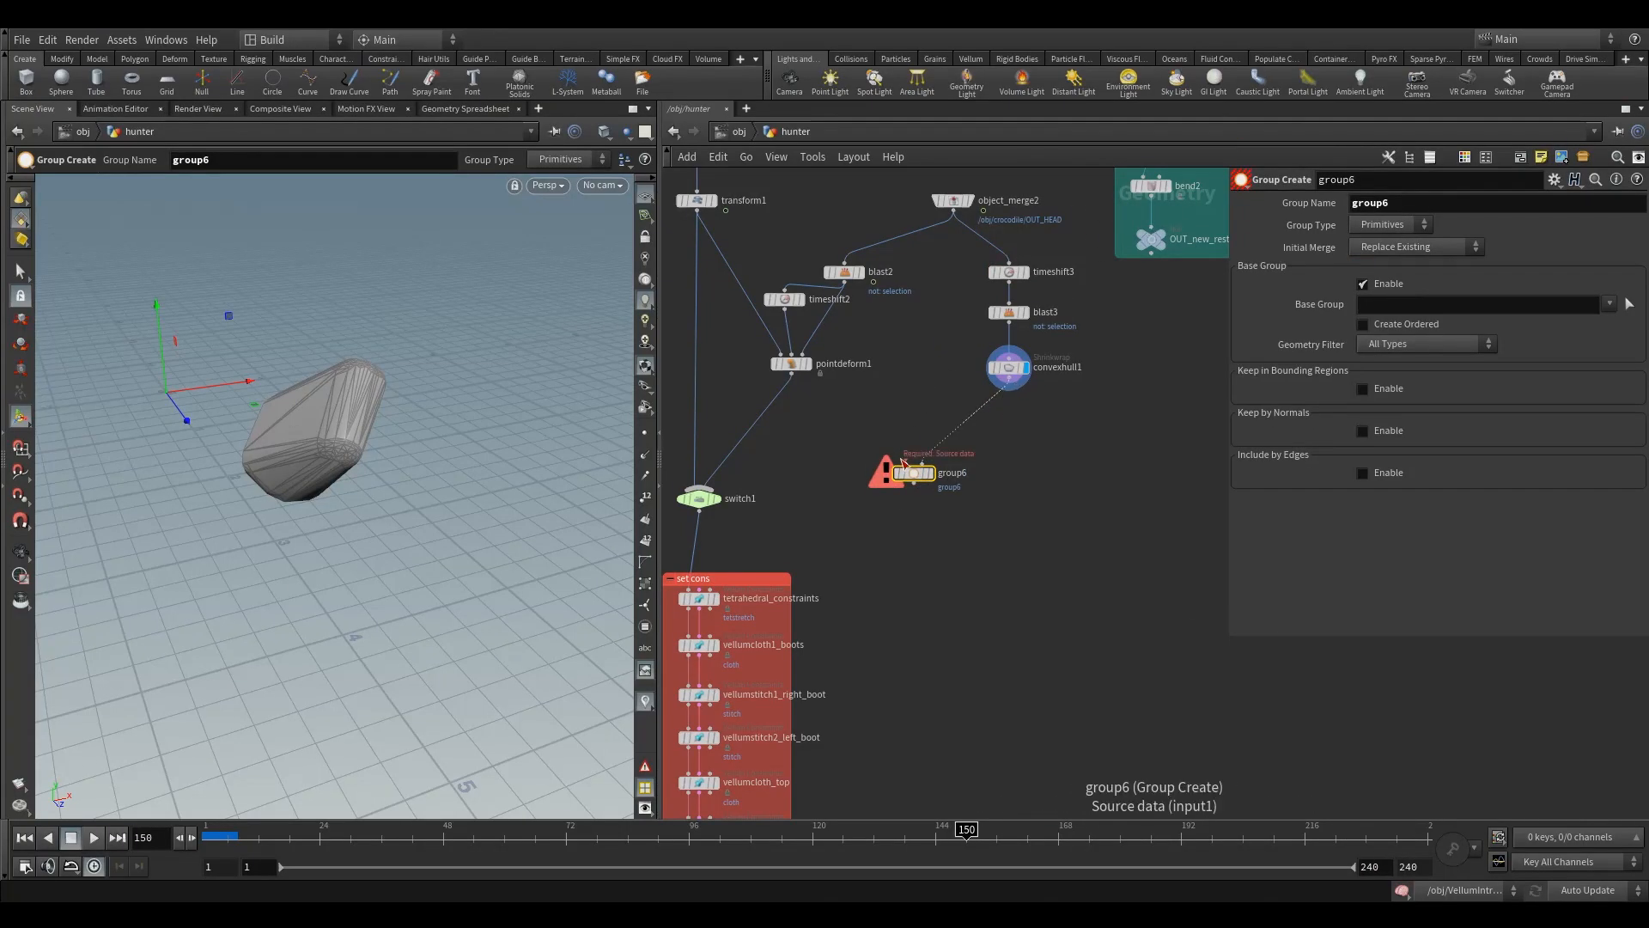
Wire pointdeform1 into the Source data input of group6 and display pointdeform1.
drag(905, 463, 869, 449)
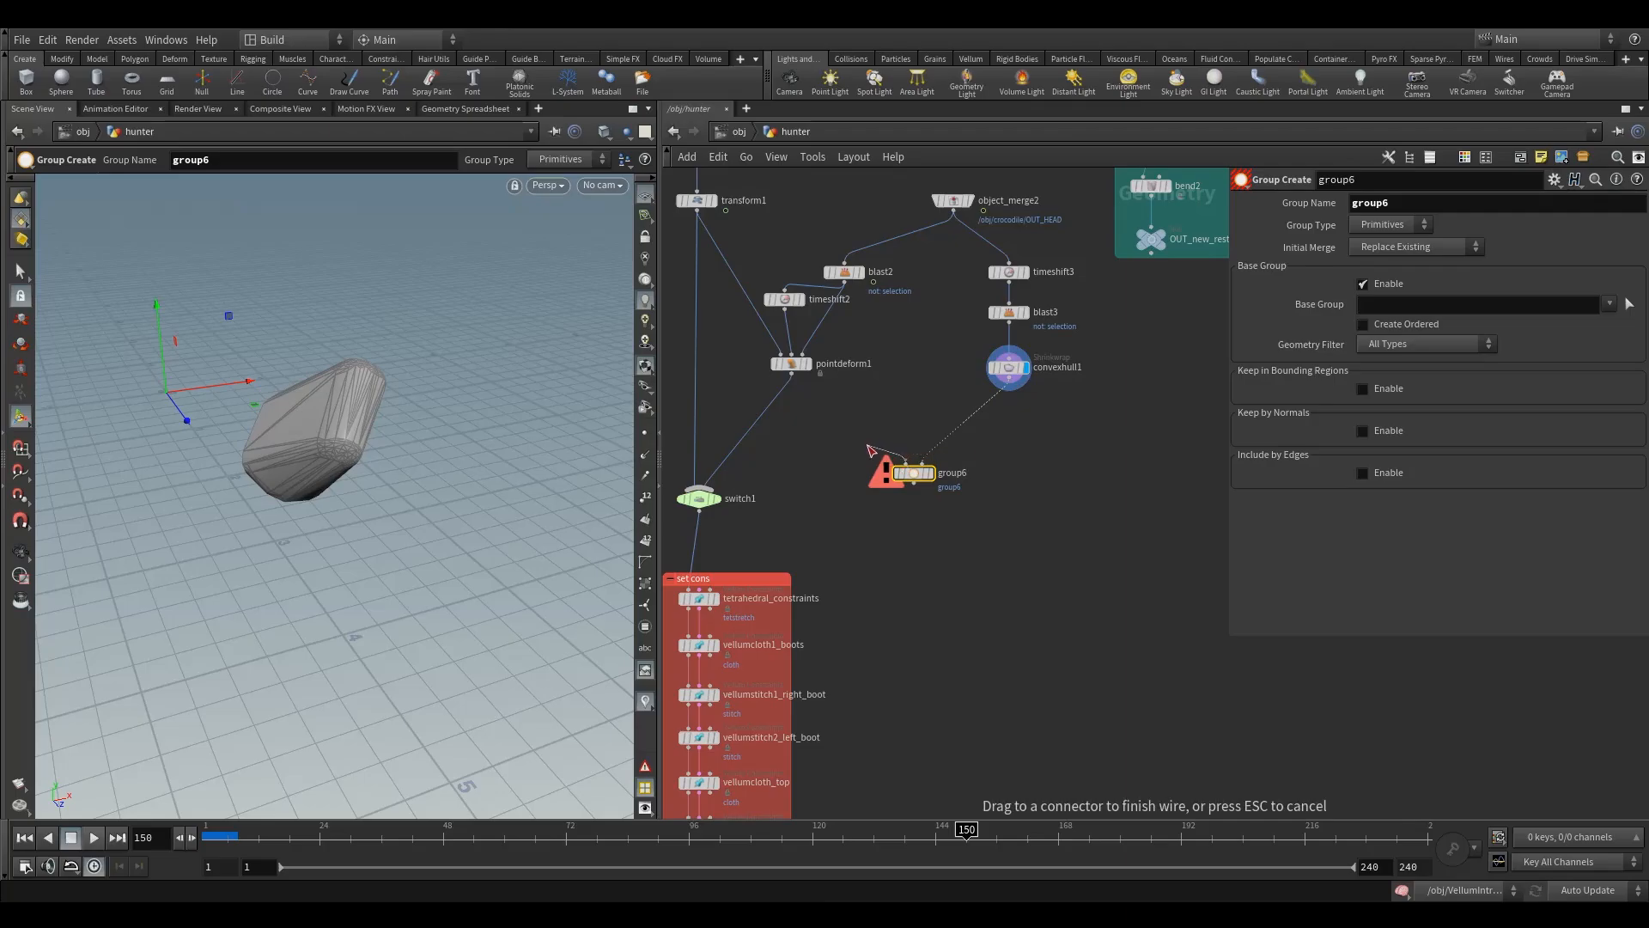
click(790, 379)
click(811, 343)
click(788, 365)
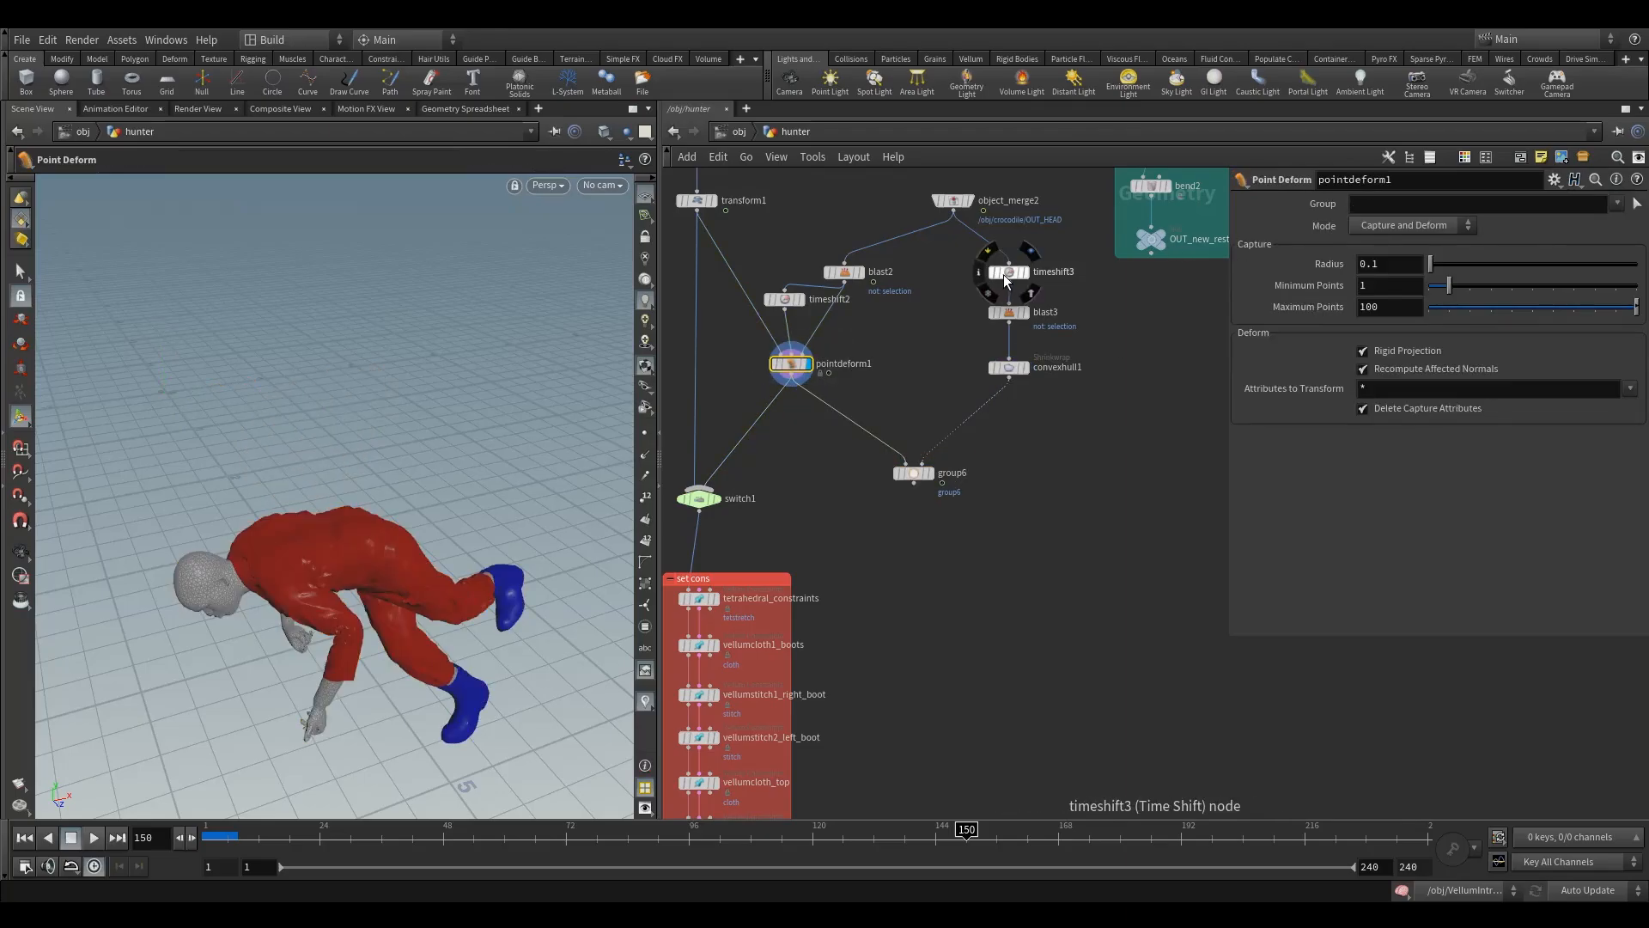
Duplicate timeshift3 onto the wire between pointdeform1 and group6 and display the copy.
alt+drag(1012, 276, 846, 392)
scroll(840, 378, down, 4)
click(859, 368)
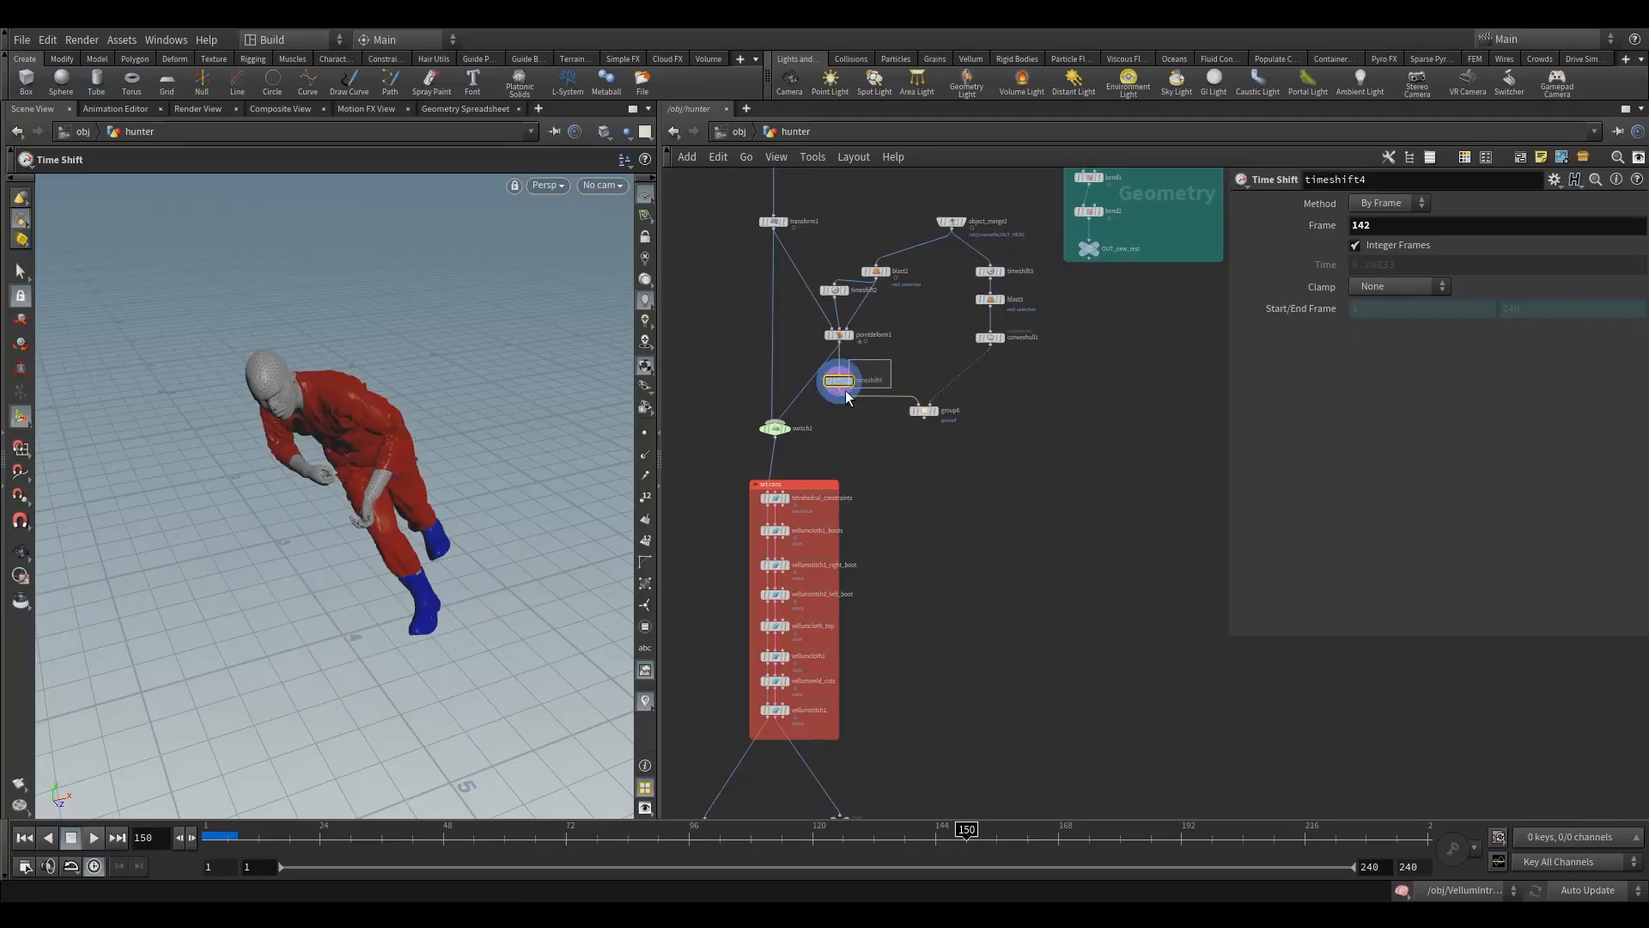
Display group6 and set it to group Points without a Base Group, keeping those inside a Bounding Object.
click(935, 411)
drag(924, 433, 924, 432)
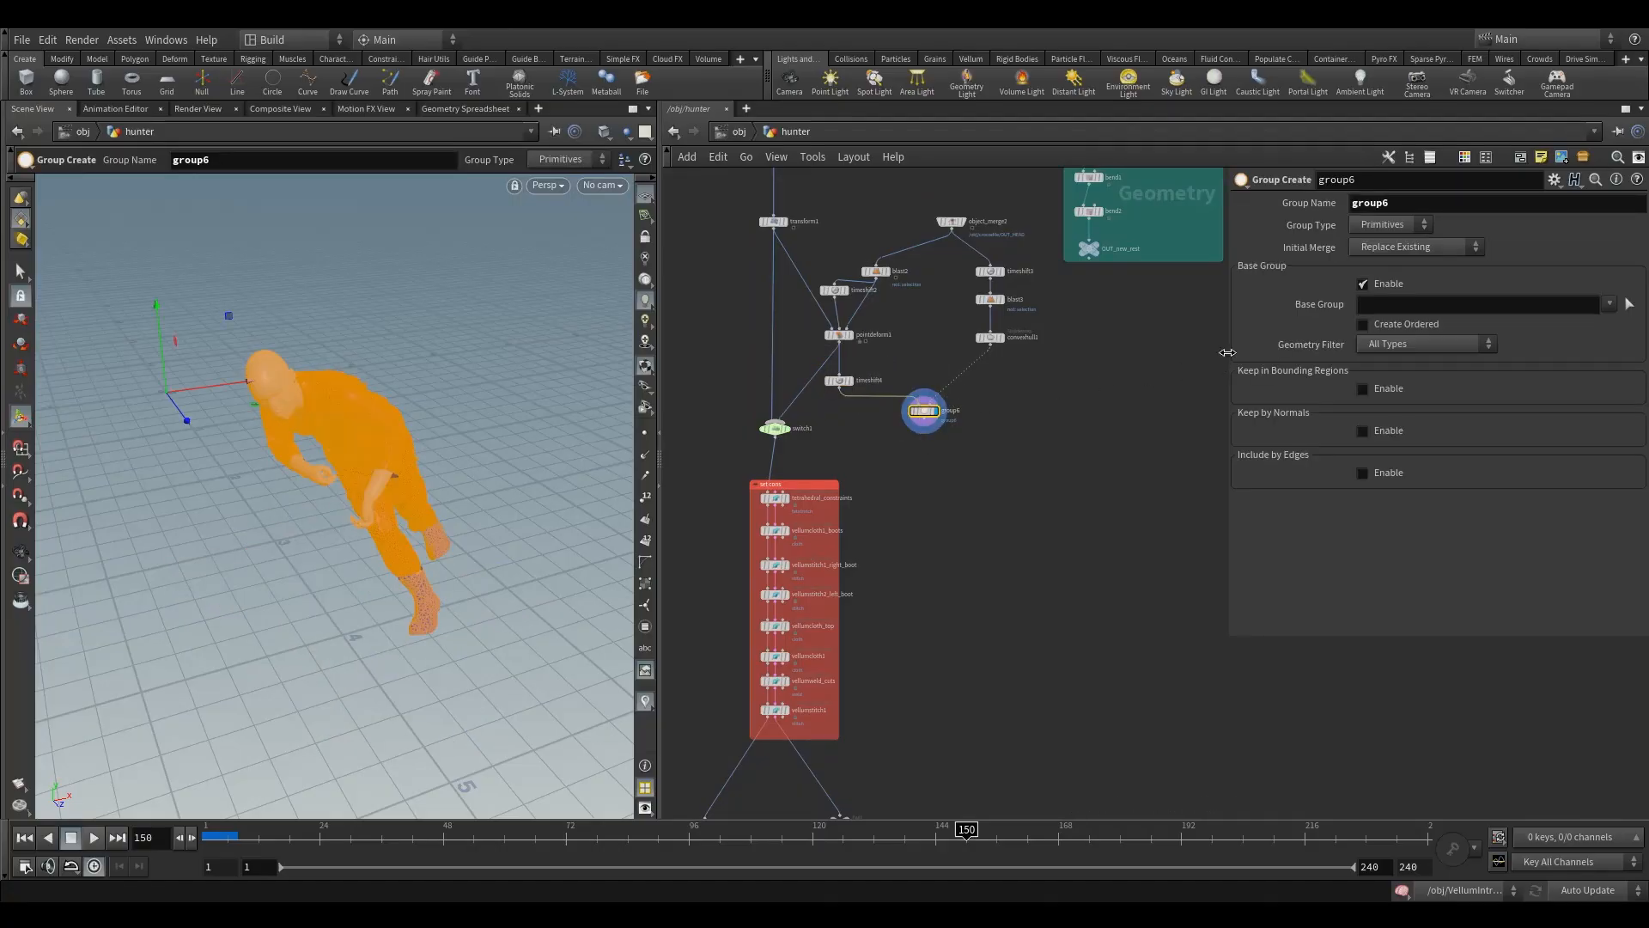
click(1383, 259)
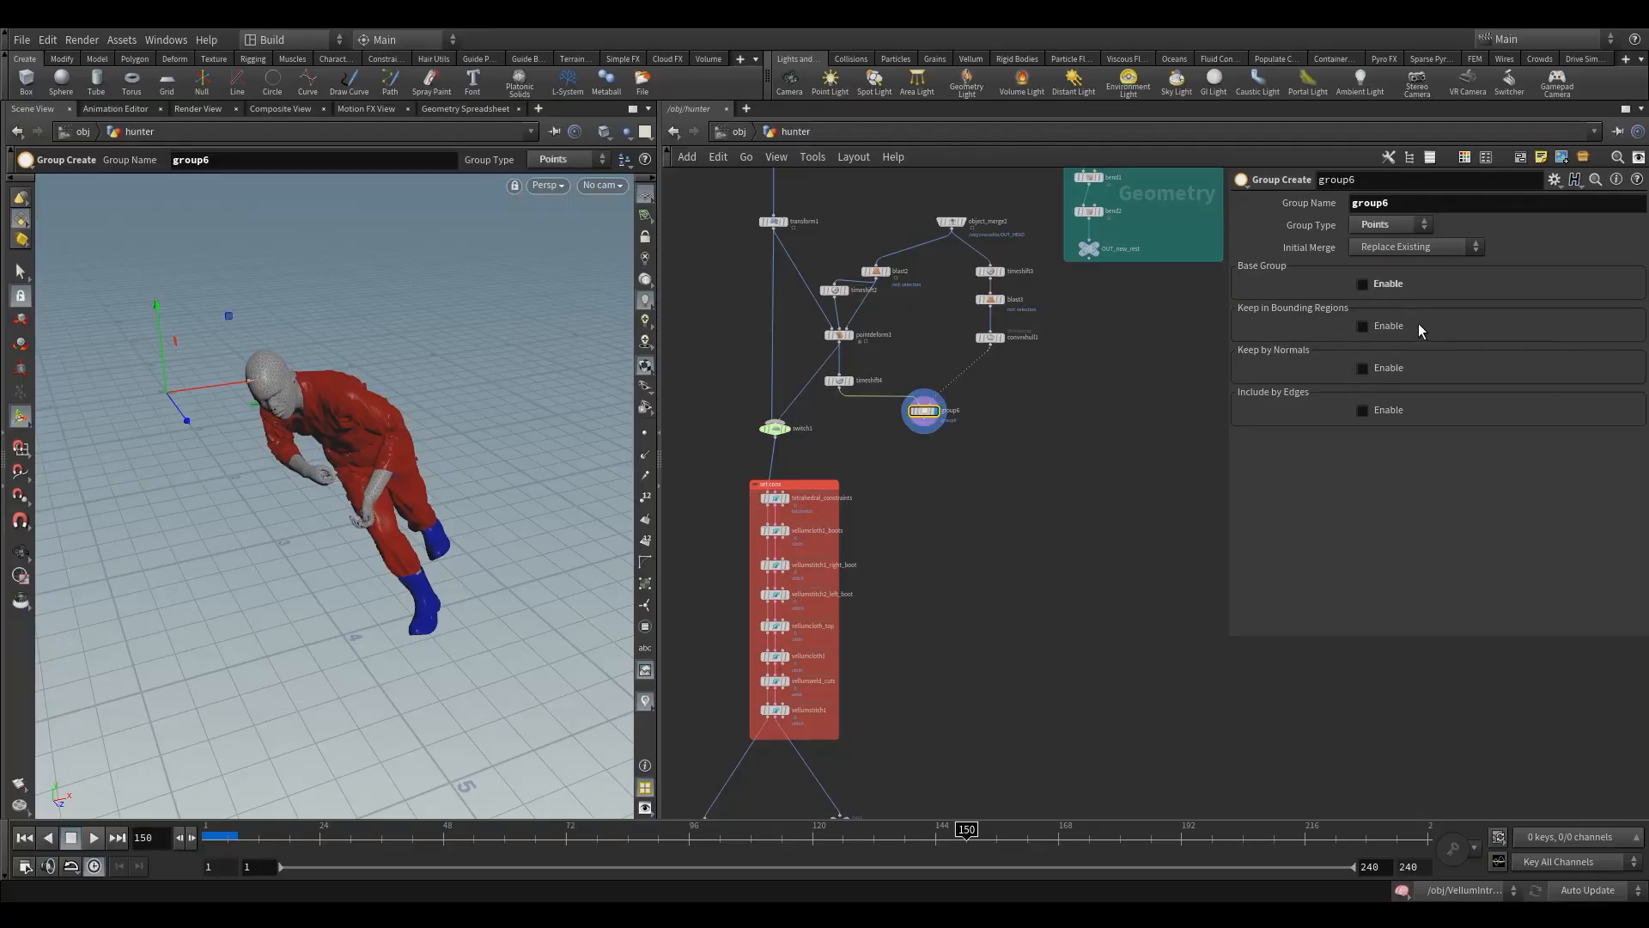
click(1361, 326)
click(1393, 346)
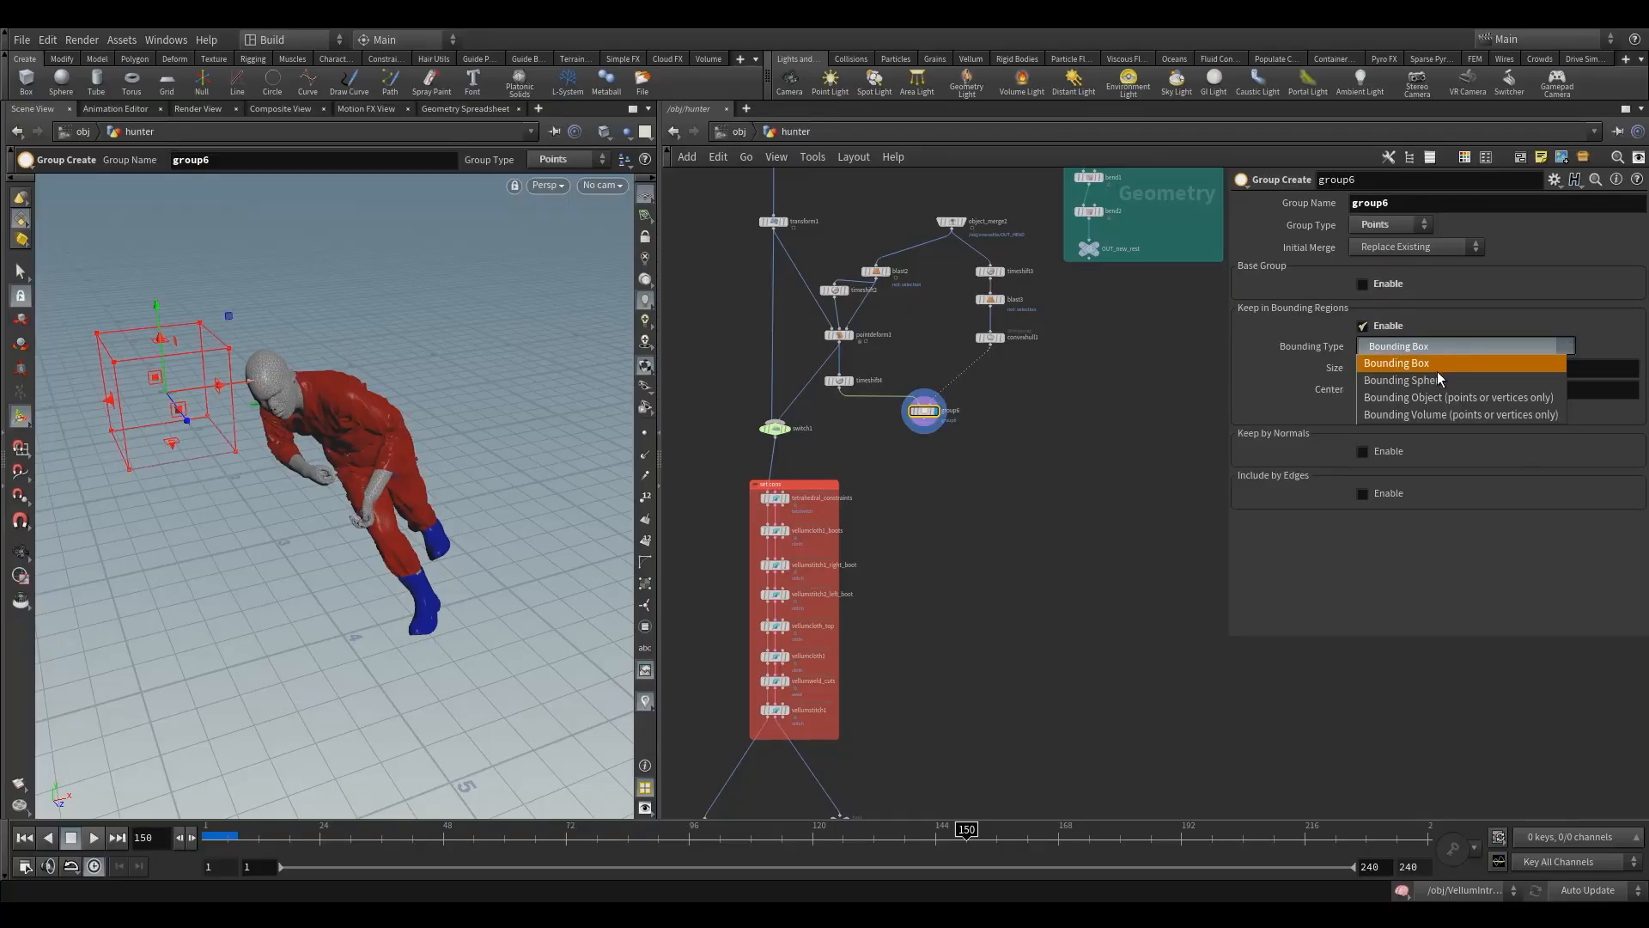
click(1440, 397)
alt+drag(344, 387, 508, 416)
middle_drag(838, 429, 868, 387)
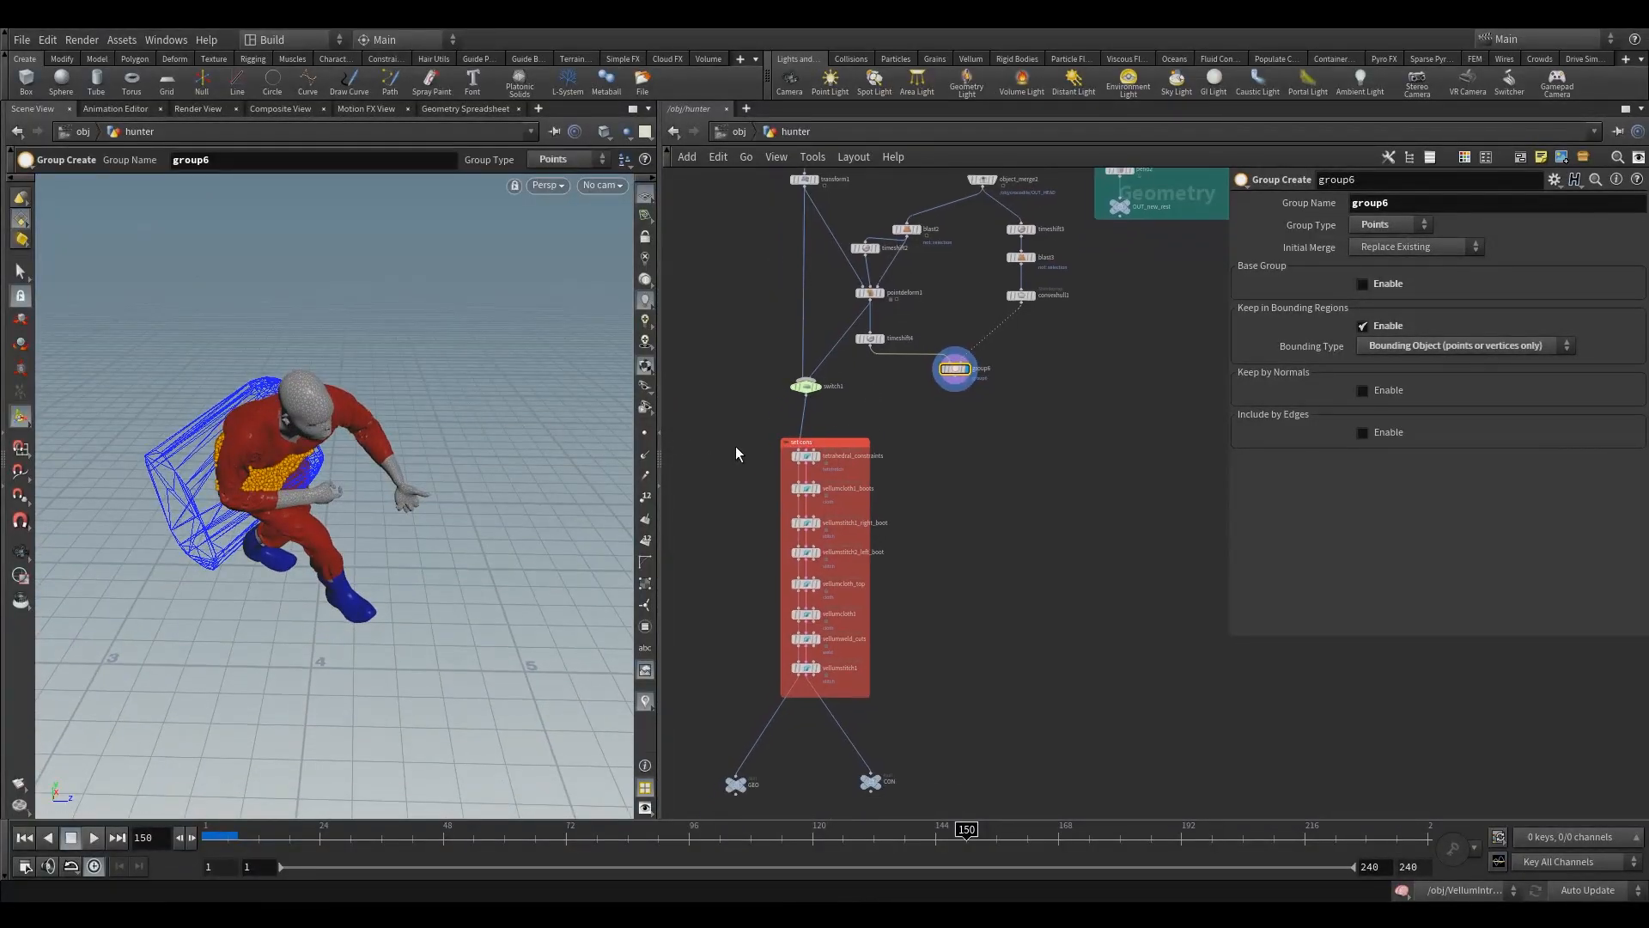
Move the set cons network box and its two output nulls further down to make room below switch1.
middle_drag(736, 453, 719, 378)
drag(713, 375, 887, 751)
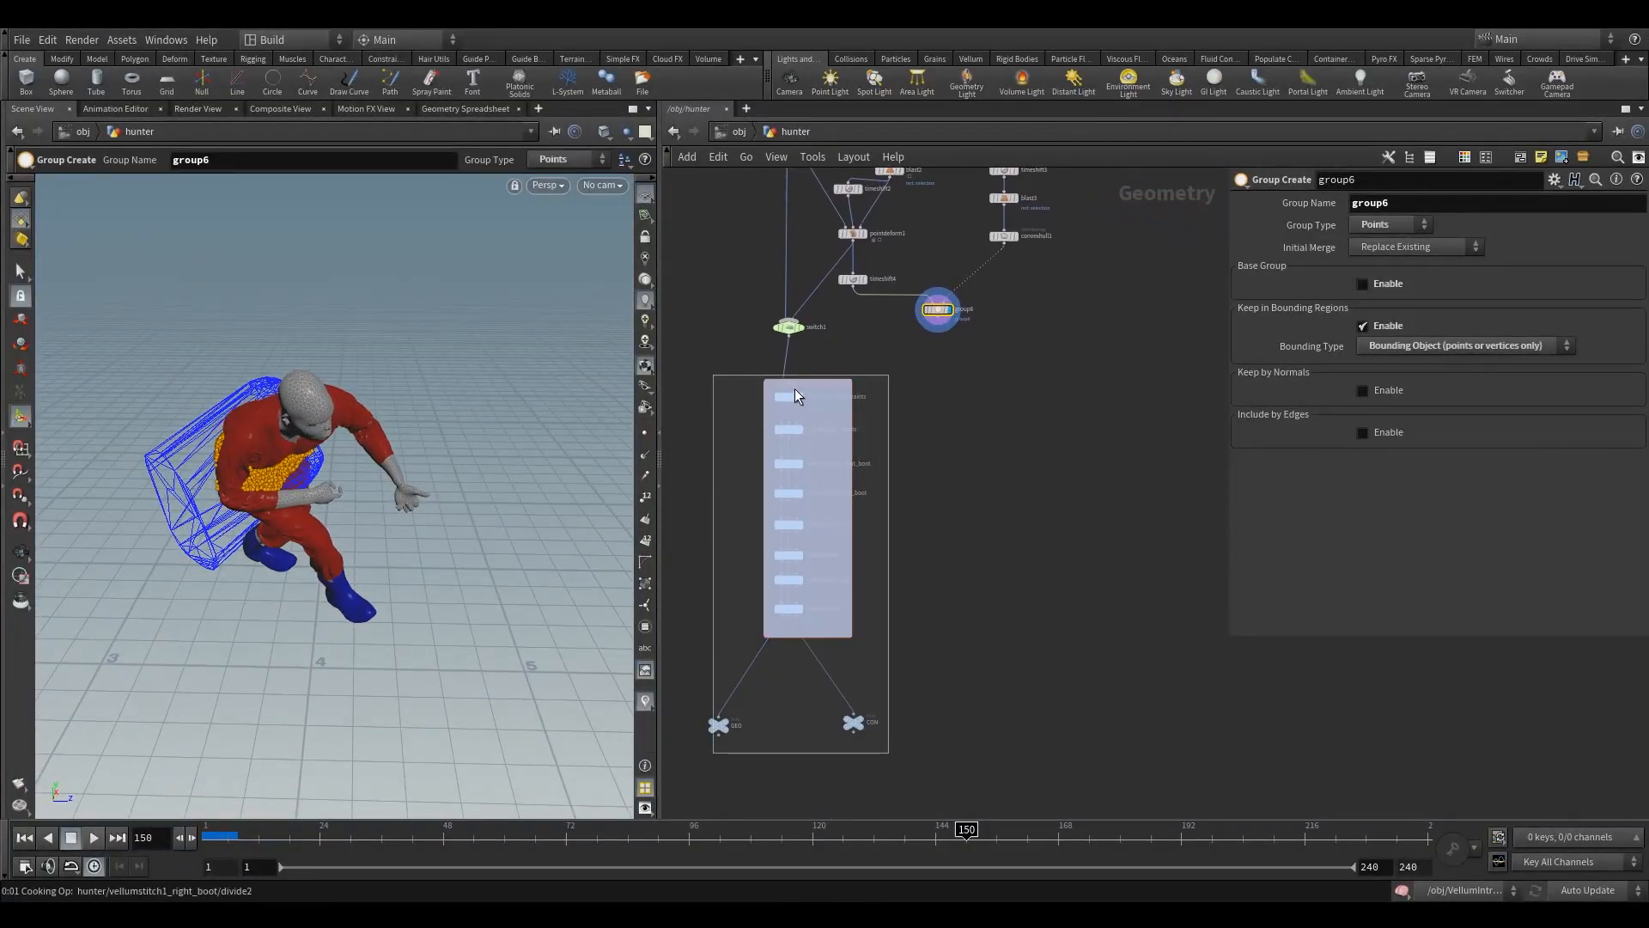
drag(795, 395, 791, 390)
click(790, 423)
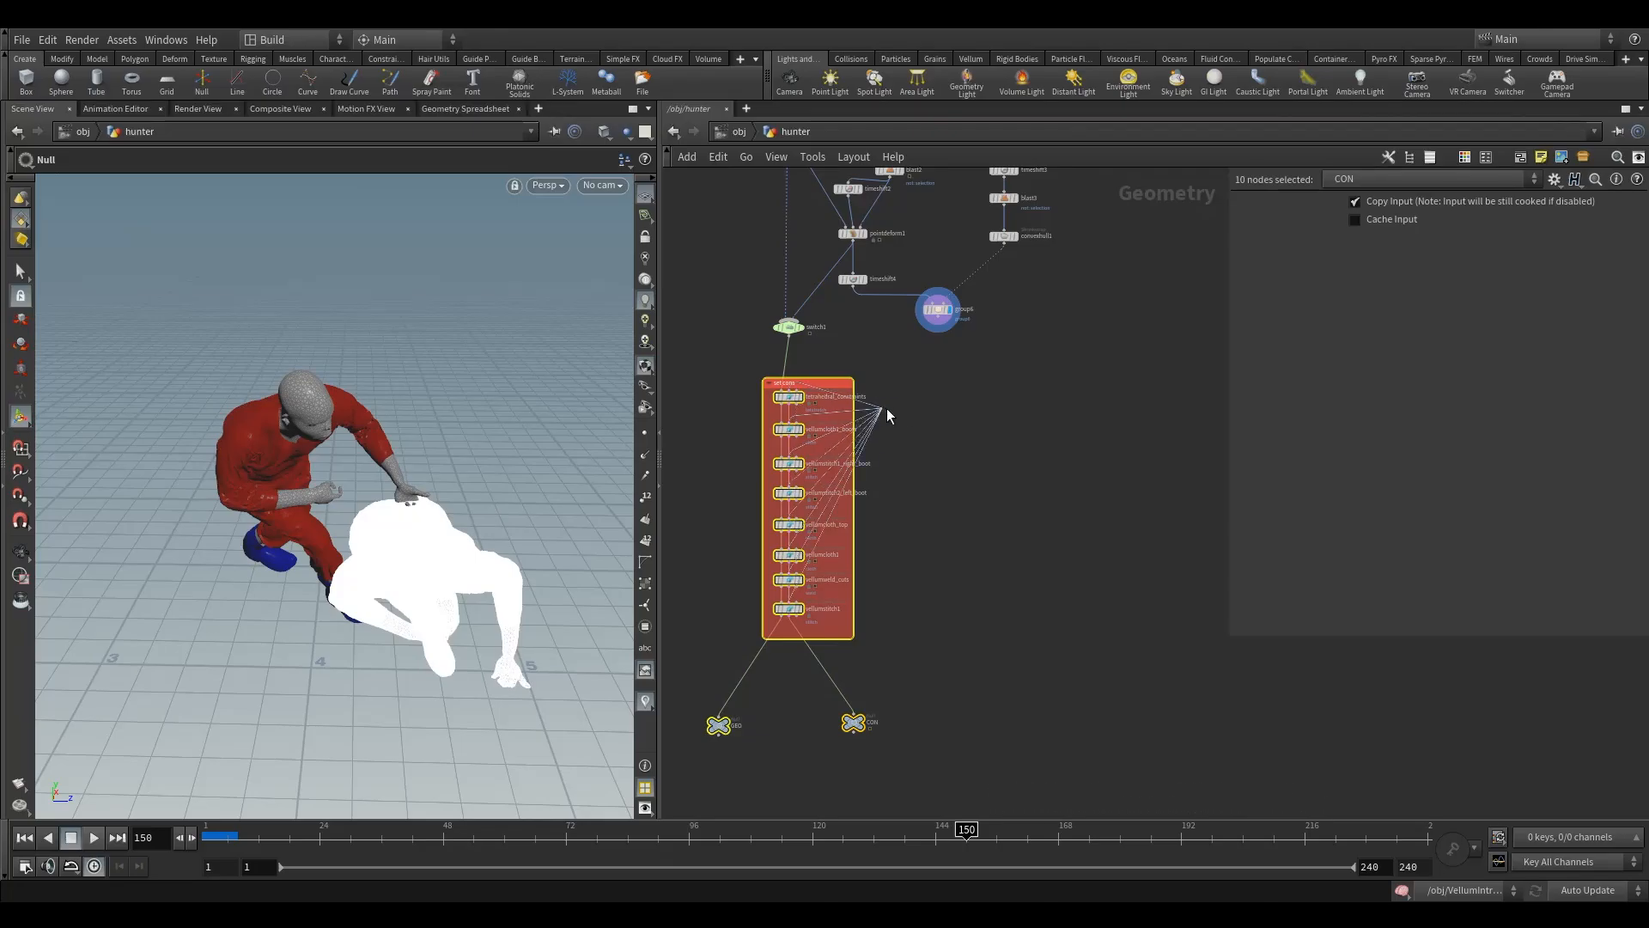
click(908, 409)
key(ctrl+z)
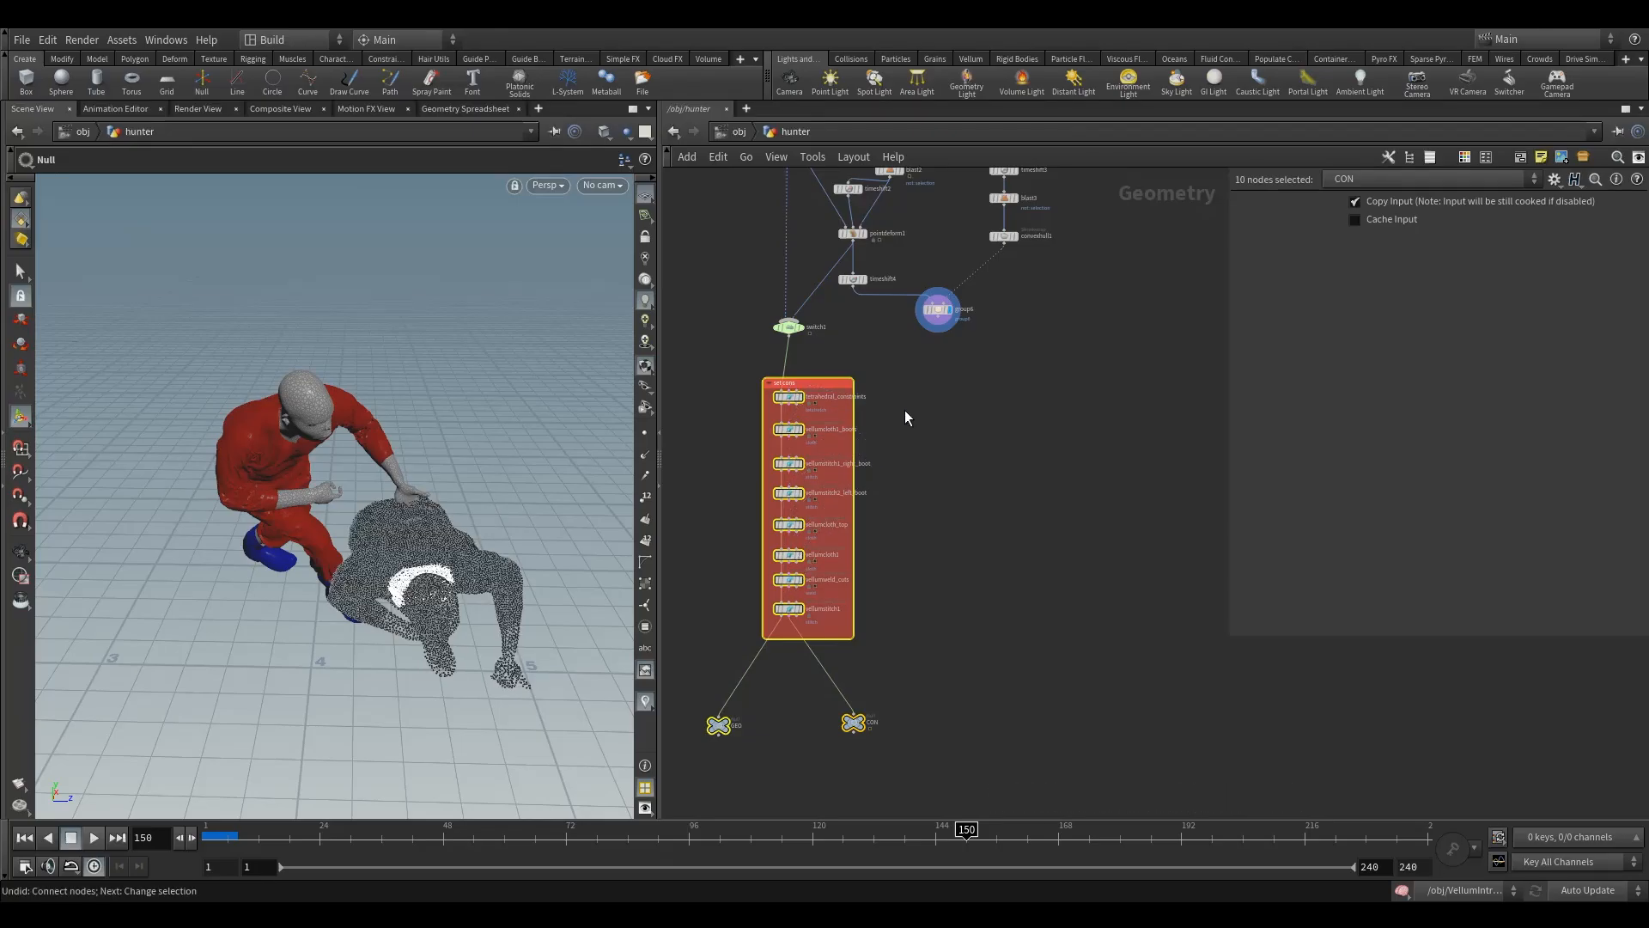
drag(817, 385, 817, 478)
click(821, 398)
middle_drag(827, 371, 846, 412)
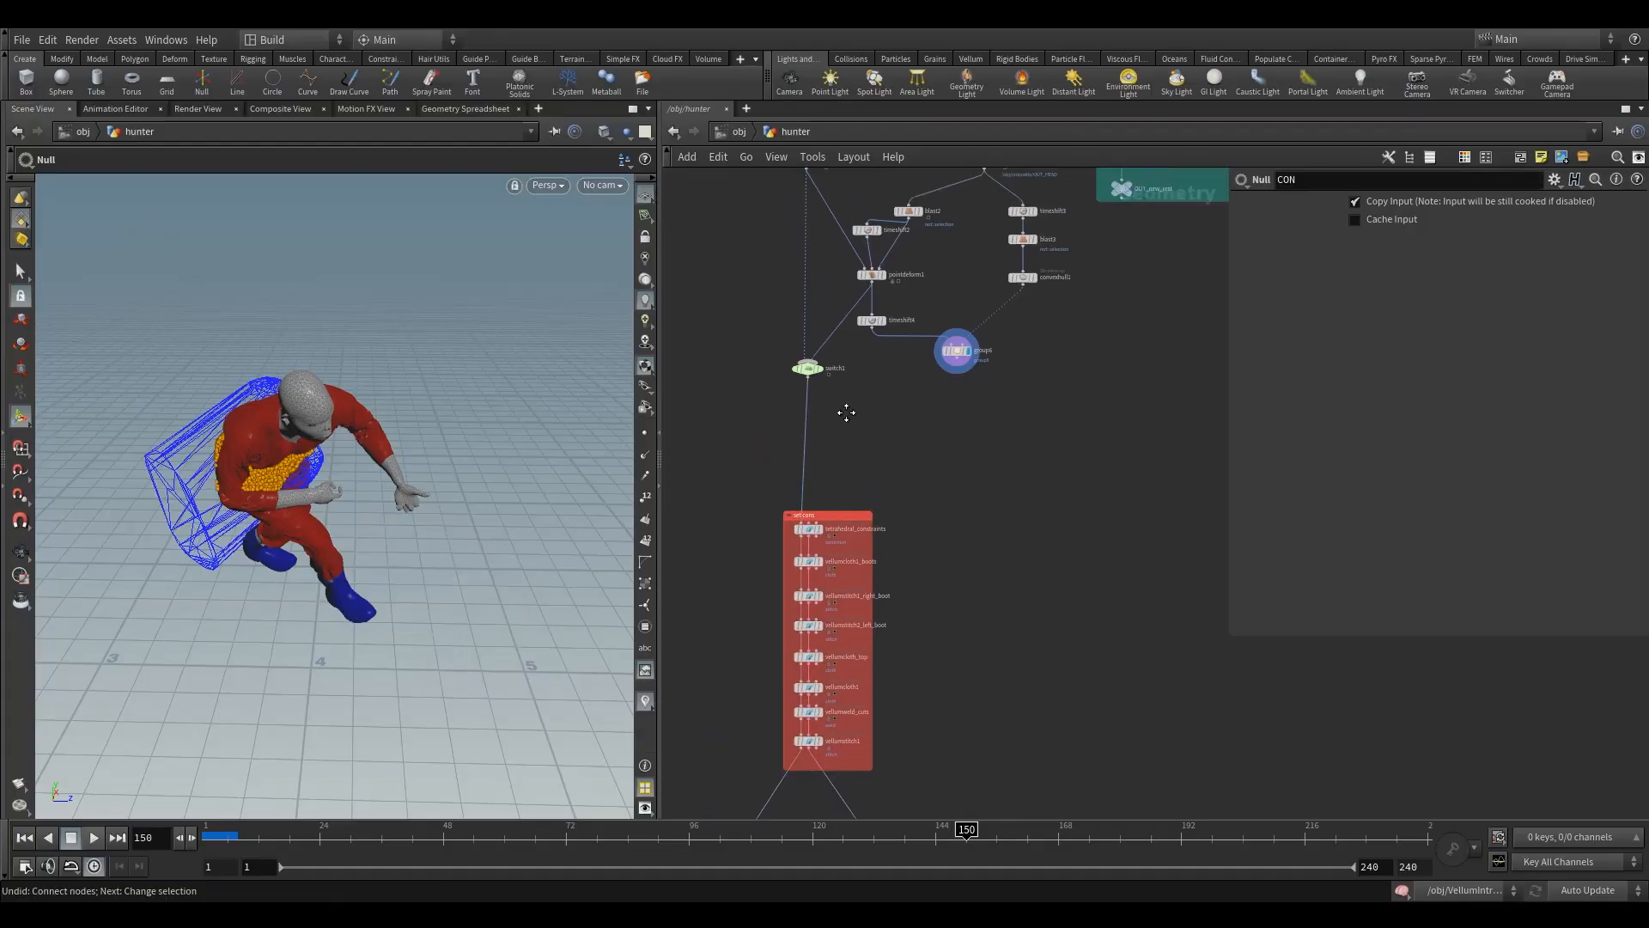
Insert a Group Copy node between switch1 and the set cons box, with group6 wired into its second input.
scroll(846, 412, up, 2)
click(1012, 348)
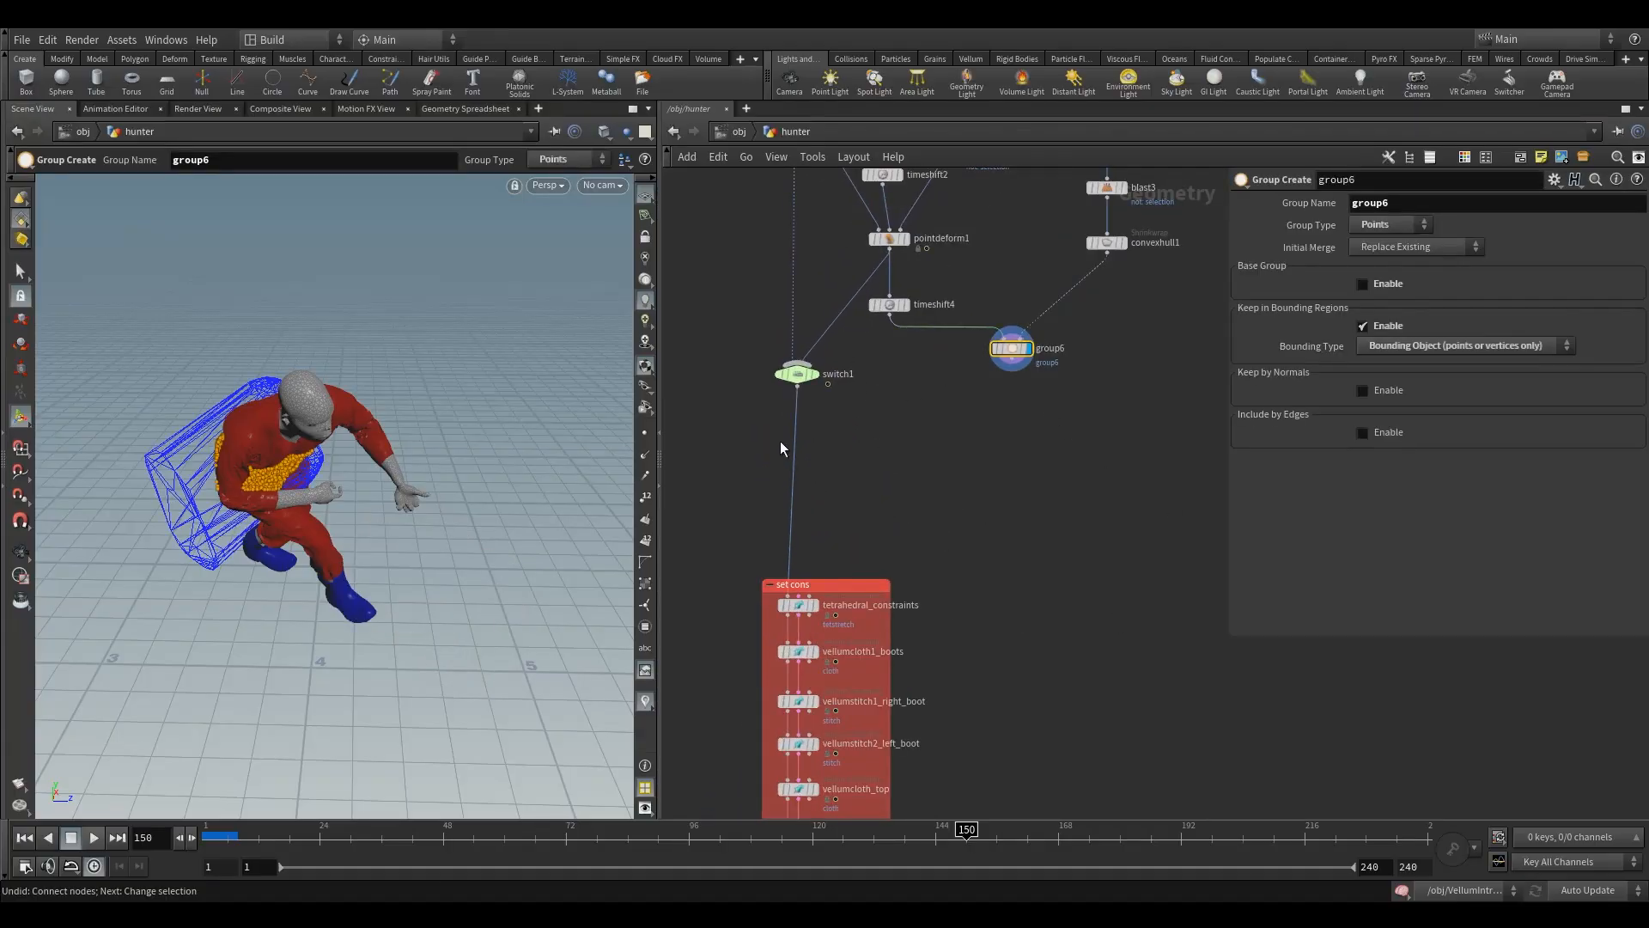
middle_drag(1022, 432, 1046, 466)
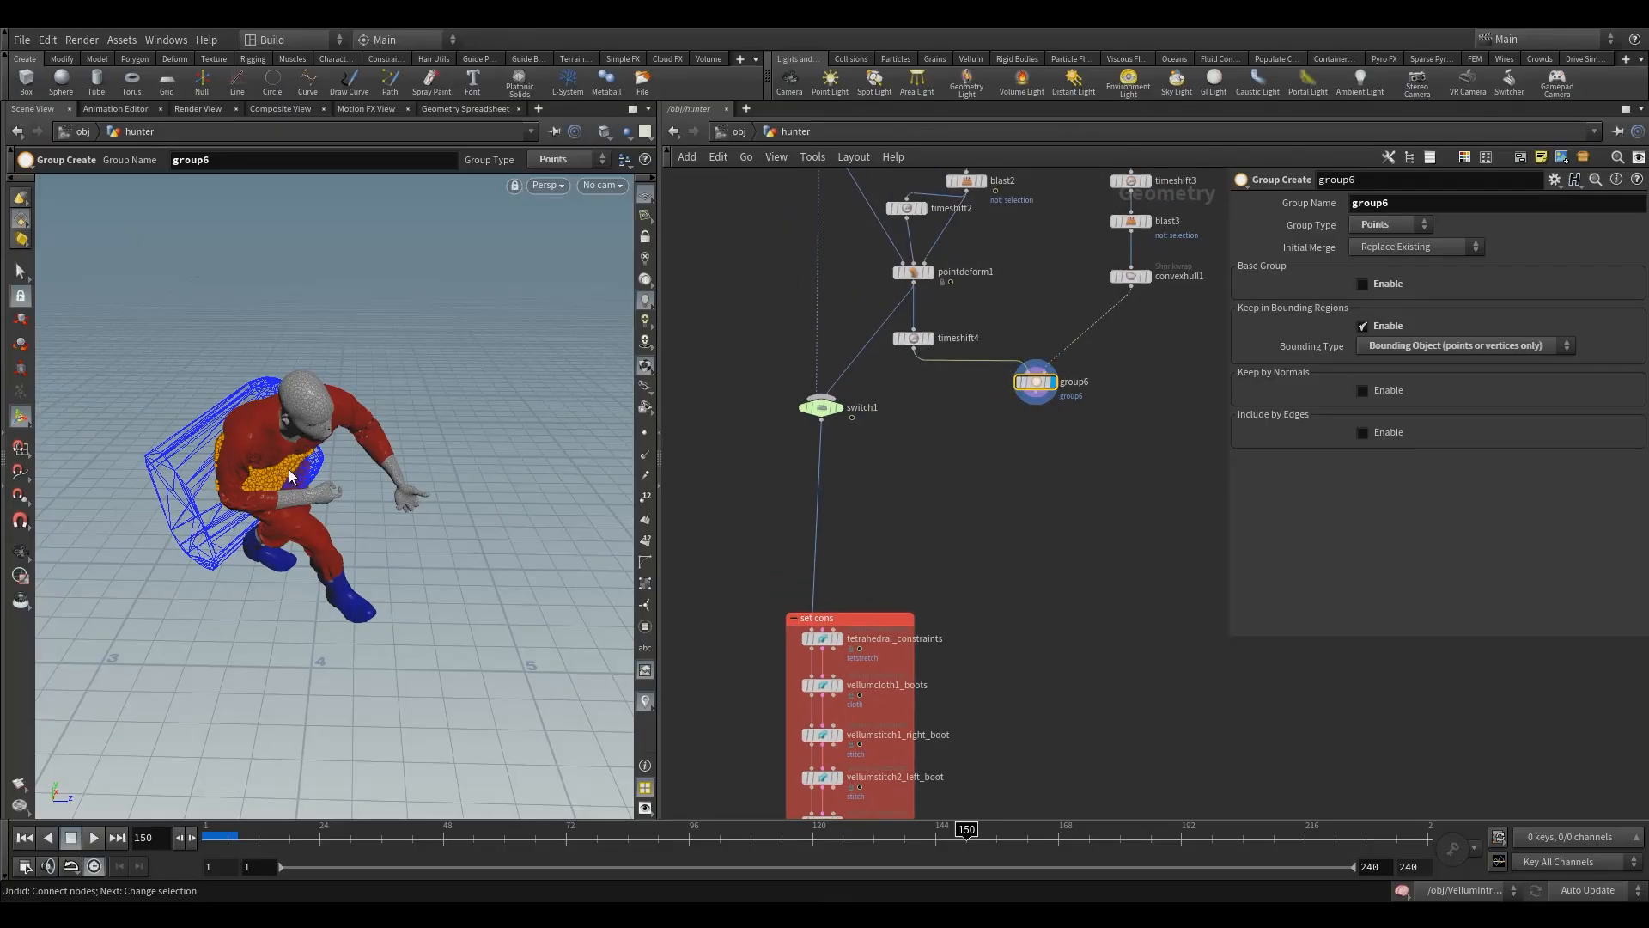
alt+drag(289, 471, 256, 463)
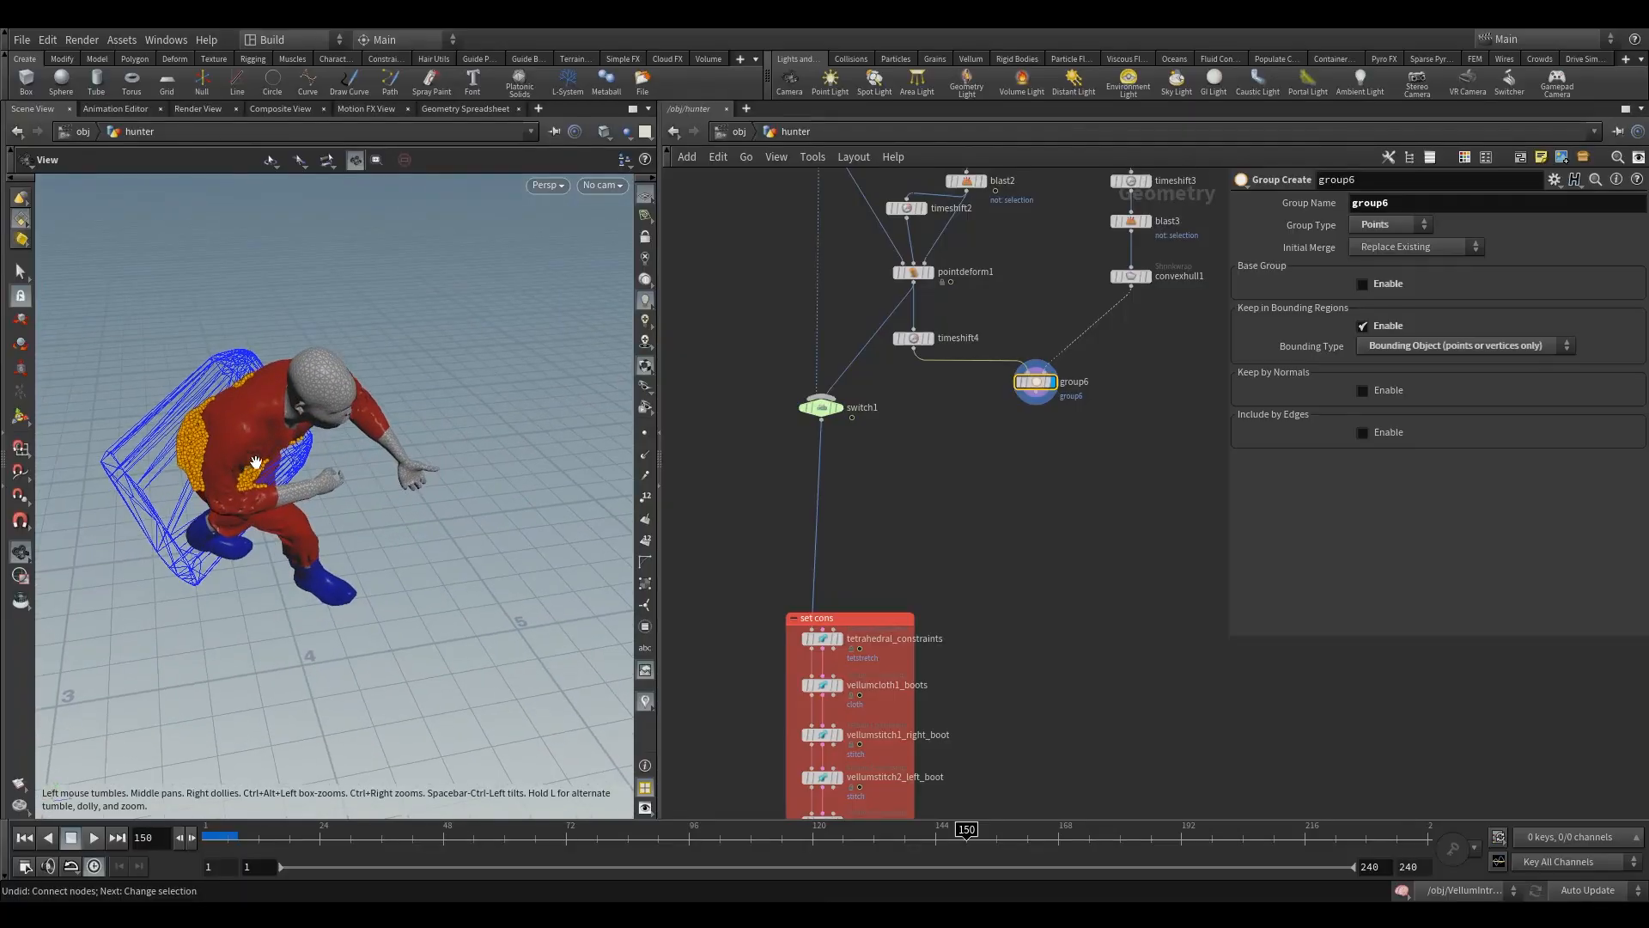
key(Tab)
text(gro)
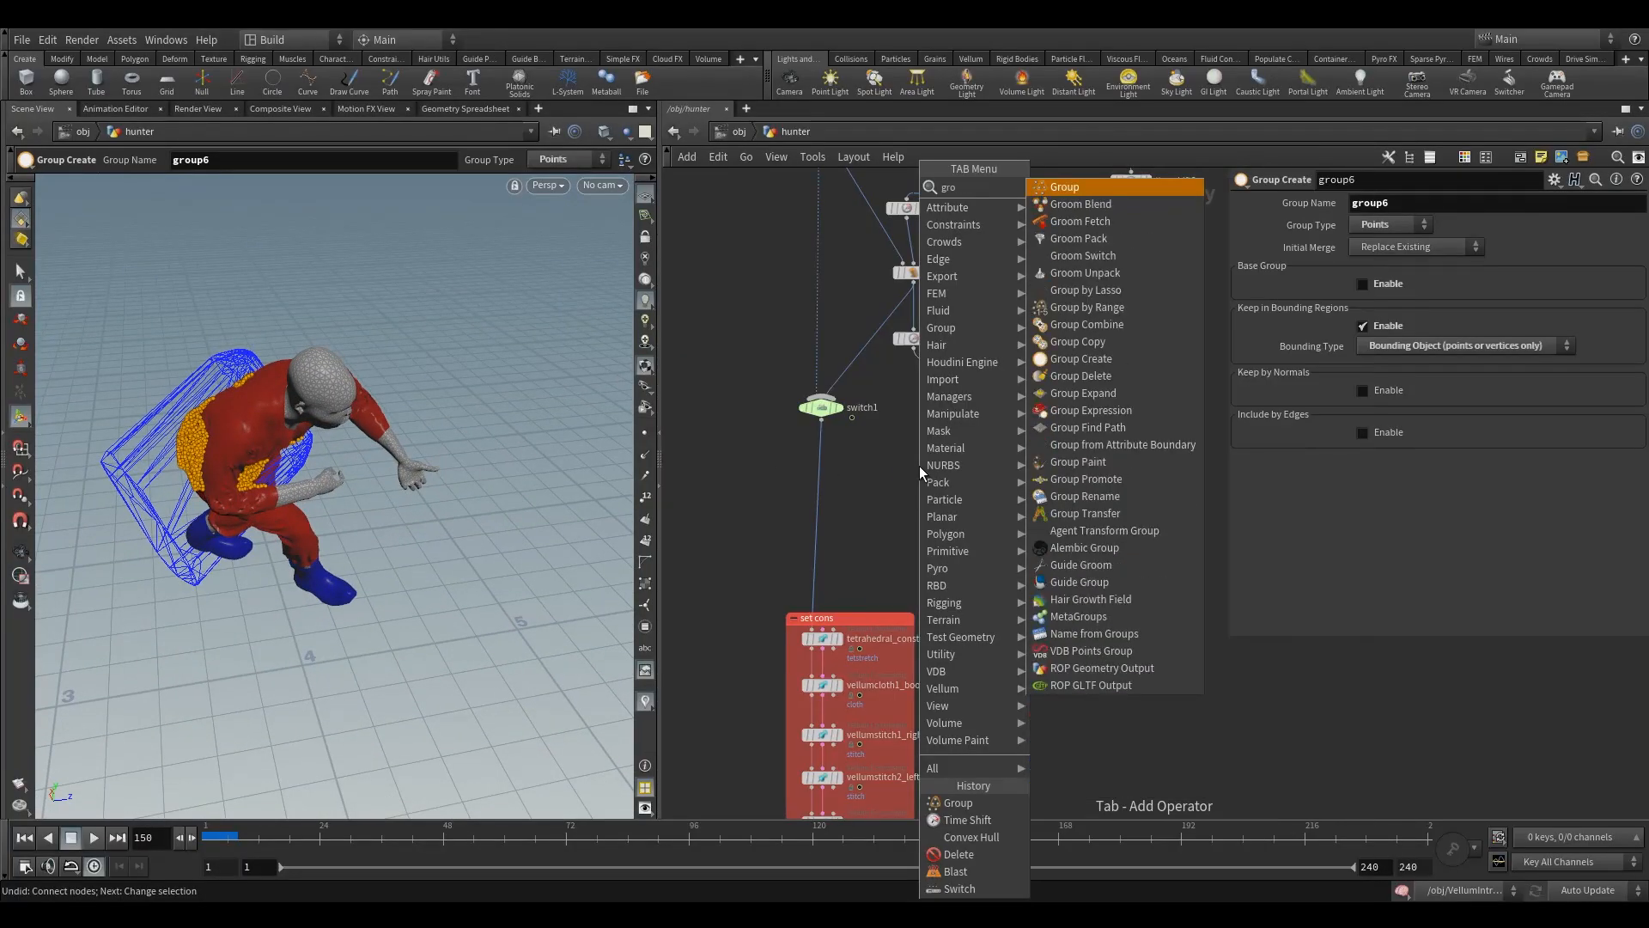
click(1104, 258)
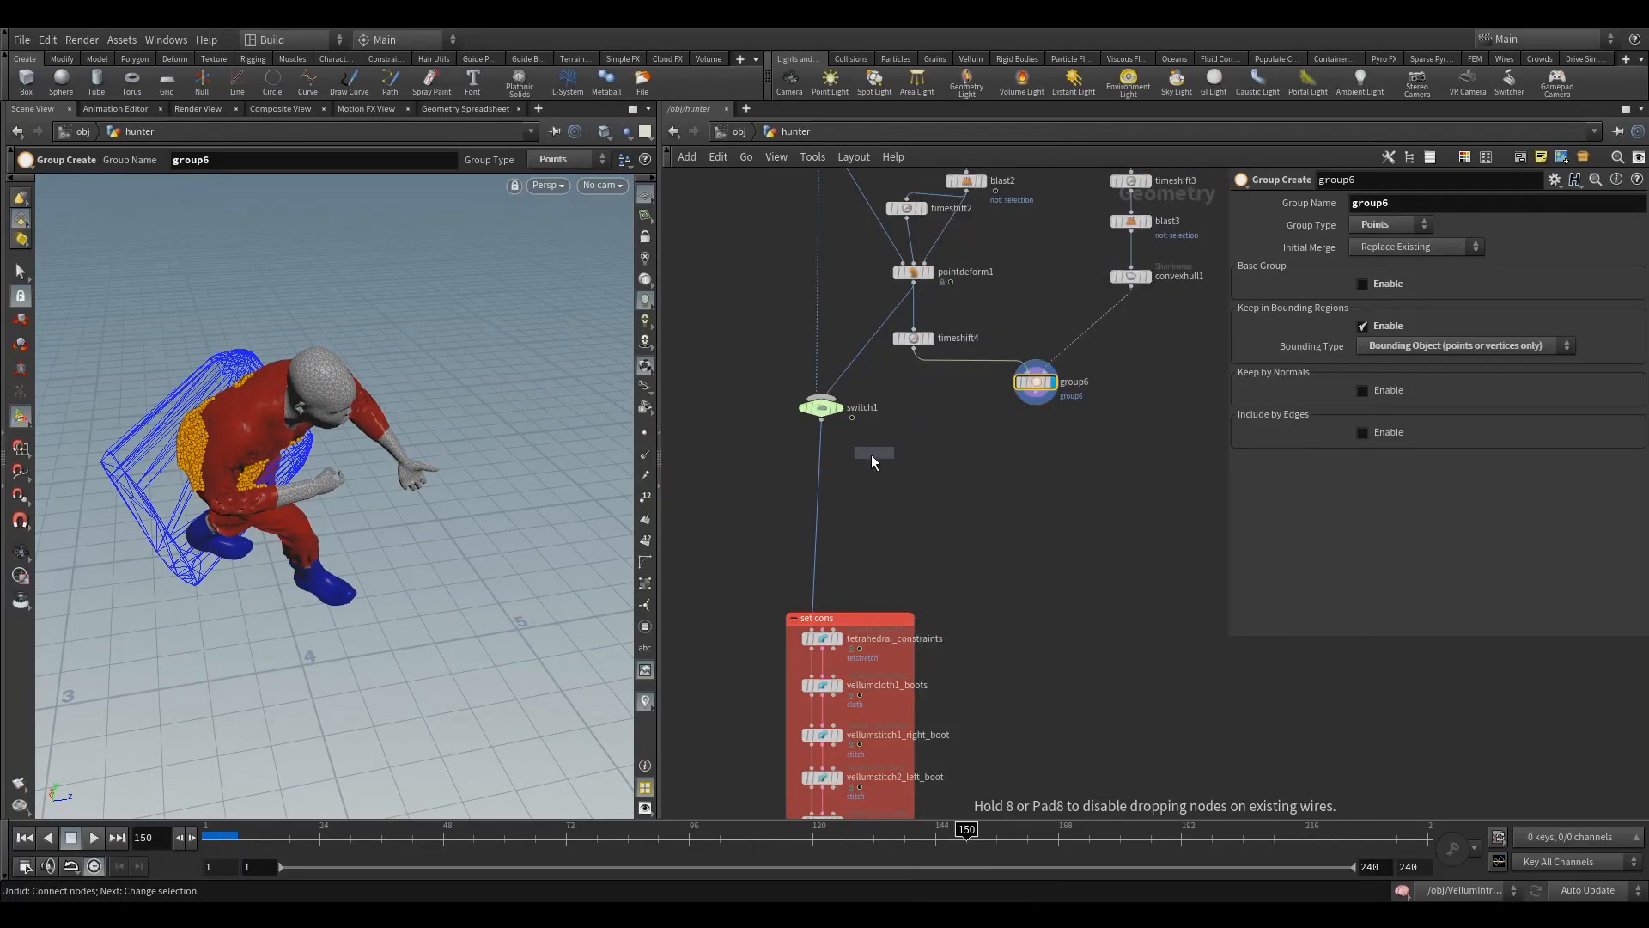
click(822, 481)
drag(830, 469, 1036, 393)
middle_drag(1144, 355, 1097, 403)
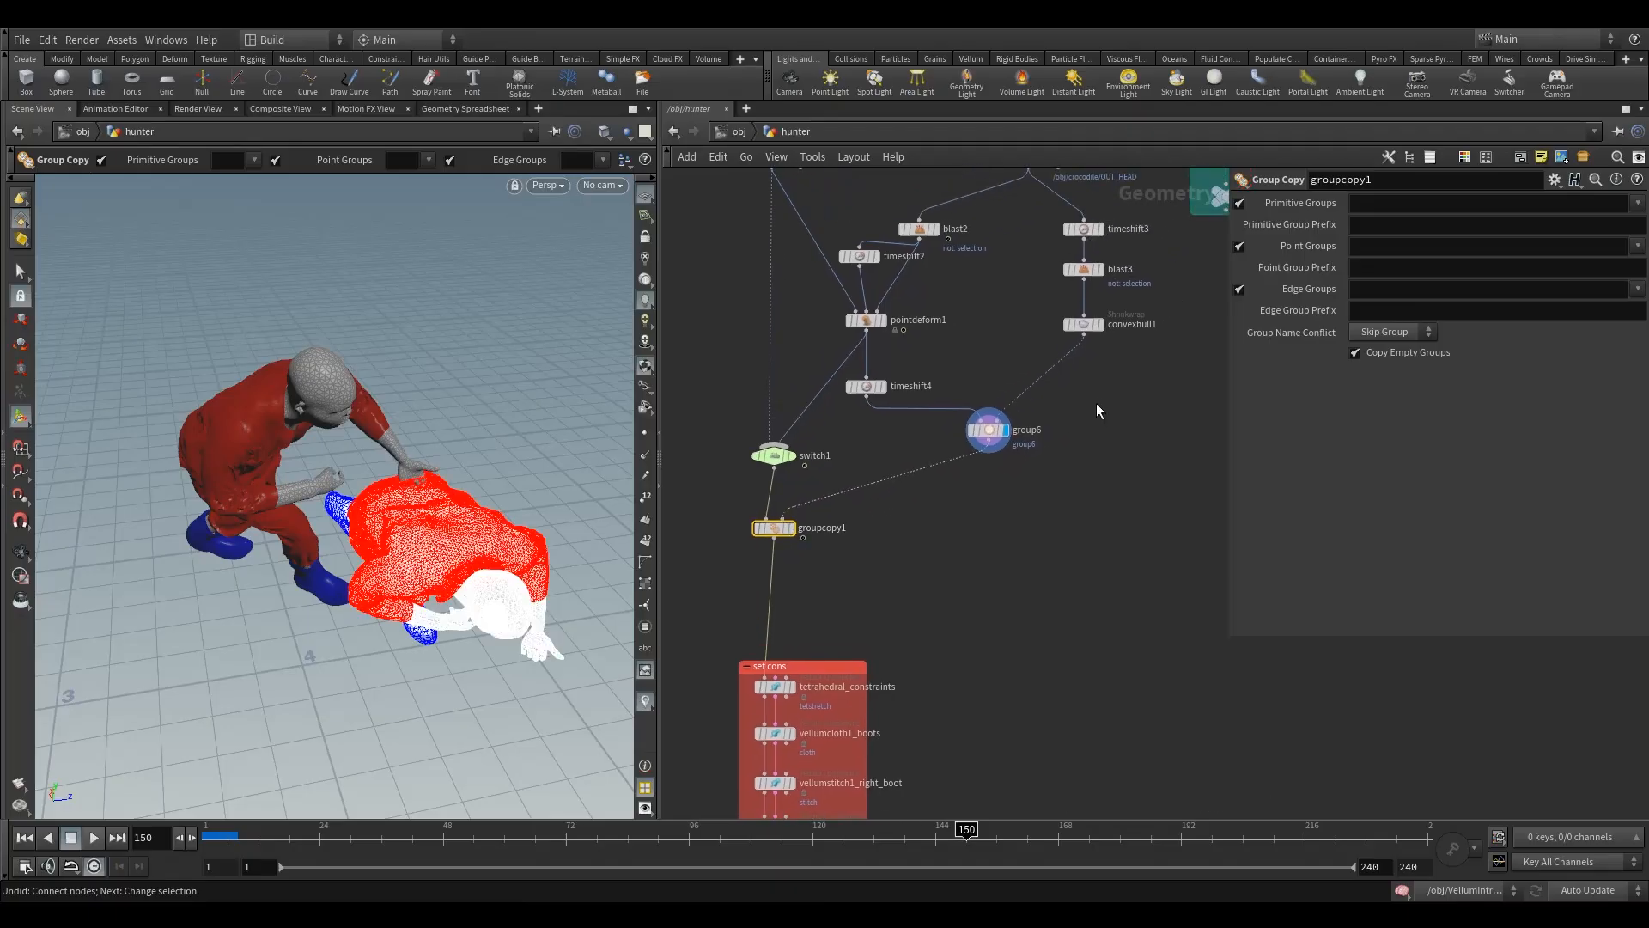
Set the Group Name of group6 to Pin.
click(988, 429)
click(1427, 199)
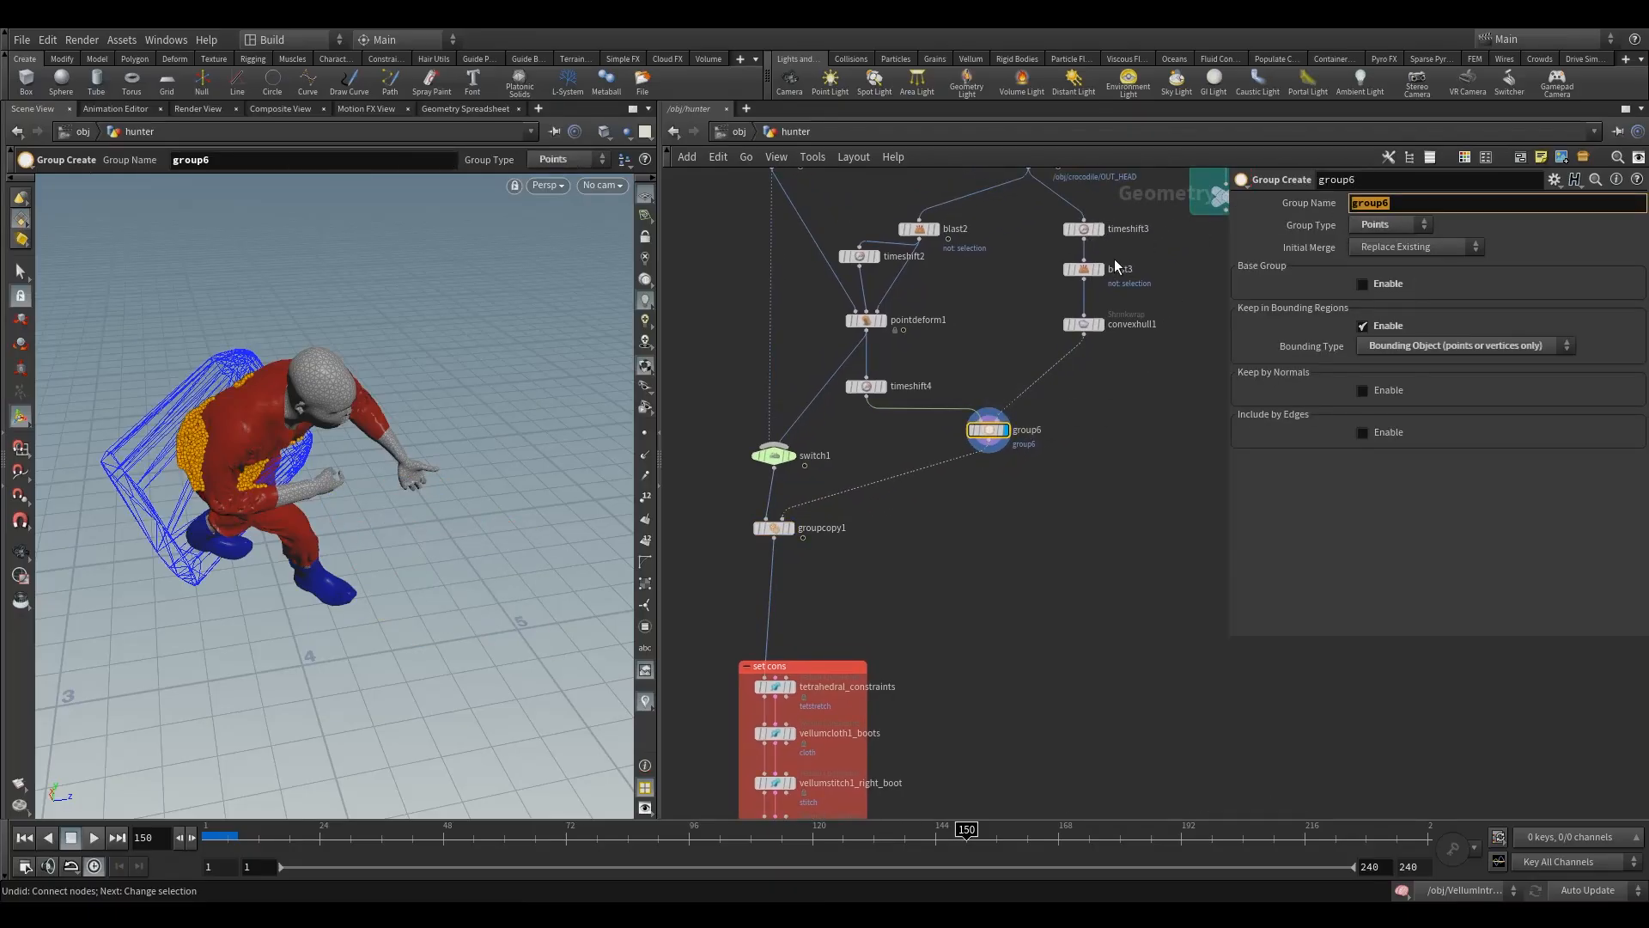
key(Return)
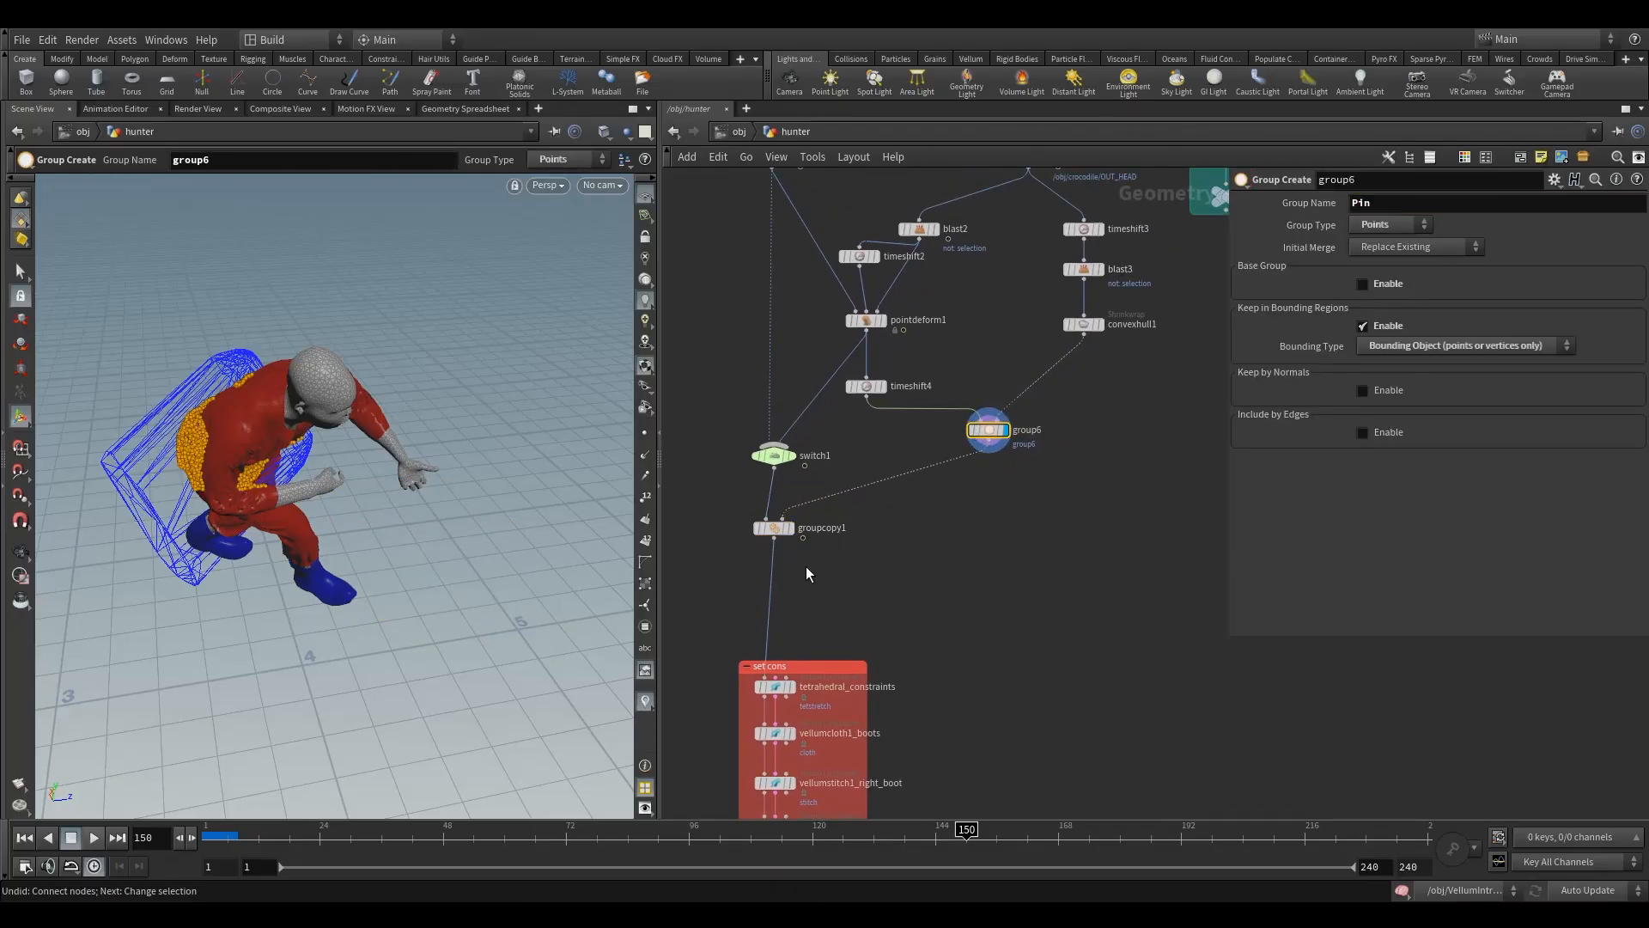
Set groupcopy1 to copy only the Pin point group, with primitive and edge groups disabled.
drag(716, 503, 774, 550)
drag(831, 585, 832, 585)
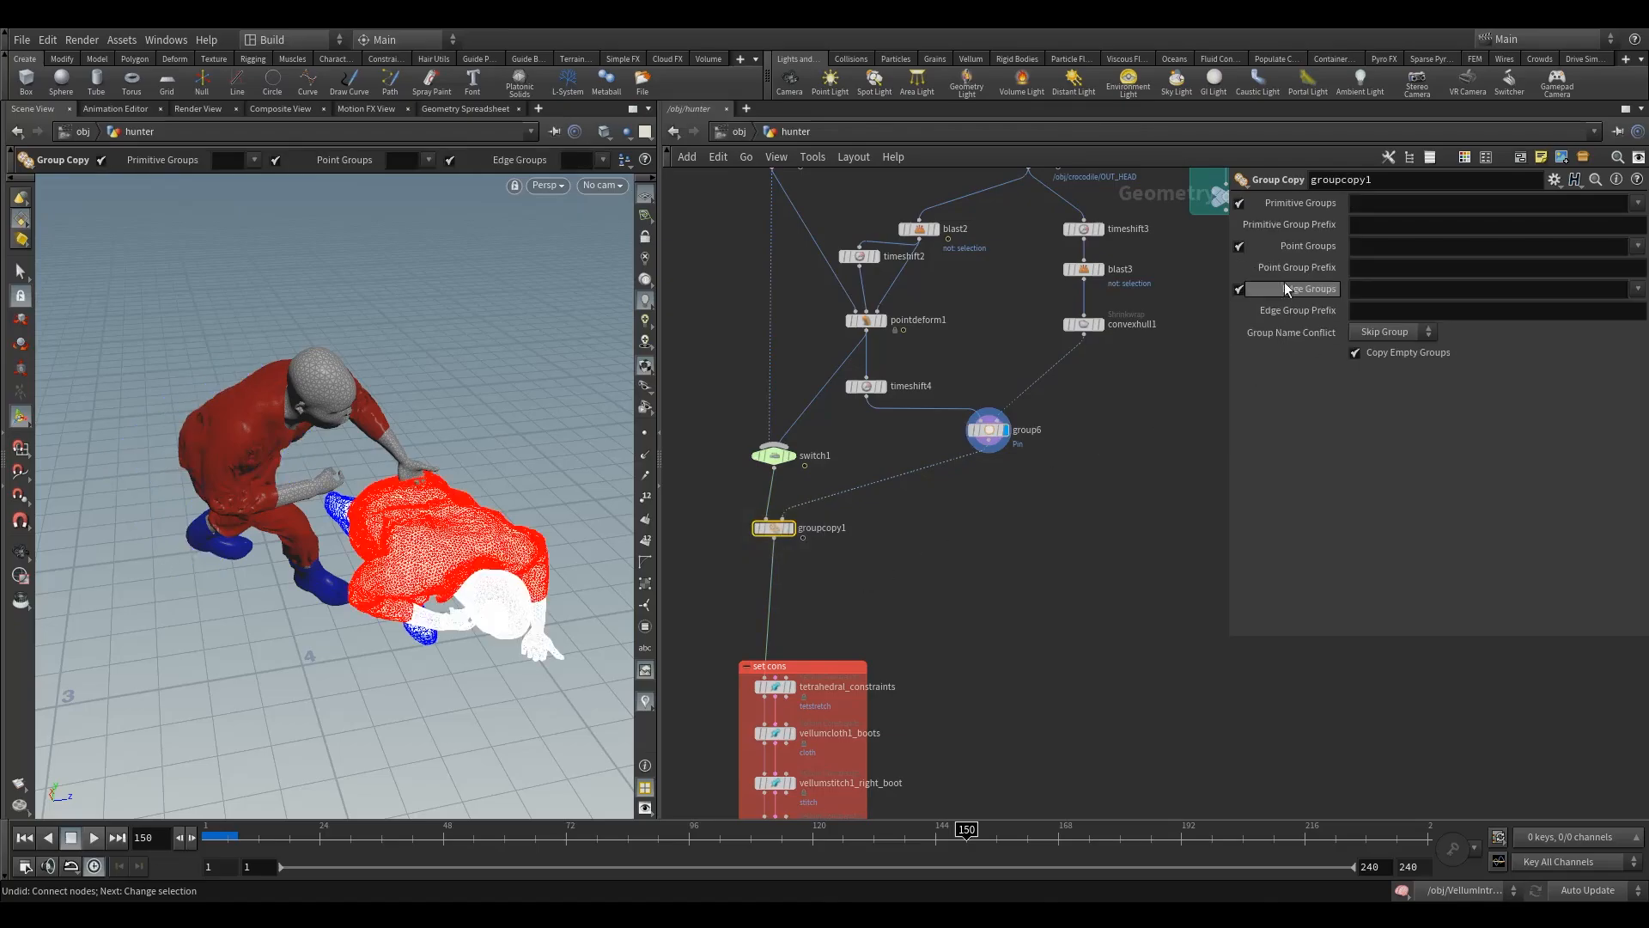
click(1239, 202)
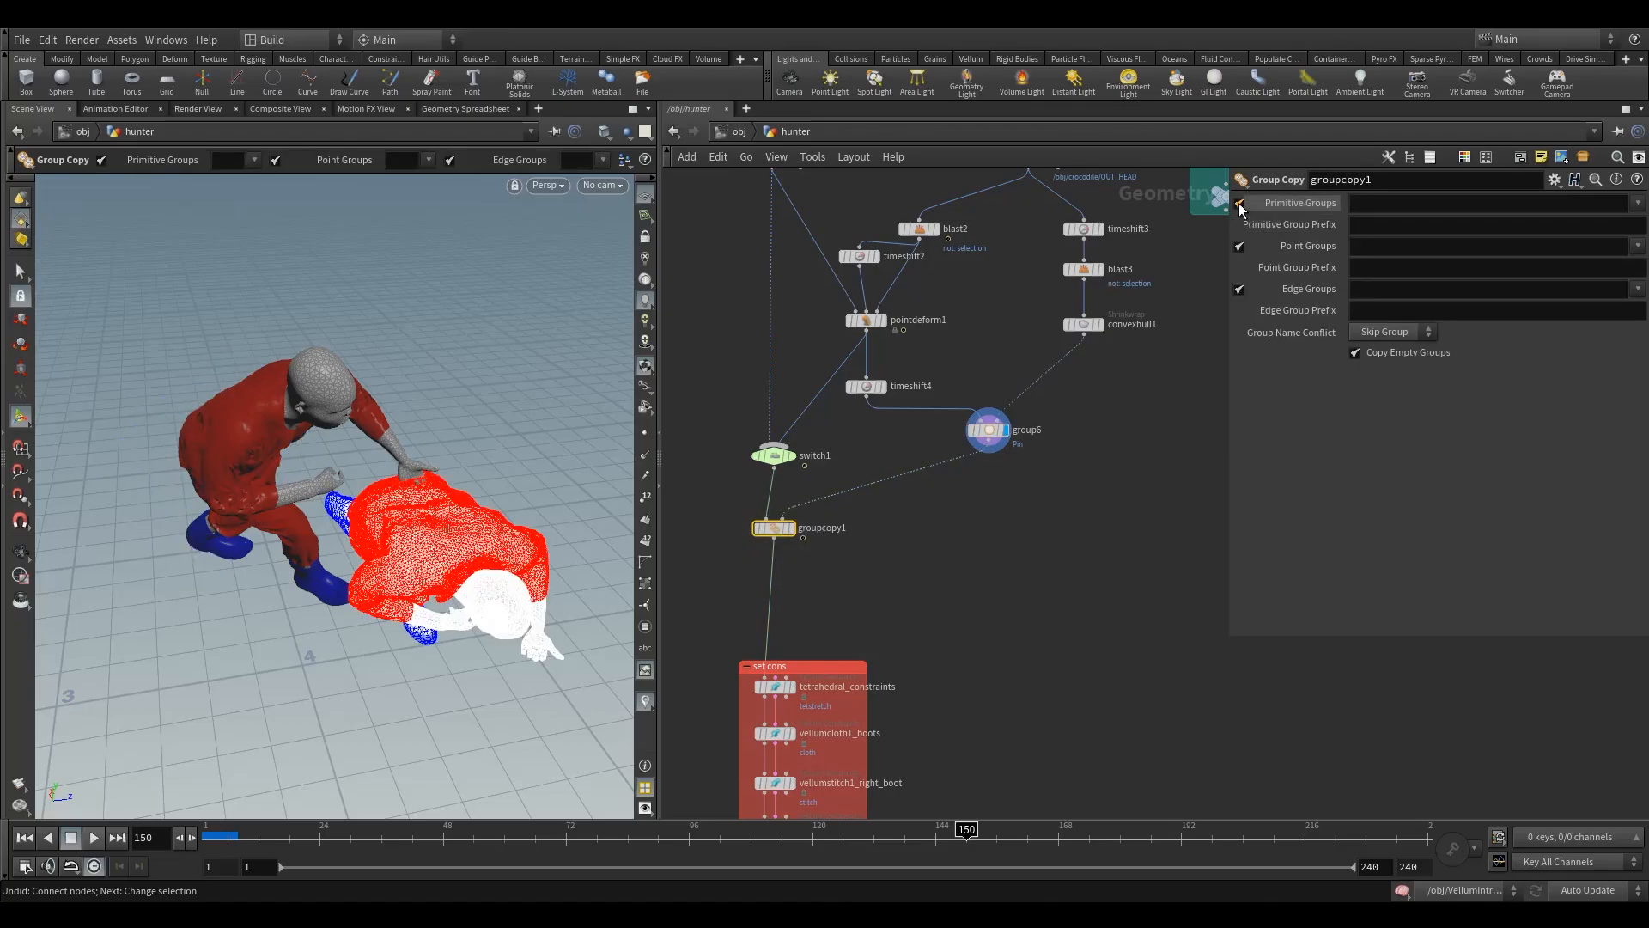
click(1239, 290)
click(1637, 246)
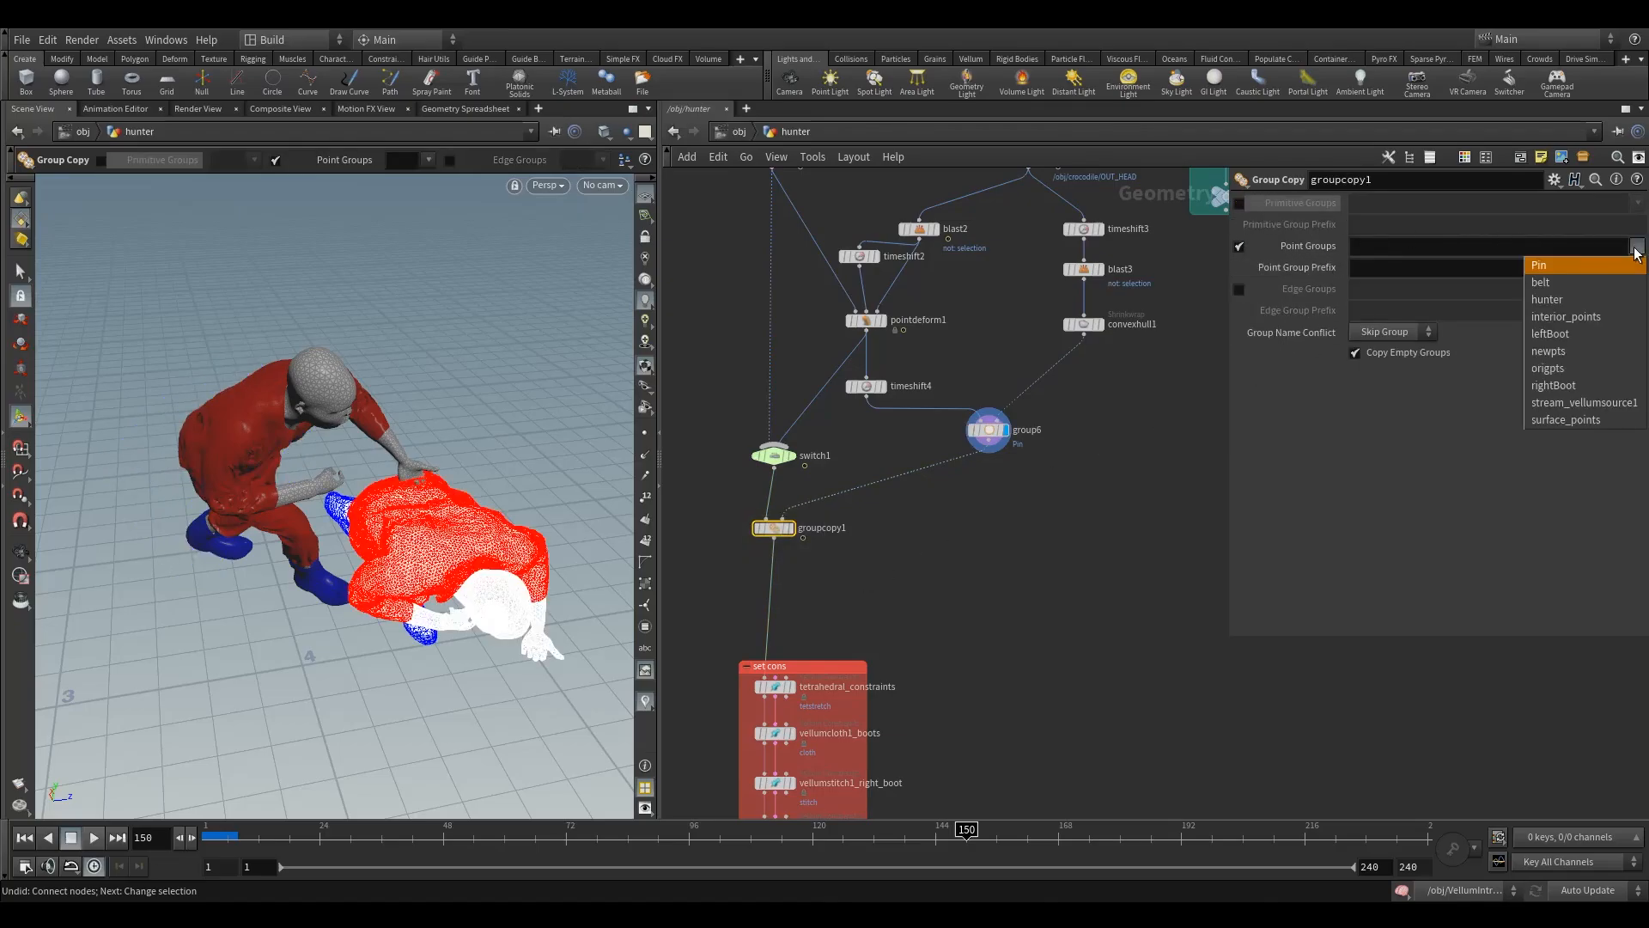
click(1581, 266)
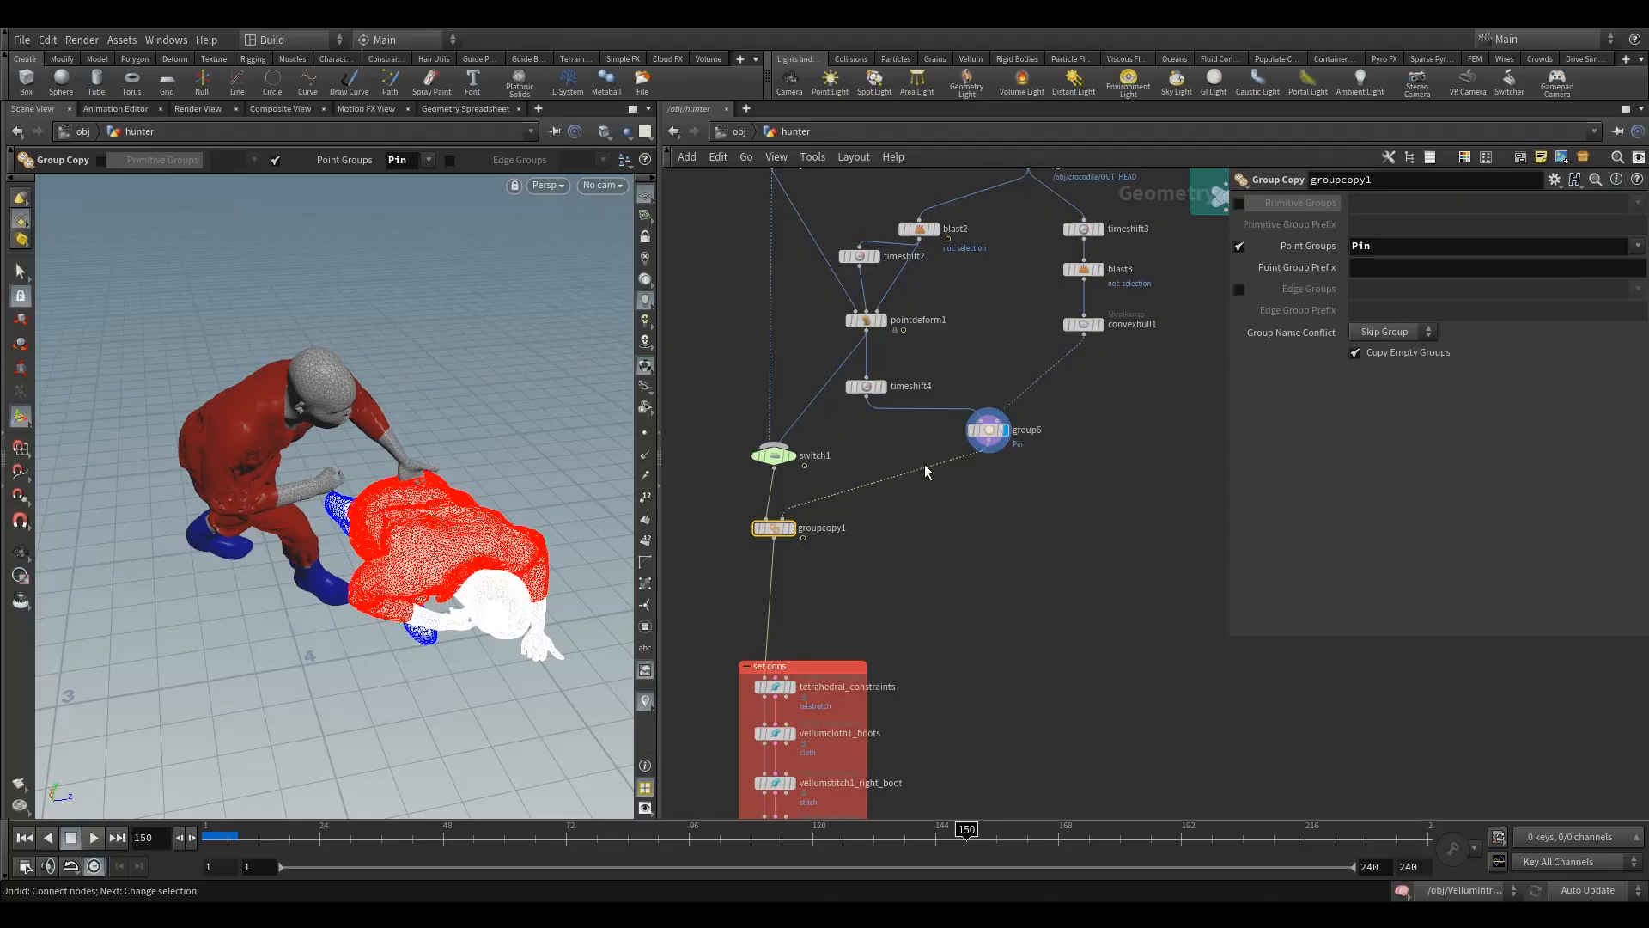
Display groupcopy1 and save the scene.
click(791, 527)
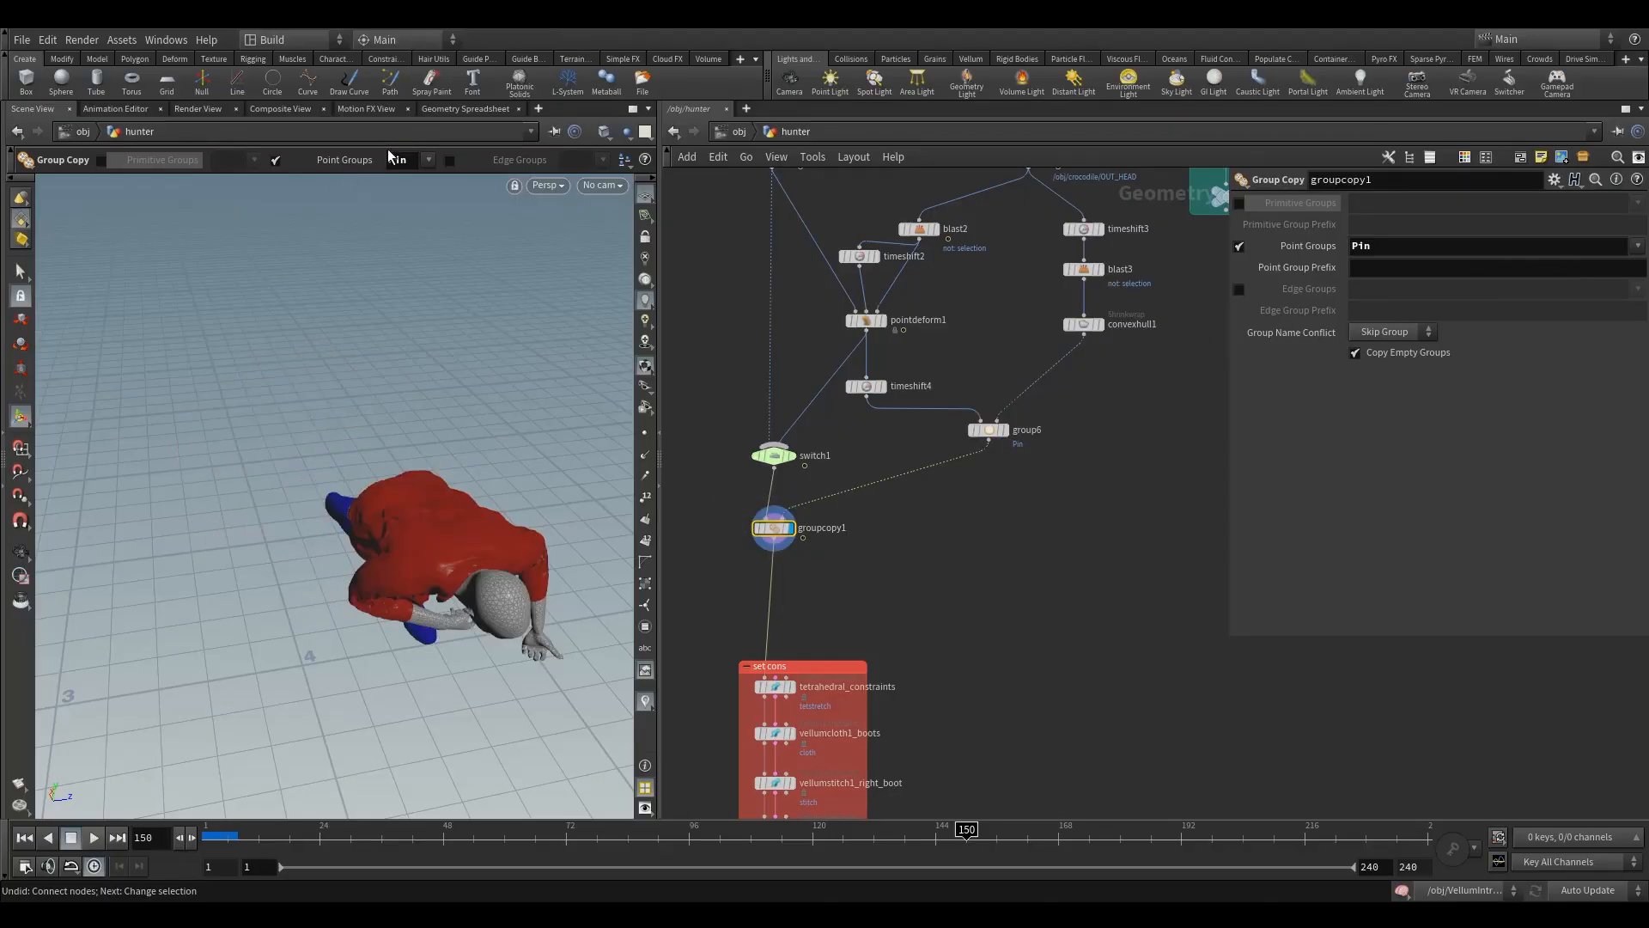
click(445, 109)
key(ctrl+s)
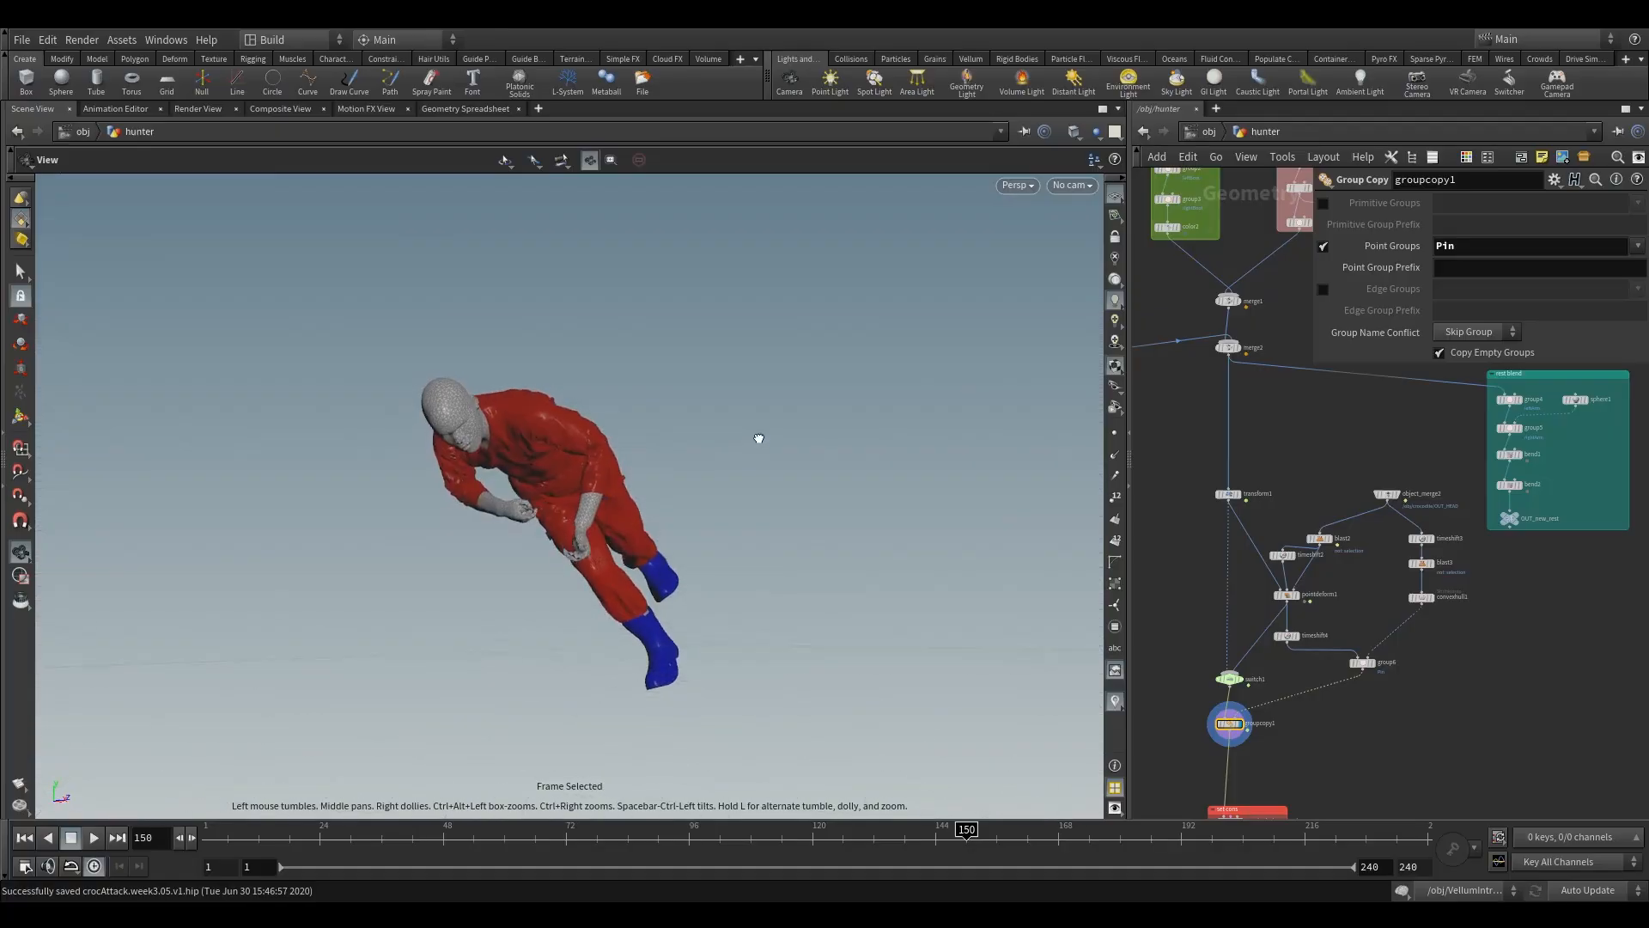
drag(759, 439, 526, 497)
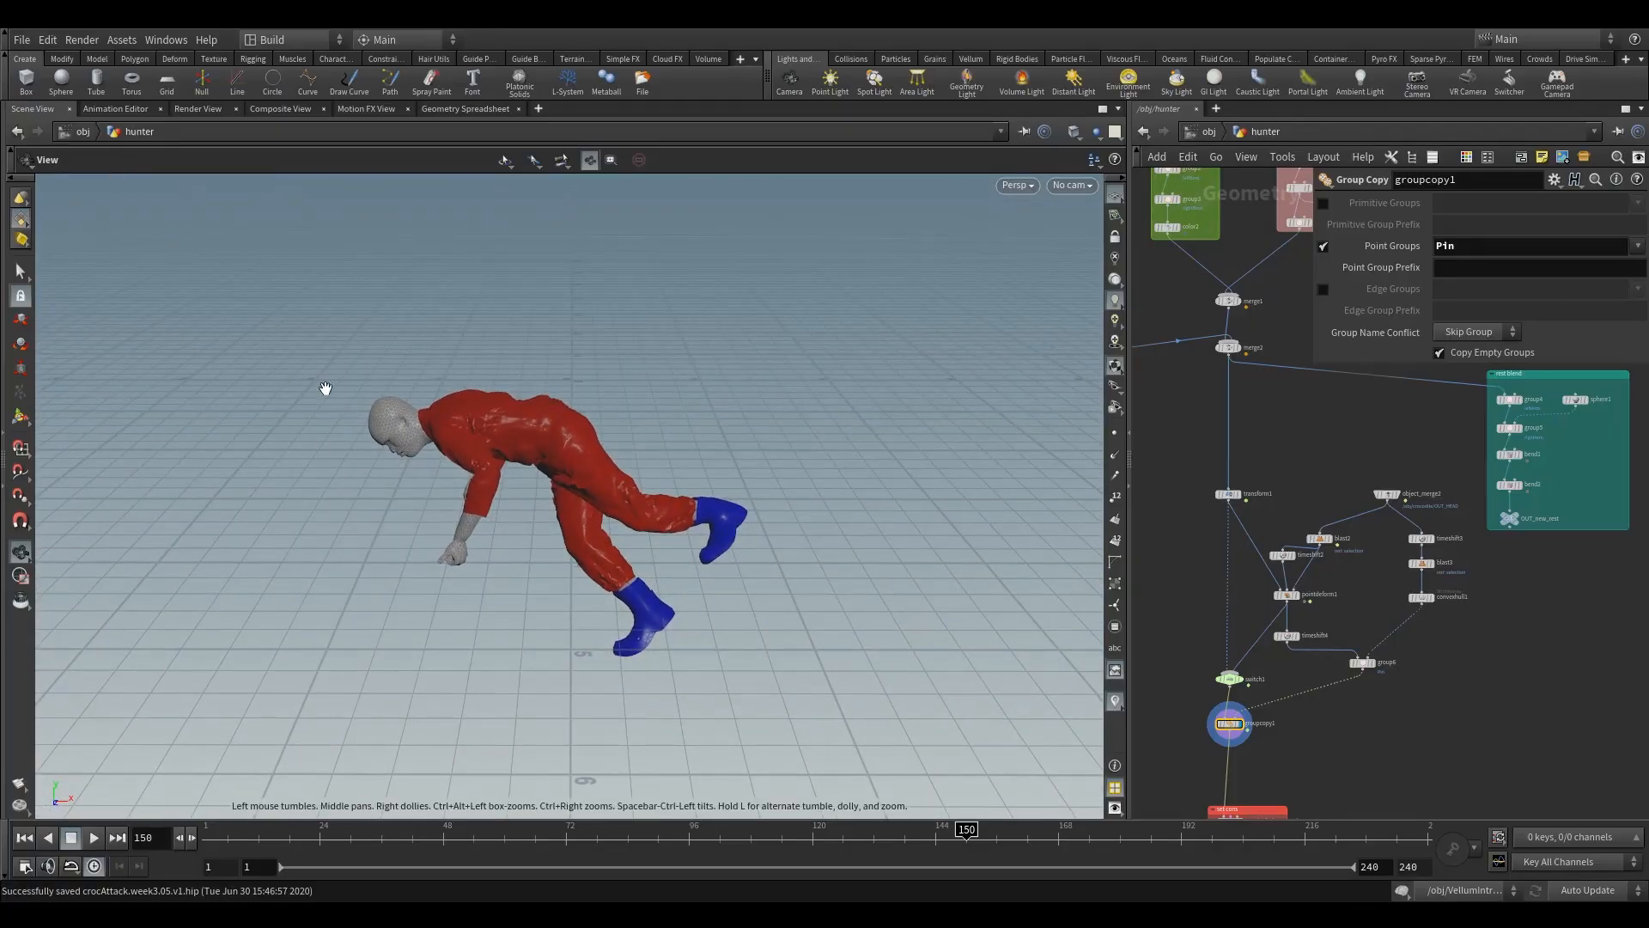
Check the $TEMP location in the file-opening dialog for crash-saved scene files, and close it without opening one.
click(22, 40)
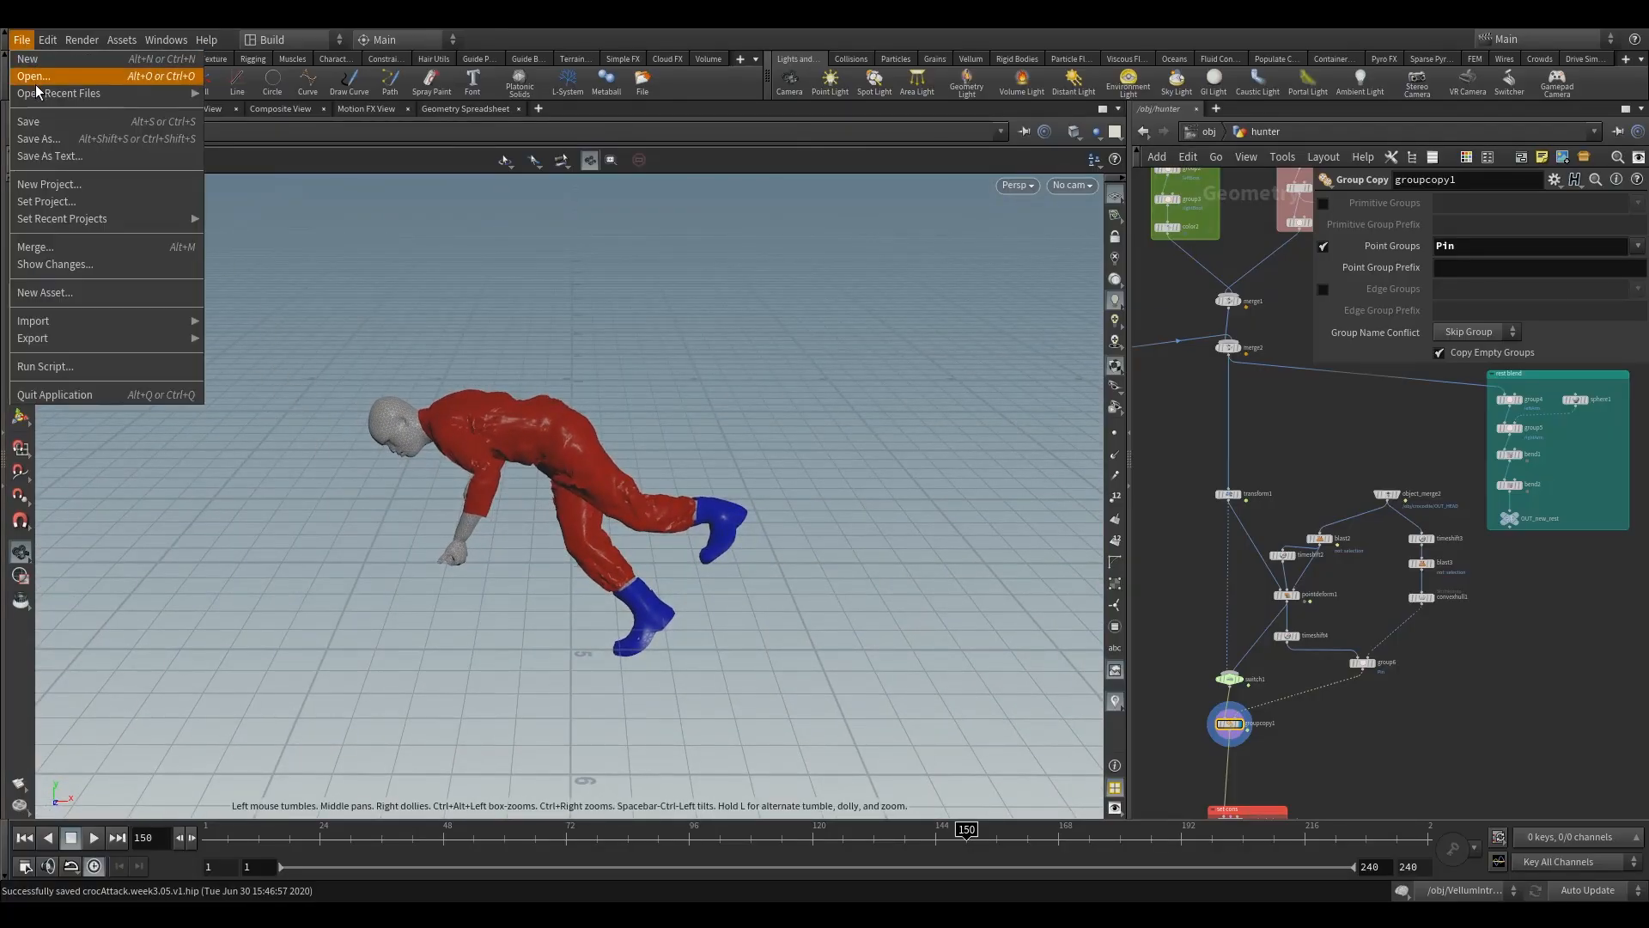
click(39, 76)
click(45, 257)
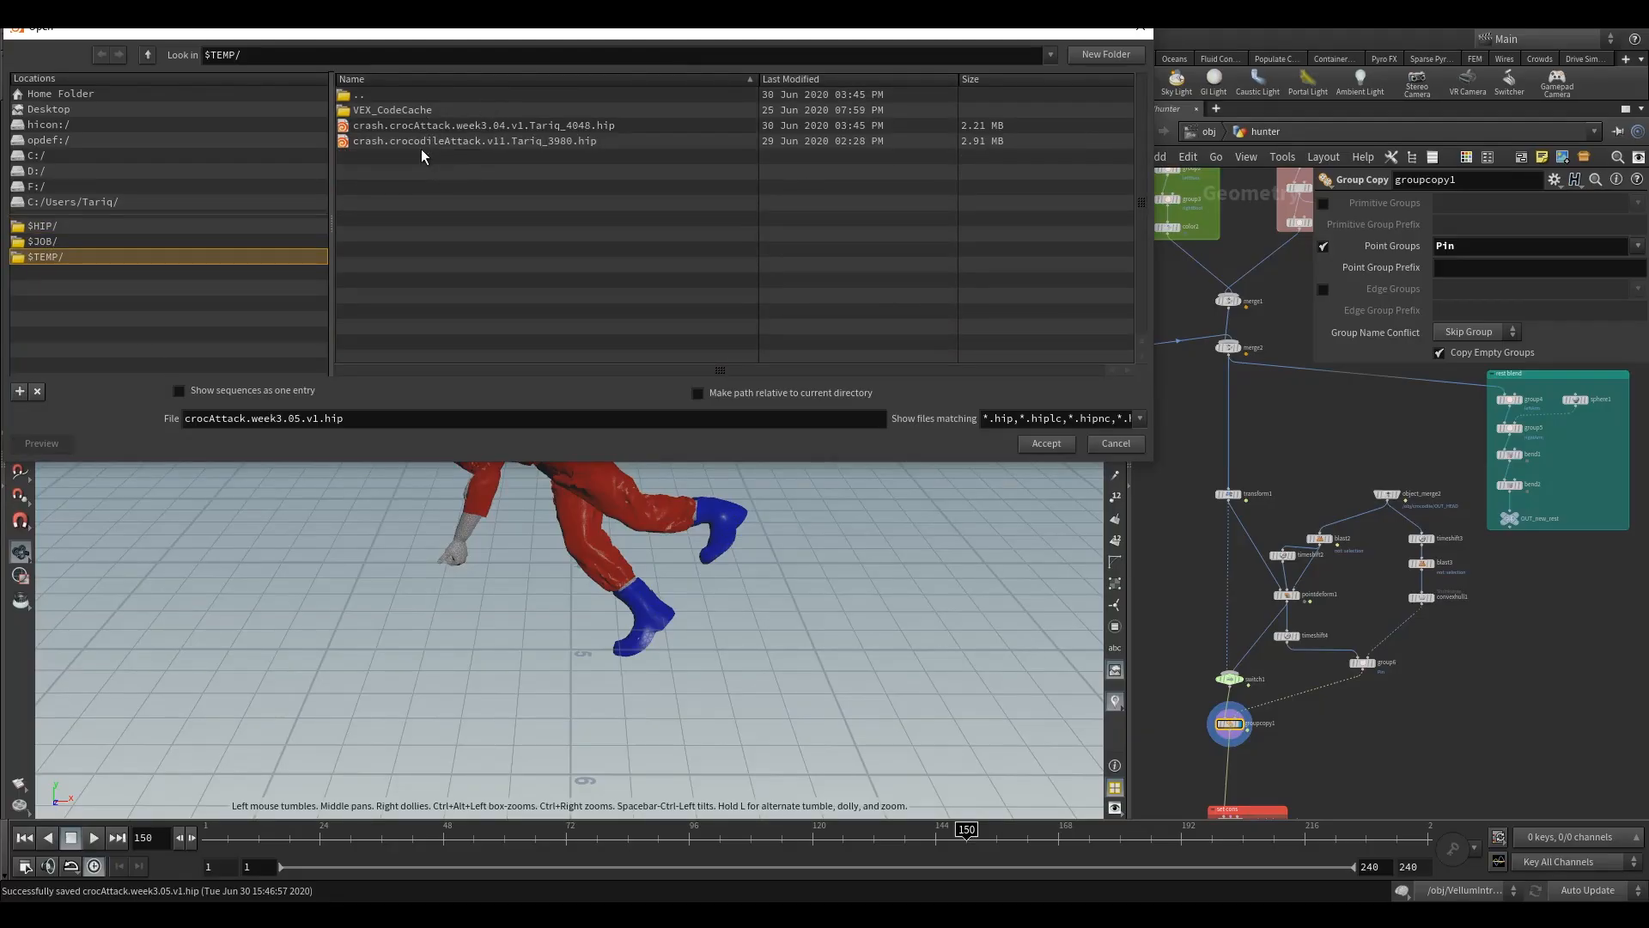
click(1139, 36)
drag(457, 418, 510, 433)
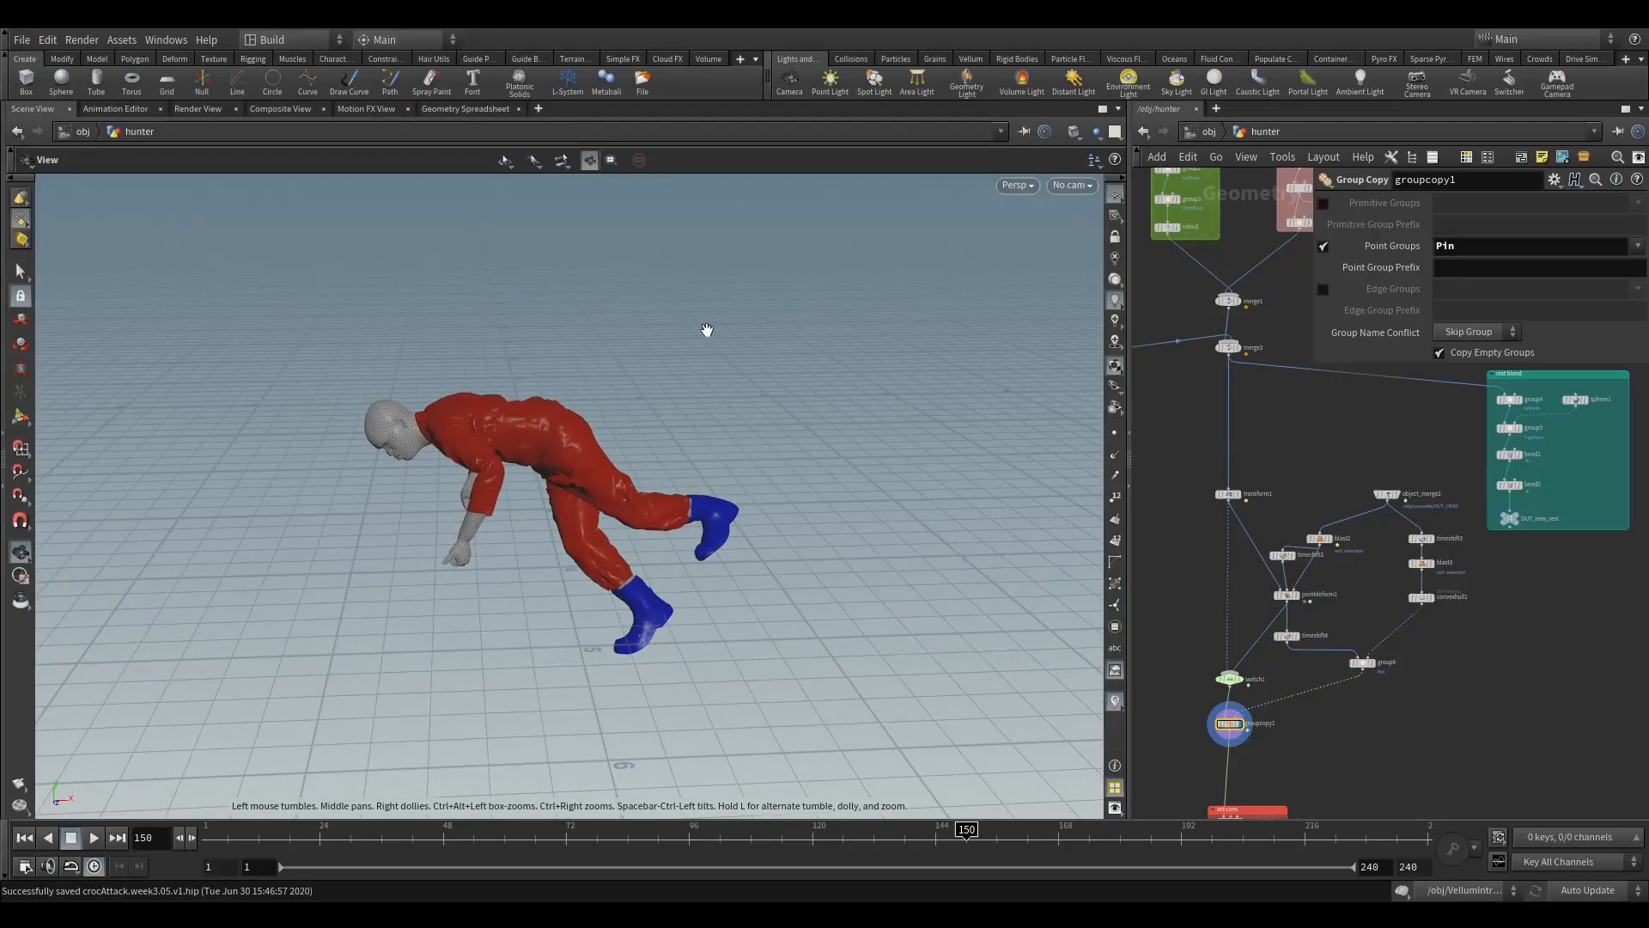
drag(528, 464, 611, 473)
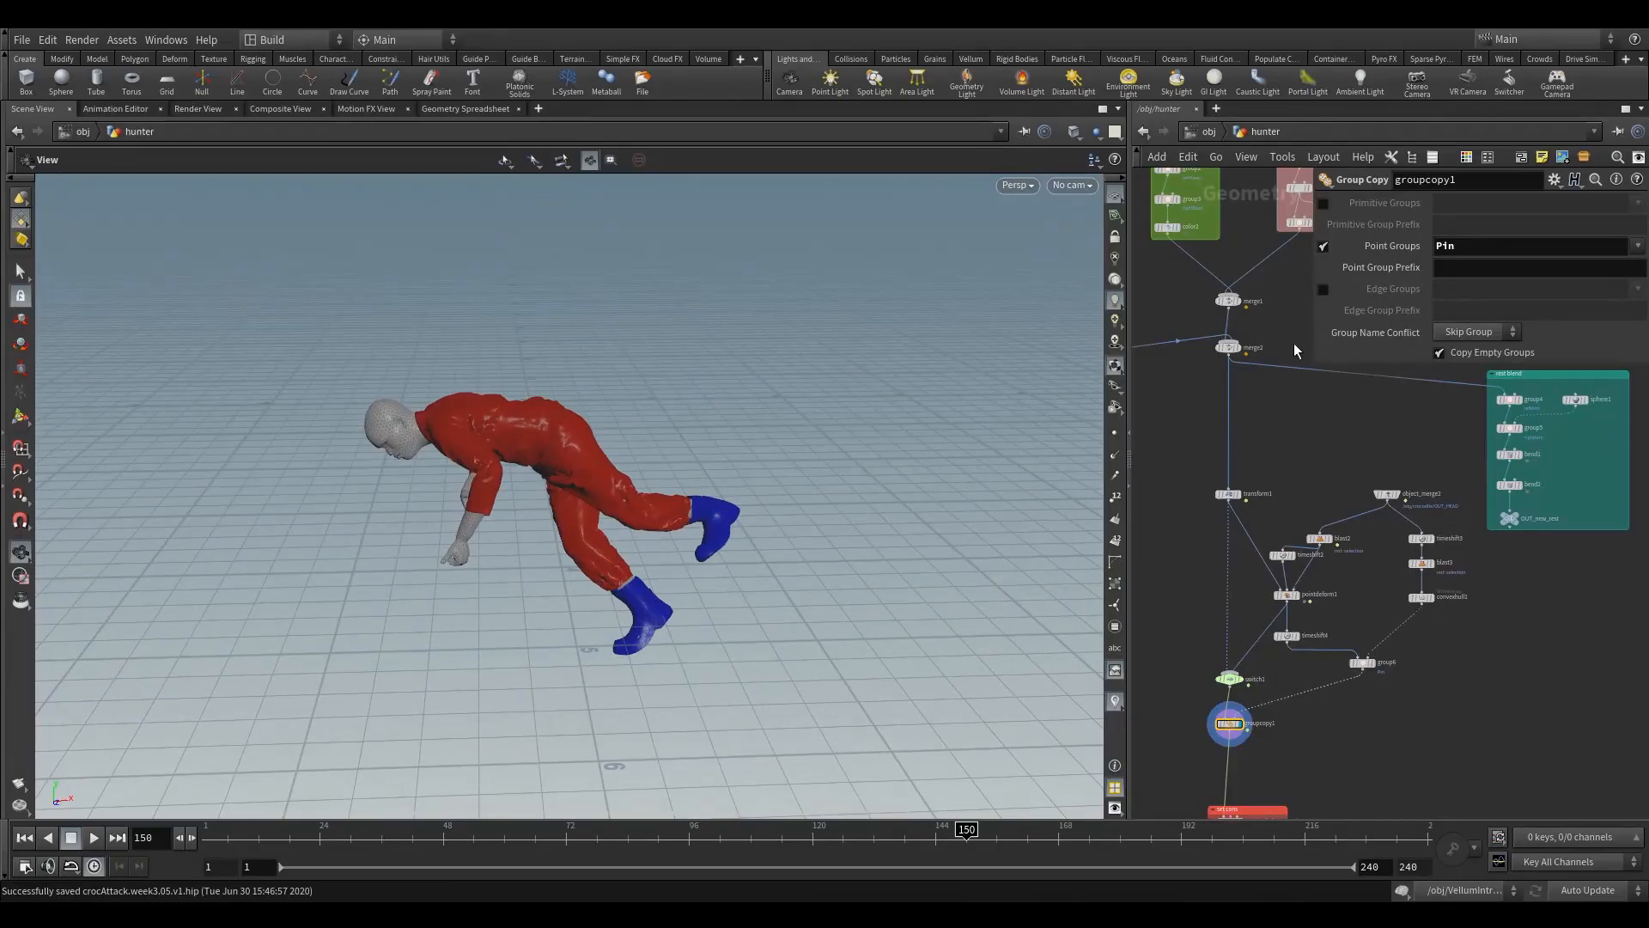
middle_drag(1231, 256, 1214, 419)
middle_drag(1173, 194, 1202, 348)
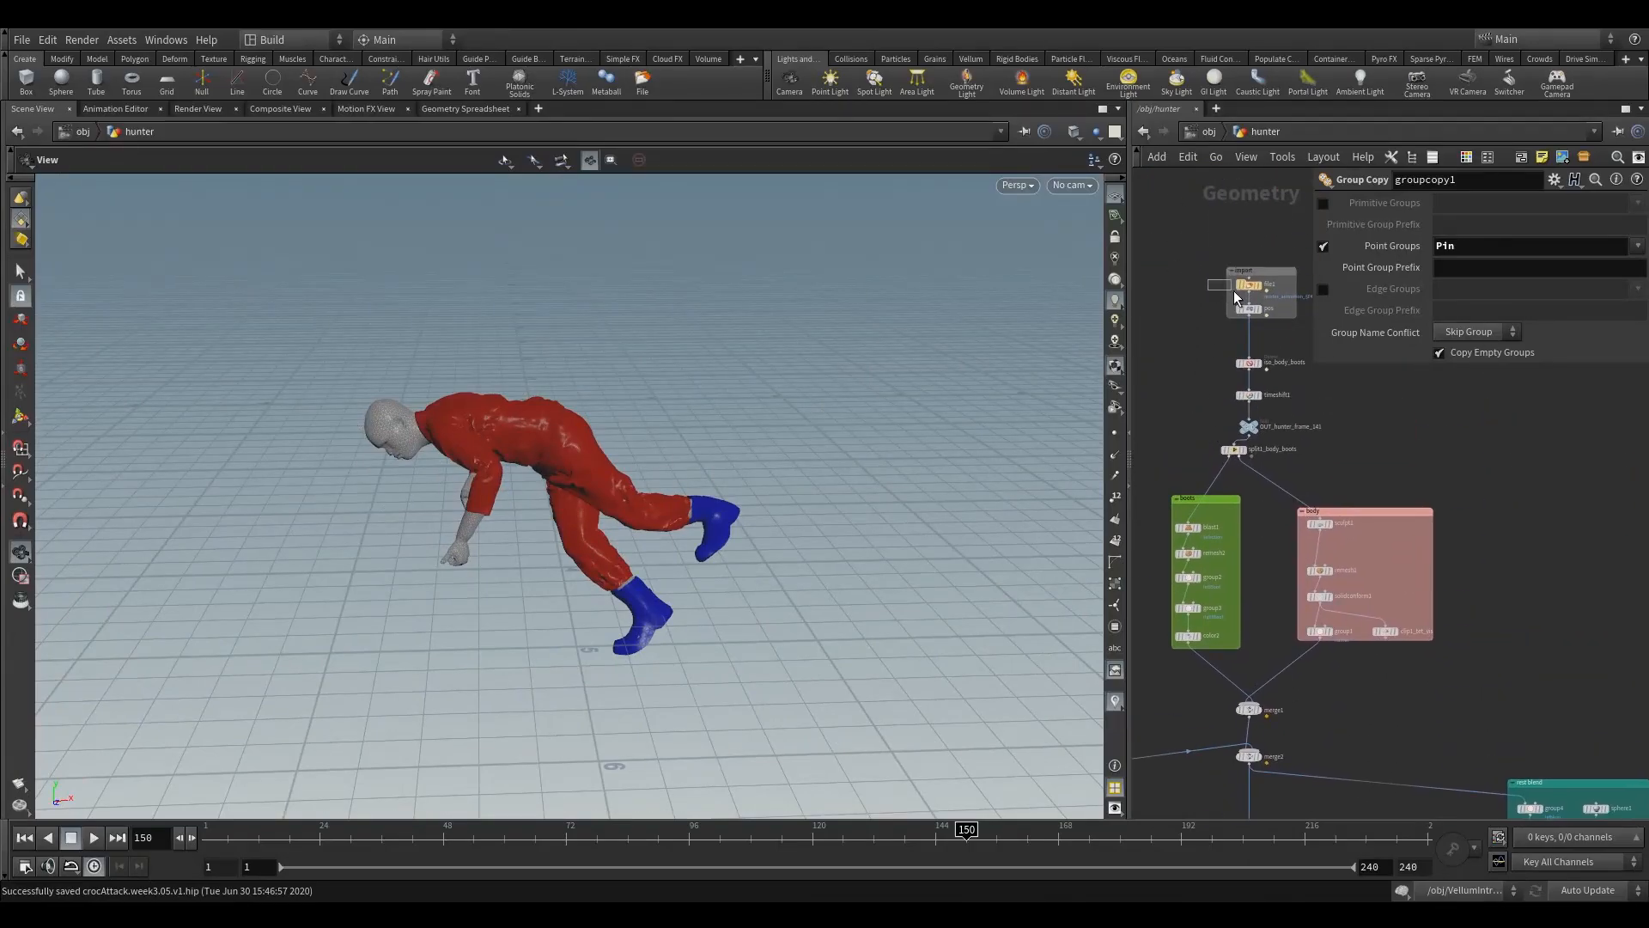
Examine the Pin group column of groupcopy1's points in the Geometry Spreadsheet.
middle_drag(1199, 562, 1200, 366)
scroll(1201, 366, down, 4)
middle_drag(1188, 531, 1239, 352)
scroll(1231, 482, up, 5)
middle_drag(1256, 449, 1193, 555)
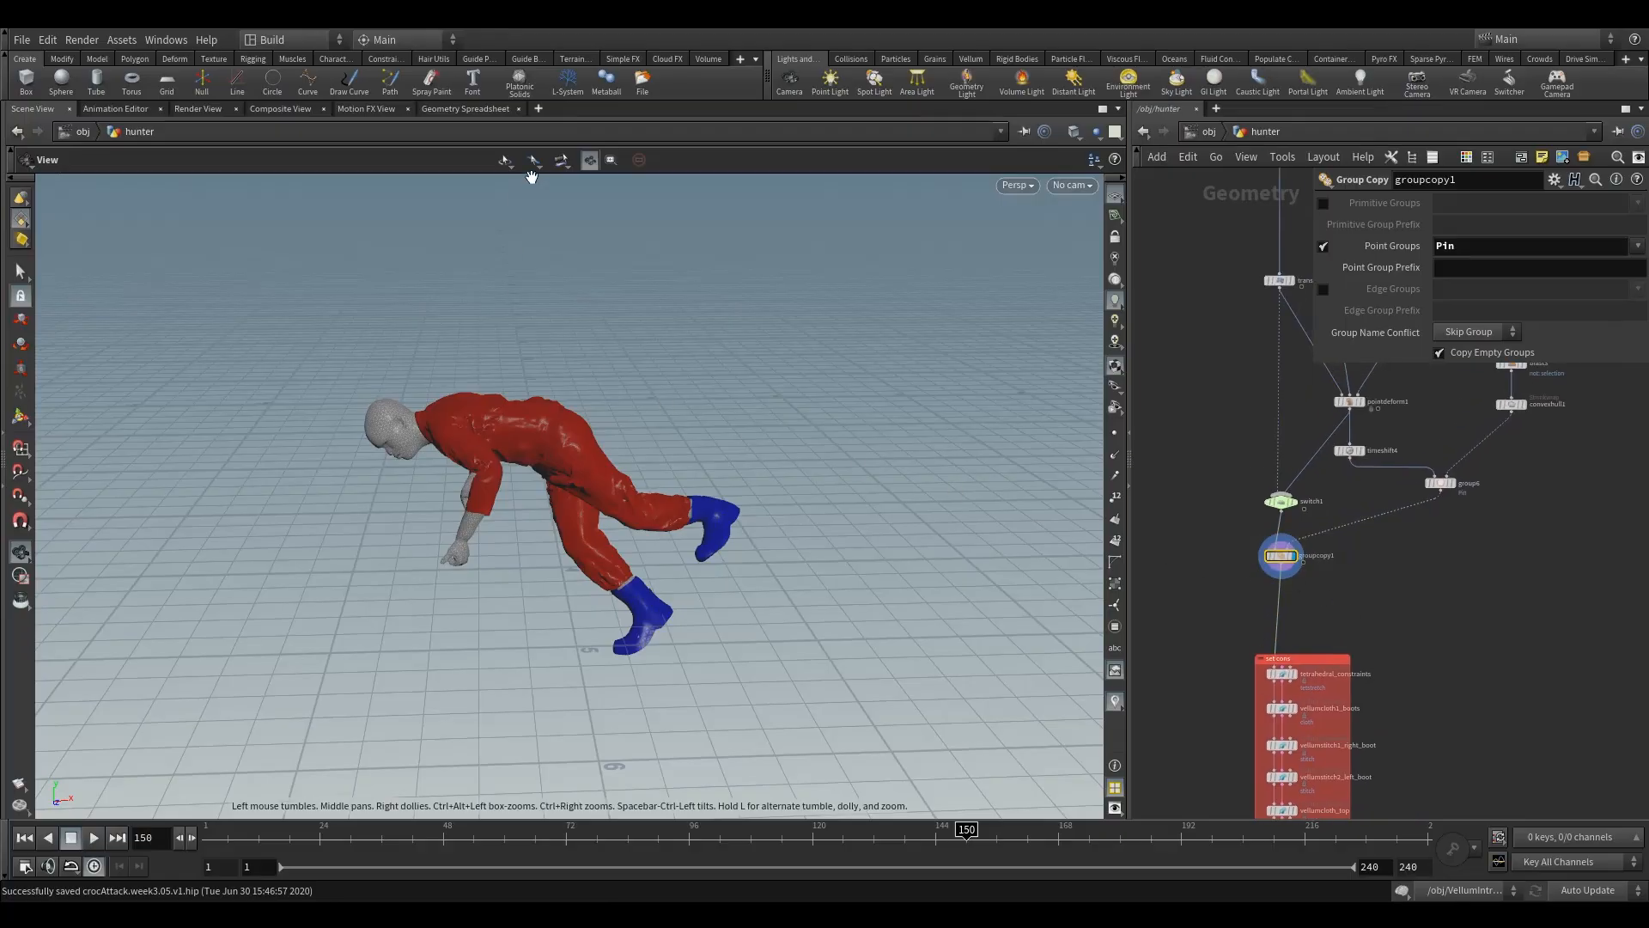
click(465, 109)
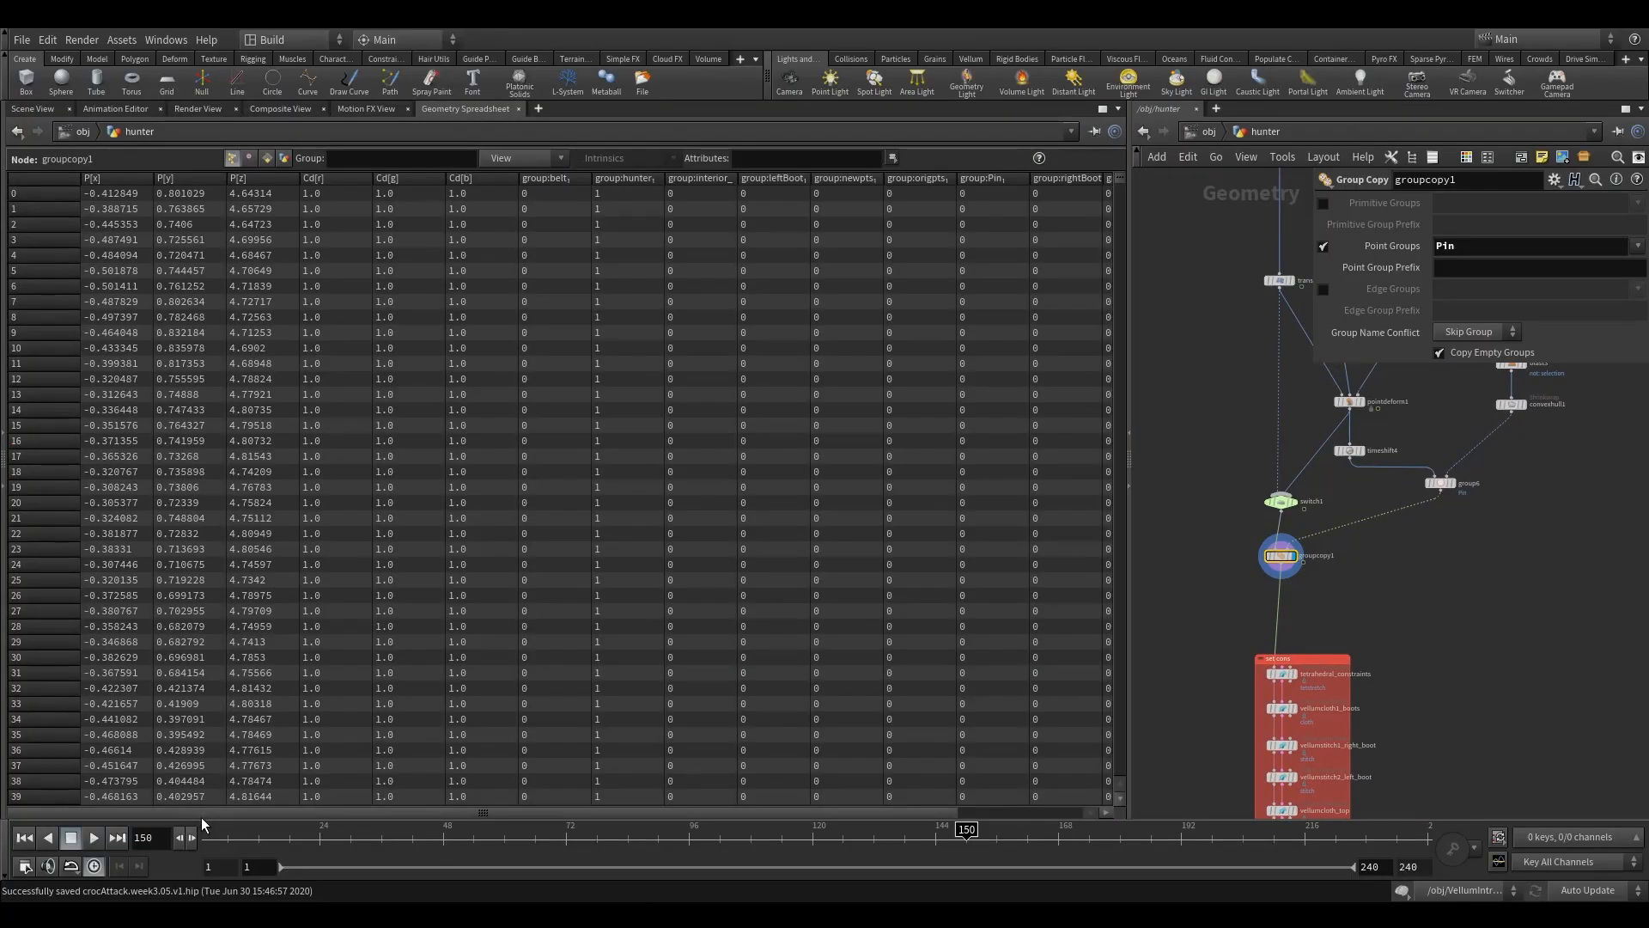
scroll(203, 824, right, 3)
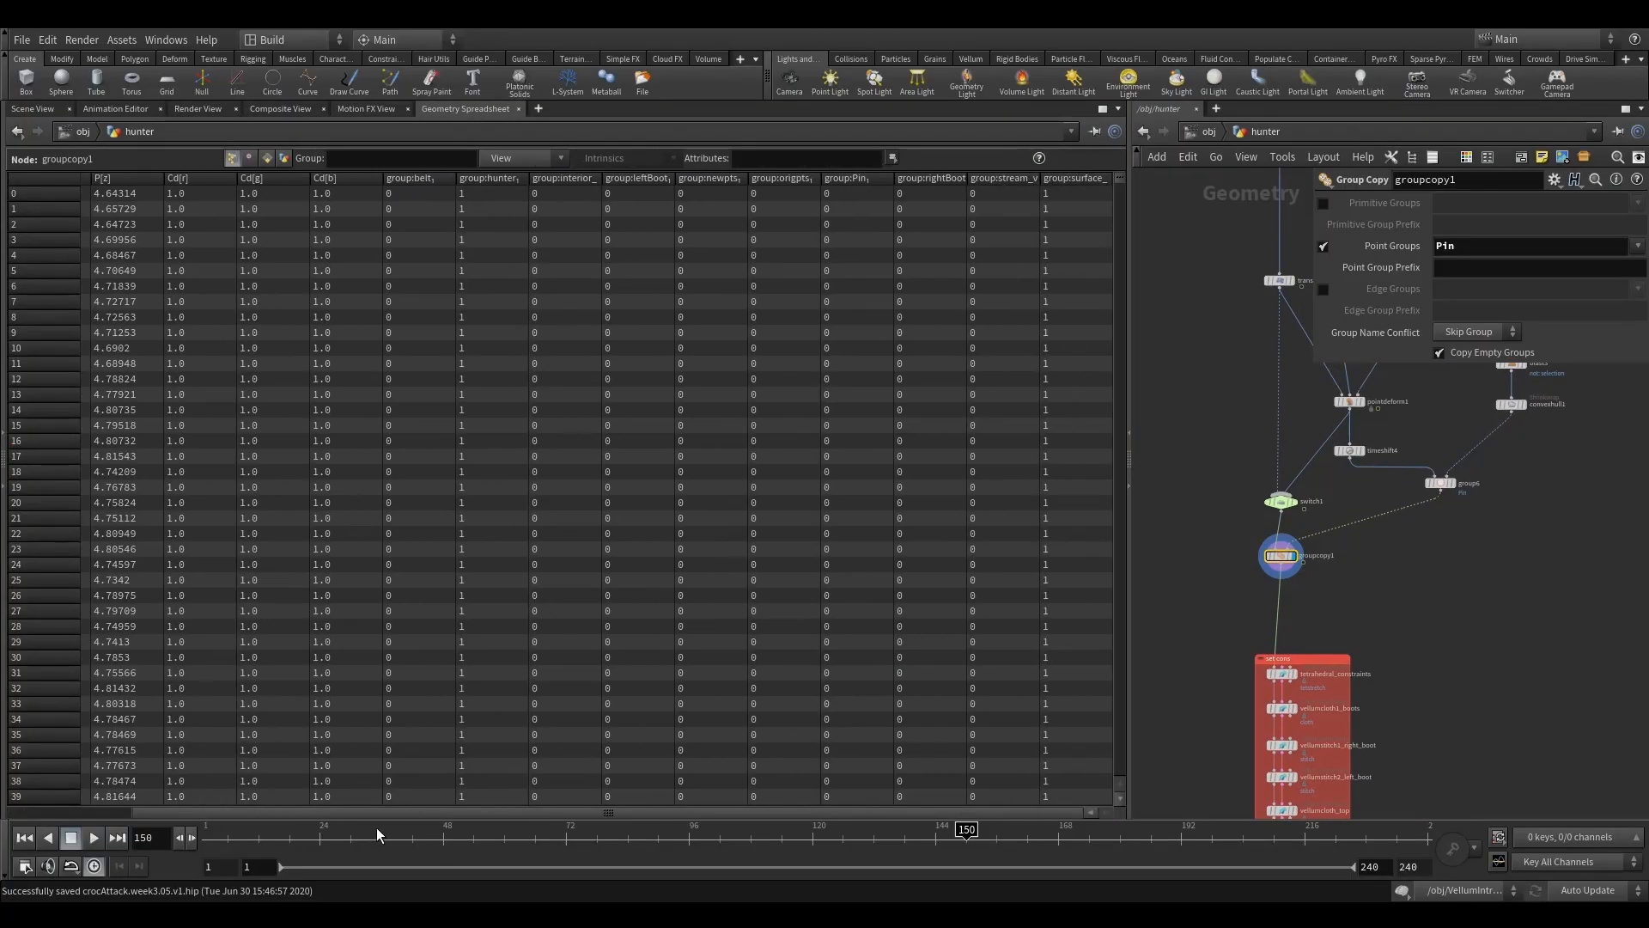
click(854, 178)
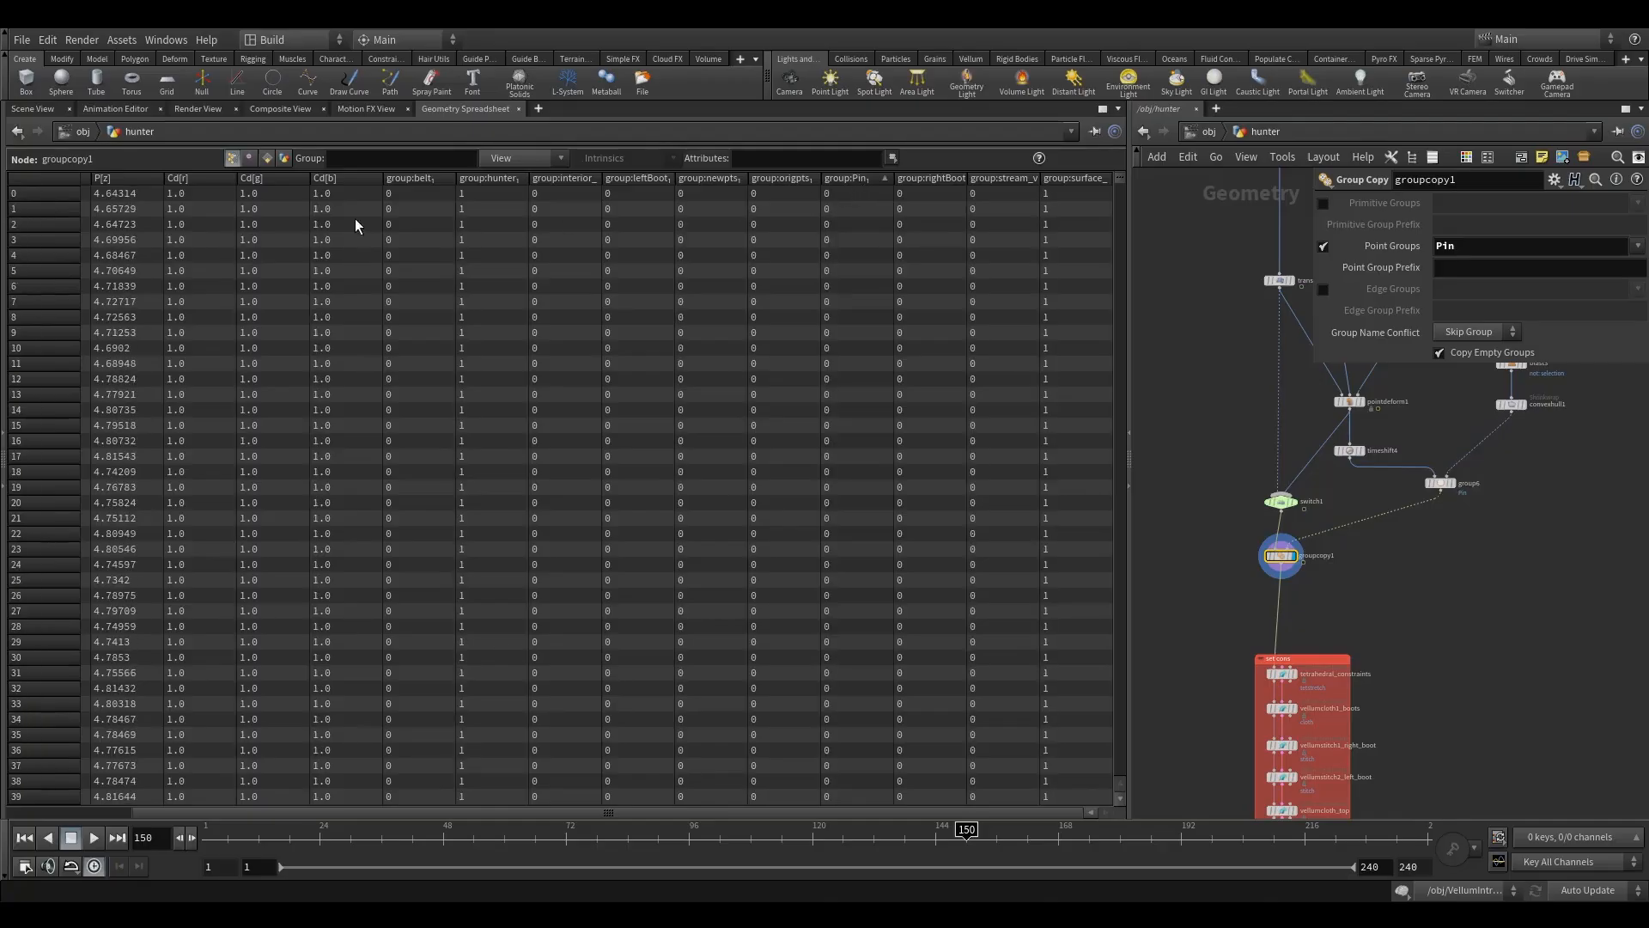
Display group6 in the 3D view and examine which points on the hunter's torso and arm the hull captures.
click(34, 109)
middle_drag(1414, 559, 1272, 599)
click(1243, 609)
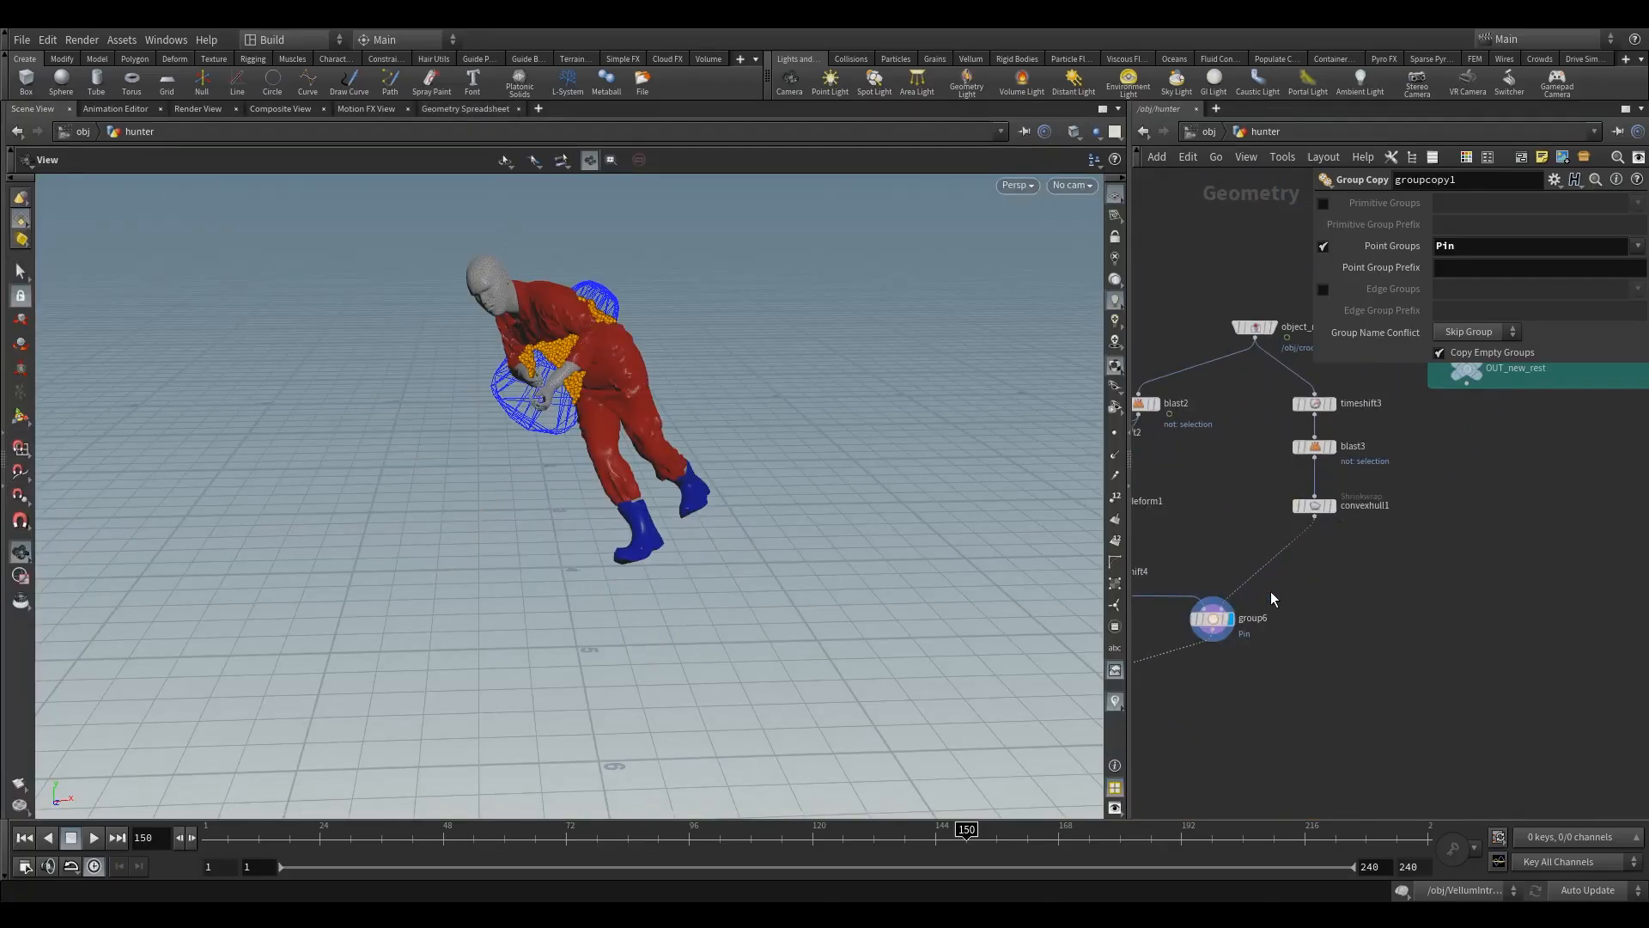
click(1213, 618)
drag(610, 459, 706, 391)
drag(424, 357, 481, 392)
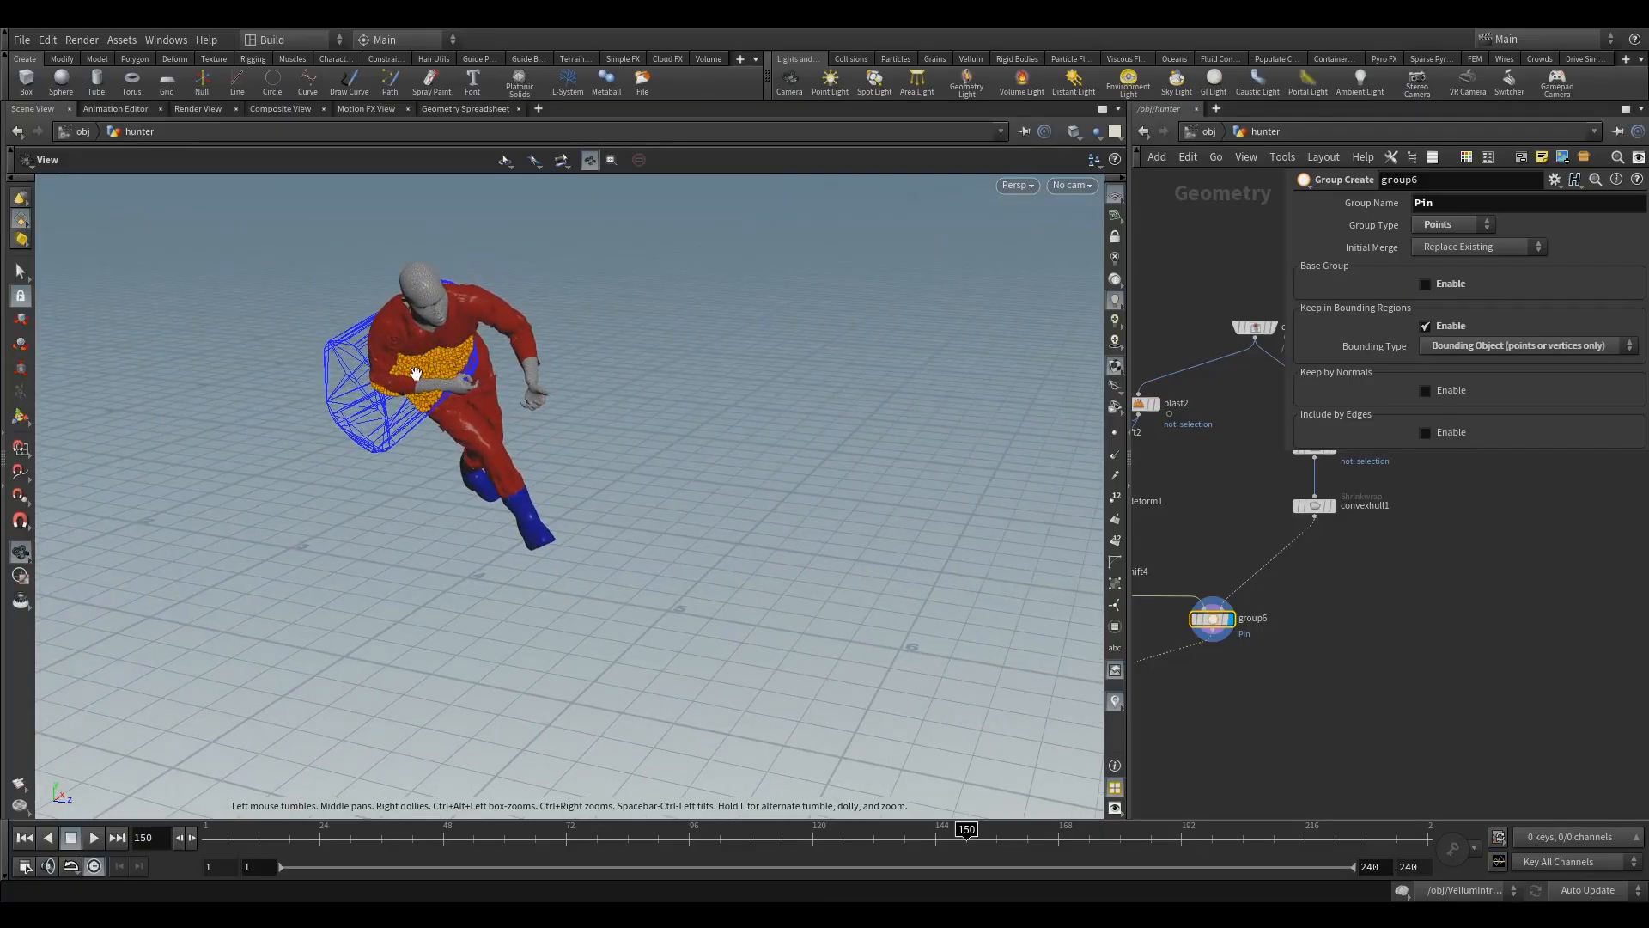
middle_drag(415, 374, 563, 424)
right_drag(563, 423, 695, 475)
drag(694, 475, 753, 432)
right_drag(754, 432, 794, 451)
drag(795, 451, 953, 531)
middle_drag(1348, 682, 1363, 607)
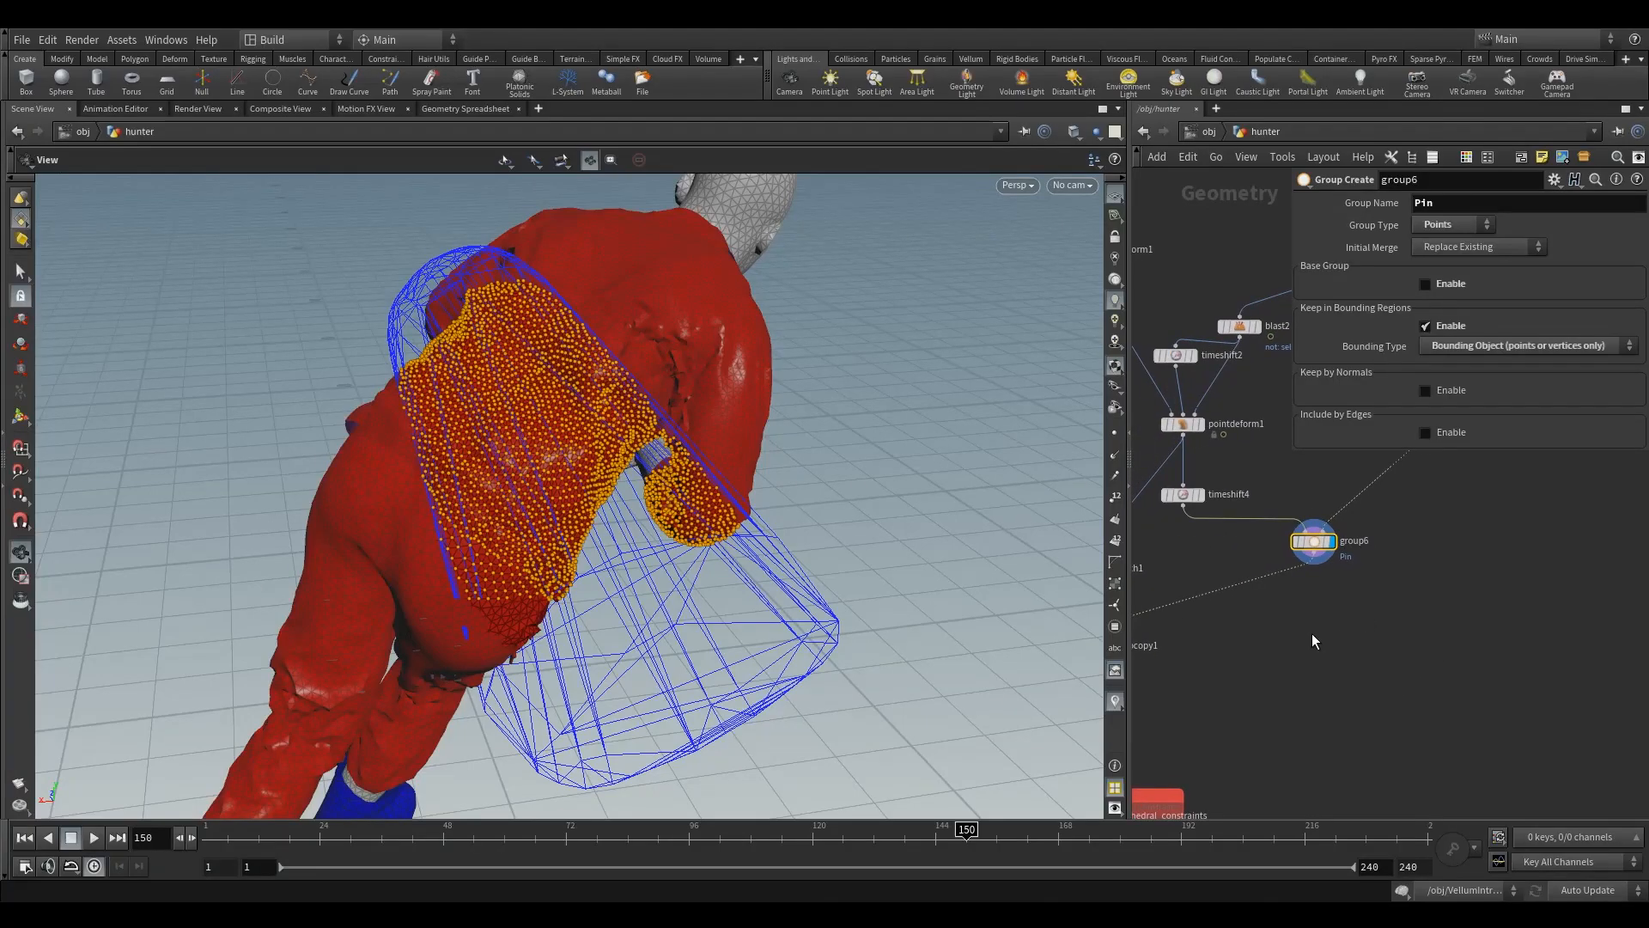
Insert a Group Create node between group6 and groupcopy1 and display it.
key(Tab)
mouse_move(1318, 637)
click(1511, 287)
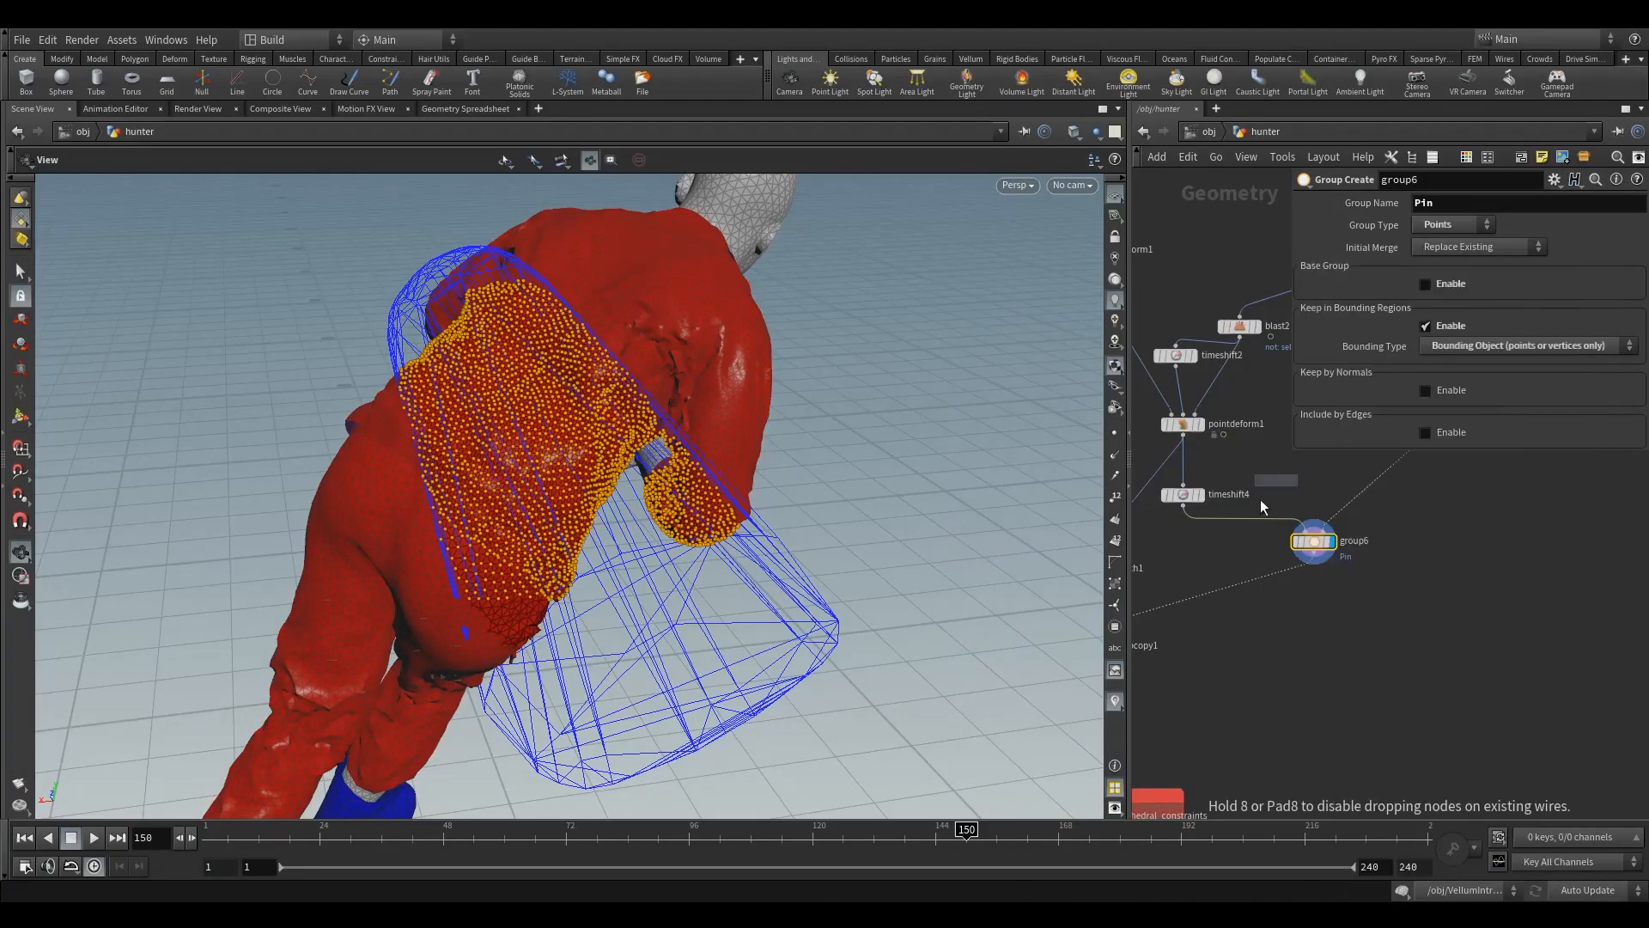
click(1242, 589)
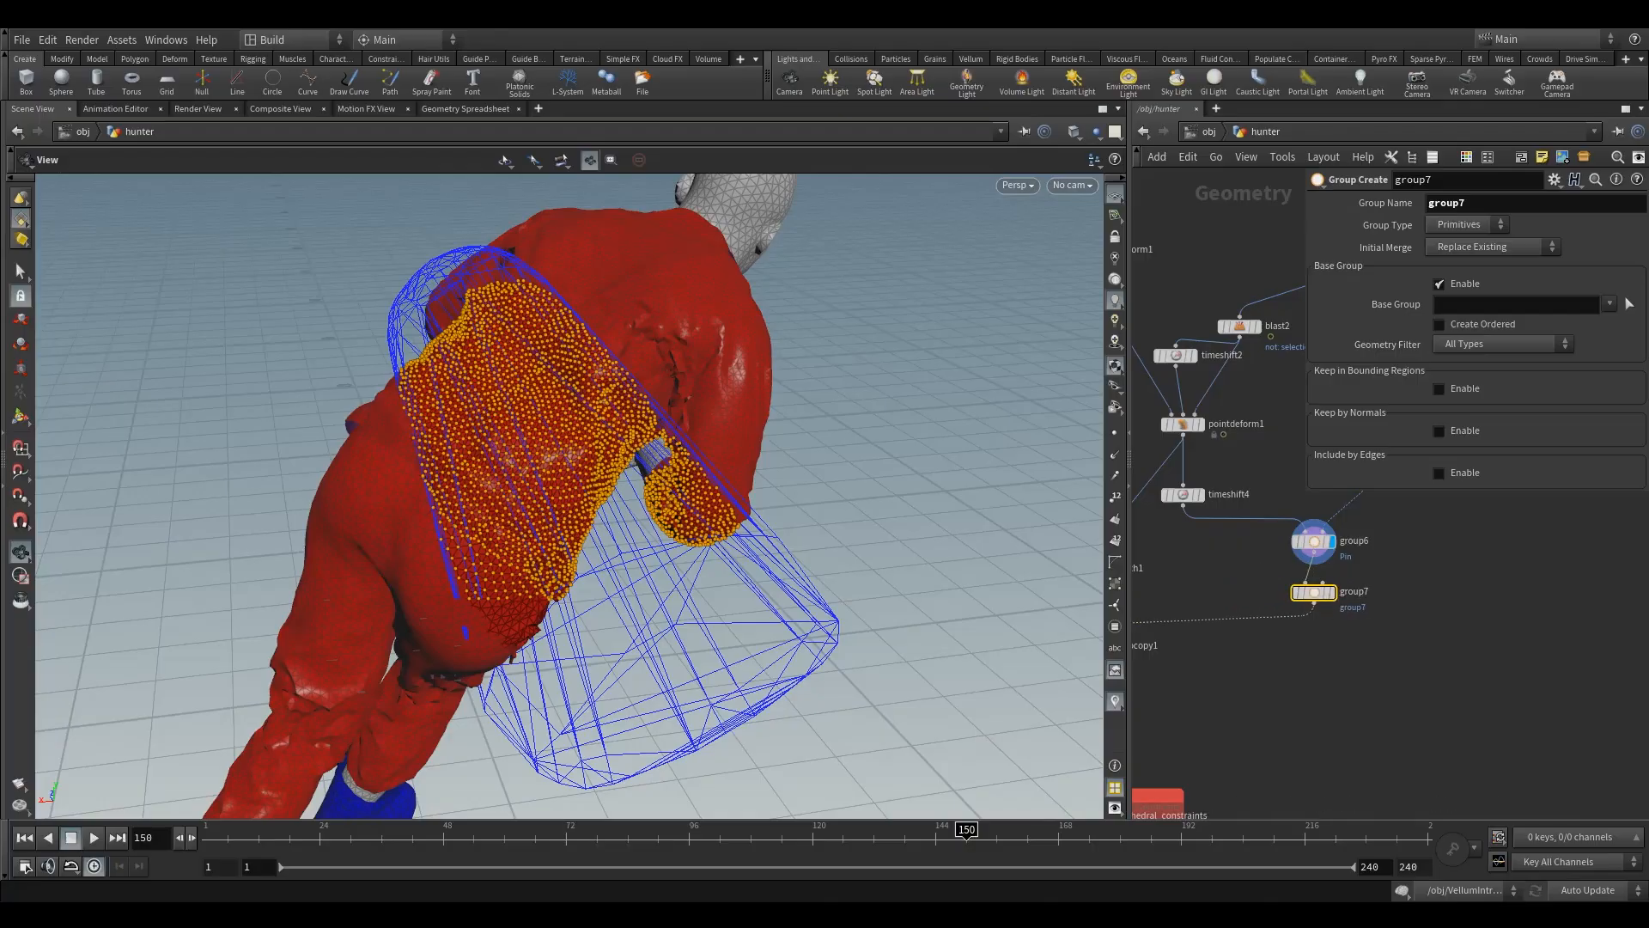
key(r)
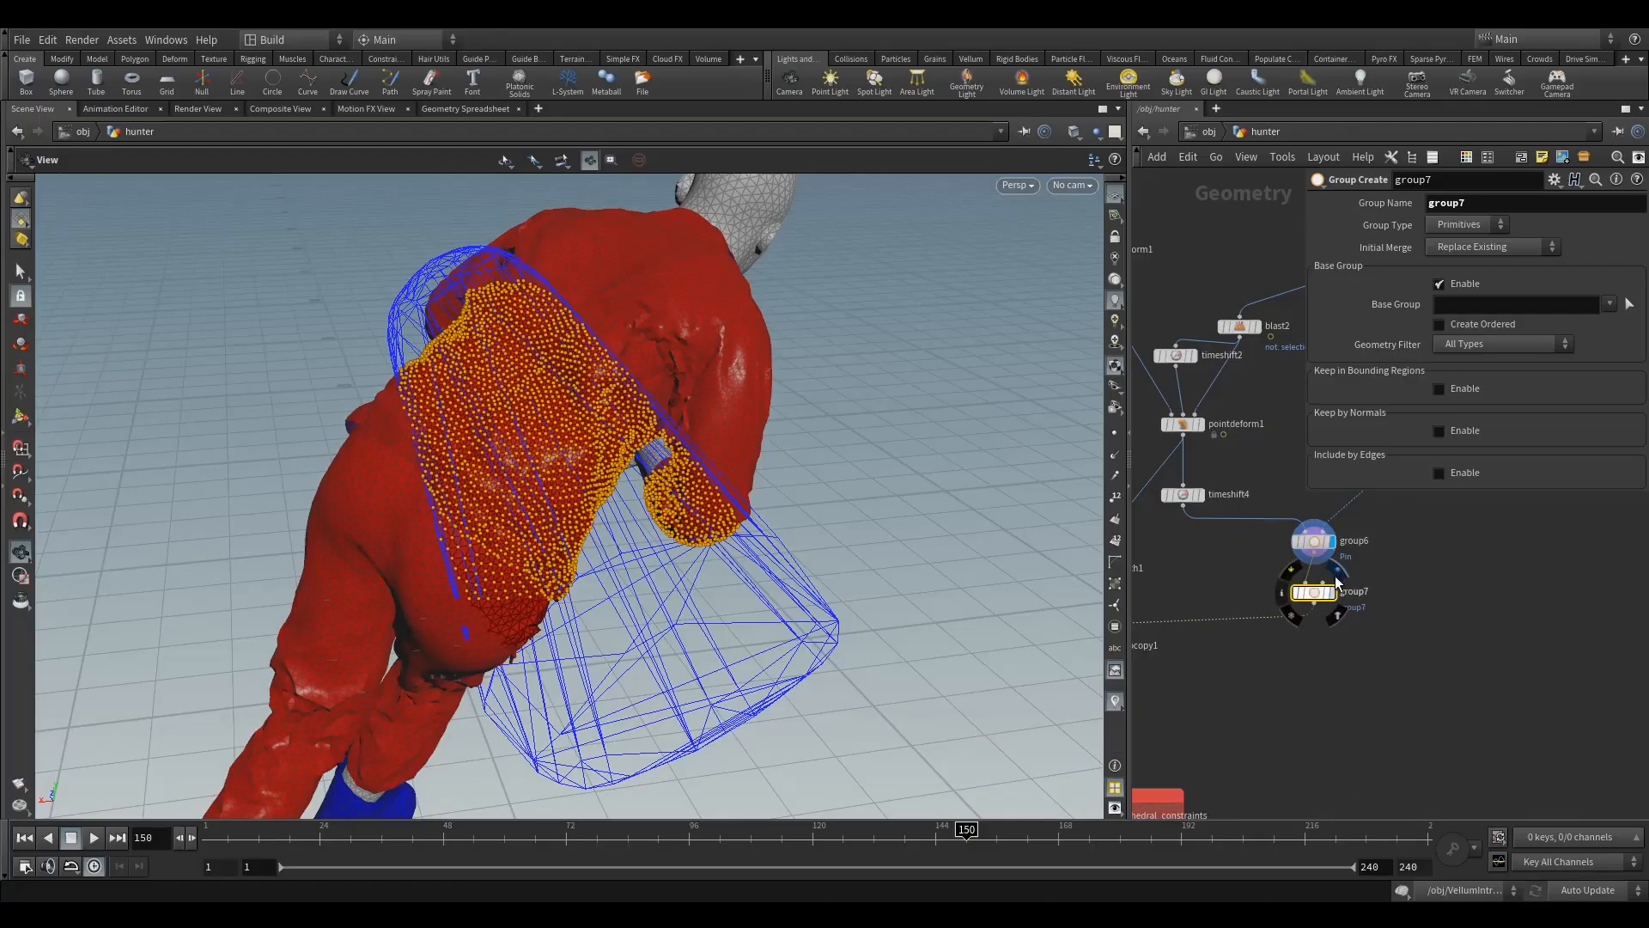
Name group7's group Pin, set its type to Points and its Initial Merge to Subtract from Existing.
double_click(1479, 207)
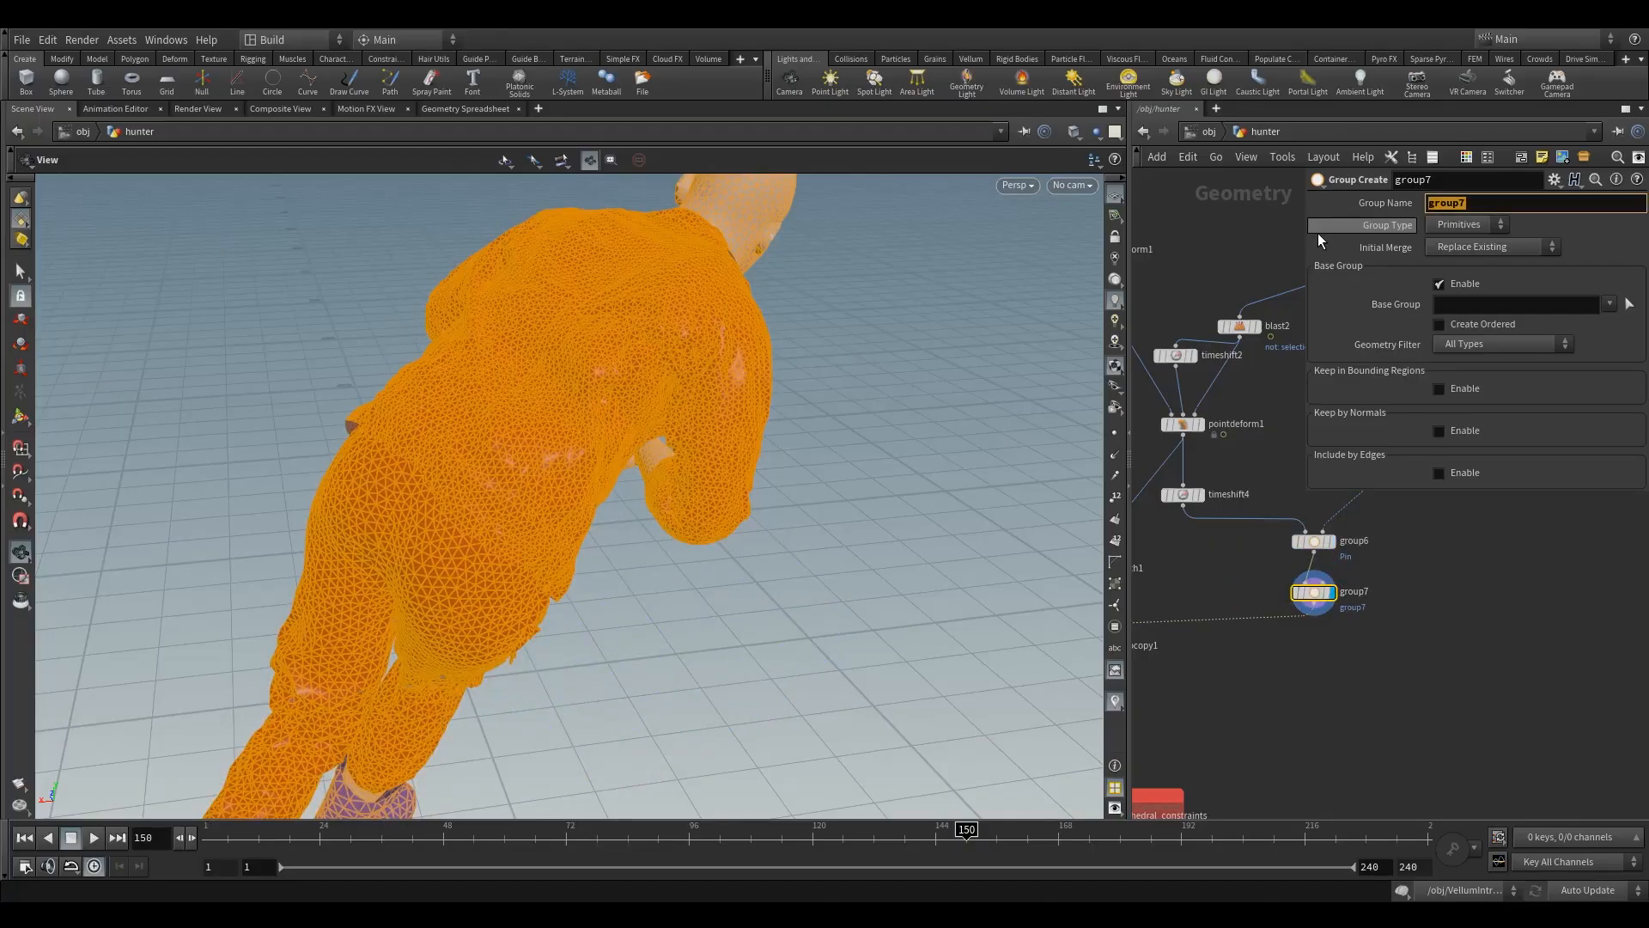
text(Pin)
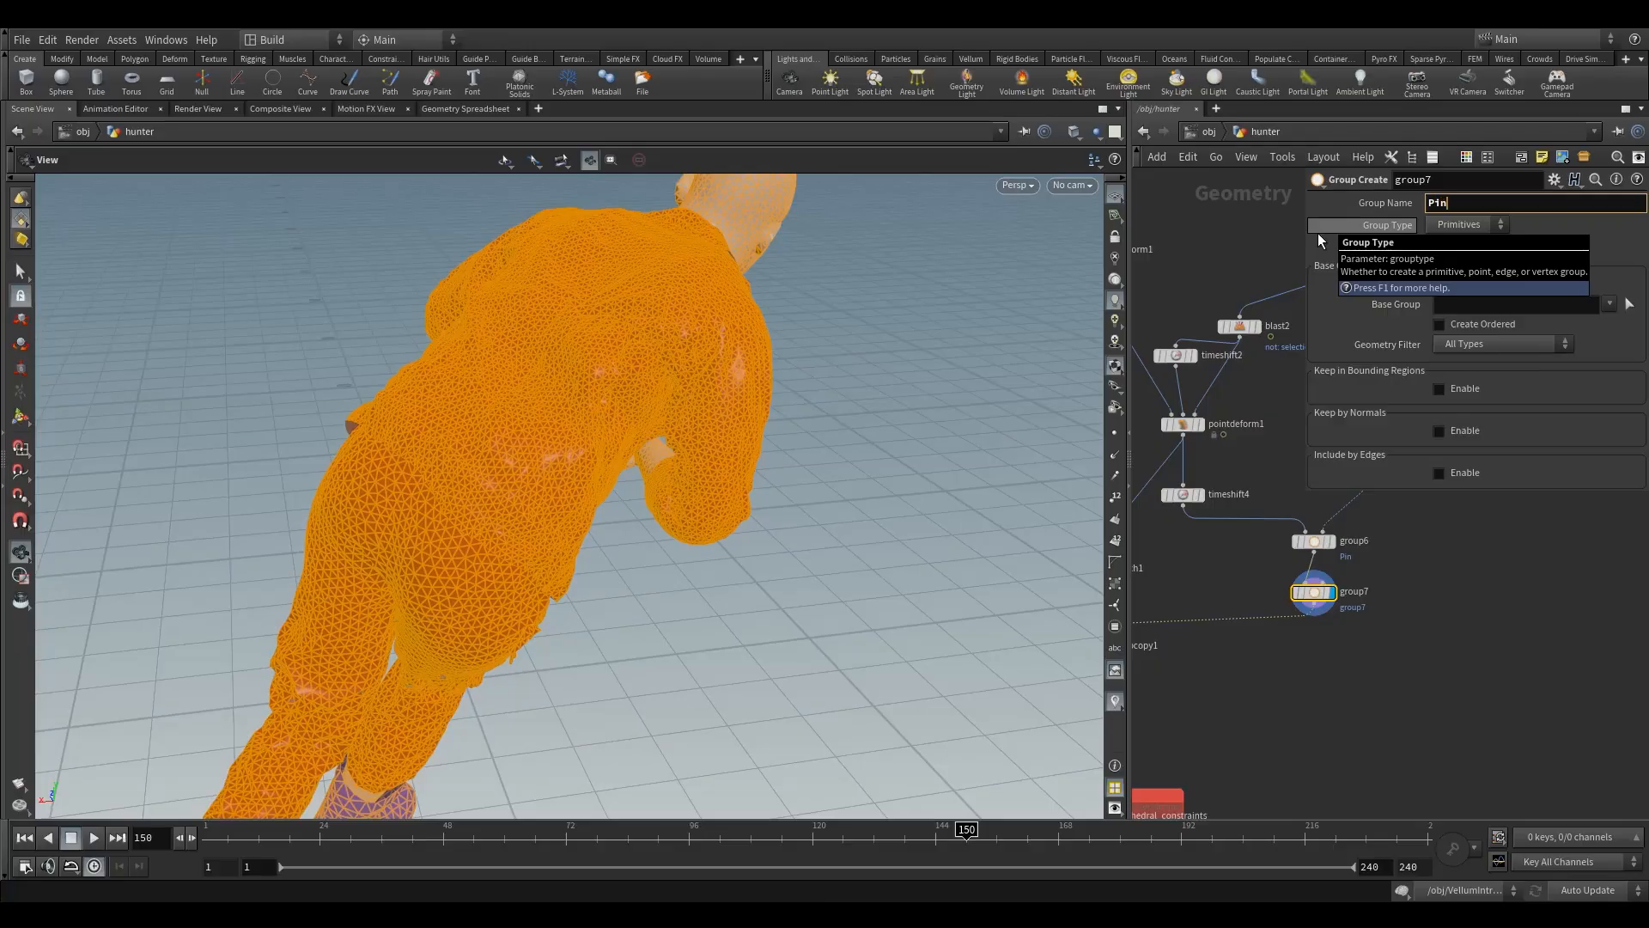
click(1433, 219)
click(1453, 245)
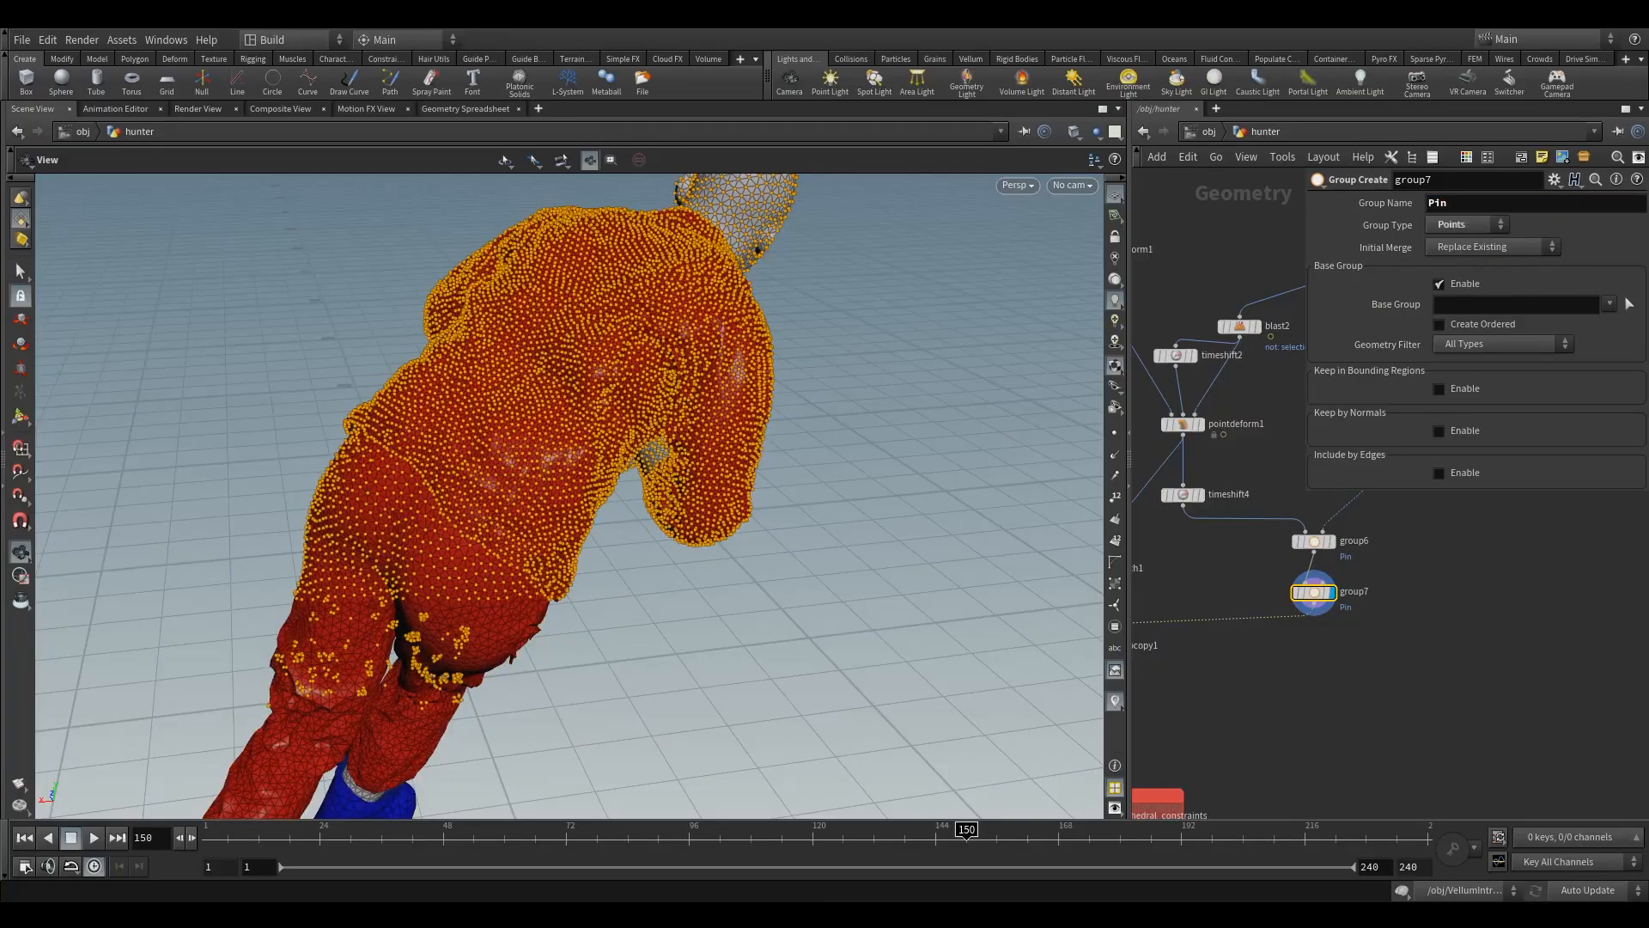
click(1439, 249)
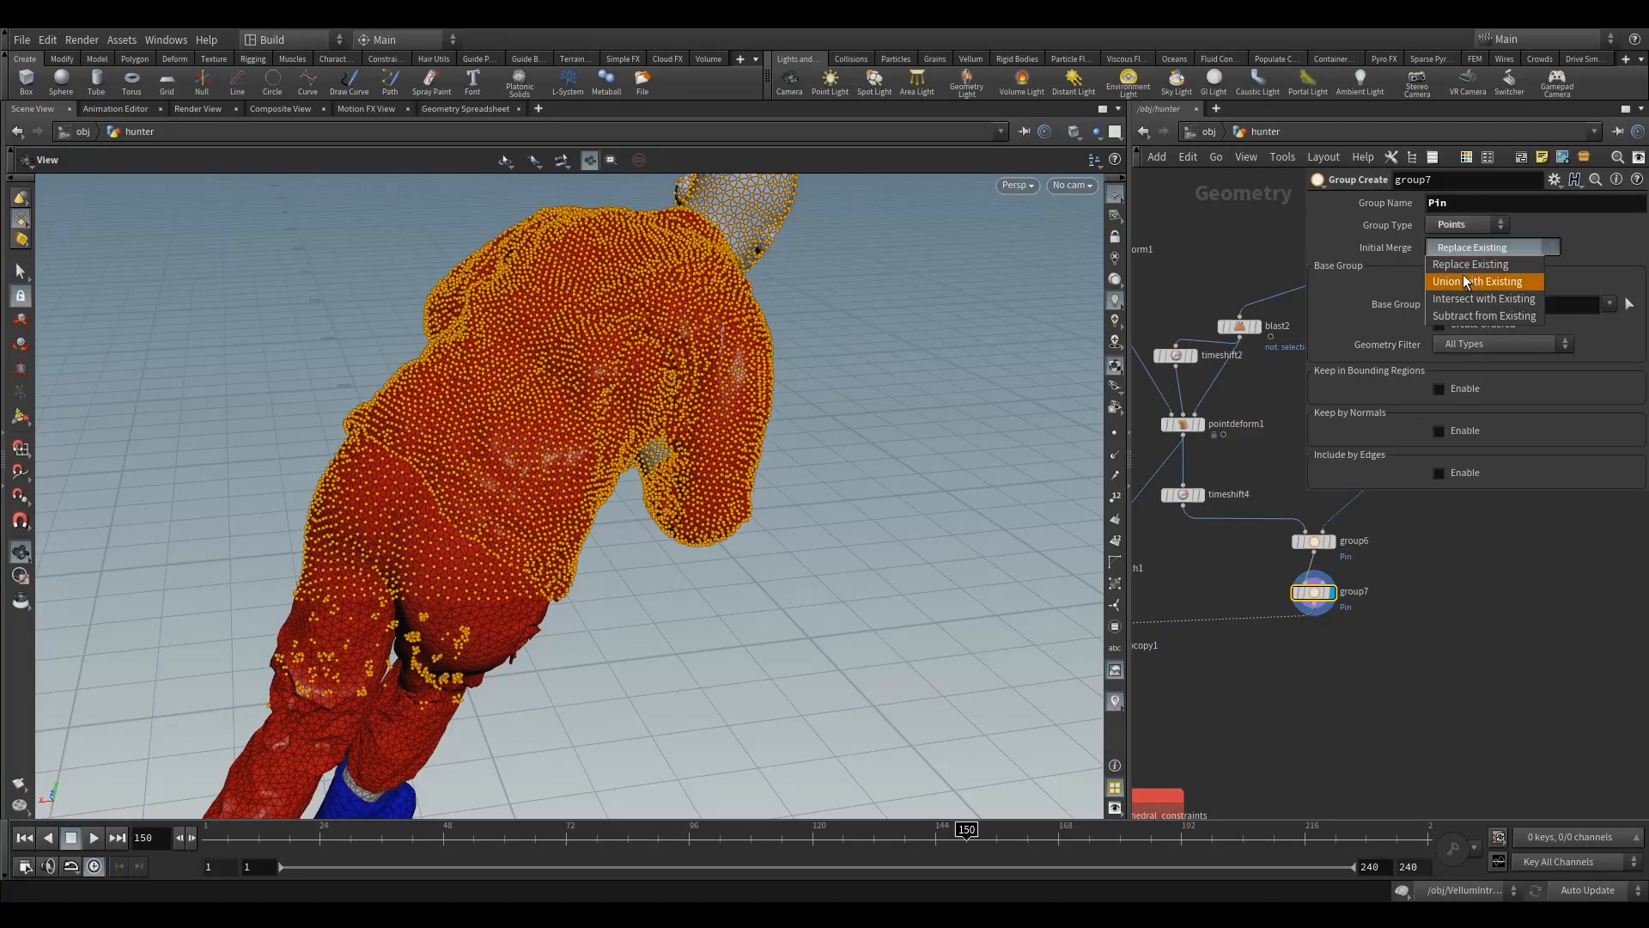
click(1477, 310)
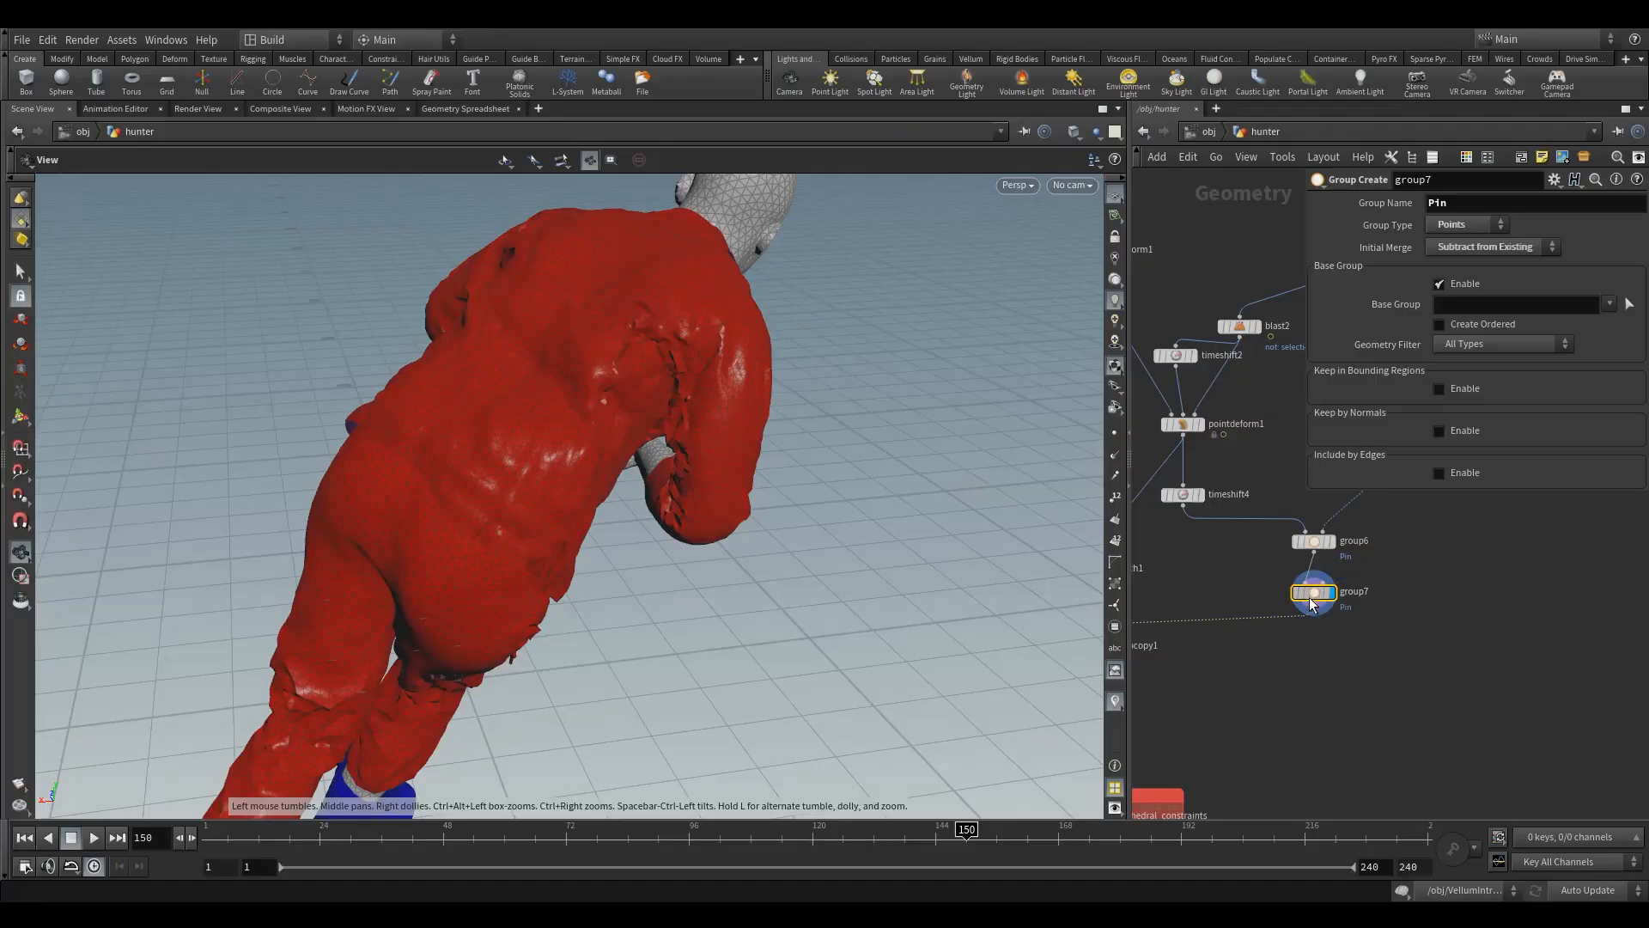
Display group6 again and examine its Pin points around the hunter's arm and waist, keeping group7 selected.
drag(1313, 592, 1375, 659)
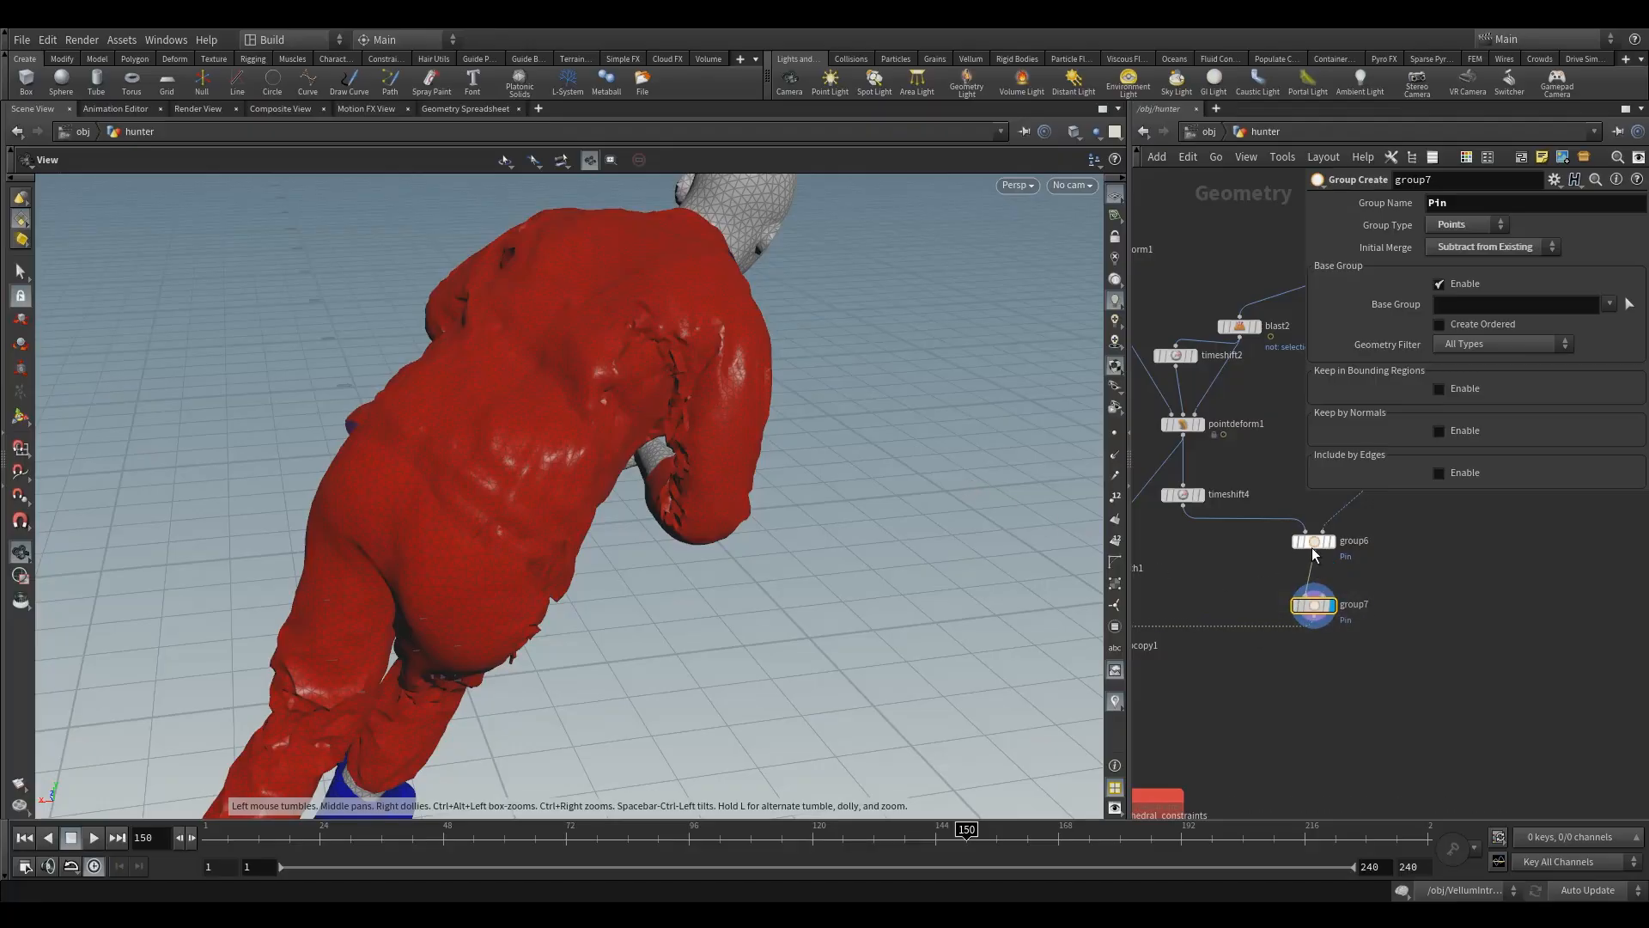
mouse_move(1336, 557)
click(1342, 517)
click(1319, 540)
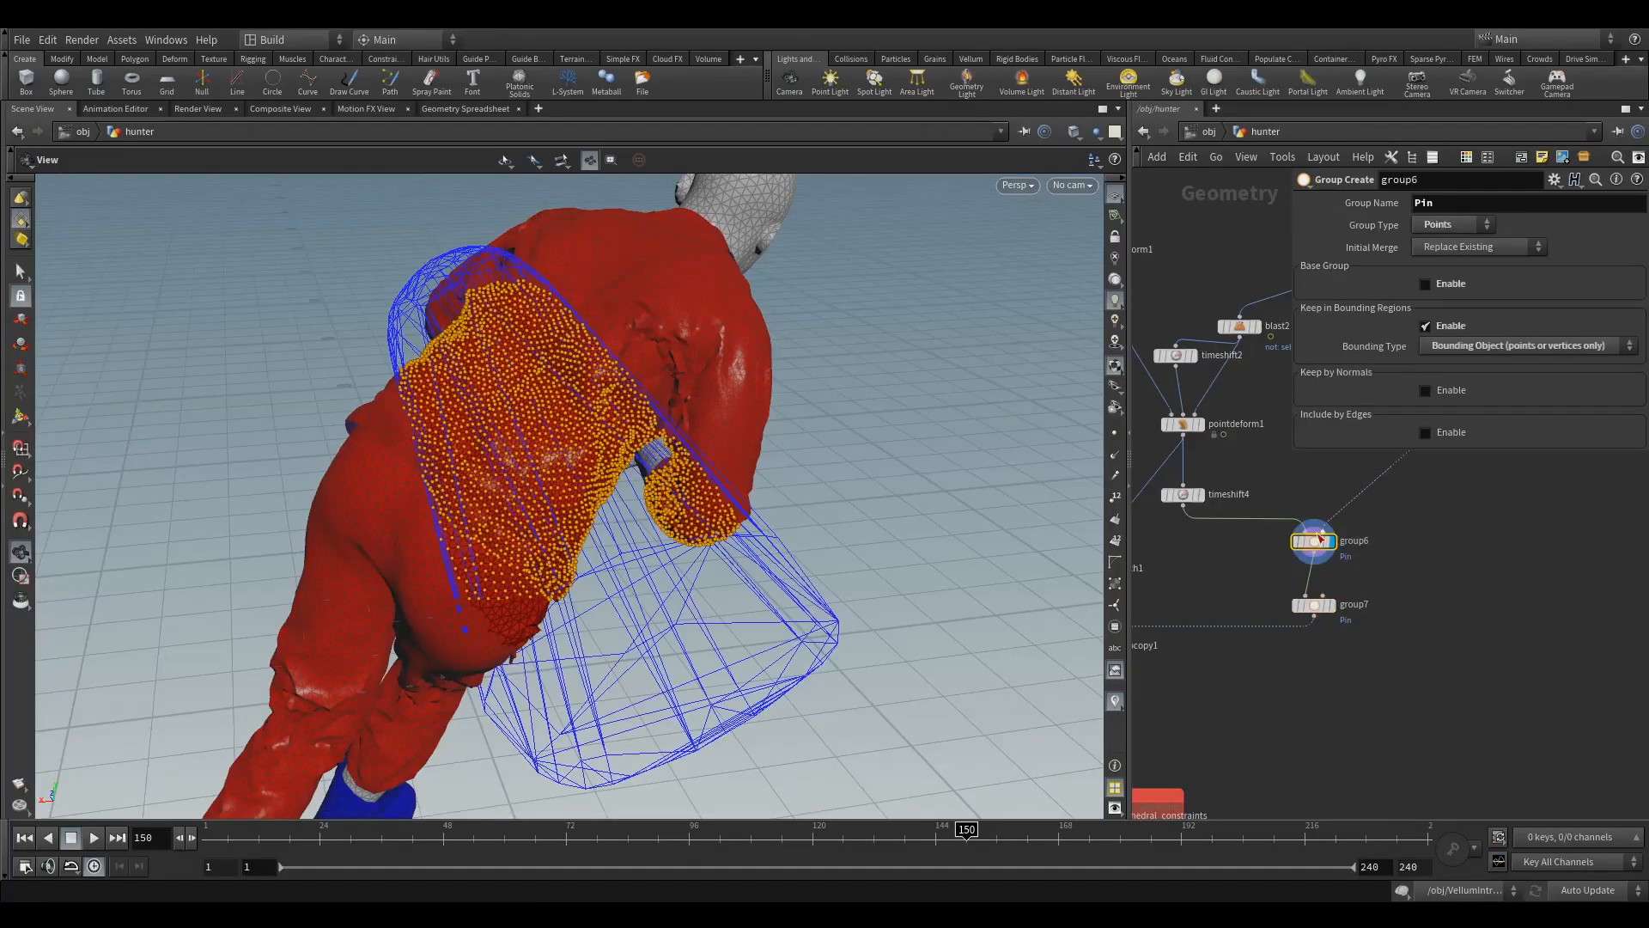
drag(1278, 578, 1360, 637)
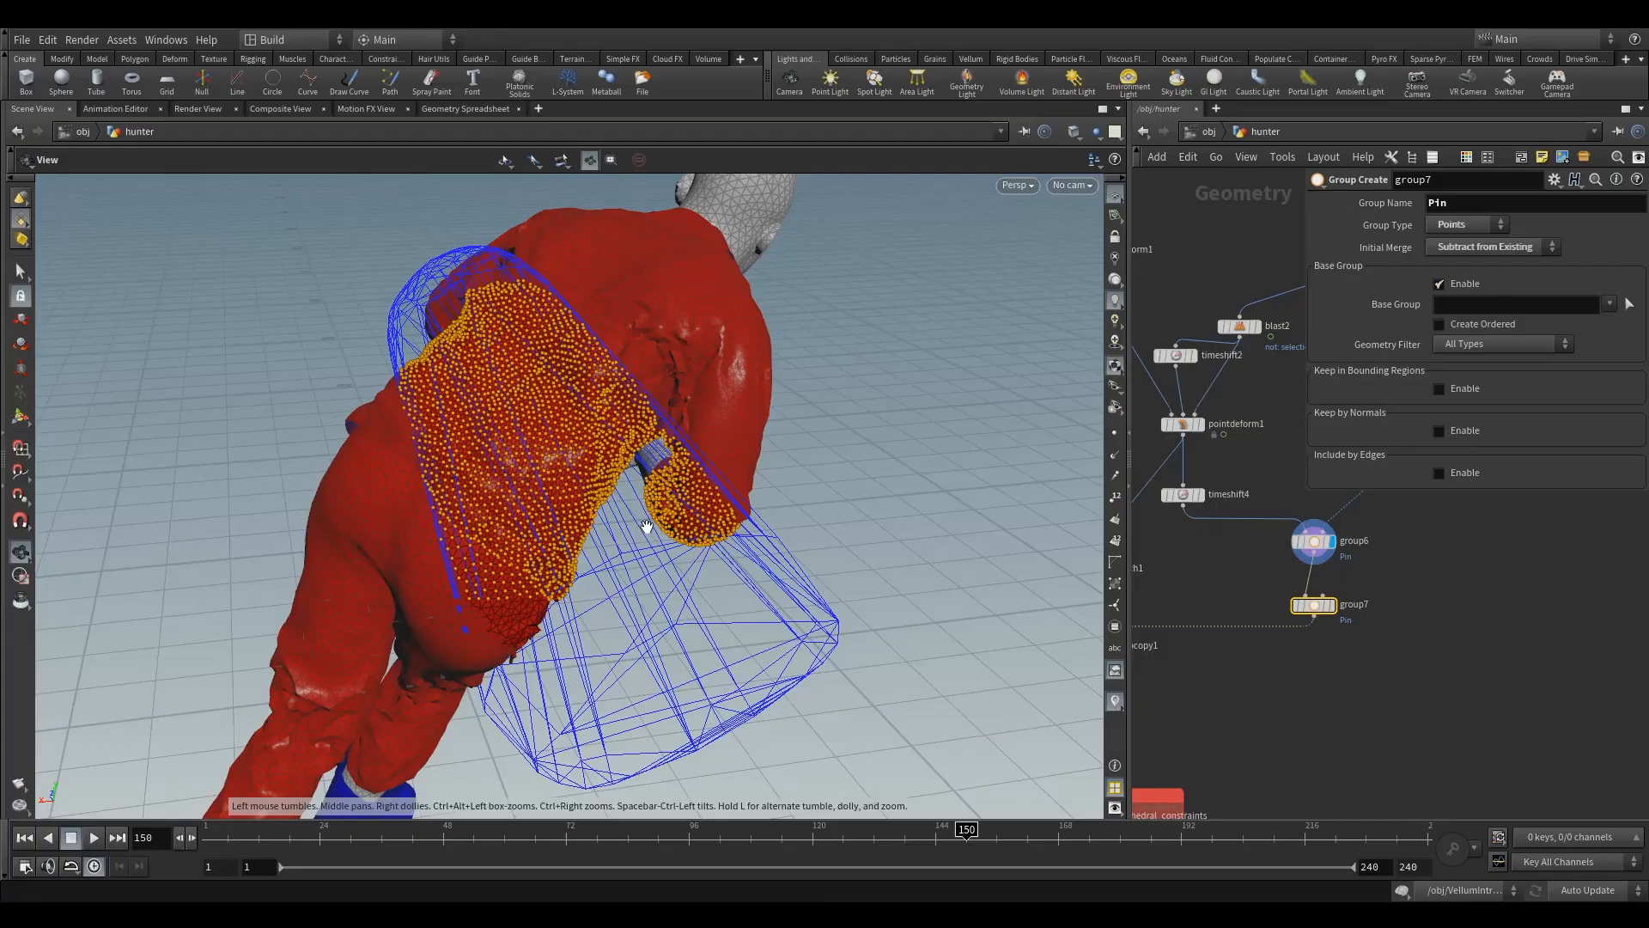
drag(644, 524, 574, 567)
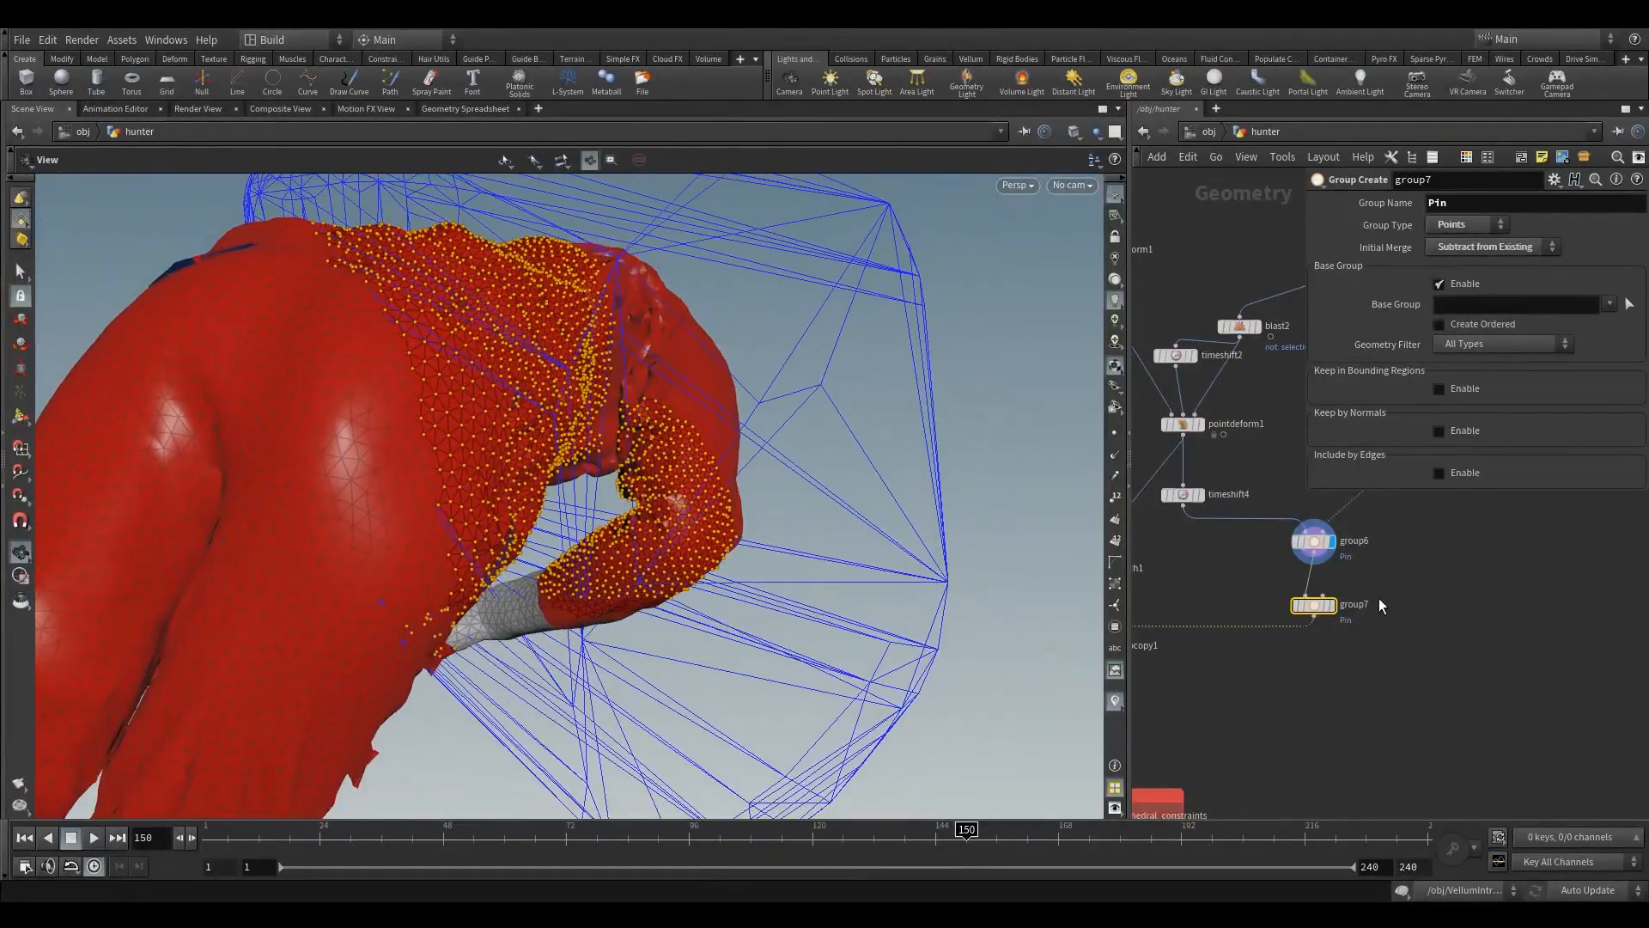
Add a Box node and connect it to the second input of group7, spaced further below group6.
drag(1315, 605, 1314, 628)
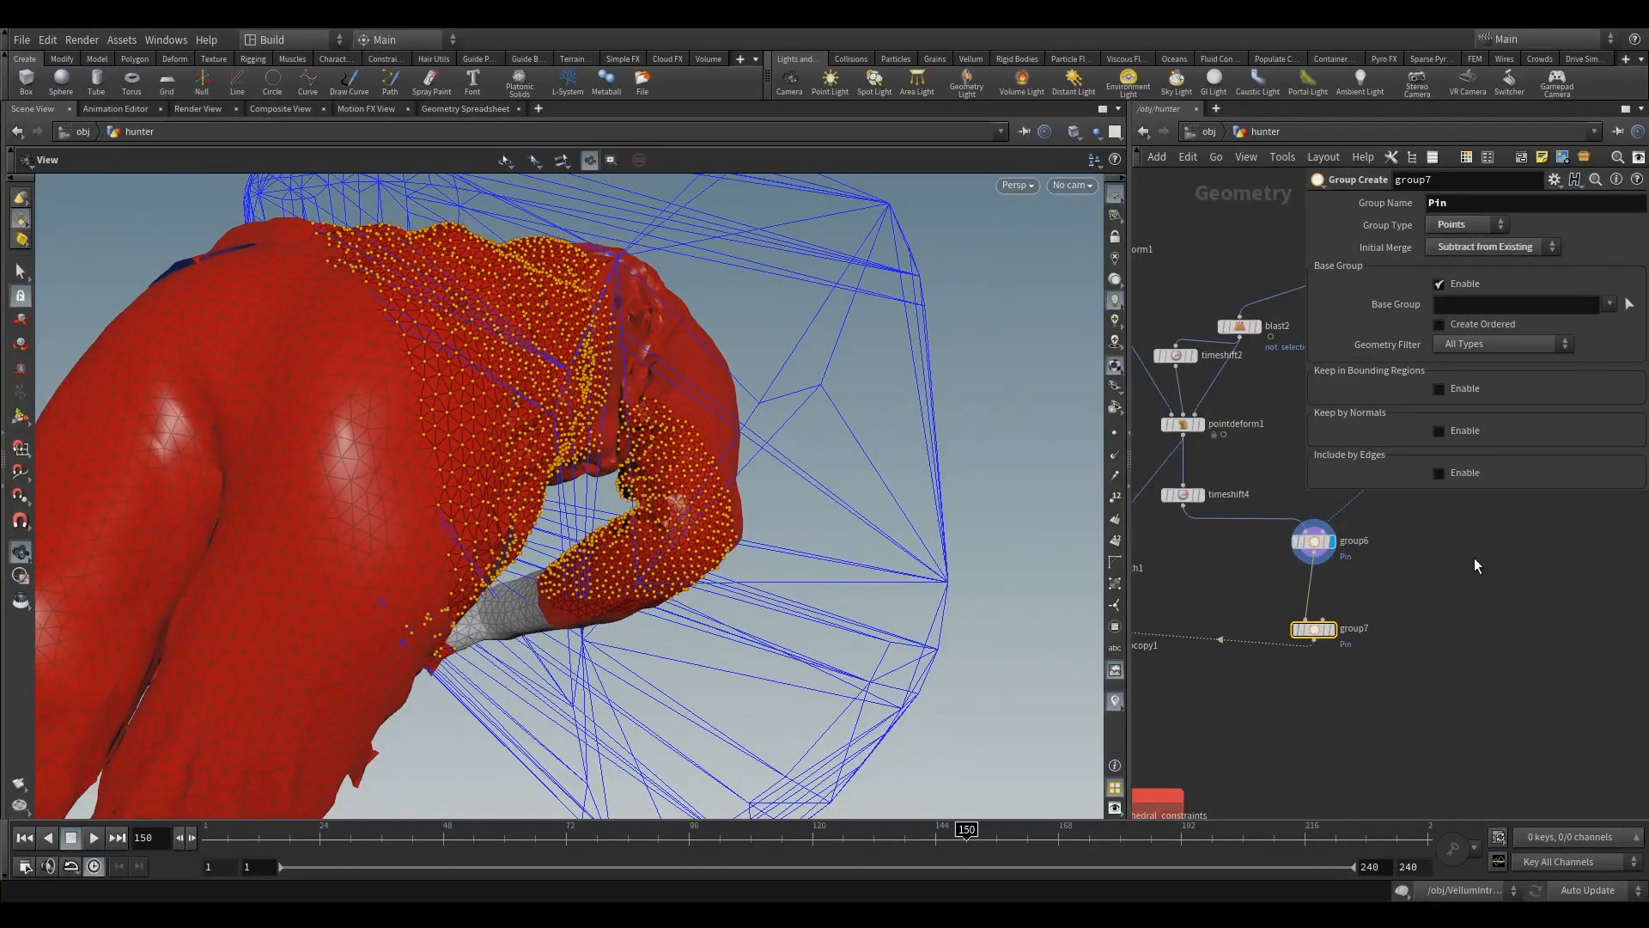
key(Tab)
text(bo)
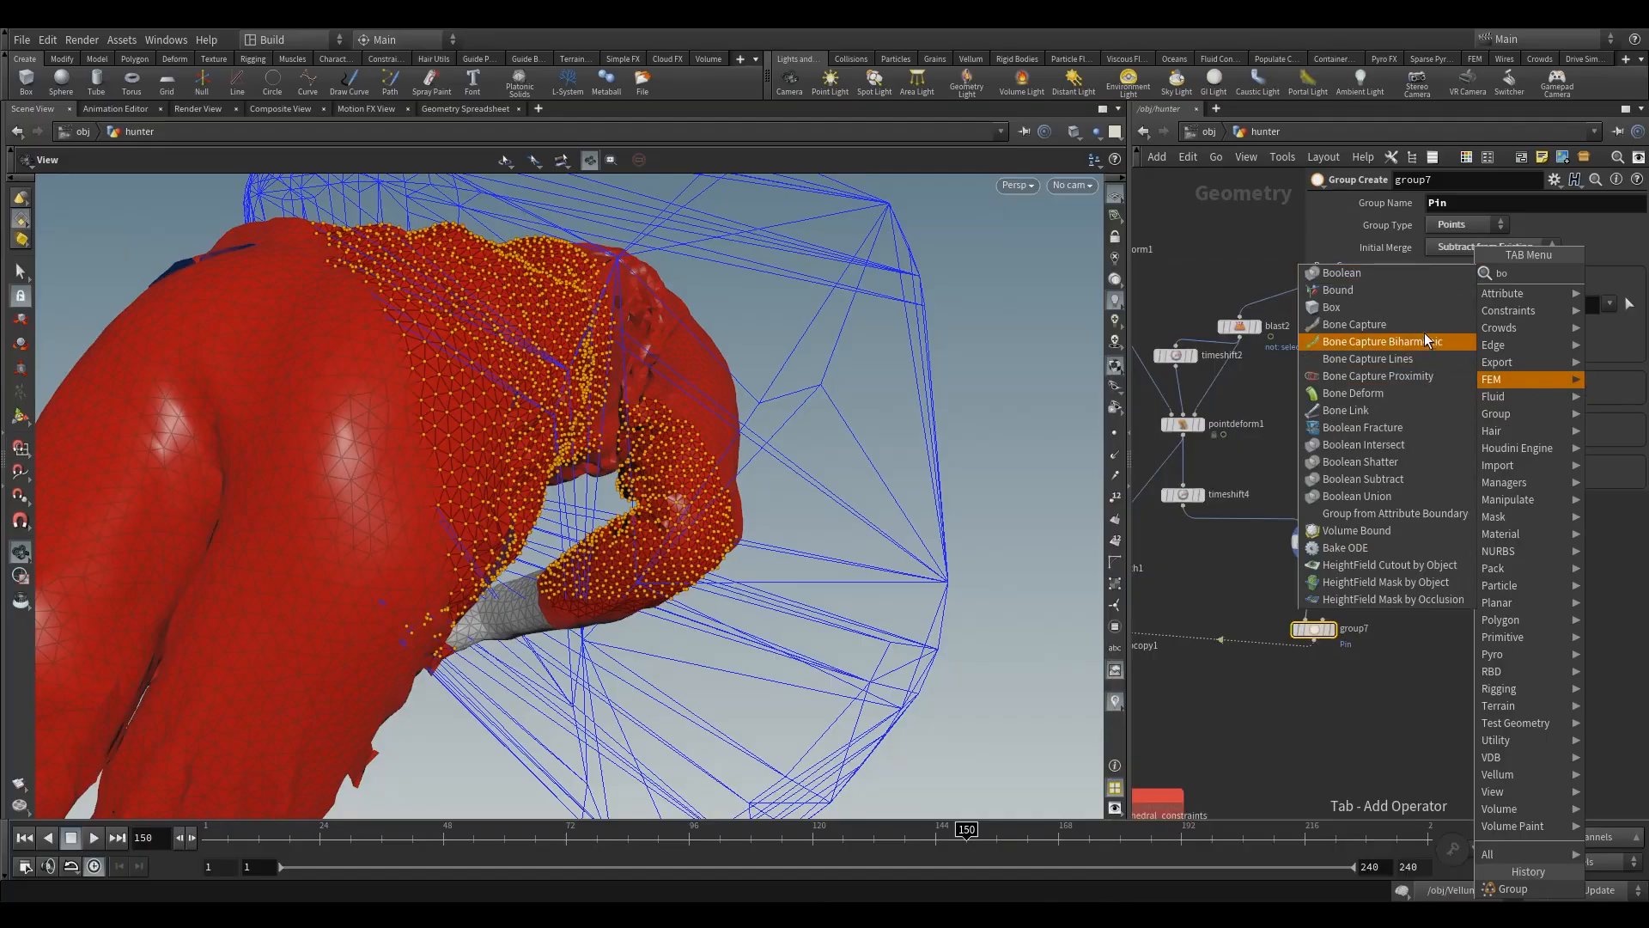
click(1404, 308)
click(1436, 565)
drag(1439, 574, 1322, 619)
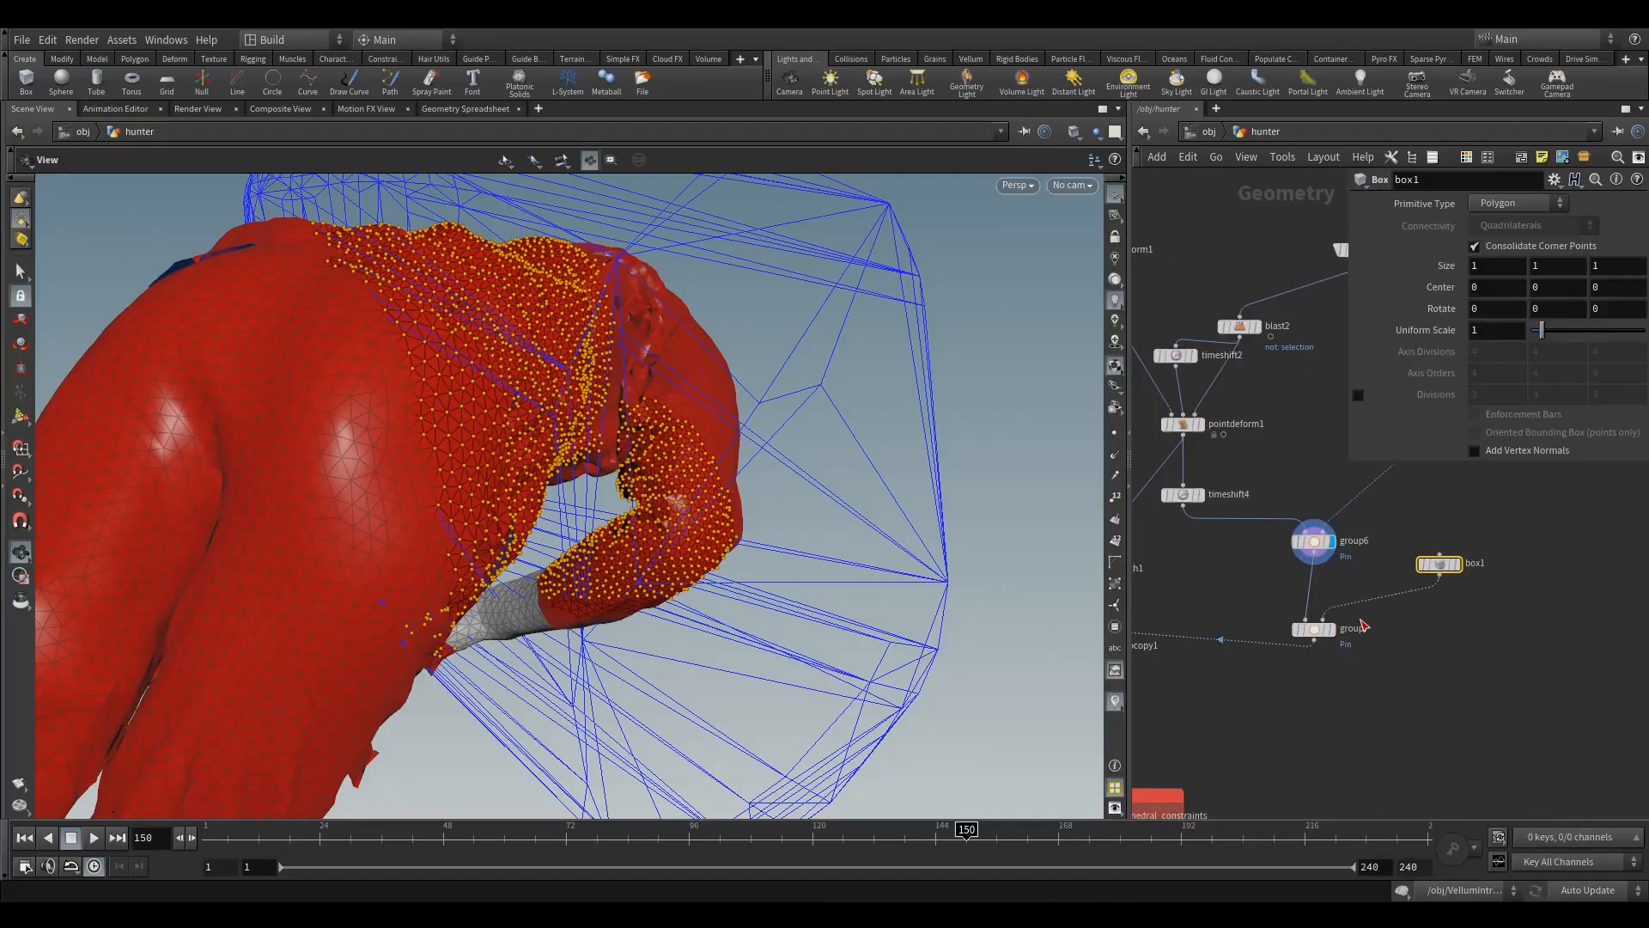
drag(703, 570, 663, 603)
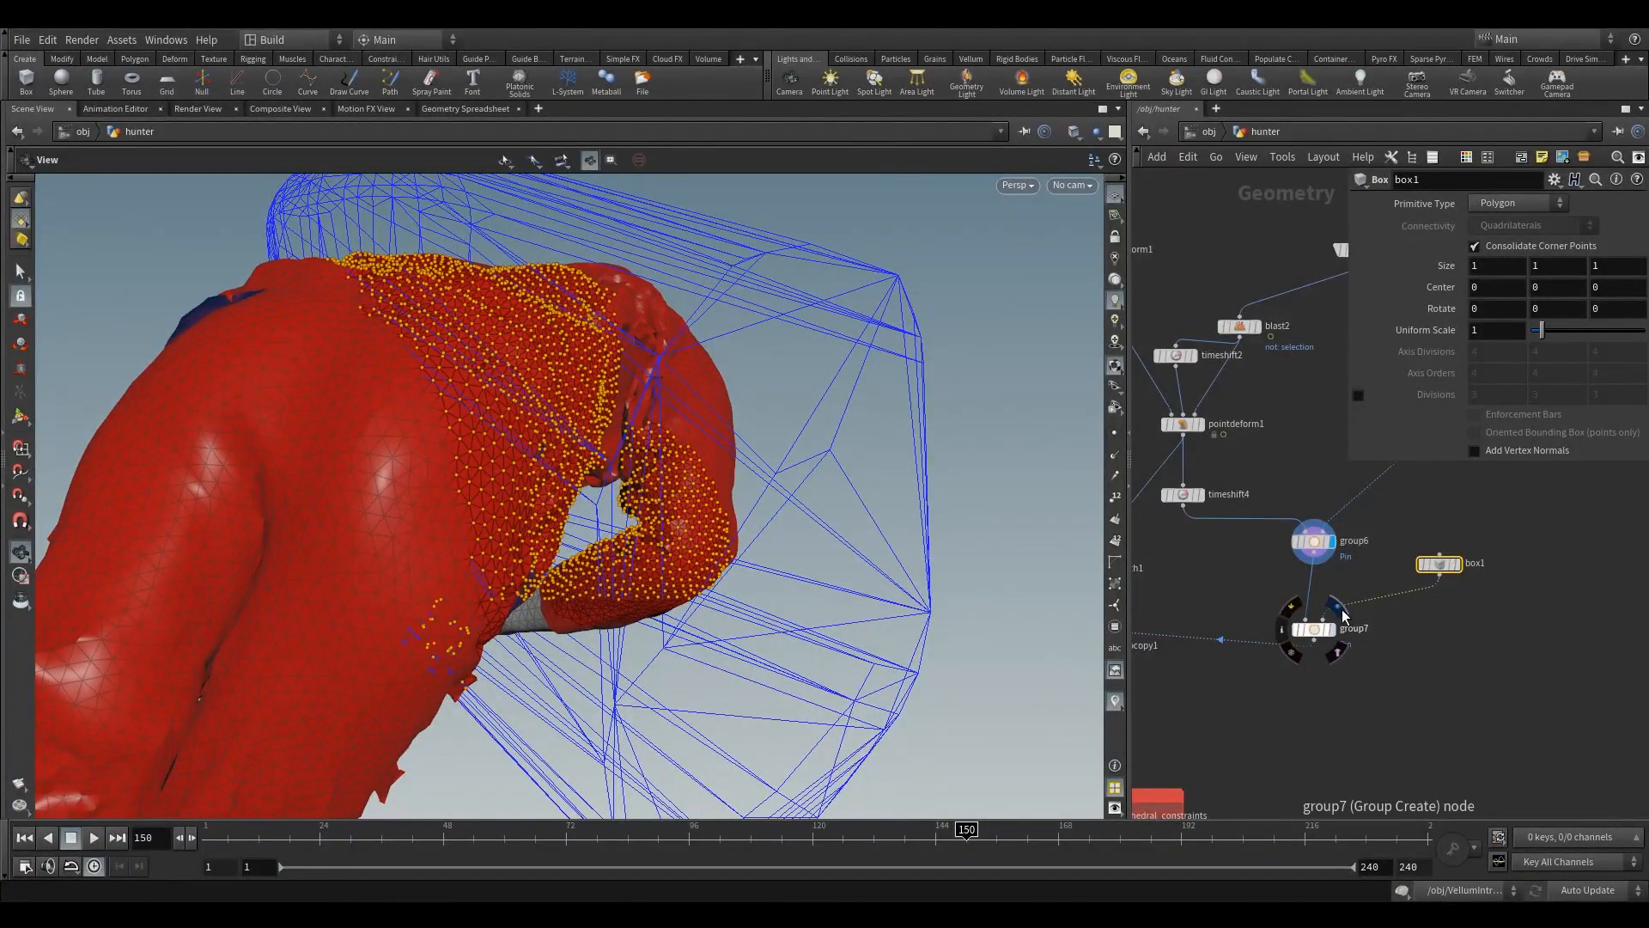
Display group7, disable its base group and enable bounding regions with type Bounding Object (points or vertices only).
click(1329, 639)
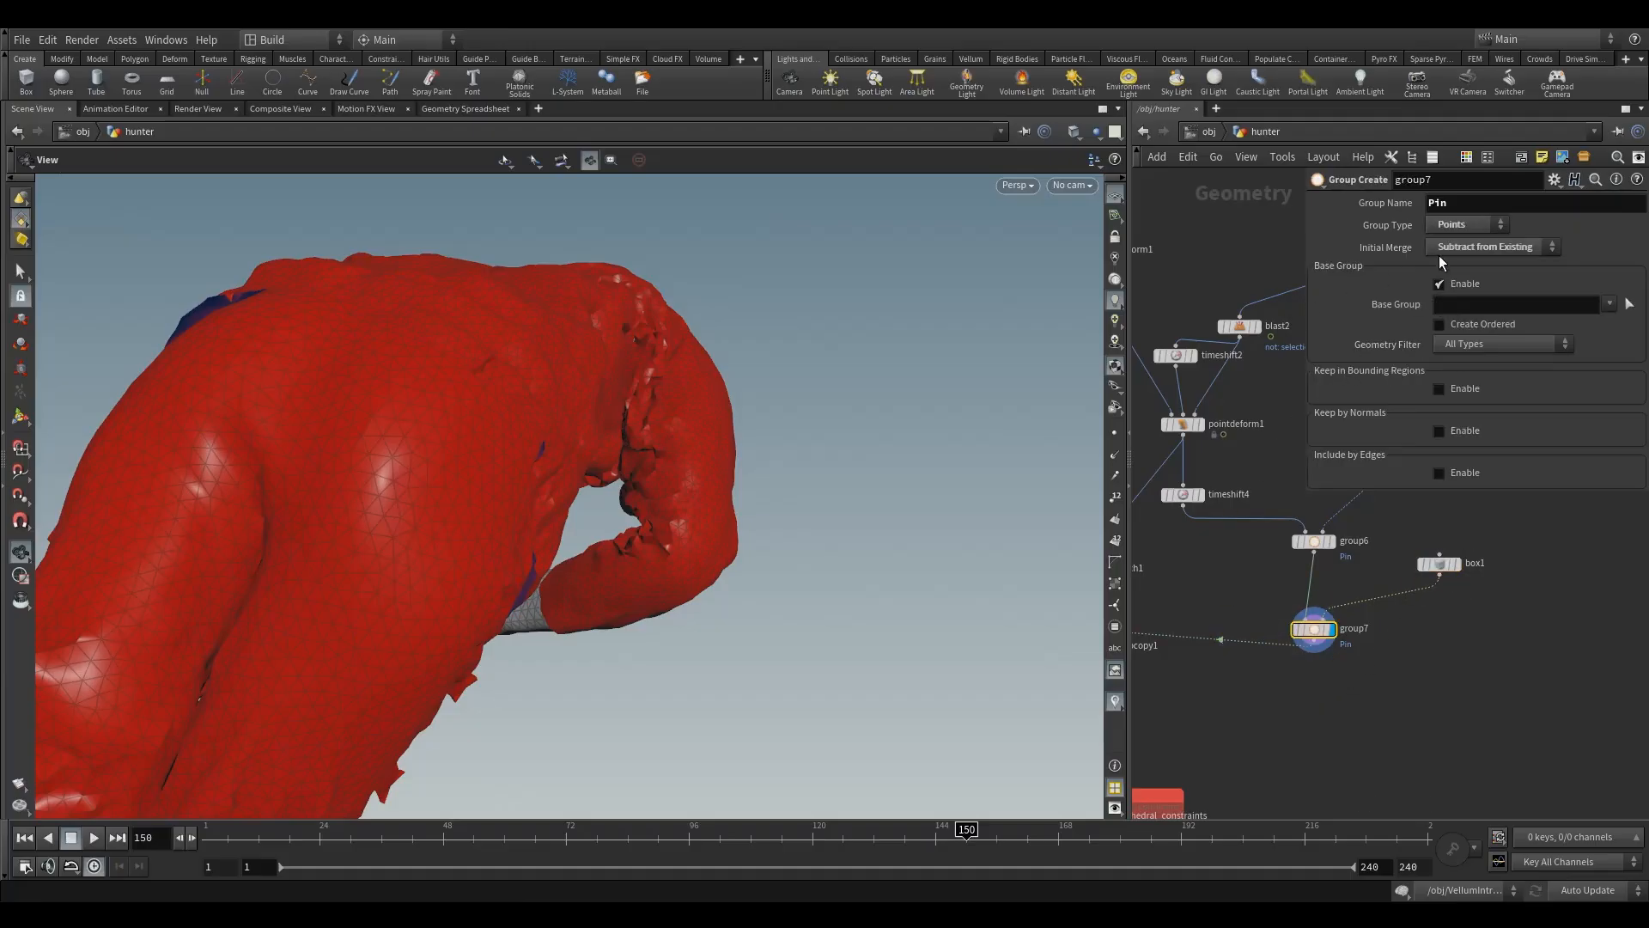
click(1440, 283)
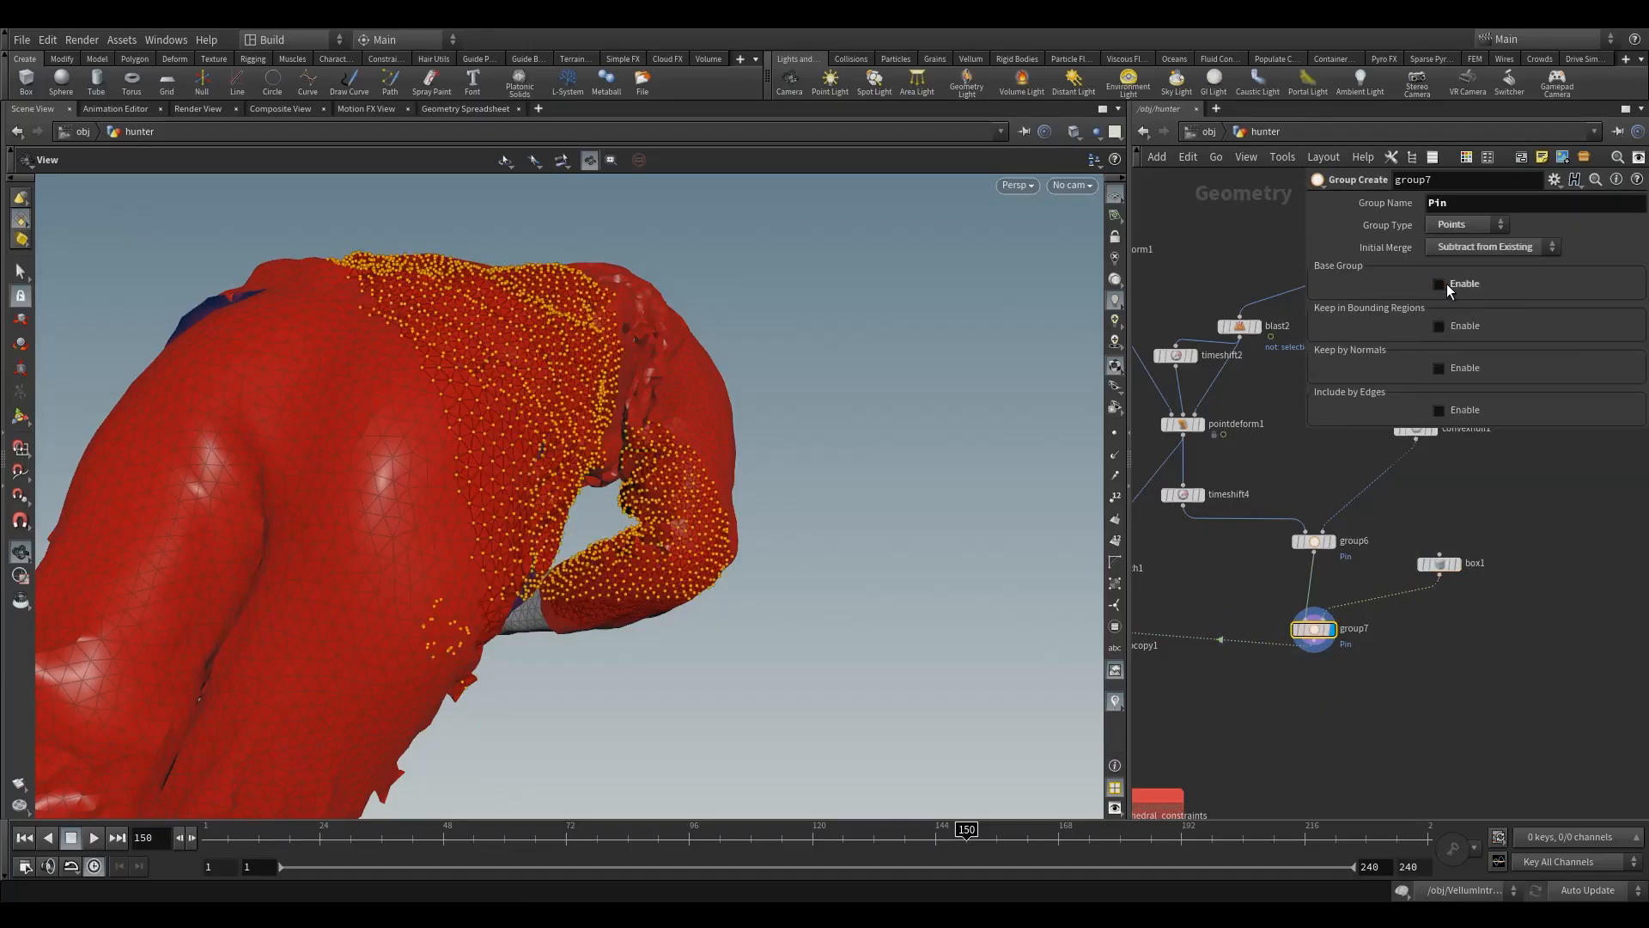
click(1440, 326)
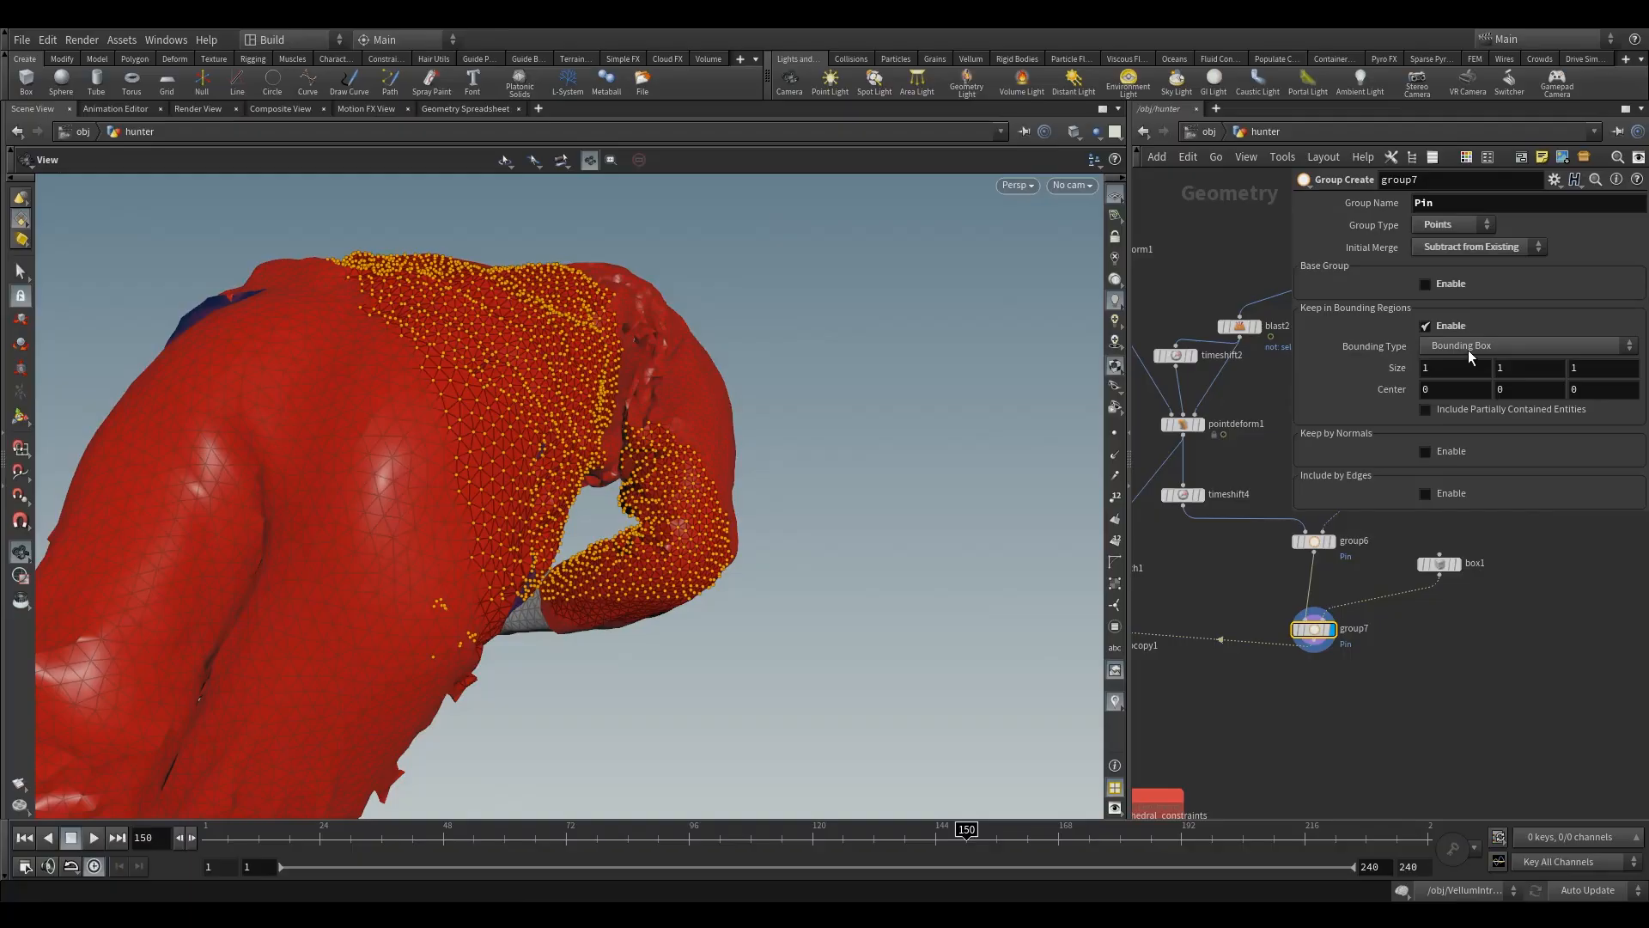
click(1460, 345)
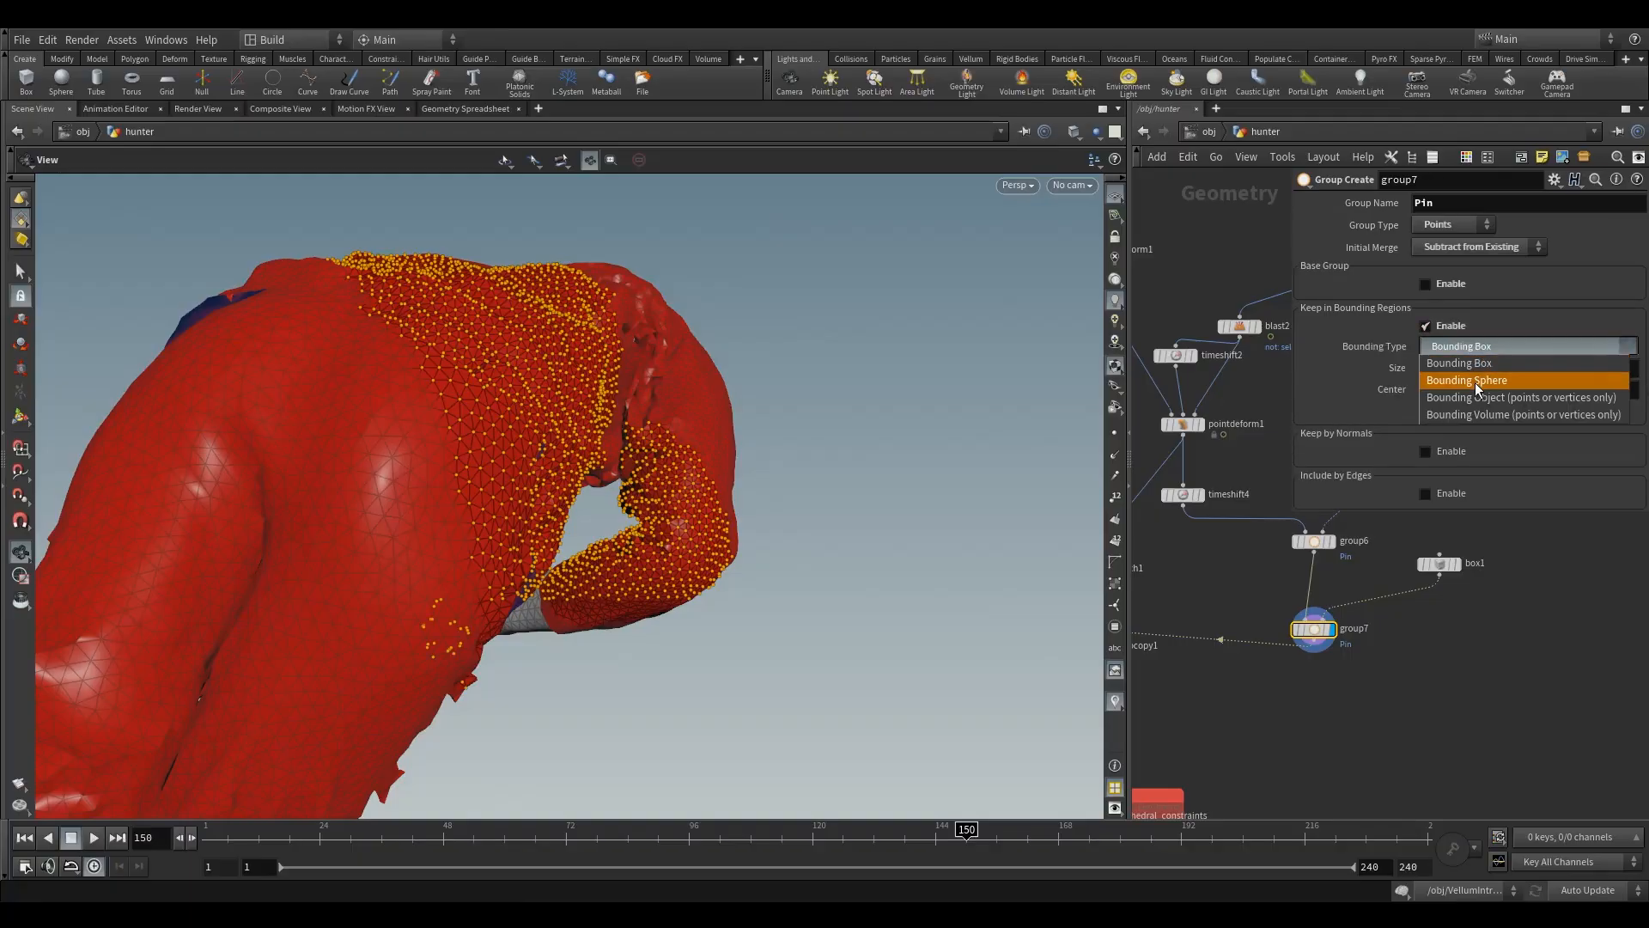
click(1476, 393)
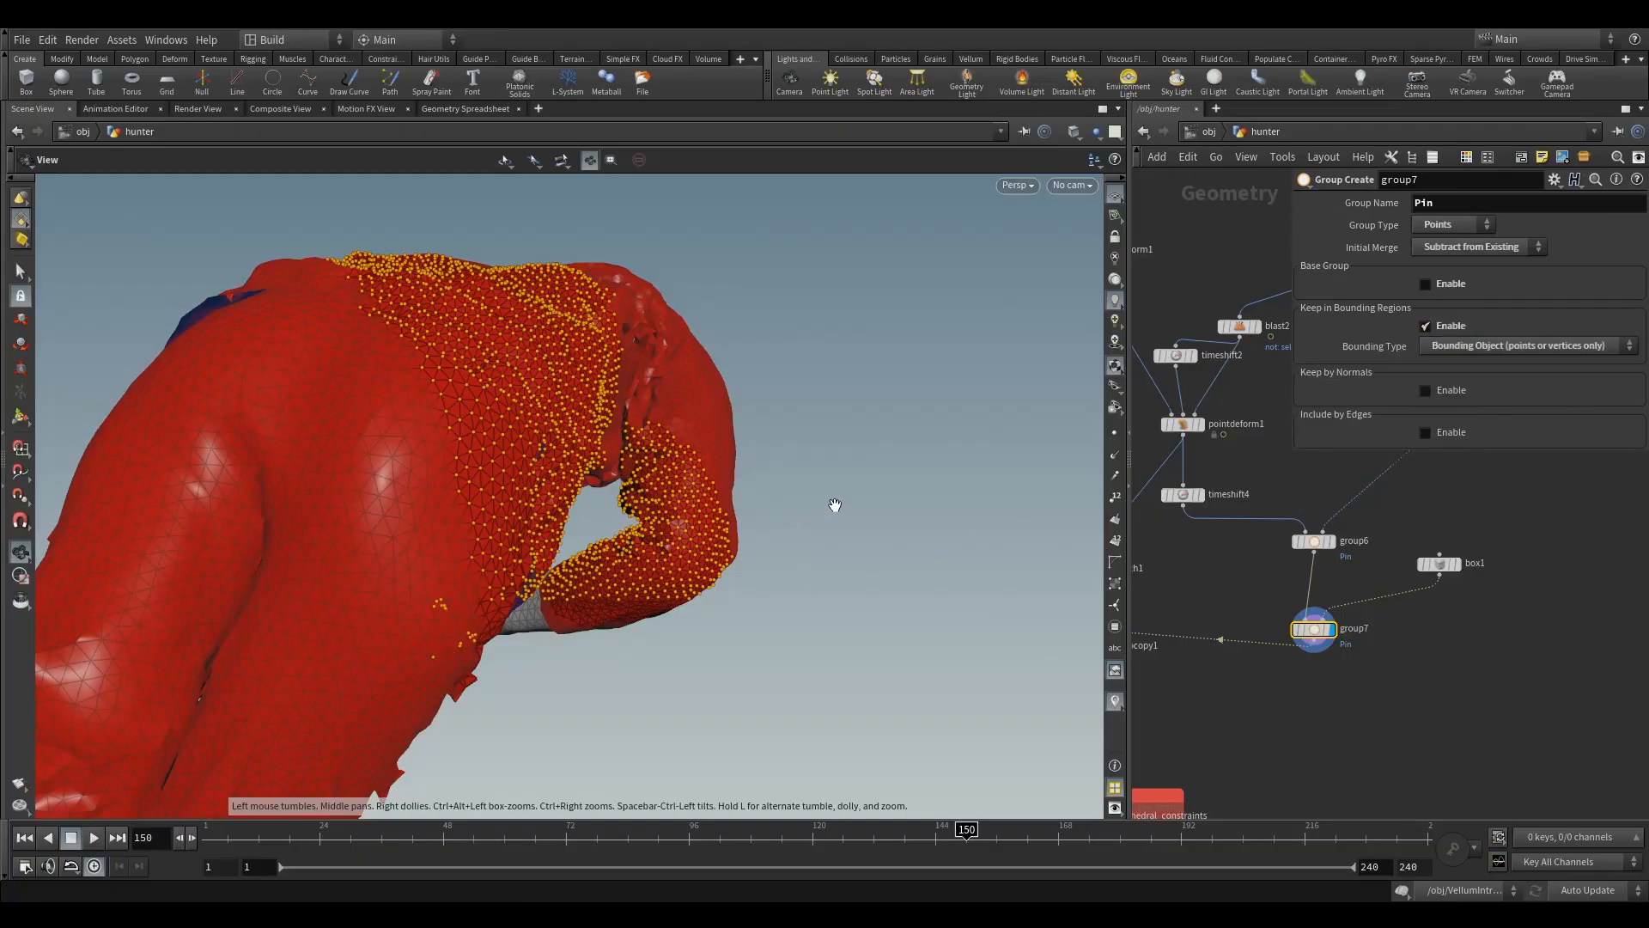
Move box1 to the hunter's arm, centred at about -0.59, 0.76, 3.62, and stretch its Z size to about 1.53.
scroll(835, 505, down, 5)
drag(835, 506, 589, 512)
scroll(577, 511, down, 5)
mouse_move(1462, 604)
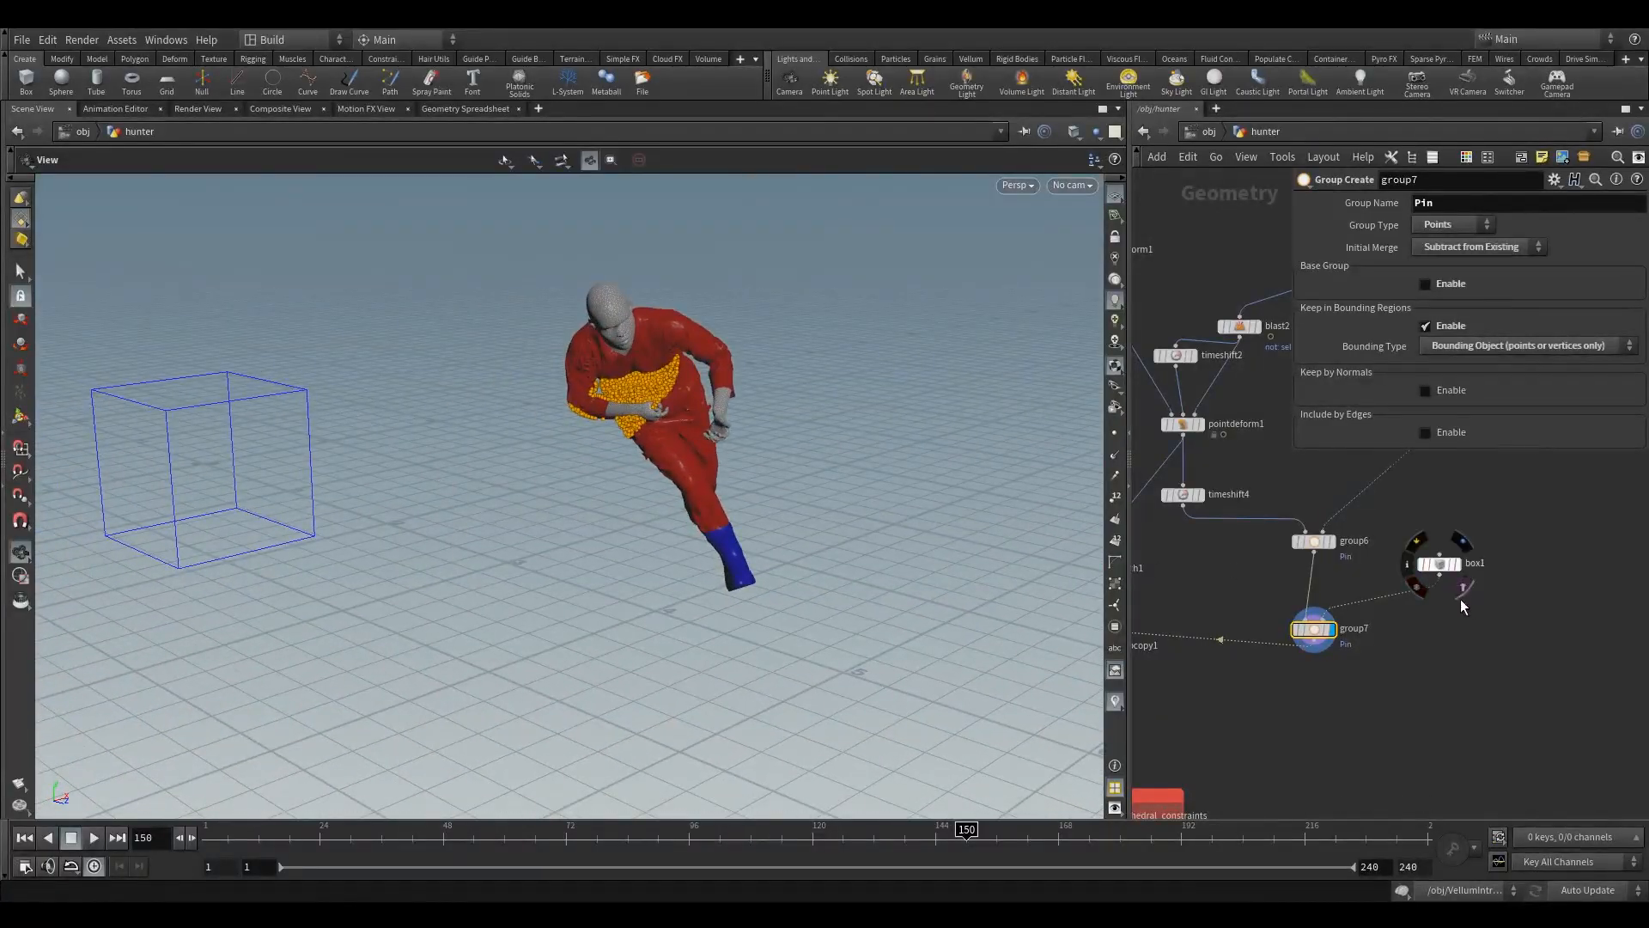
click(1438, 563)
click(21, 416)
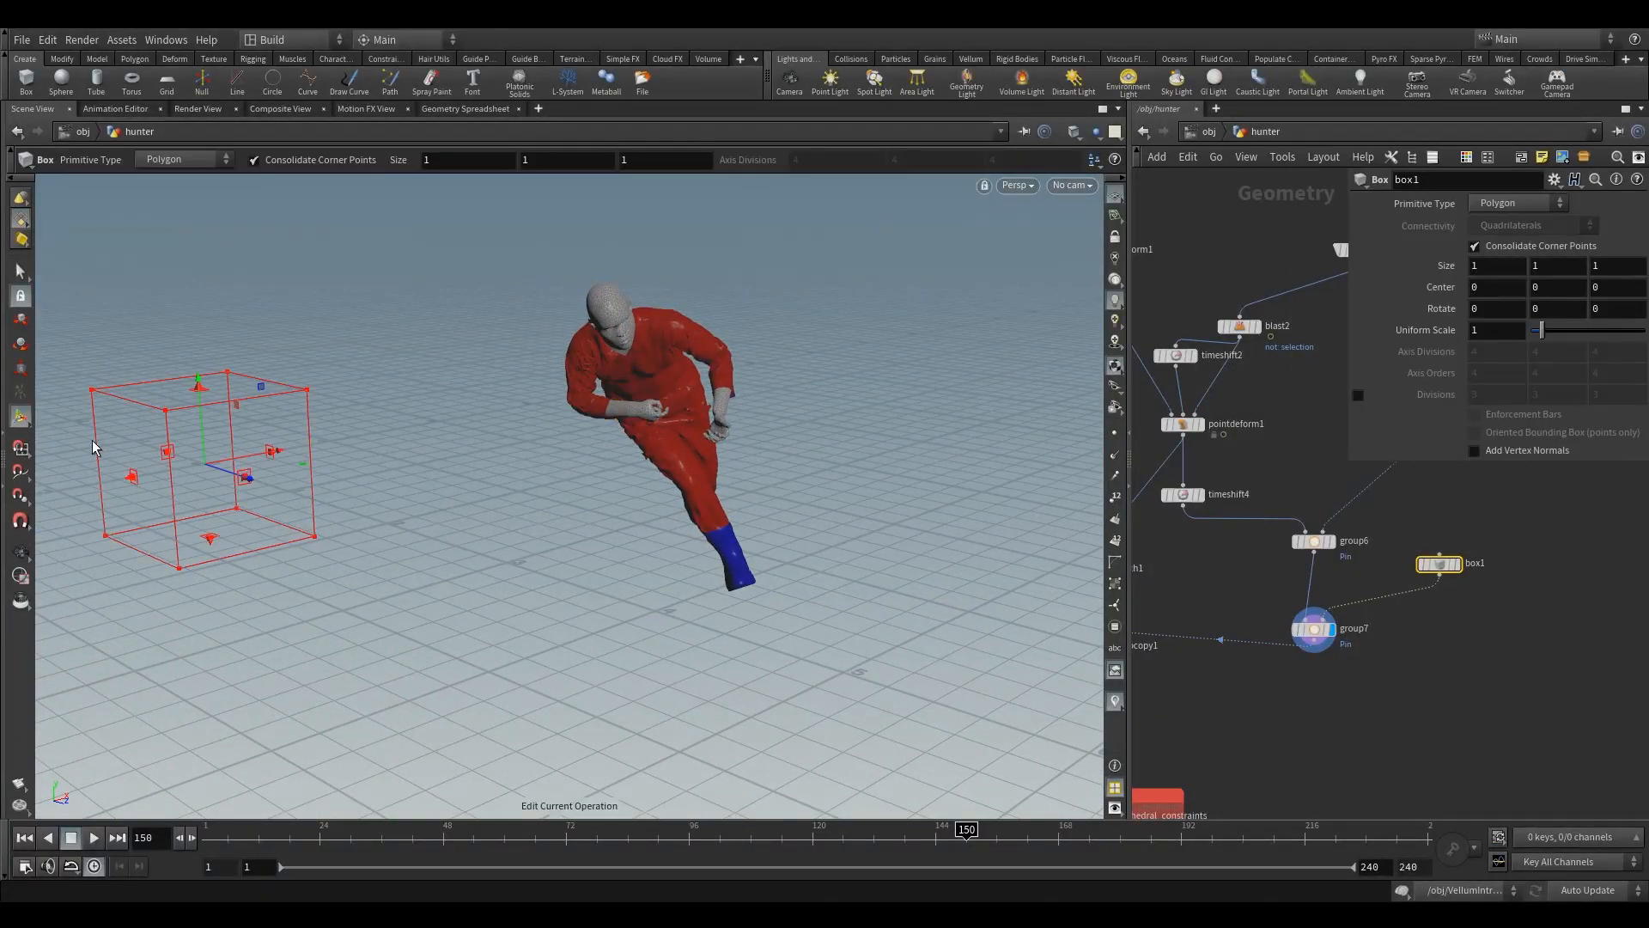
drag(247, 478, 575, 415)
mouse_move(560, 417)
alt+mouse_down()
mouse_move(832, 464)
mouse_move(756, 446)
mouse_move(658, 377)
mouse_move(569, 411)
alt+mouse_up()
drag(508, 498, 570, 471)
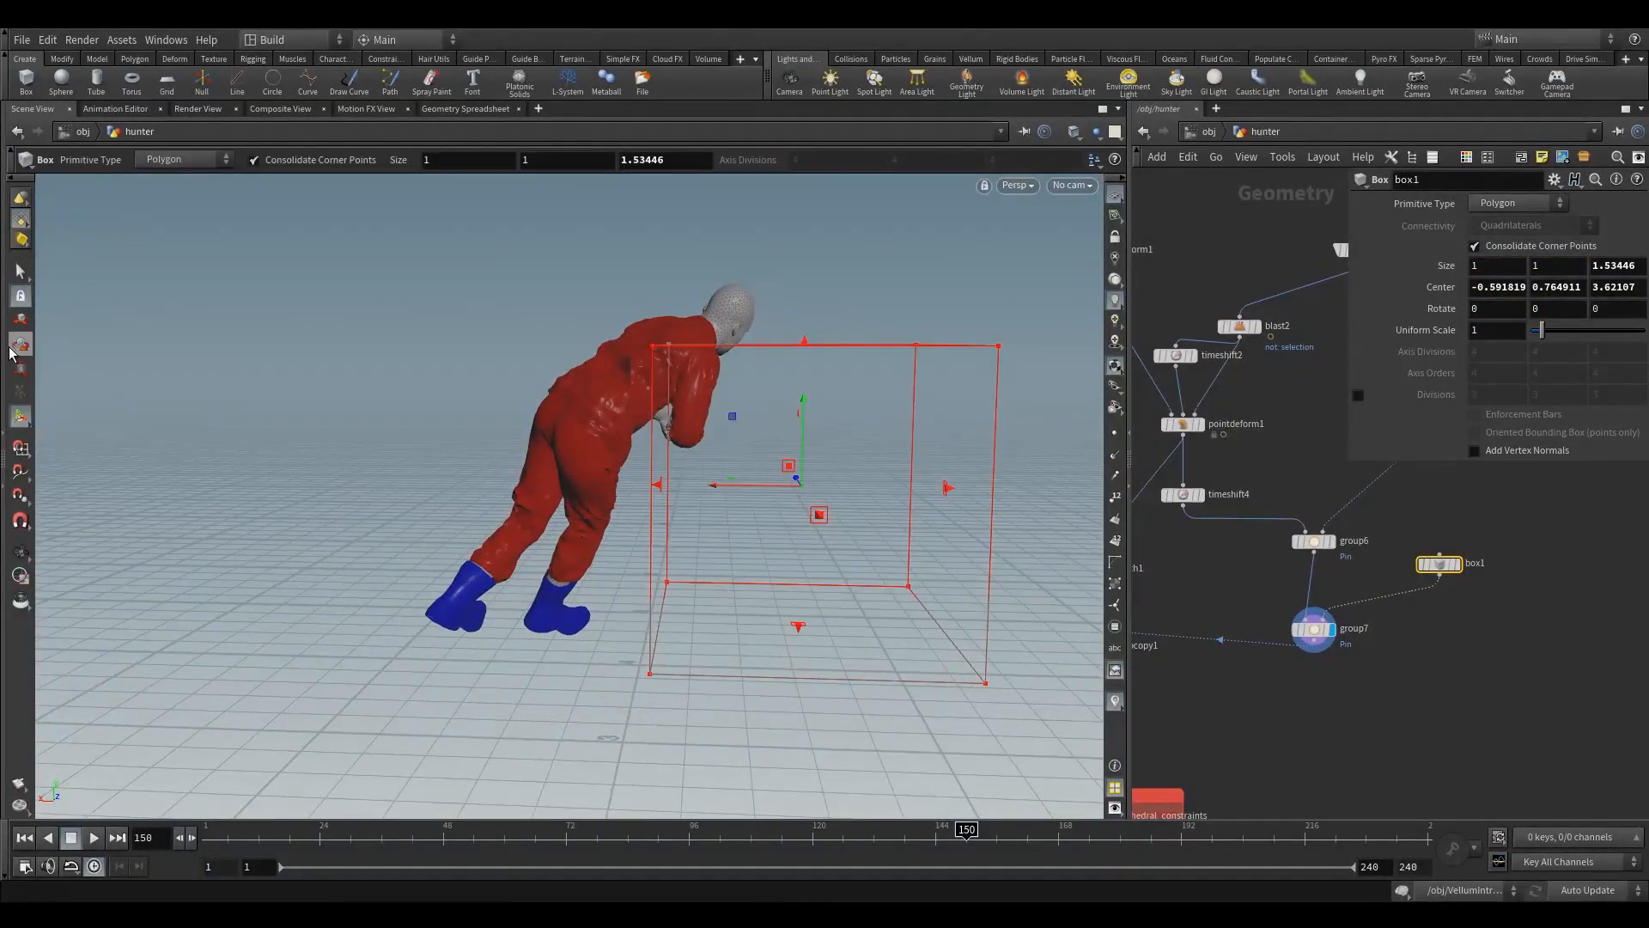
Rotate box1 to about 52° in Z beside the hunter's arm and resize it to about 0.55 by 0.68 in X and Y.
right_click(799, 488)
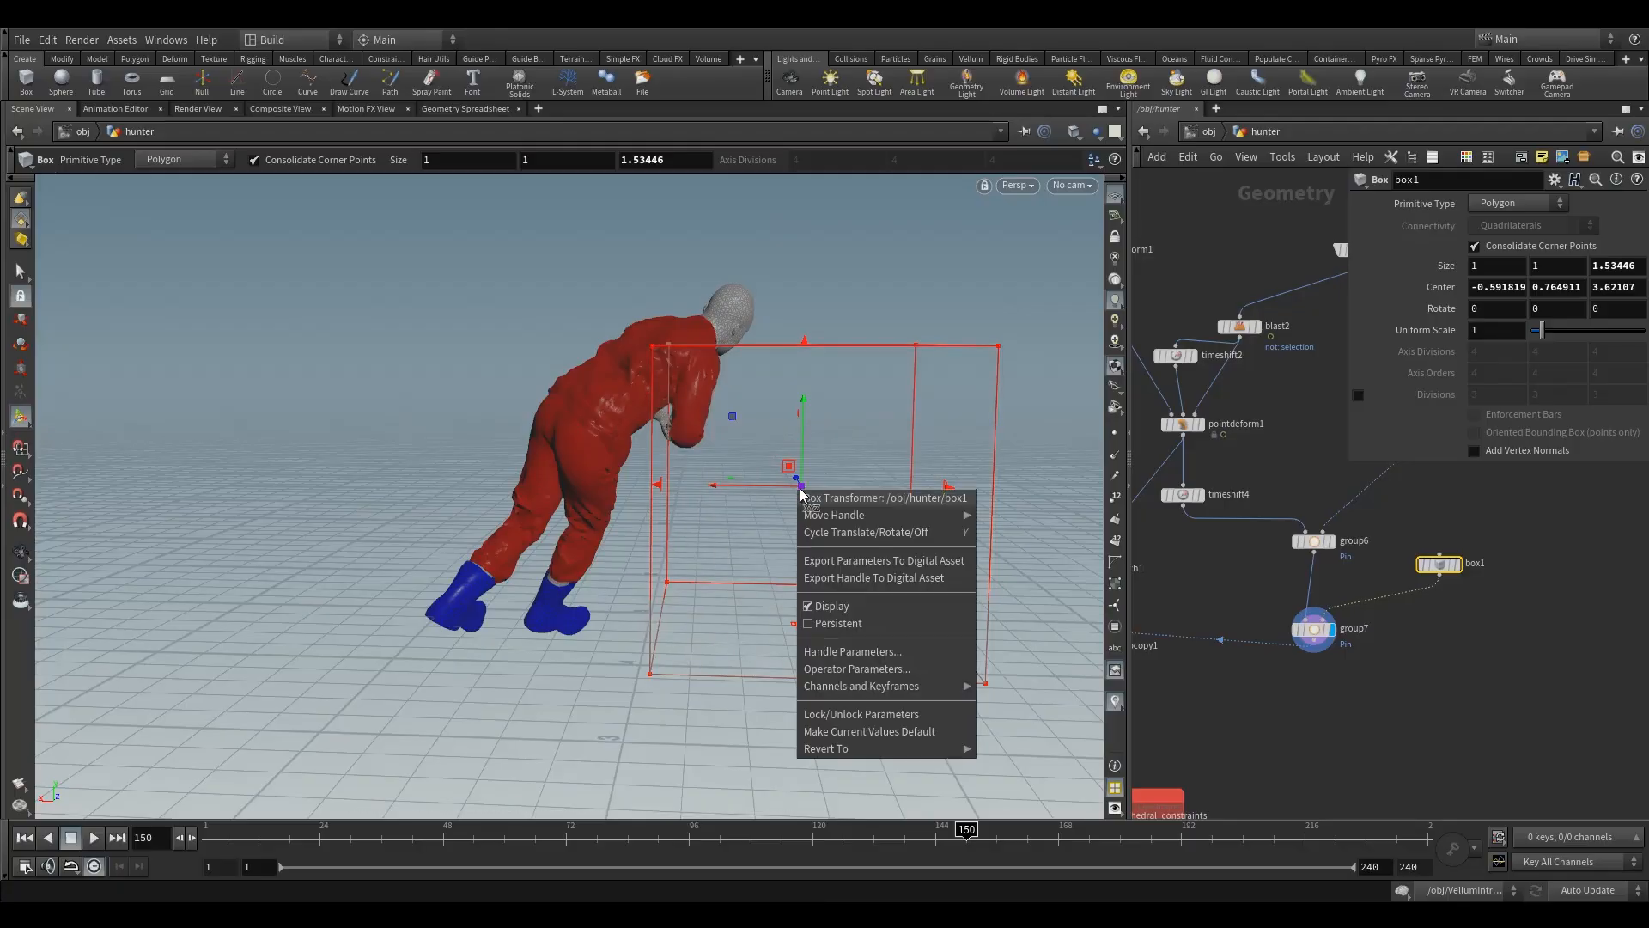
click(864, 537)
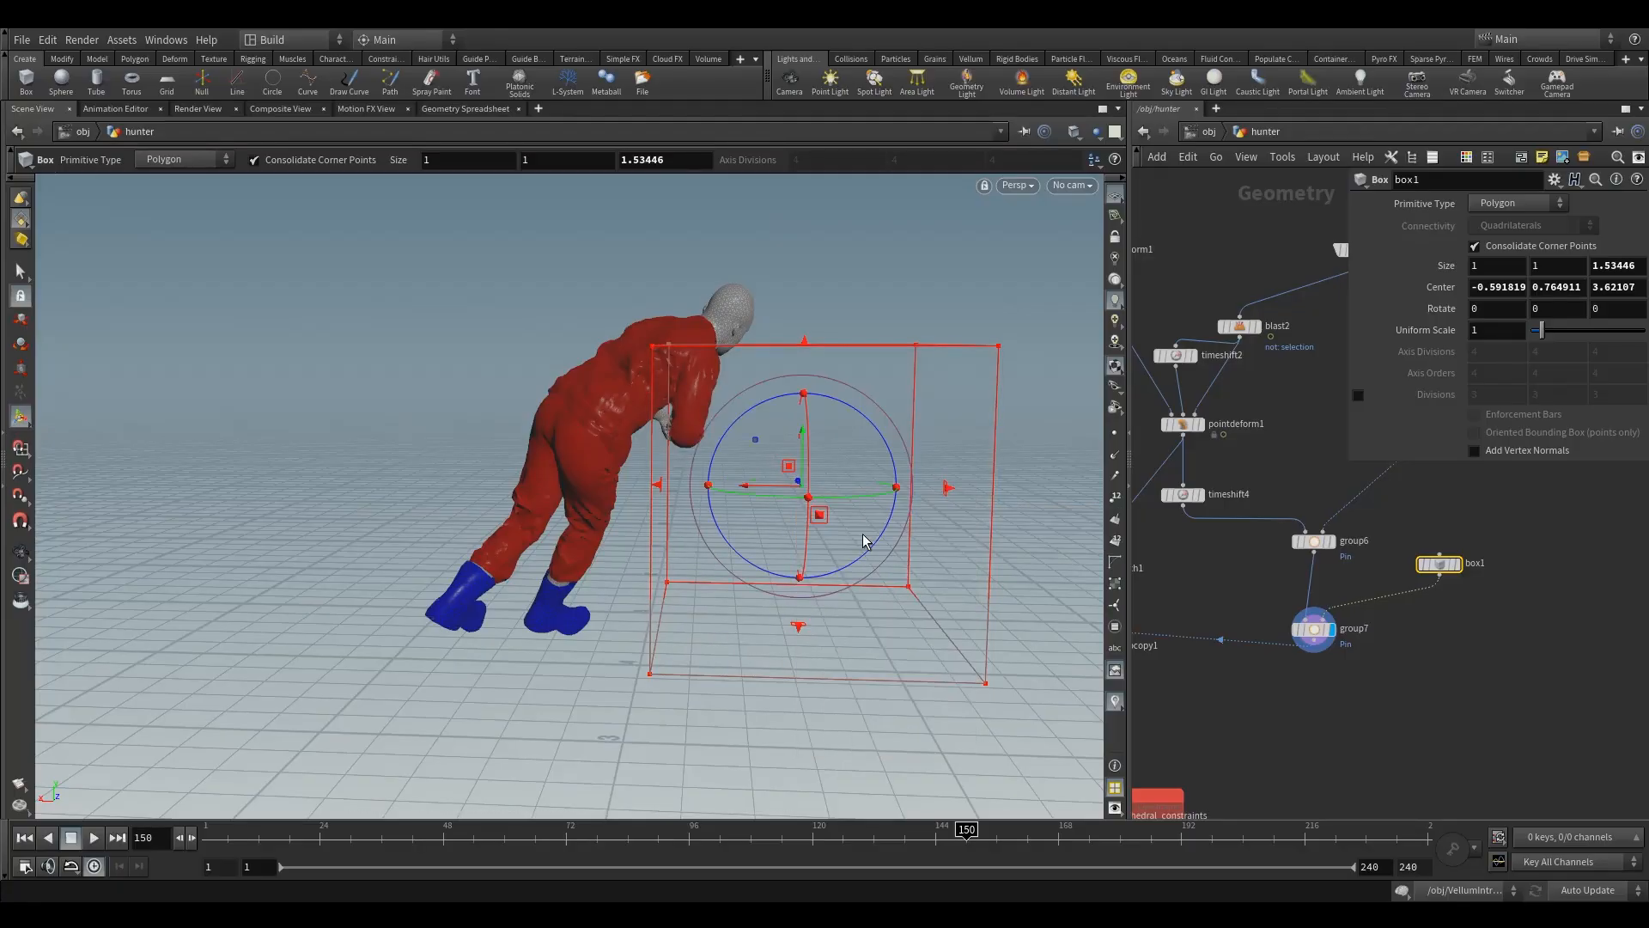
drag(729, 434, 791, 429)
alt+drag(648, 421, 572, 423)
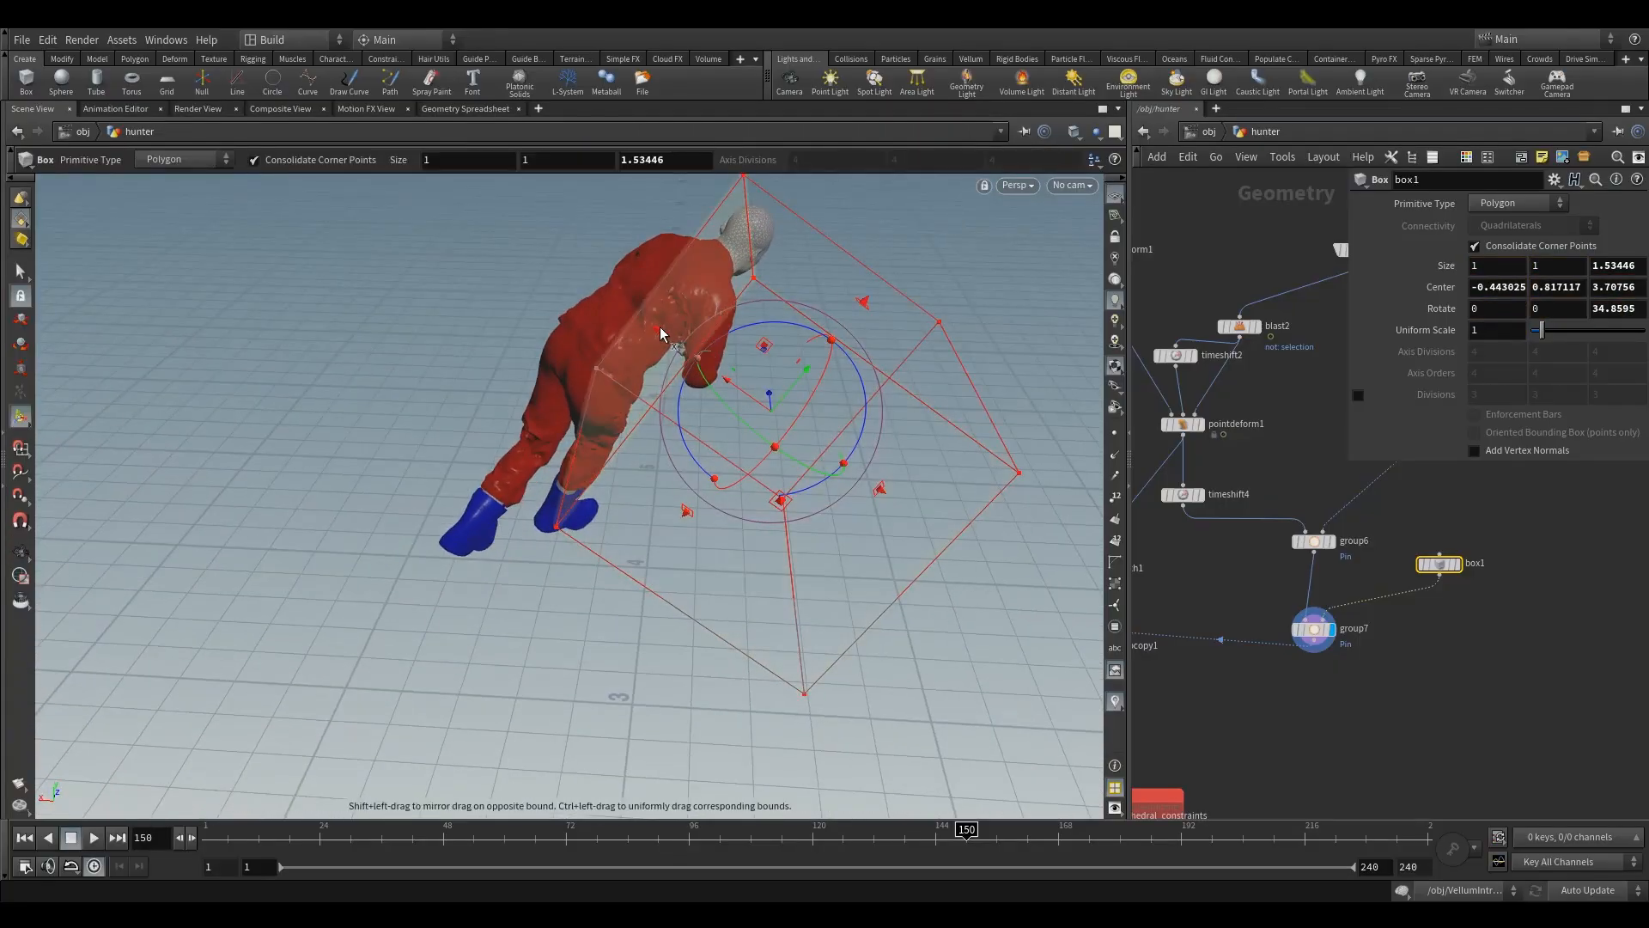
drag(694, 345, 858, 393)
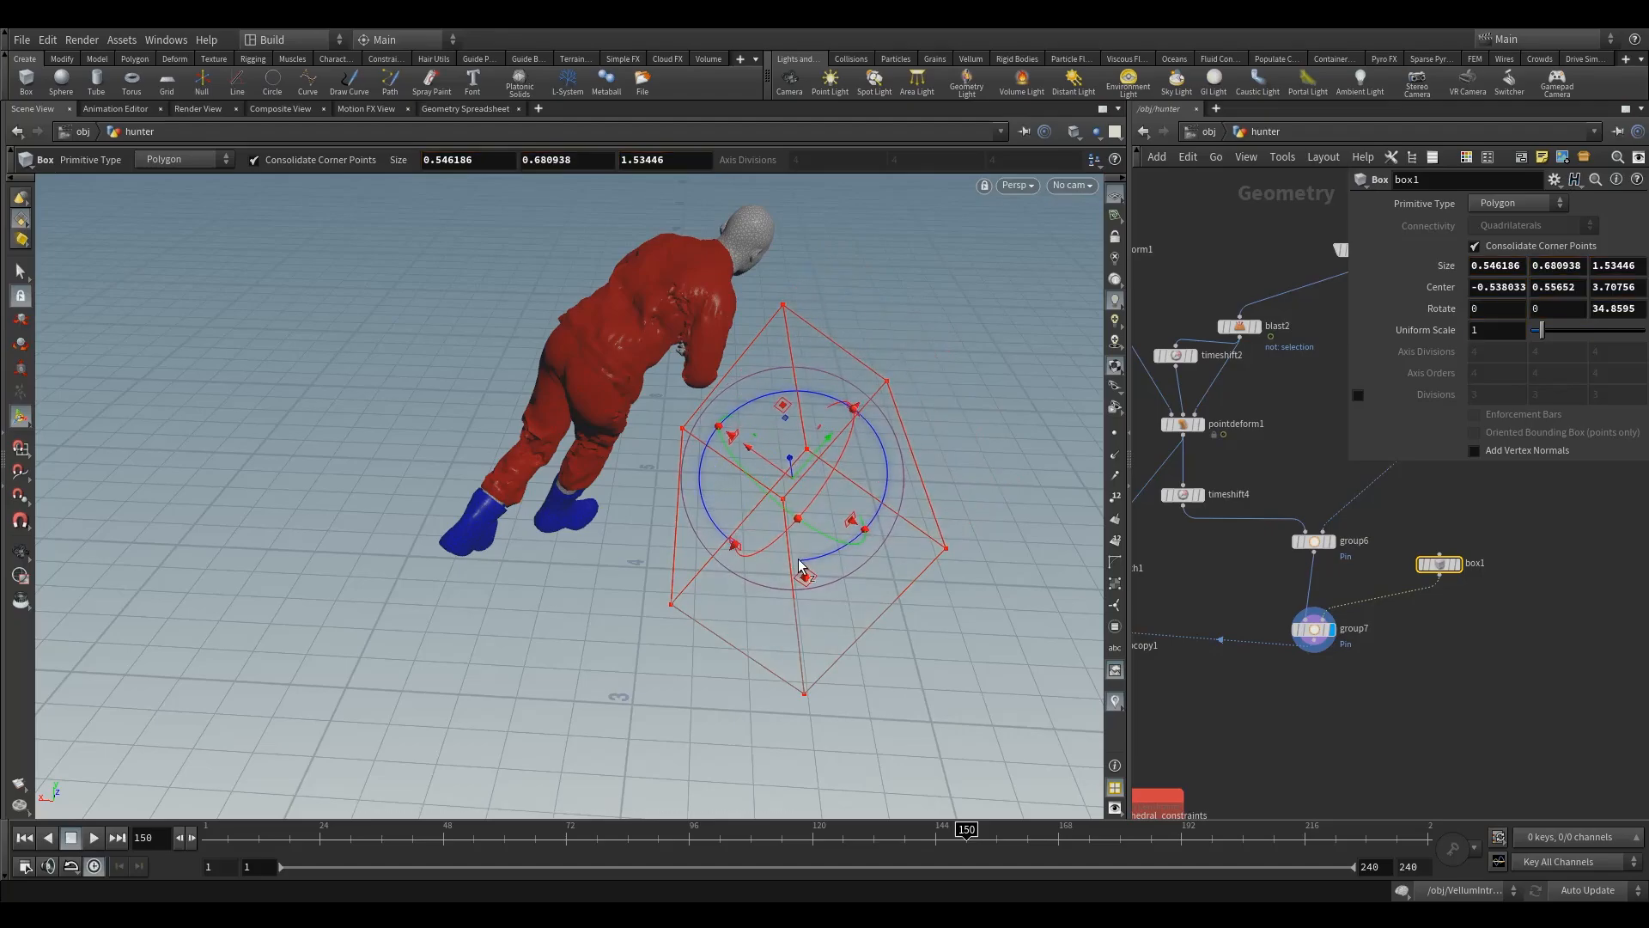
drag(802, 568, 779, 515)
drag(761, 443, 737, 403)
click(1312, 629)
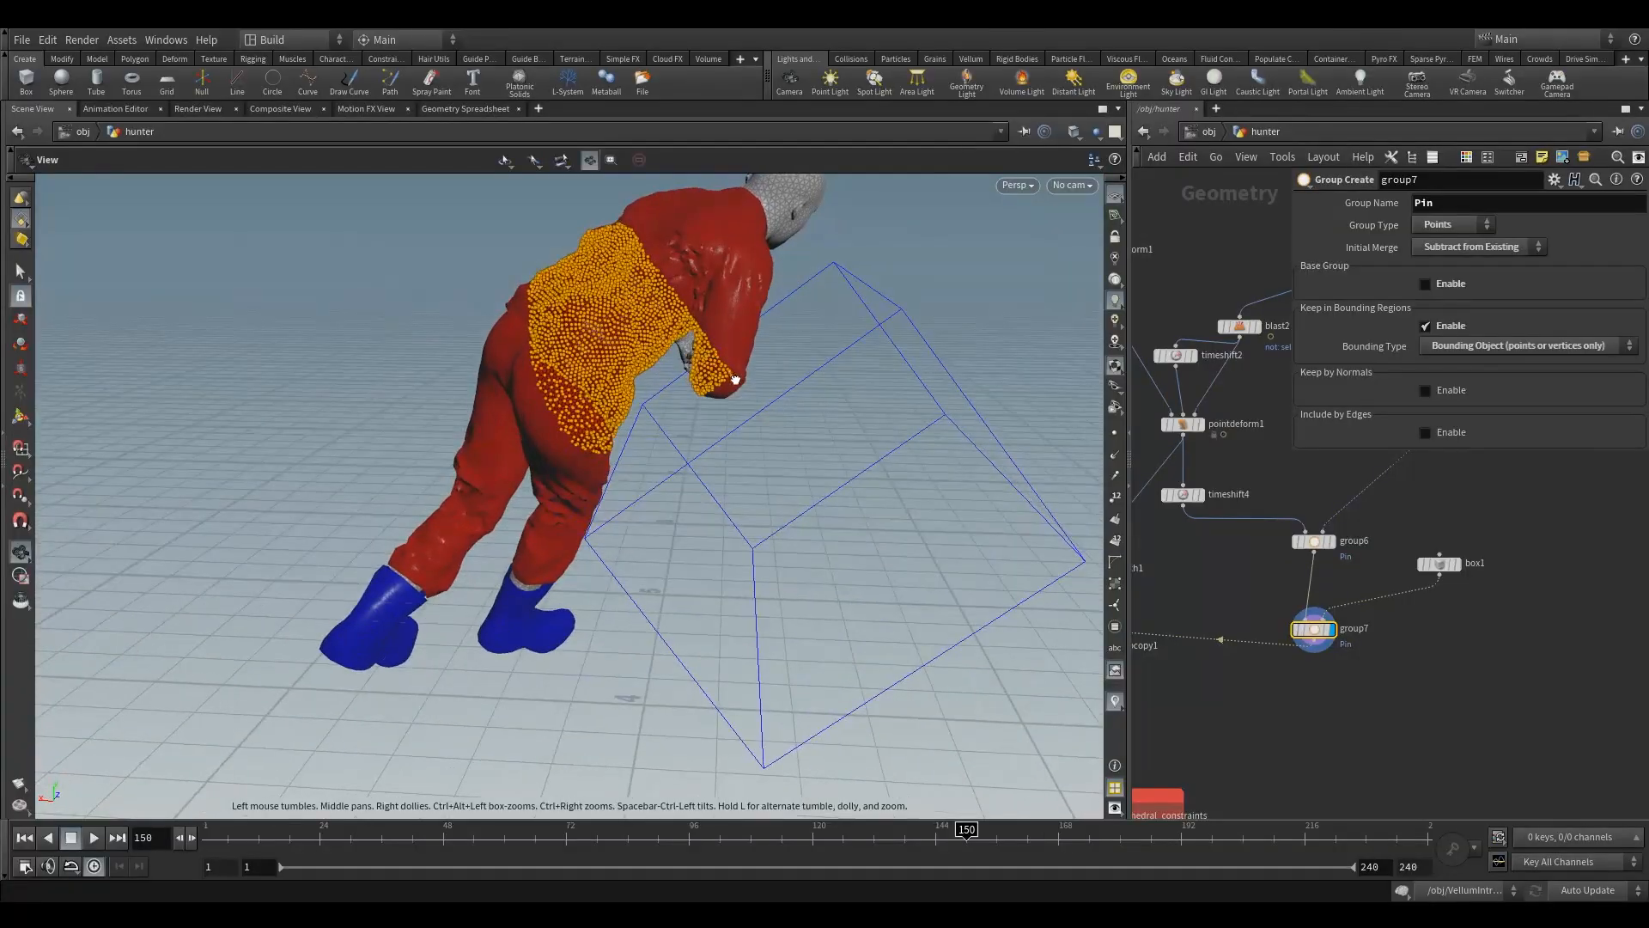
key(Return)
Set box1's size to 0.423595, 0.84091 and 1.
click(1436, 567)
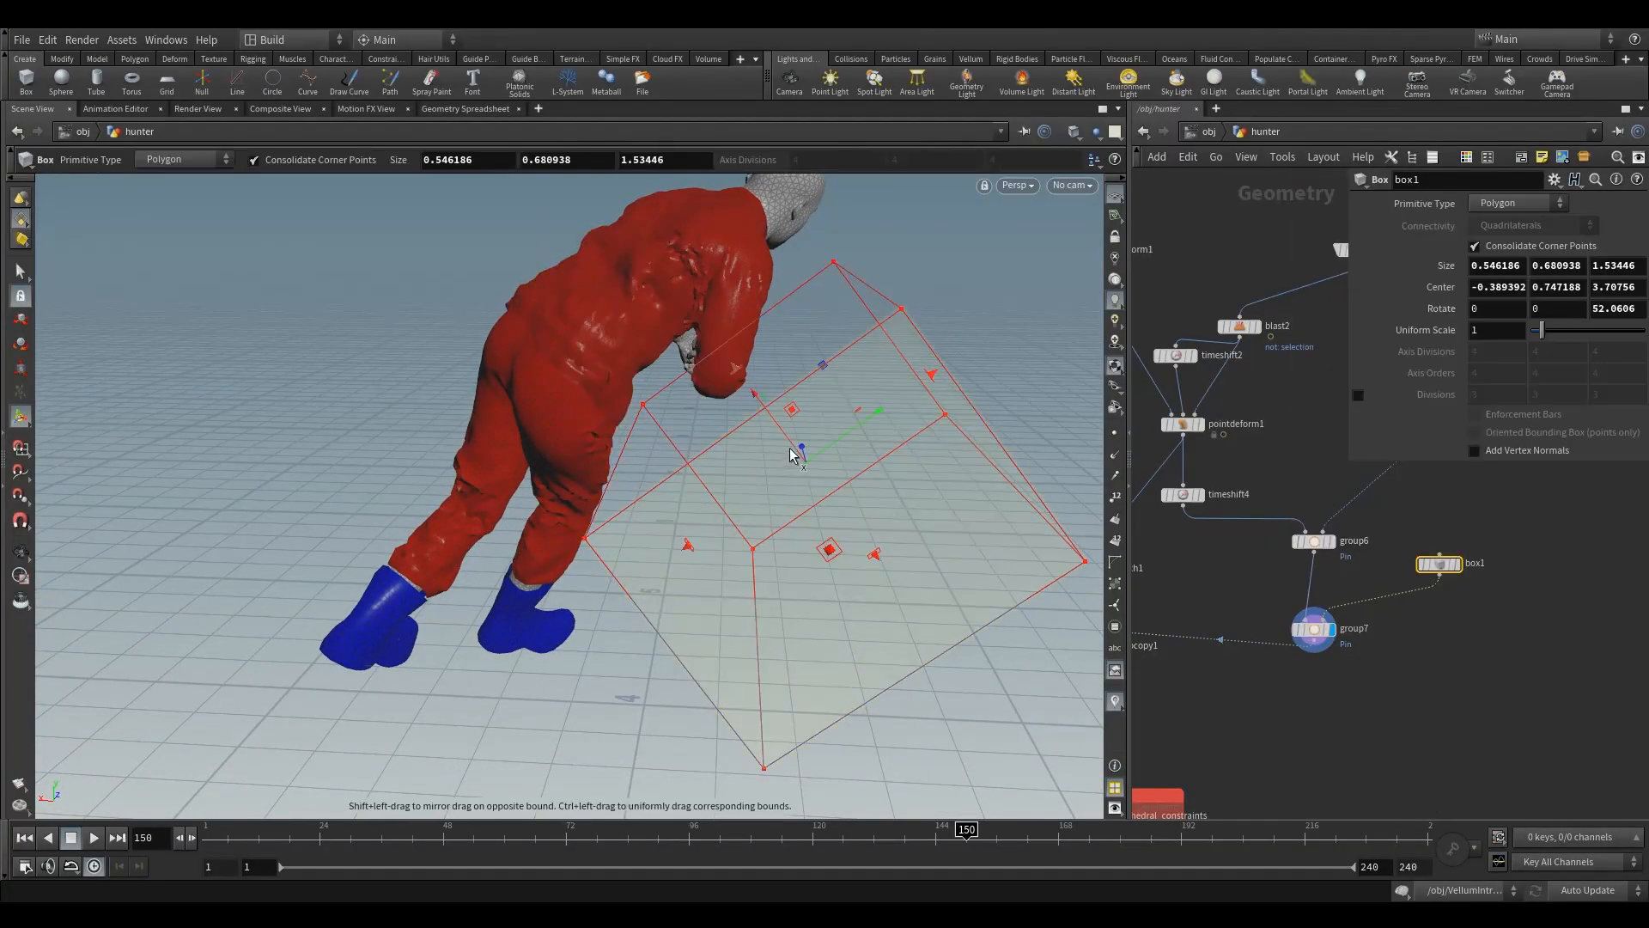
drag(1346, 339, 1184, 339)
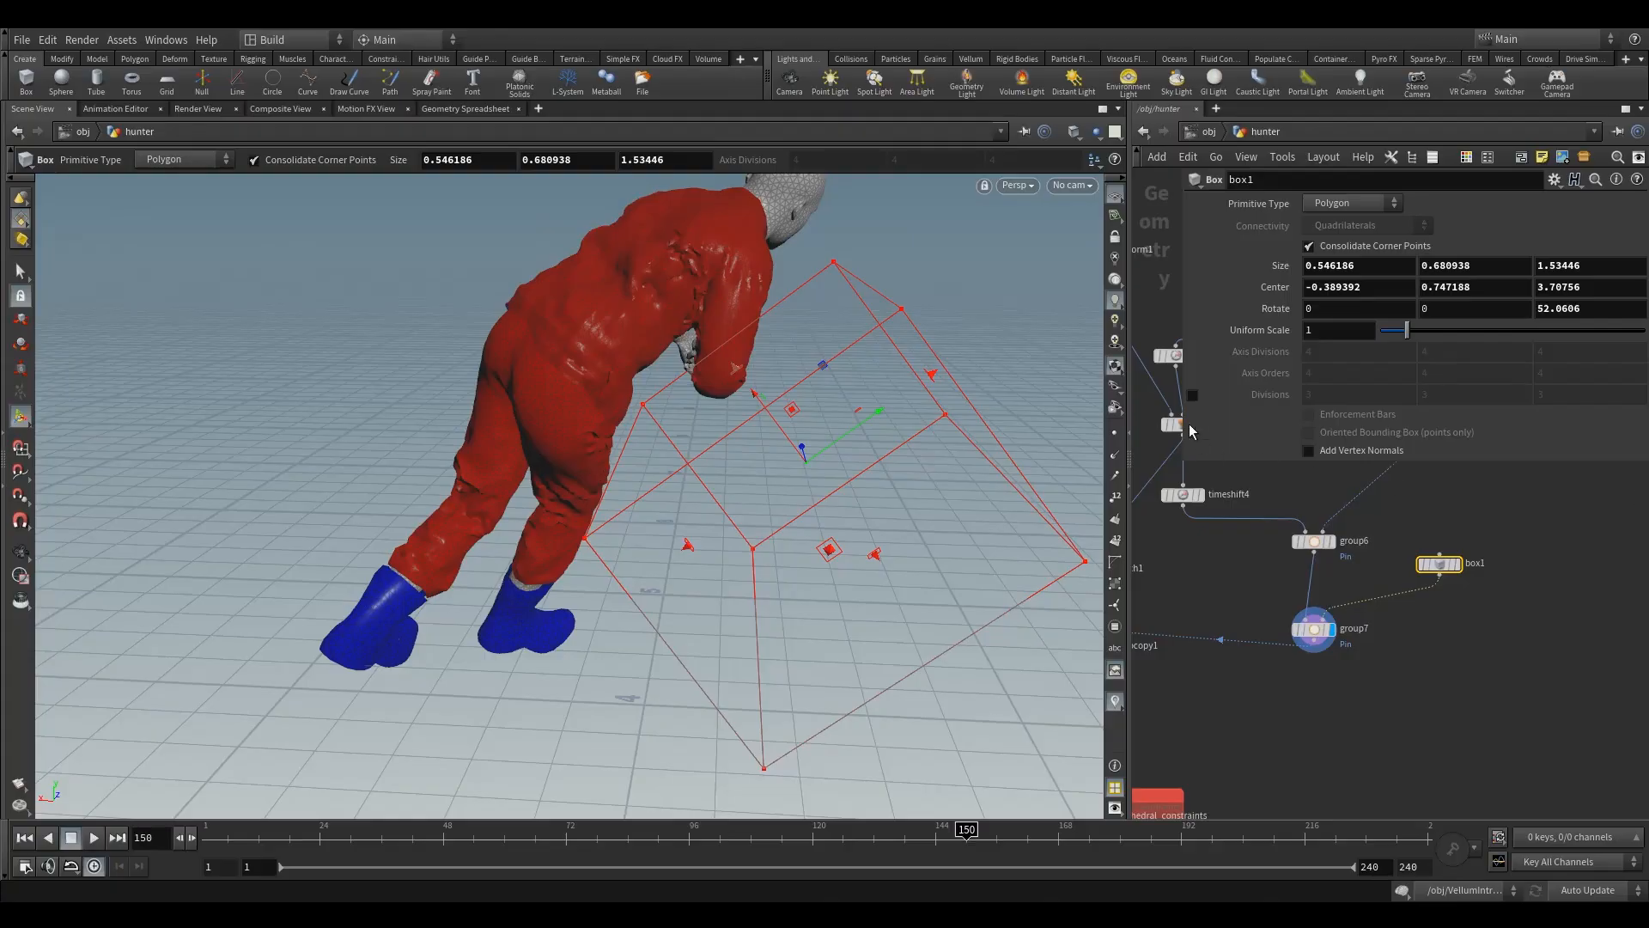
drag(1317, 270, 1432, 282)
text(423595)
key(Tab)
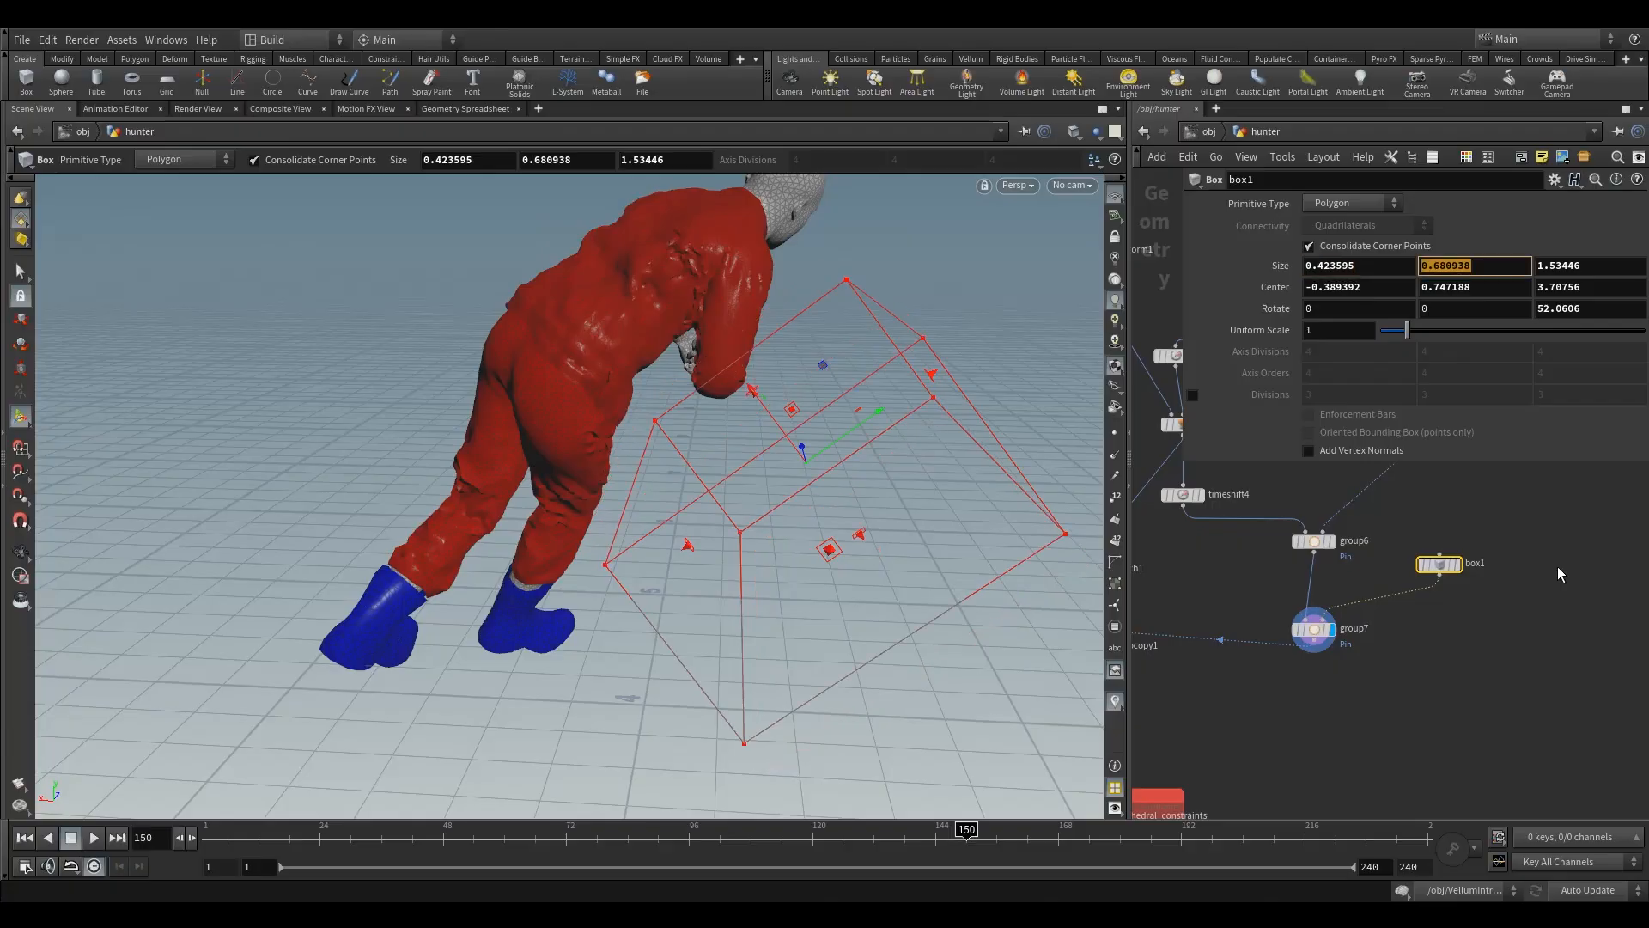
text(091)
key(Tab)
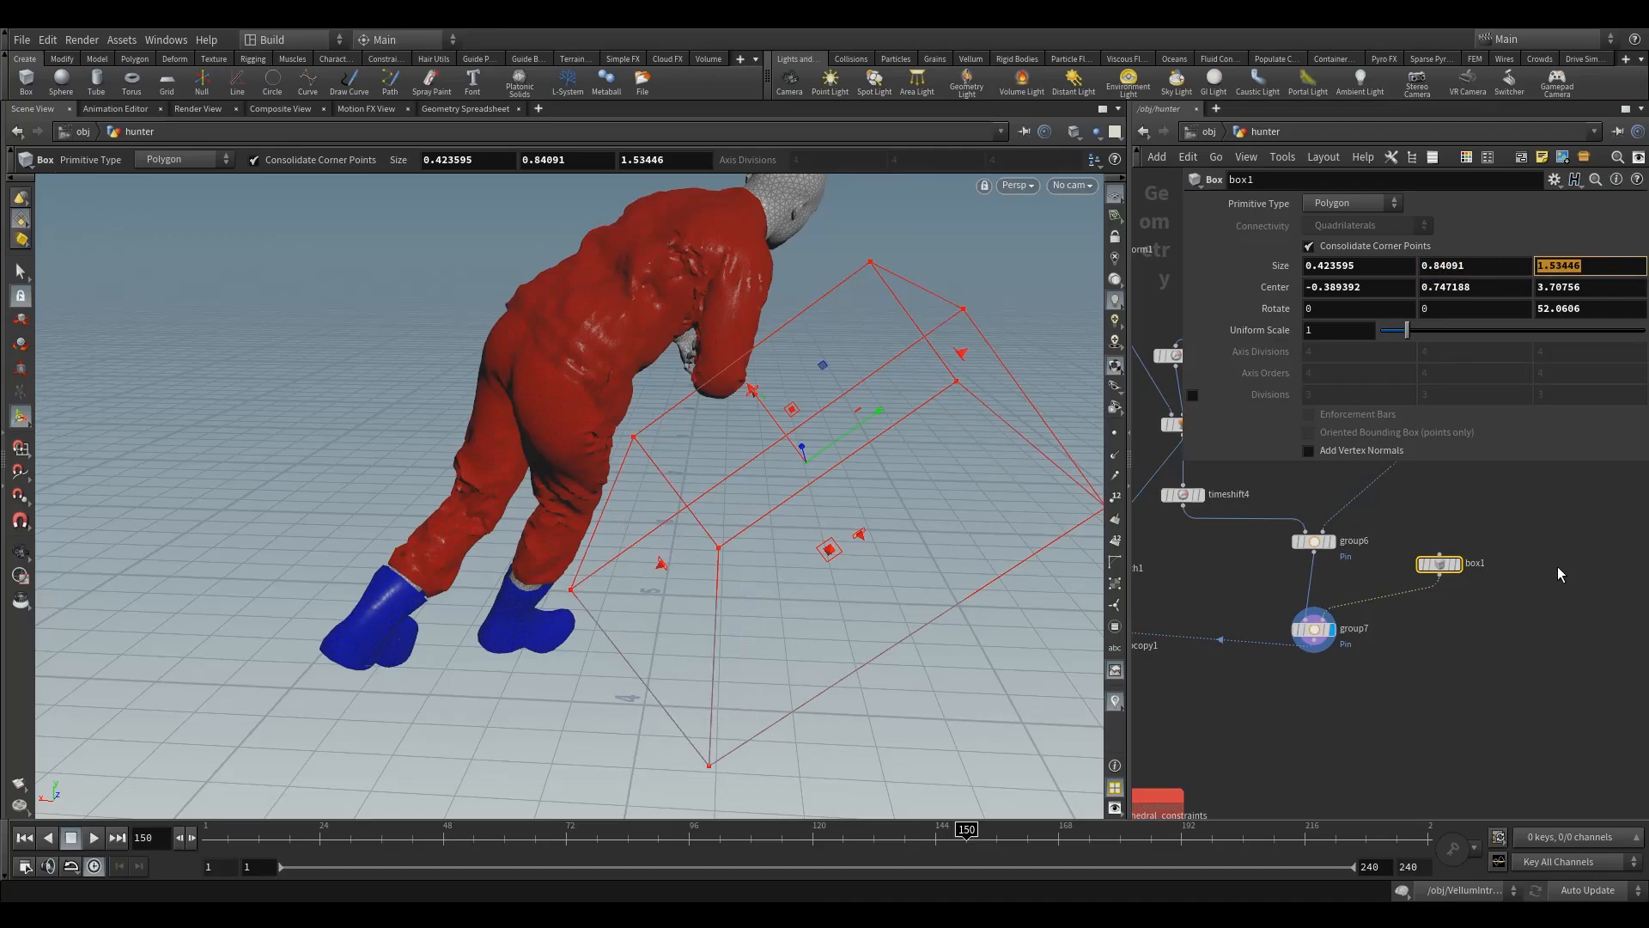
text(1)
key(Tab)
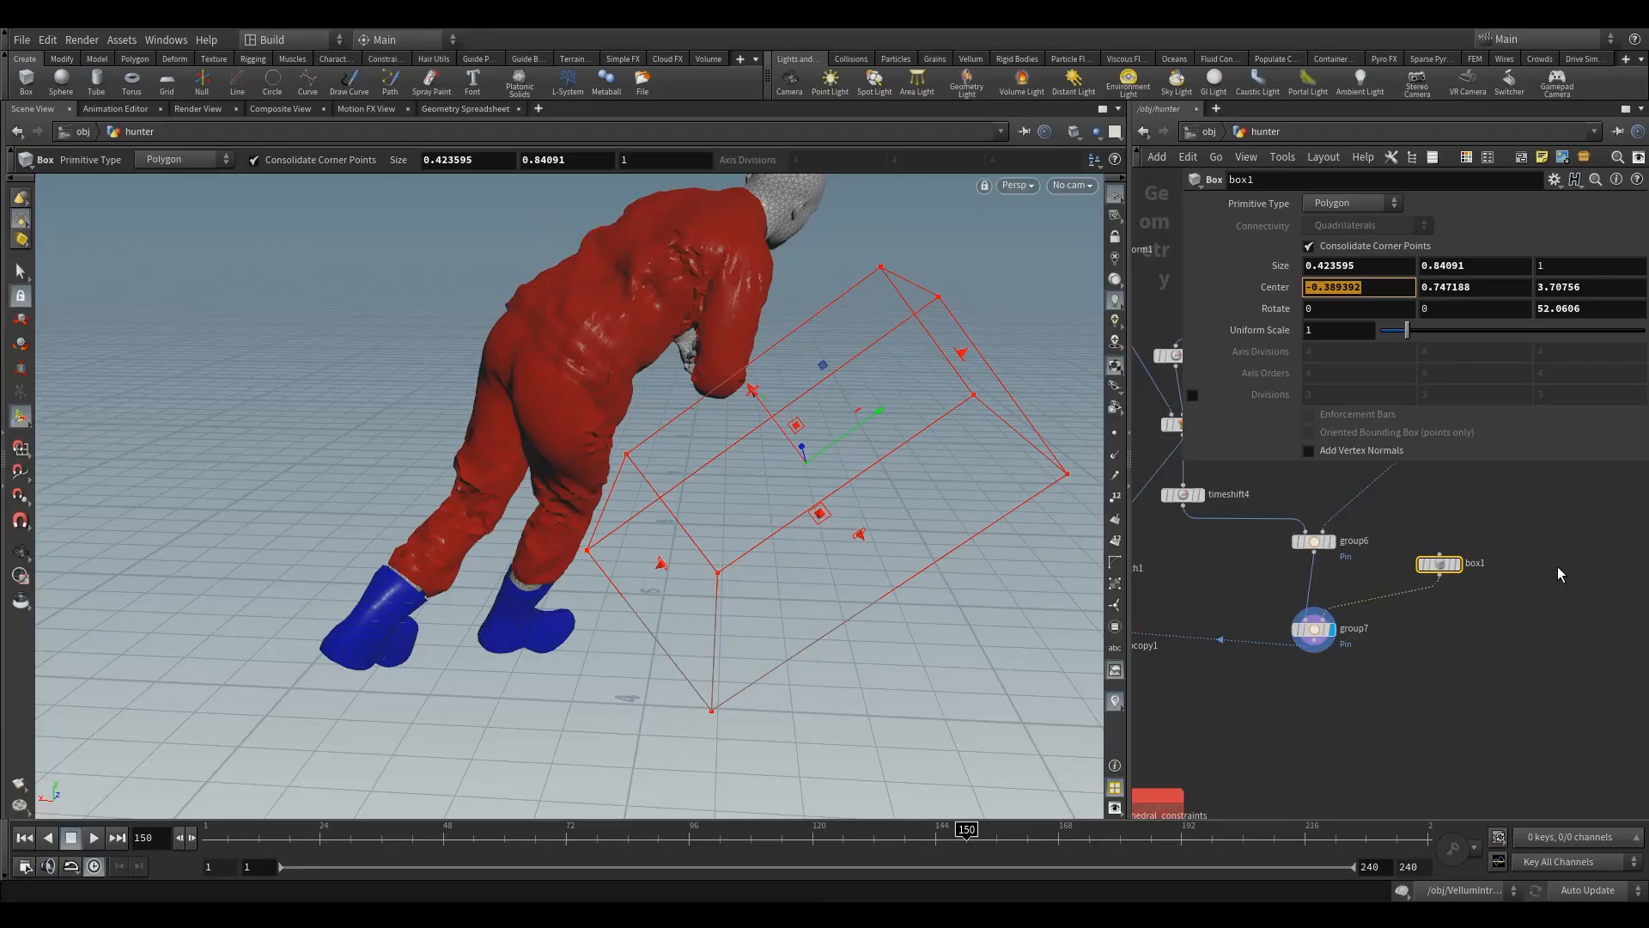
Set box1's center to -0.26315, 0.874779, 3.7543 and its rotation to -1.32587 in Y and 19.5574 in Z.
text(-0.26315)
key(Tab)
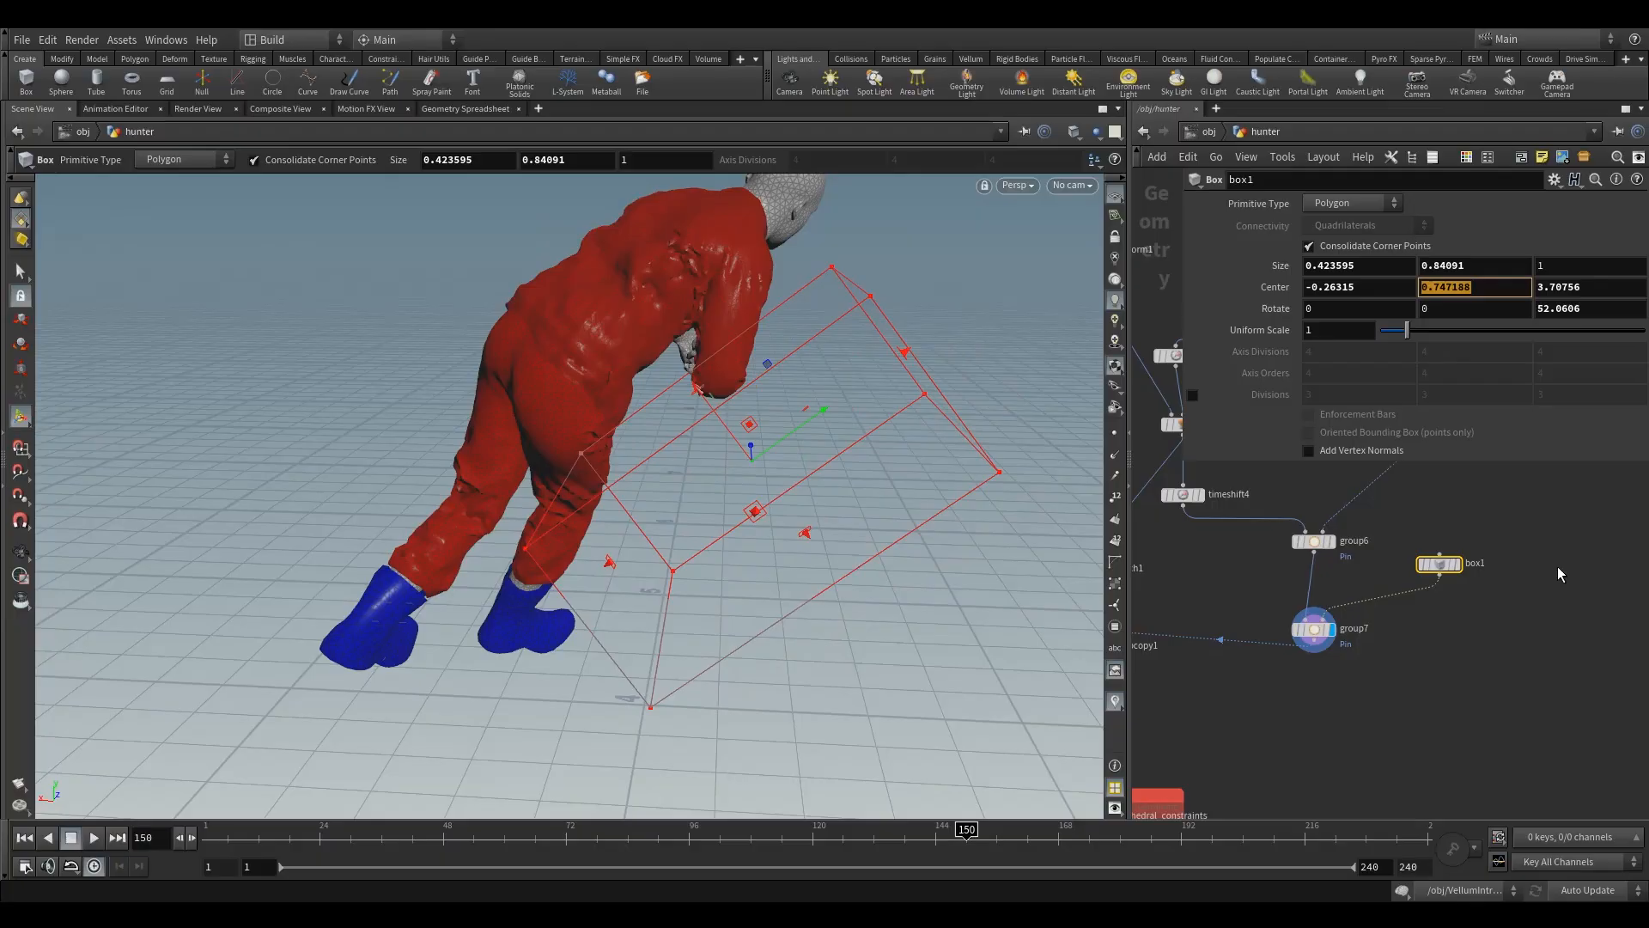
text(0)
key(Tab)
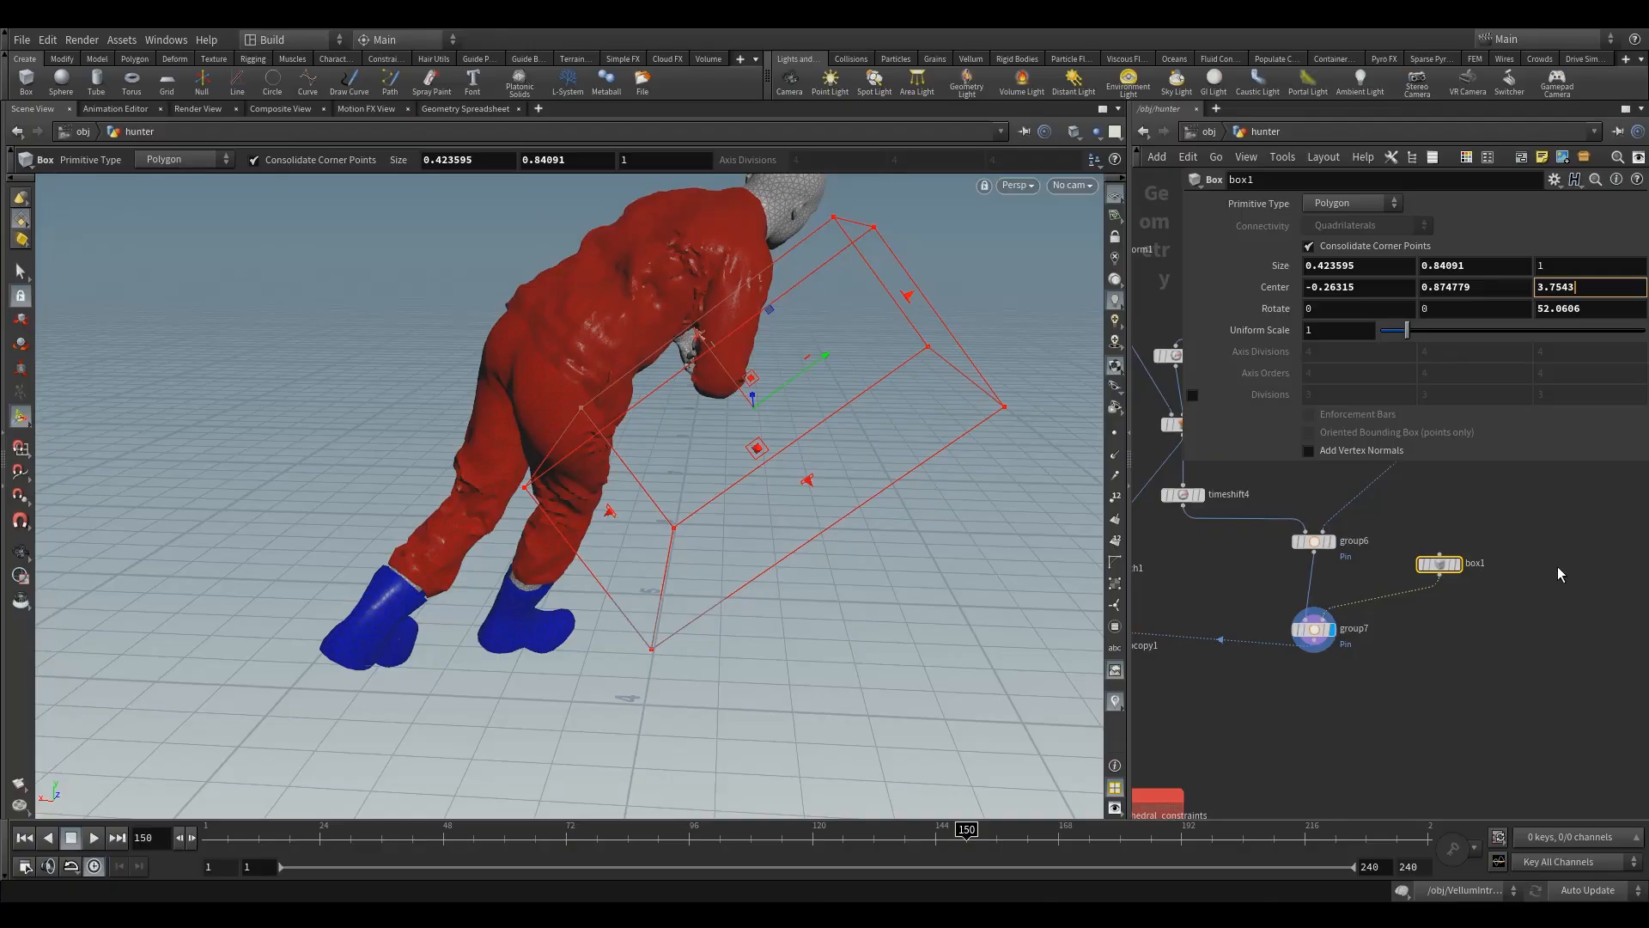
click(1440, 308)
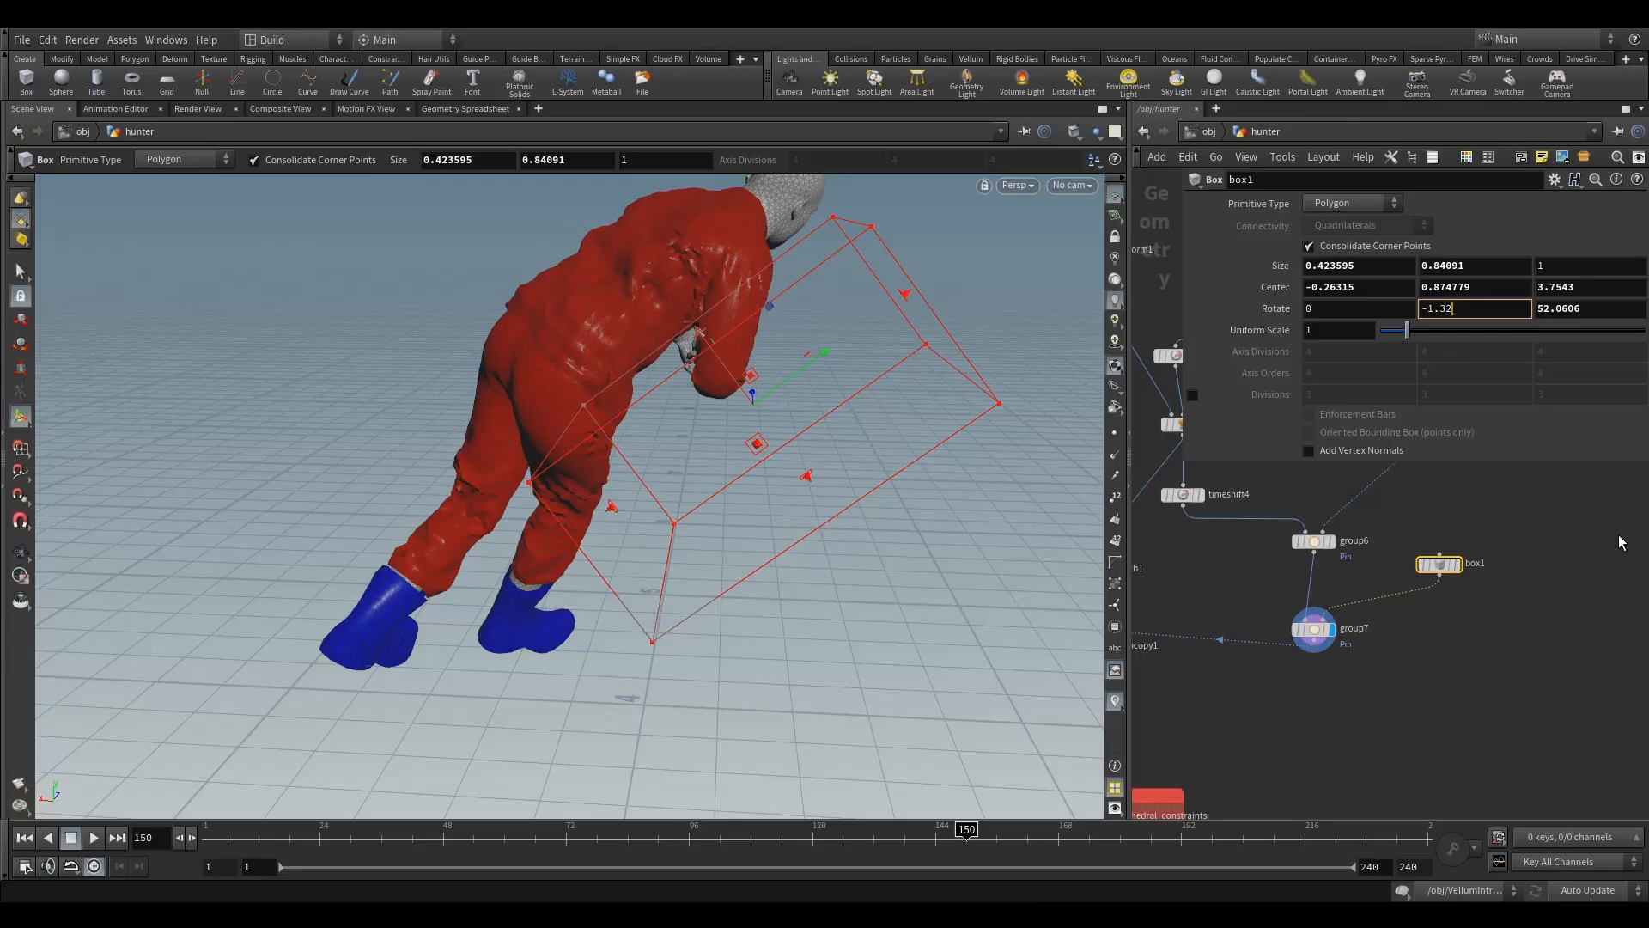
key(Tab)
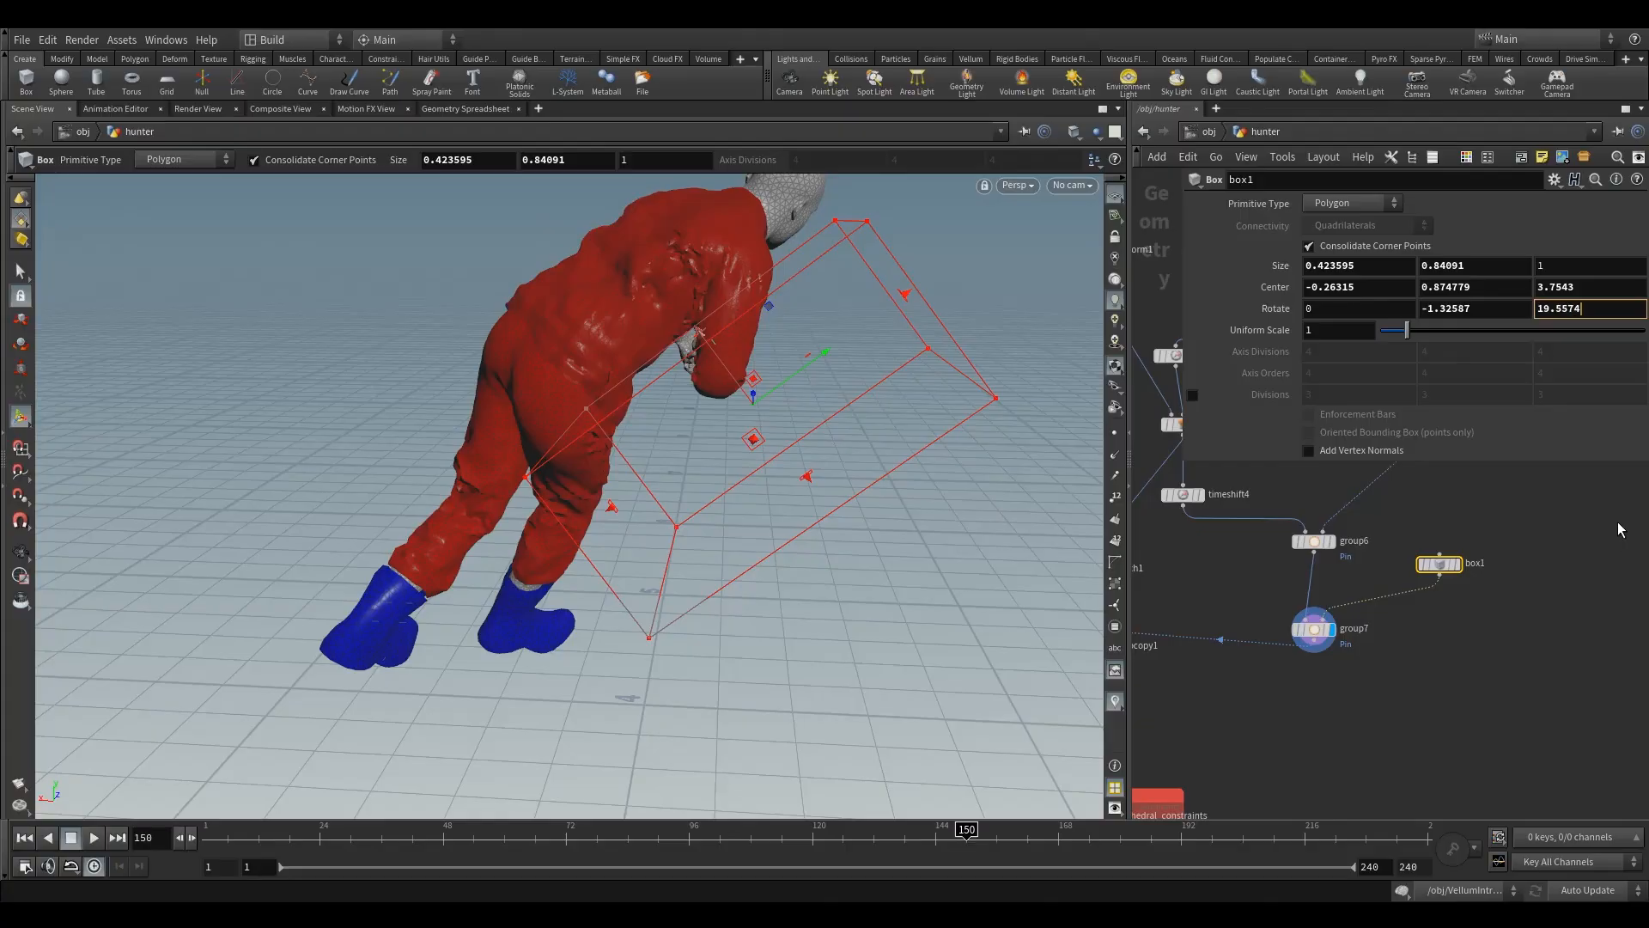
key(Return)
Select group7 and examine its Pin points across the hunter's back, waist and bent arm from several angles.
click(1310, 630)
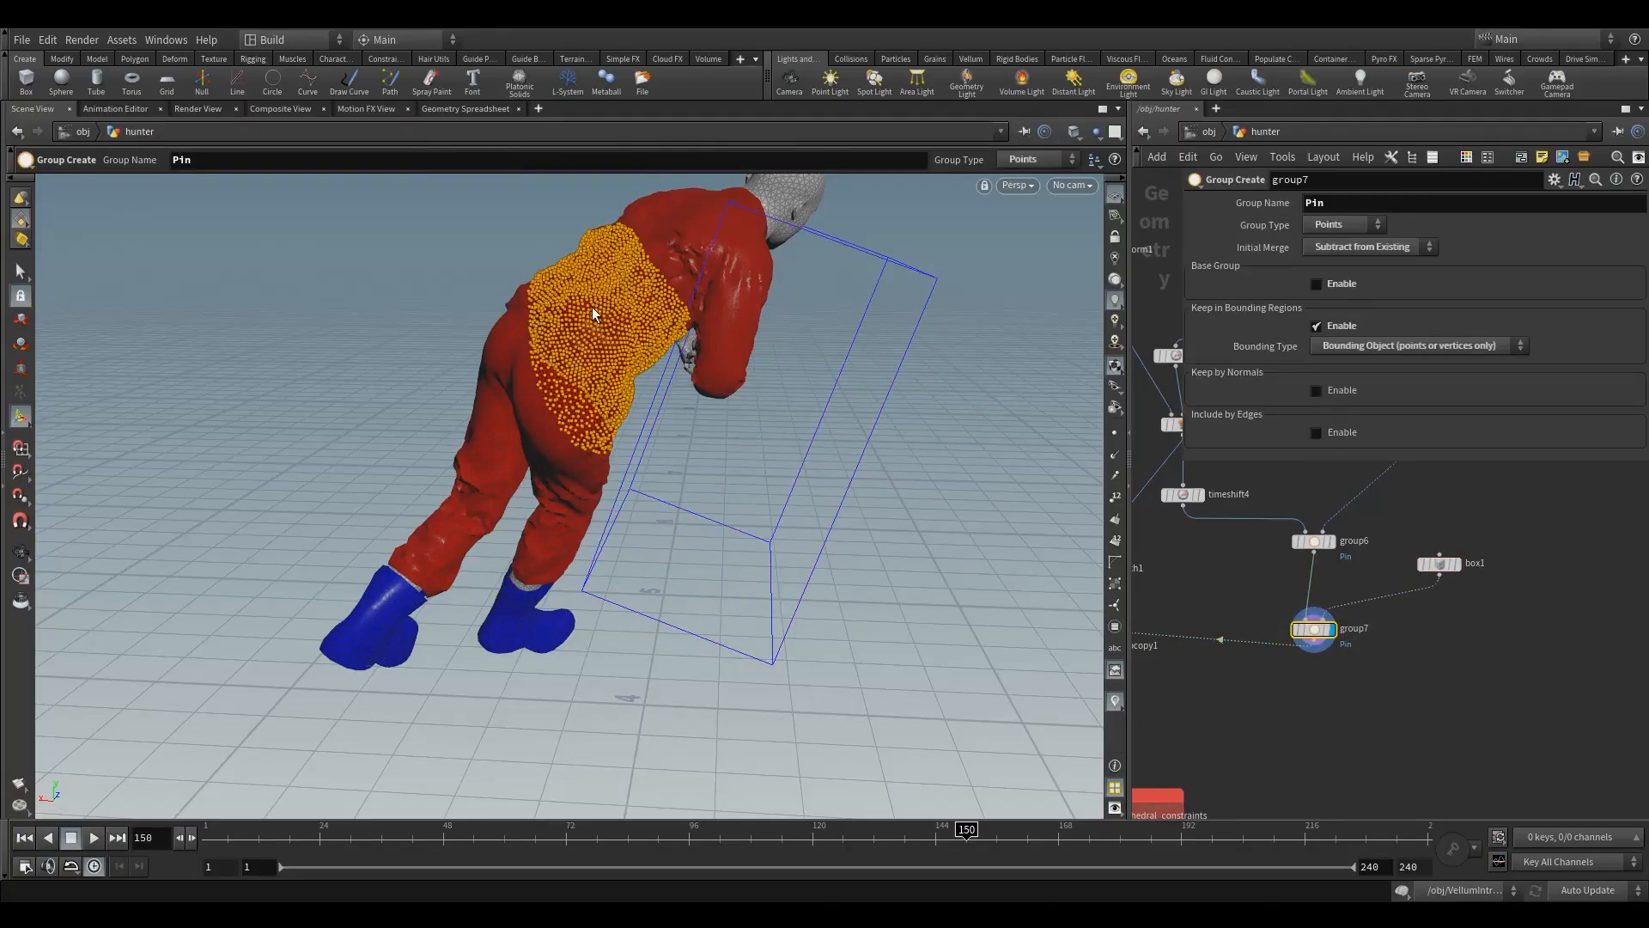
alt+drag(678, 335, 729, 302)
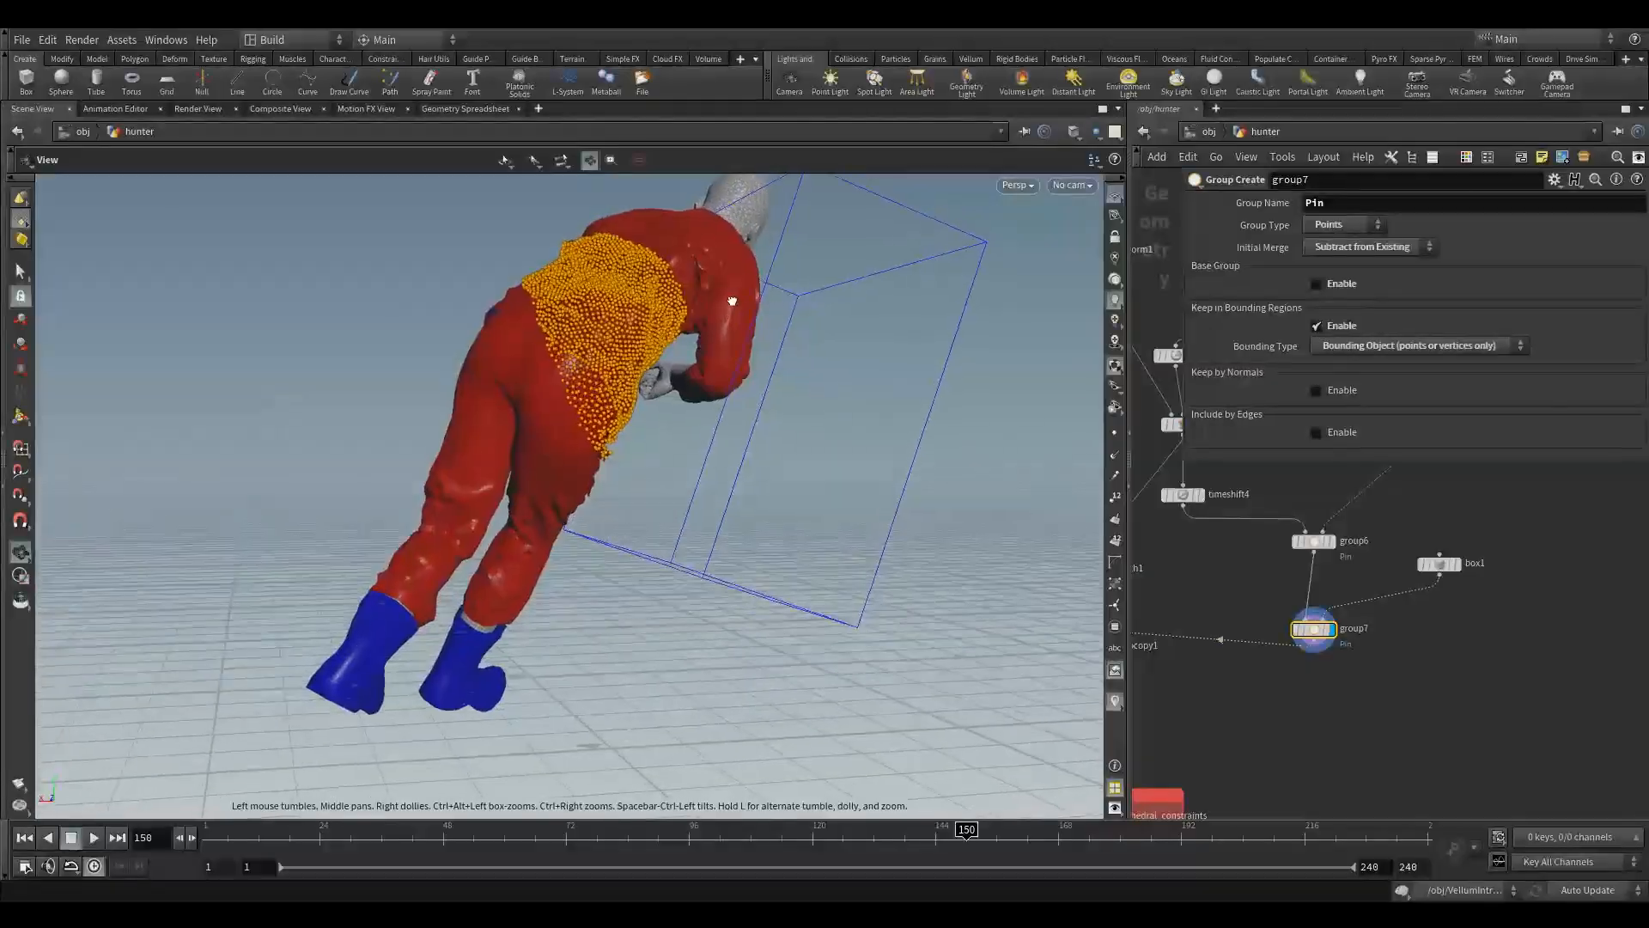
alt+right_drag(729, 302, 850, 294)
alt+drag(730, 390, 631, 396)
alt+right_drag(631, 395, 498, 434)
alt+drag(498, 435, 656, 398)
alt+right_drag(655, 398, 716, 406)
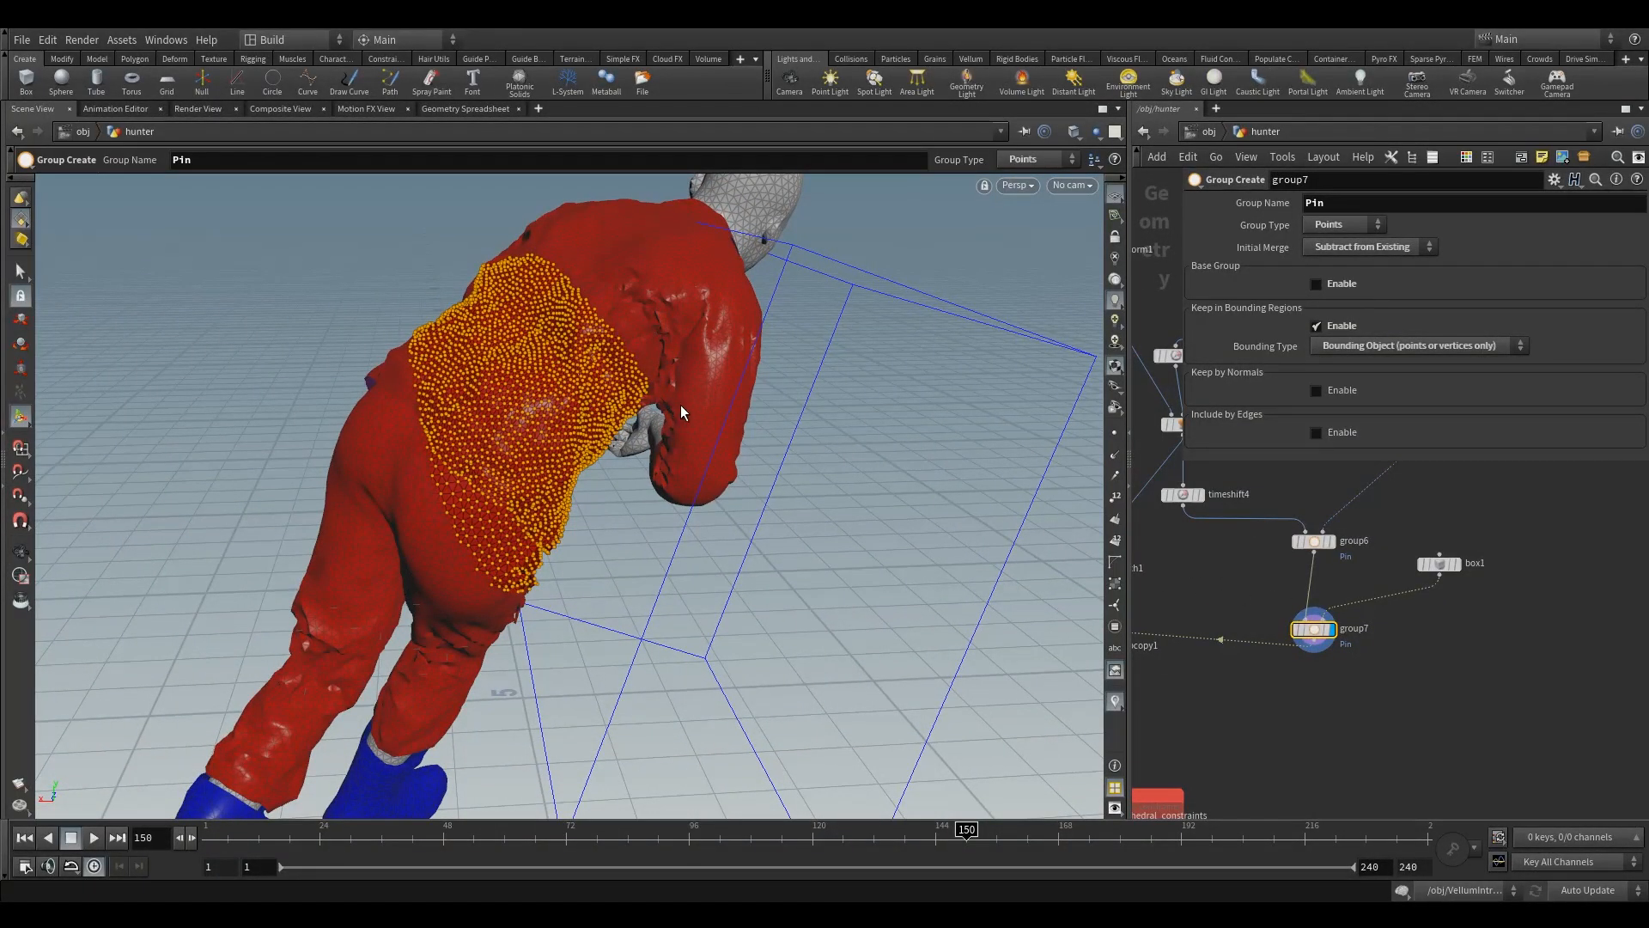
alt+drag(675, 259, 637, 404)
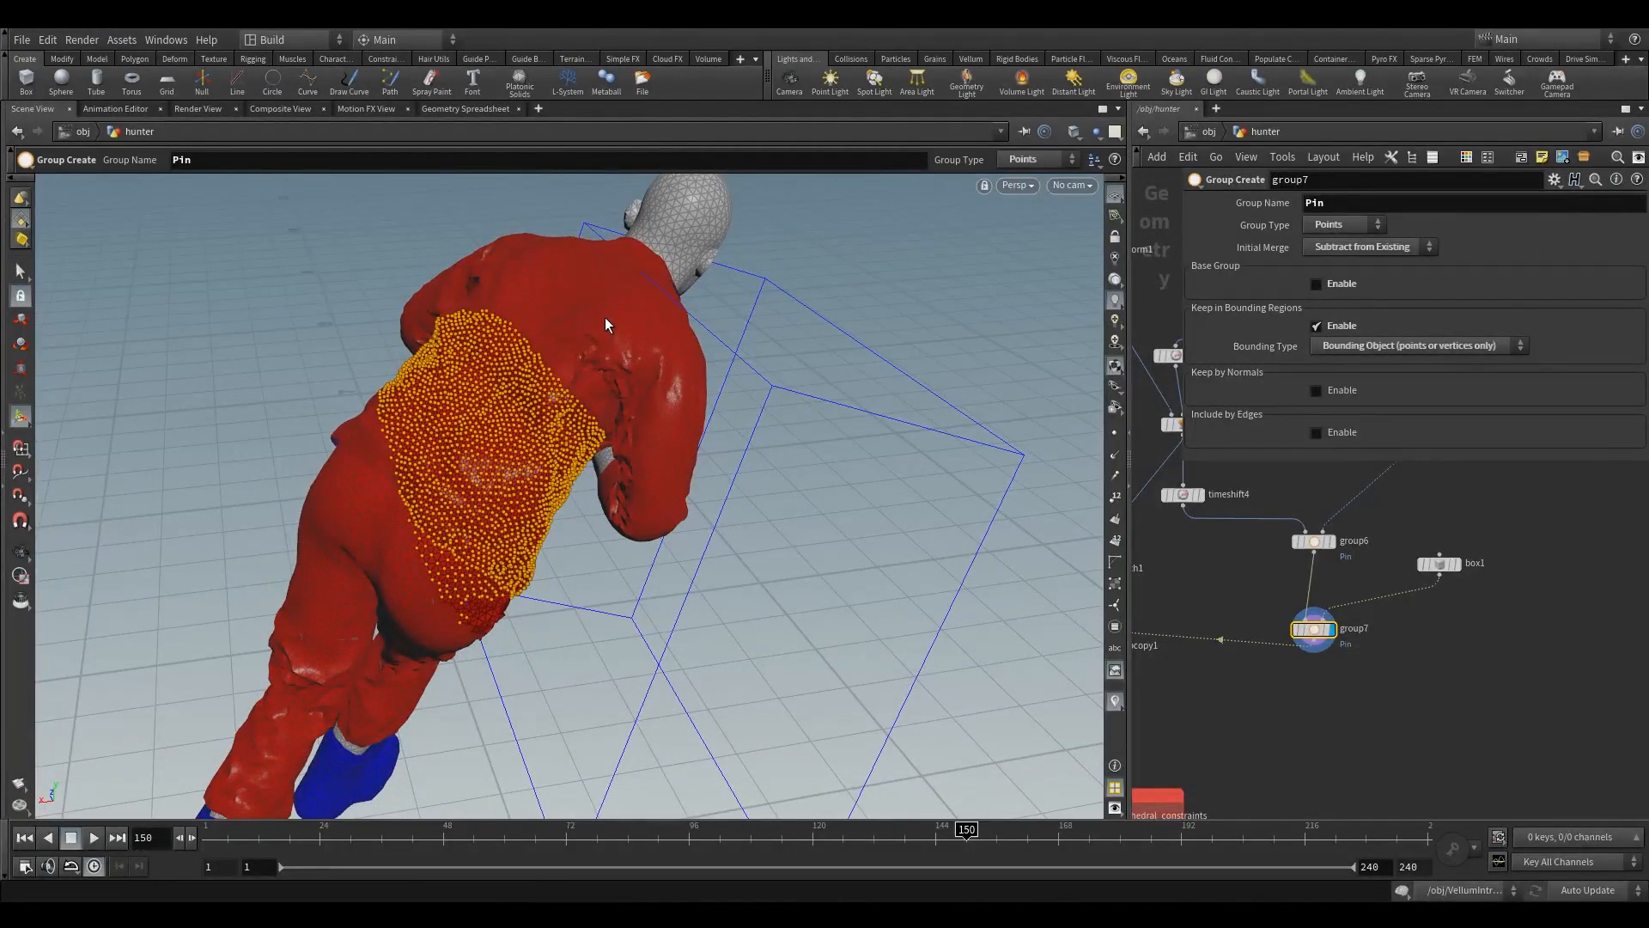
alt+drag(604, 317, 595, 398)
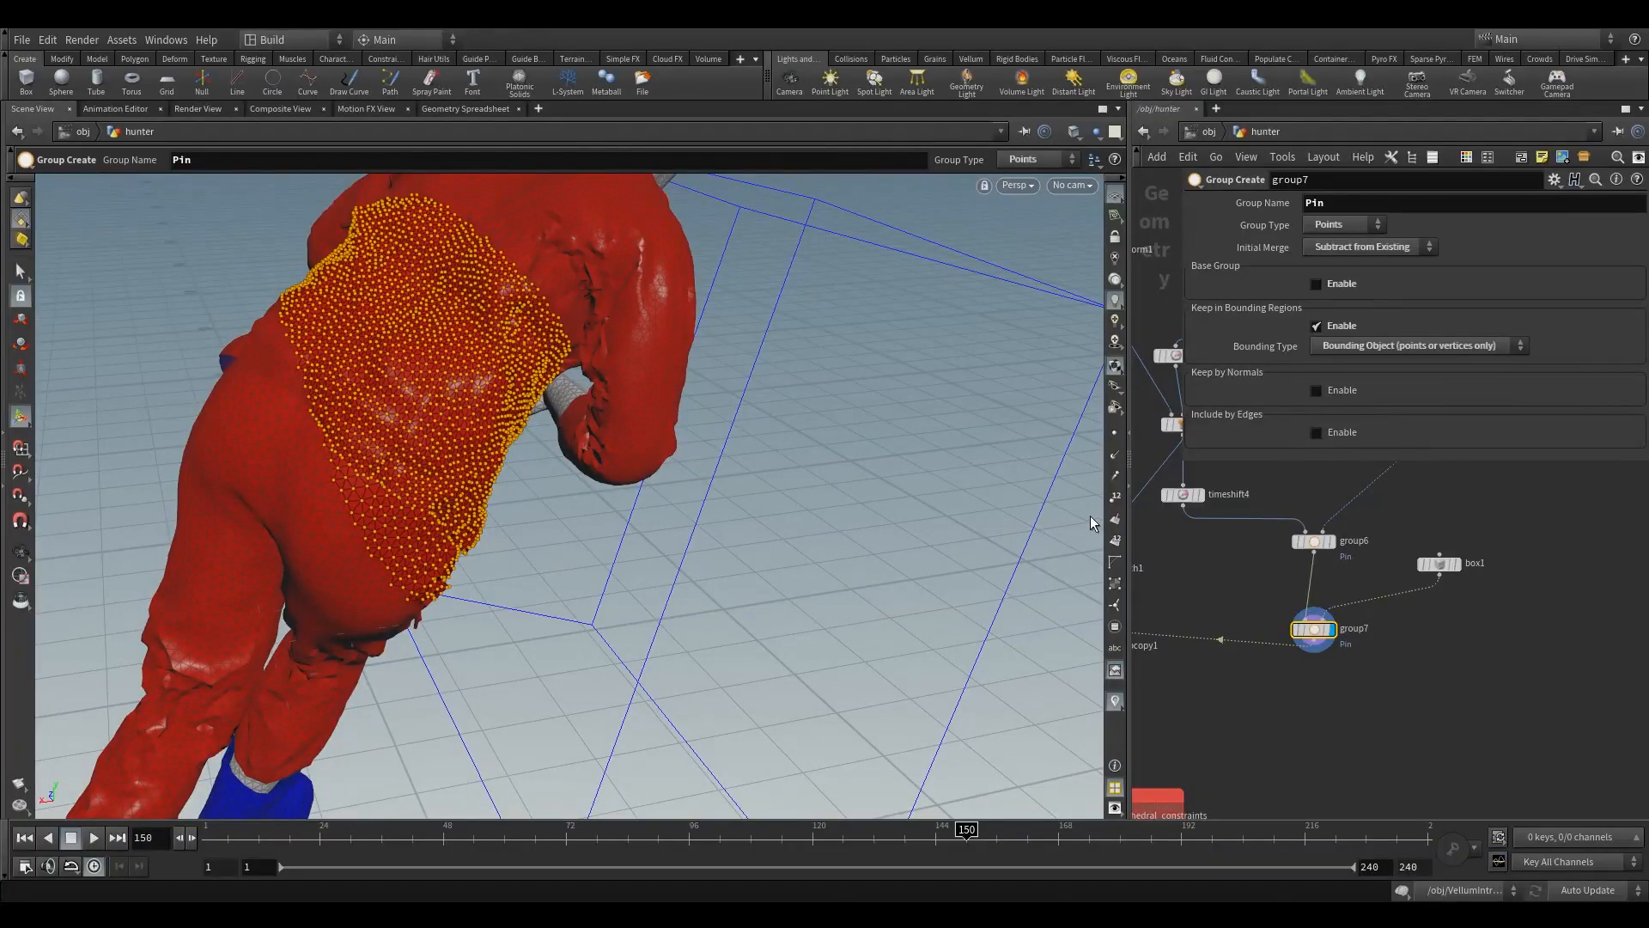
Select blast3 and display it to inspect the isolated part of the crocodile's snout.
scroll(591, 409, down, 3)
middle_drag(1232, 526, 1319, 743)
scroll(1369, 658, down, 4)
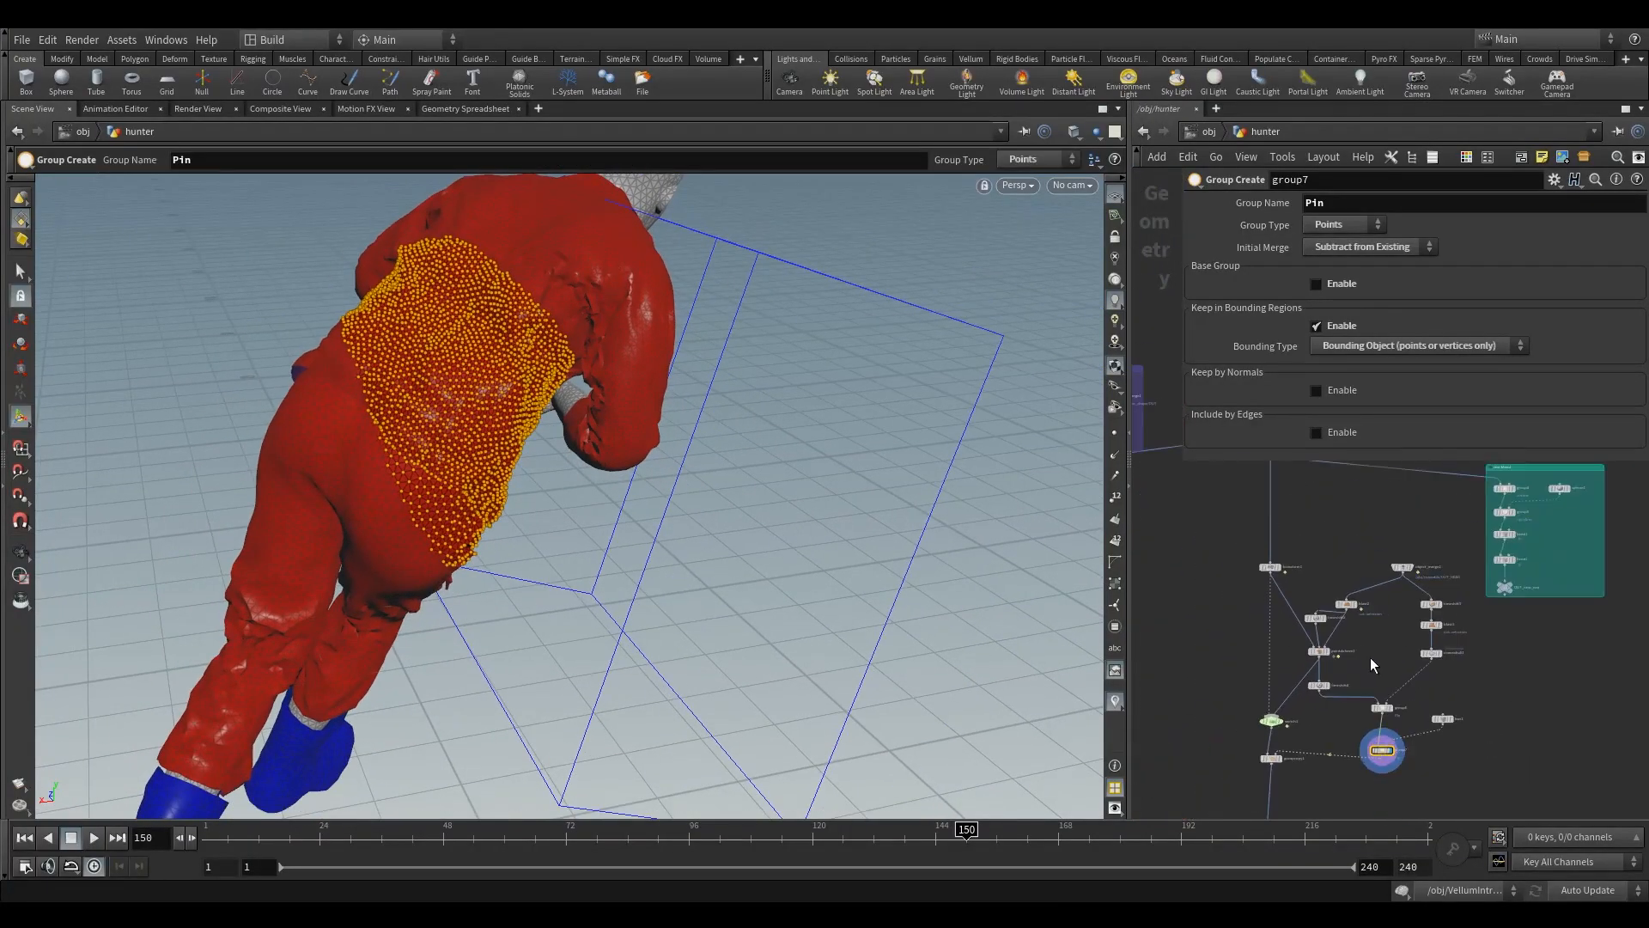
scroll(1369, 657, down, 2)
scroll(1409, 627, up, 3)
click(1467, 624)
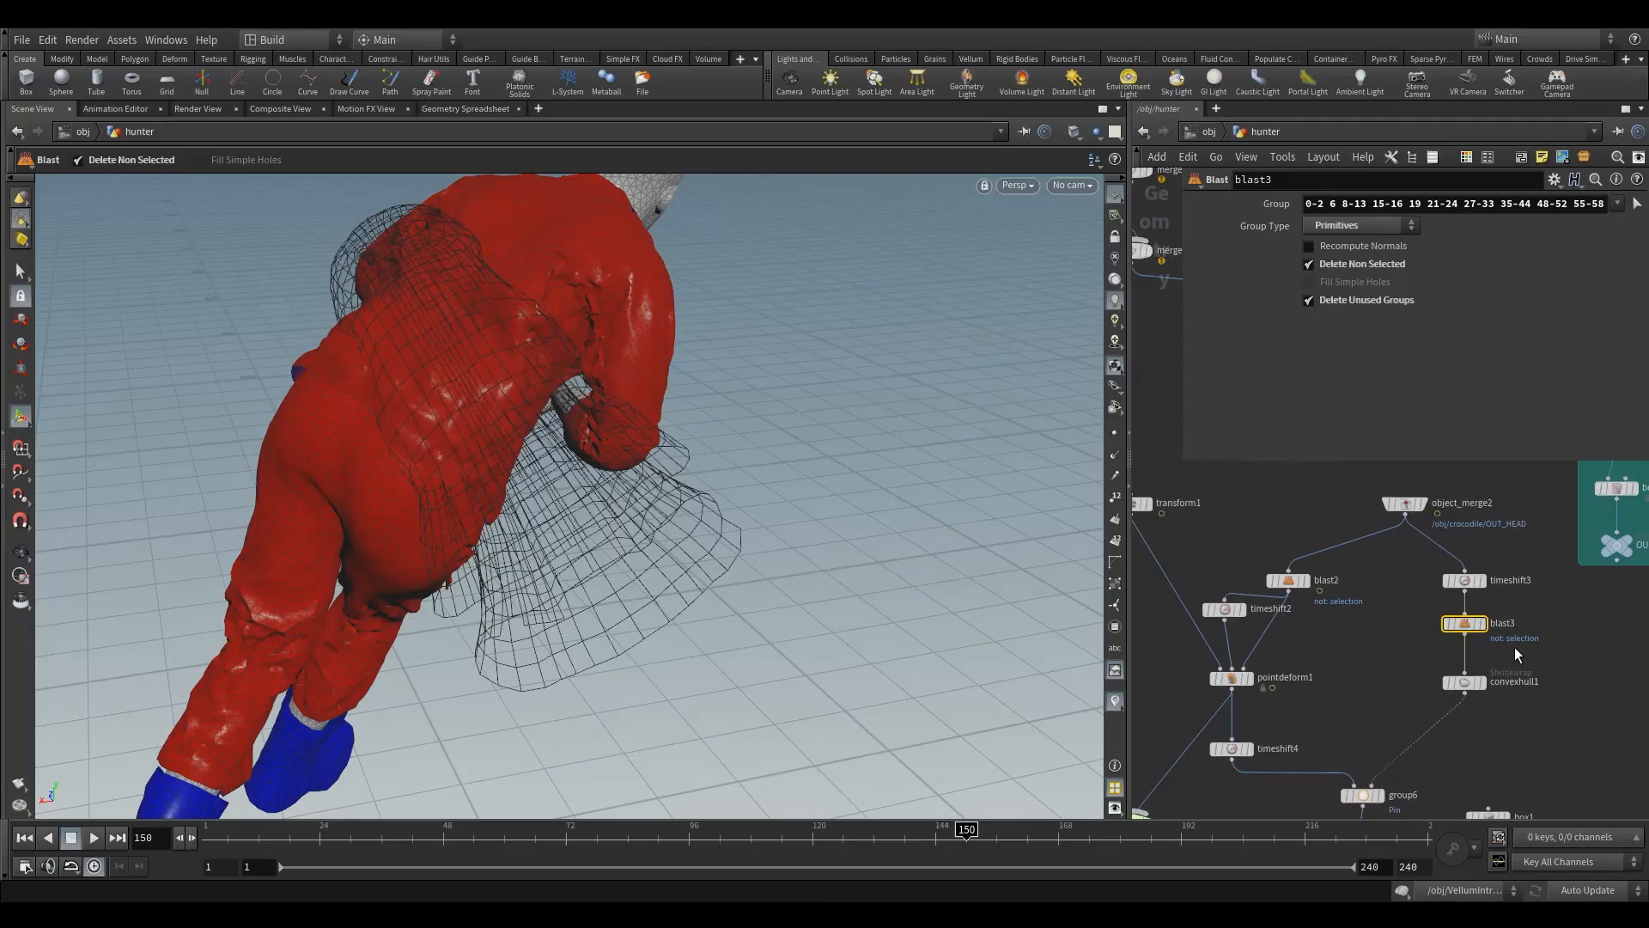
mouse_move(1468, 633)
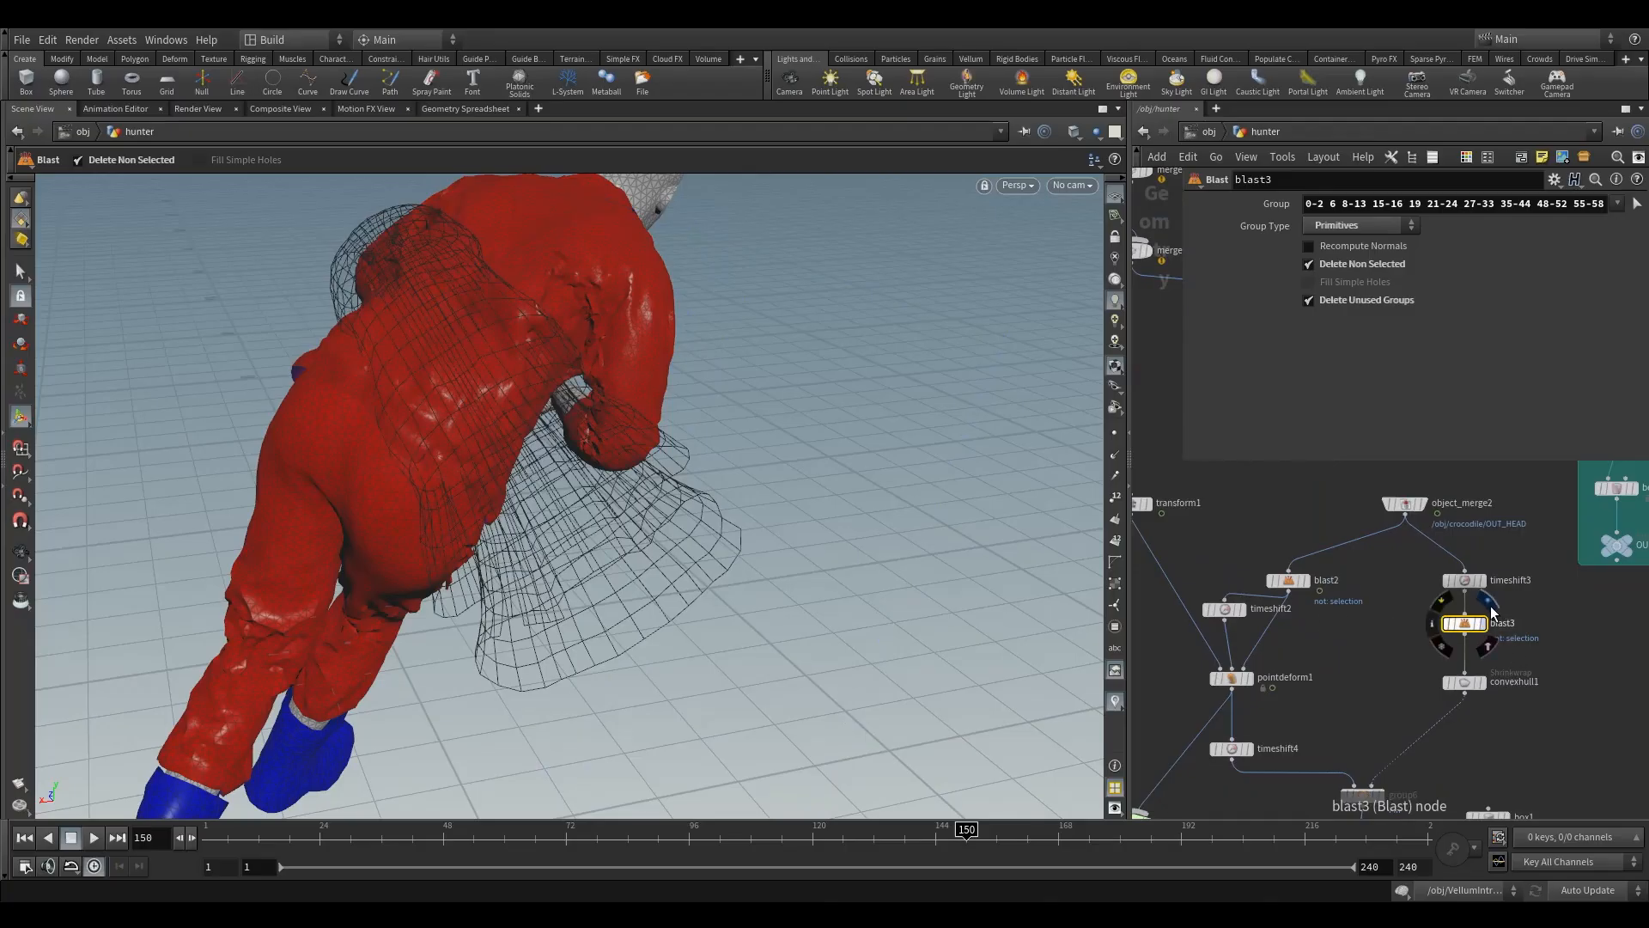
click(1491, 609)
middle_drag(1380, 668, 1340, 565)
scroll(1339, 565, down, 2)
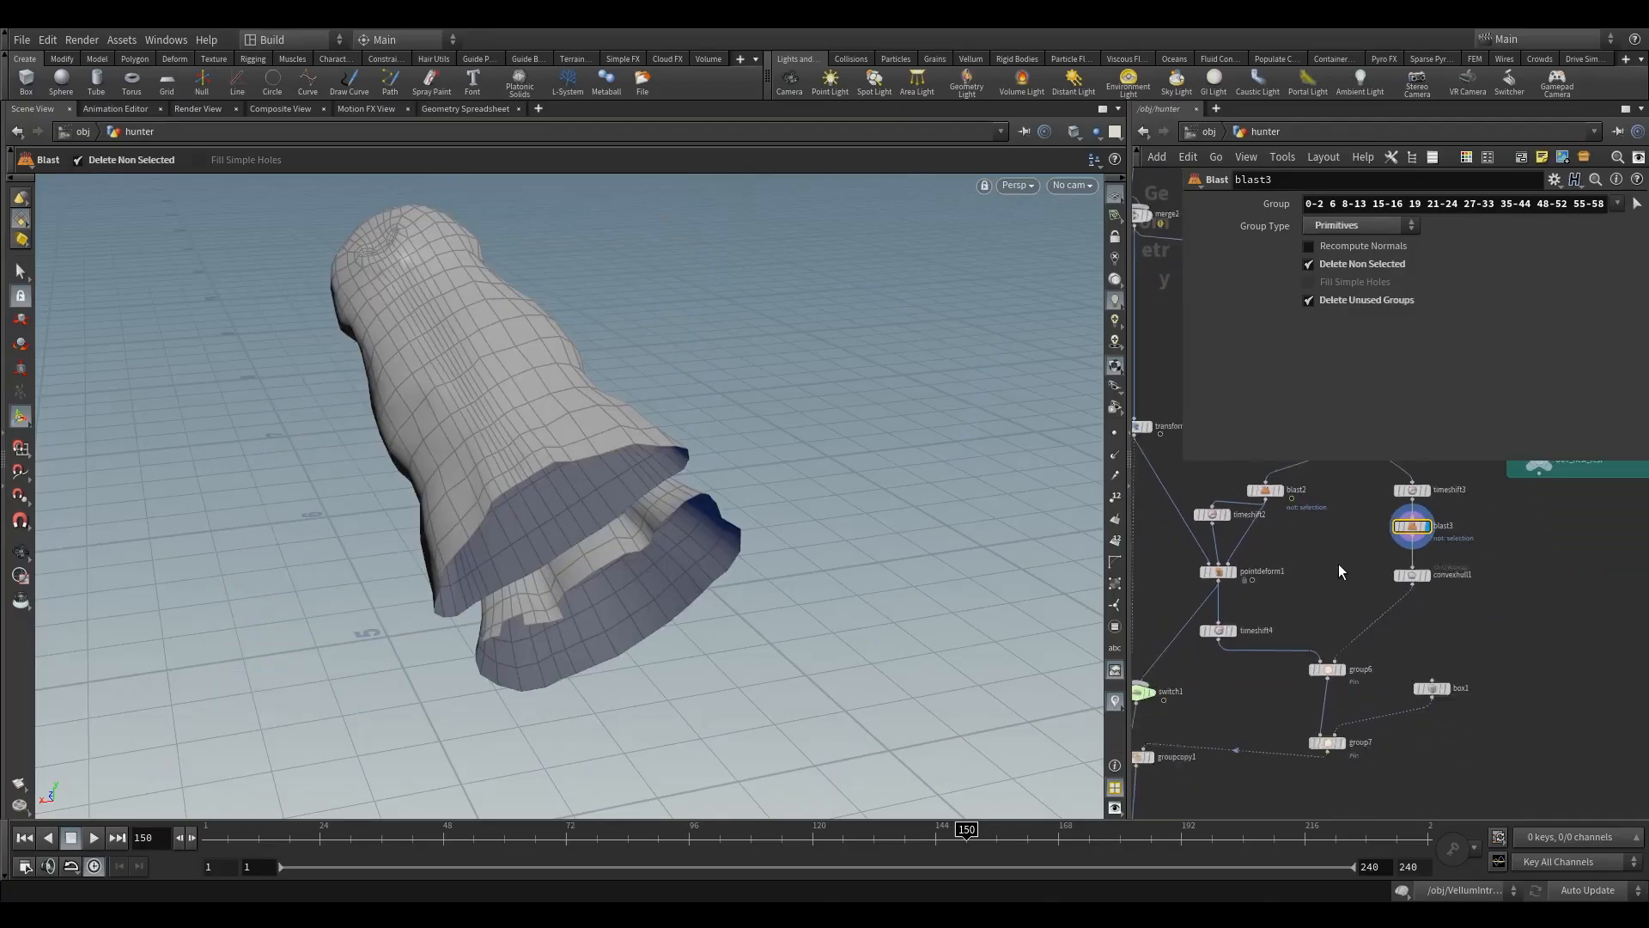
Display group7 again and examine its Pin points from the hunter's front.
click(1349, 700)
click(1333, 714)
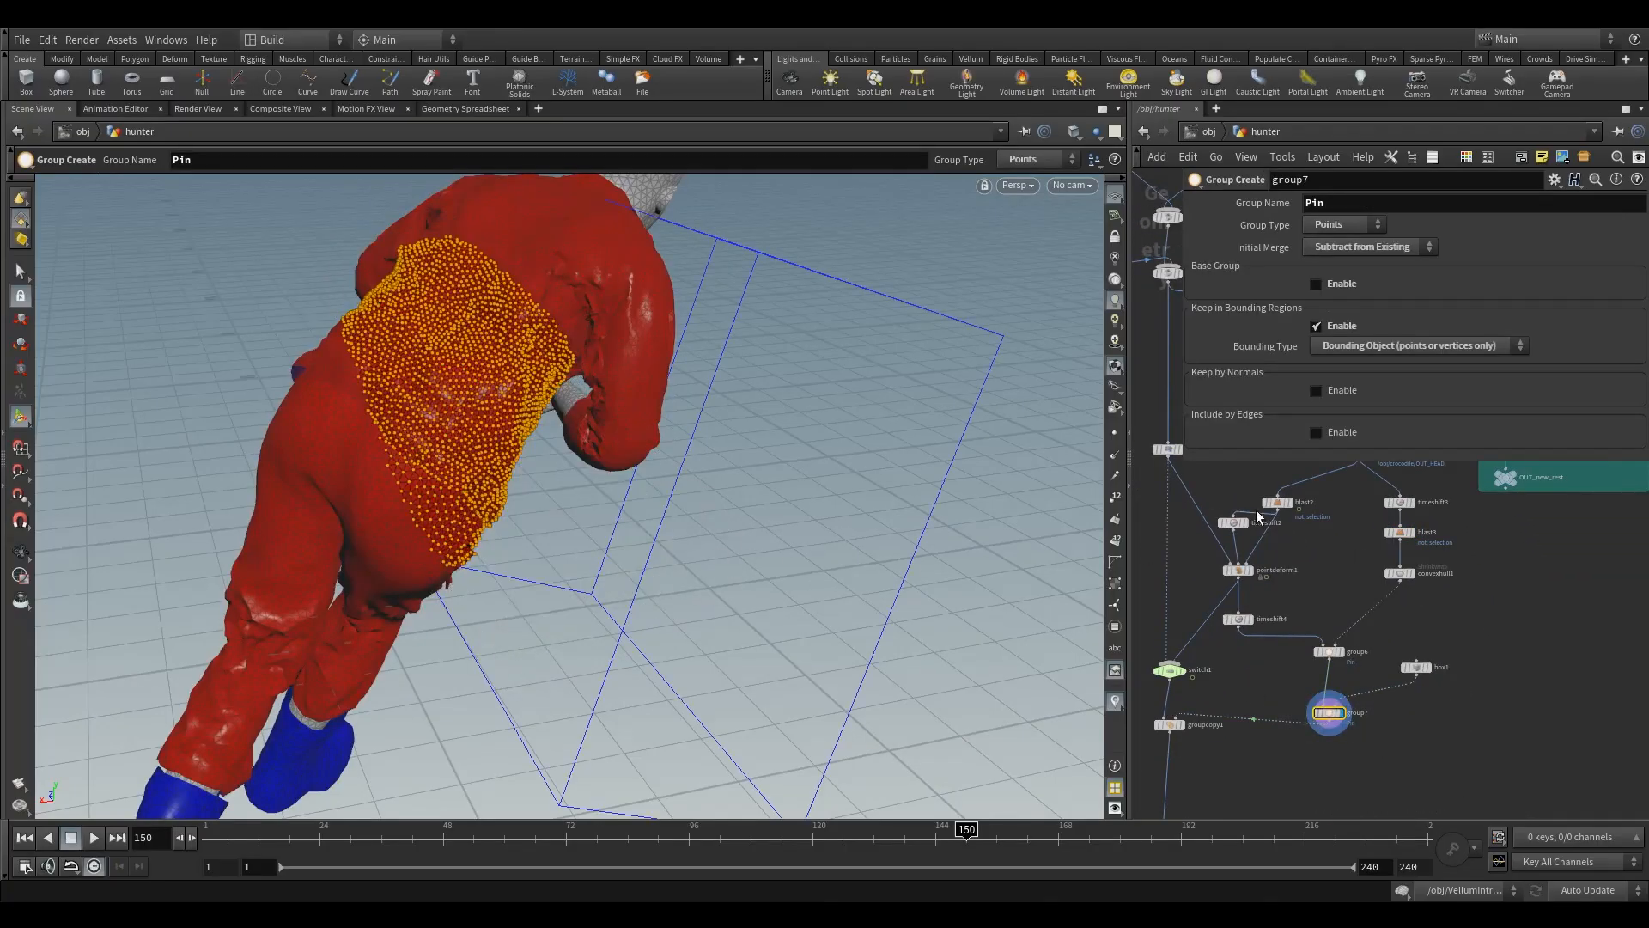
key(Escape)
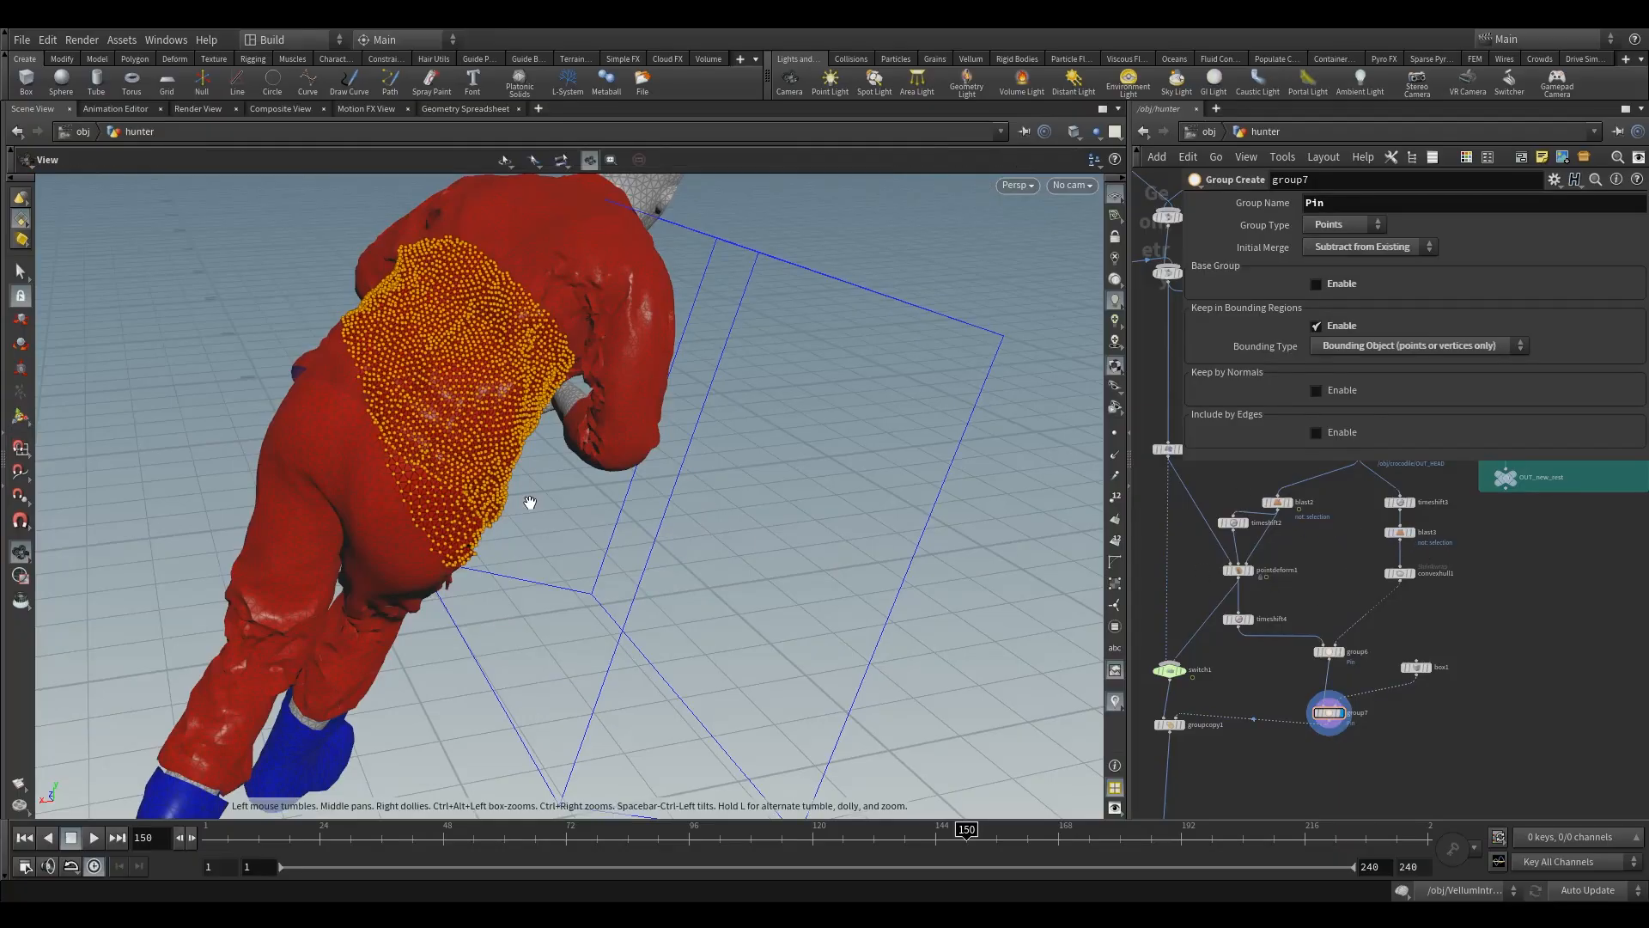
drag(534, 497, 357, 441)
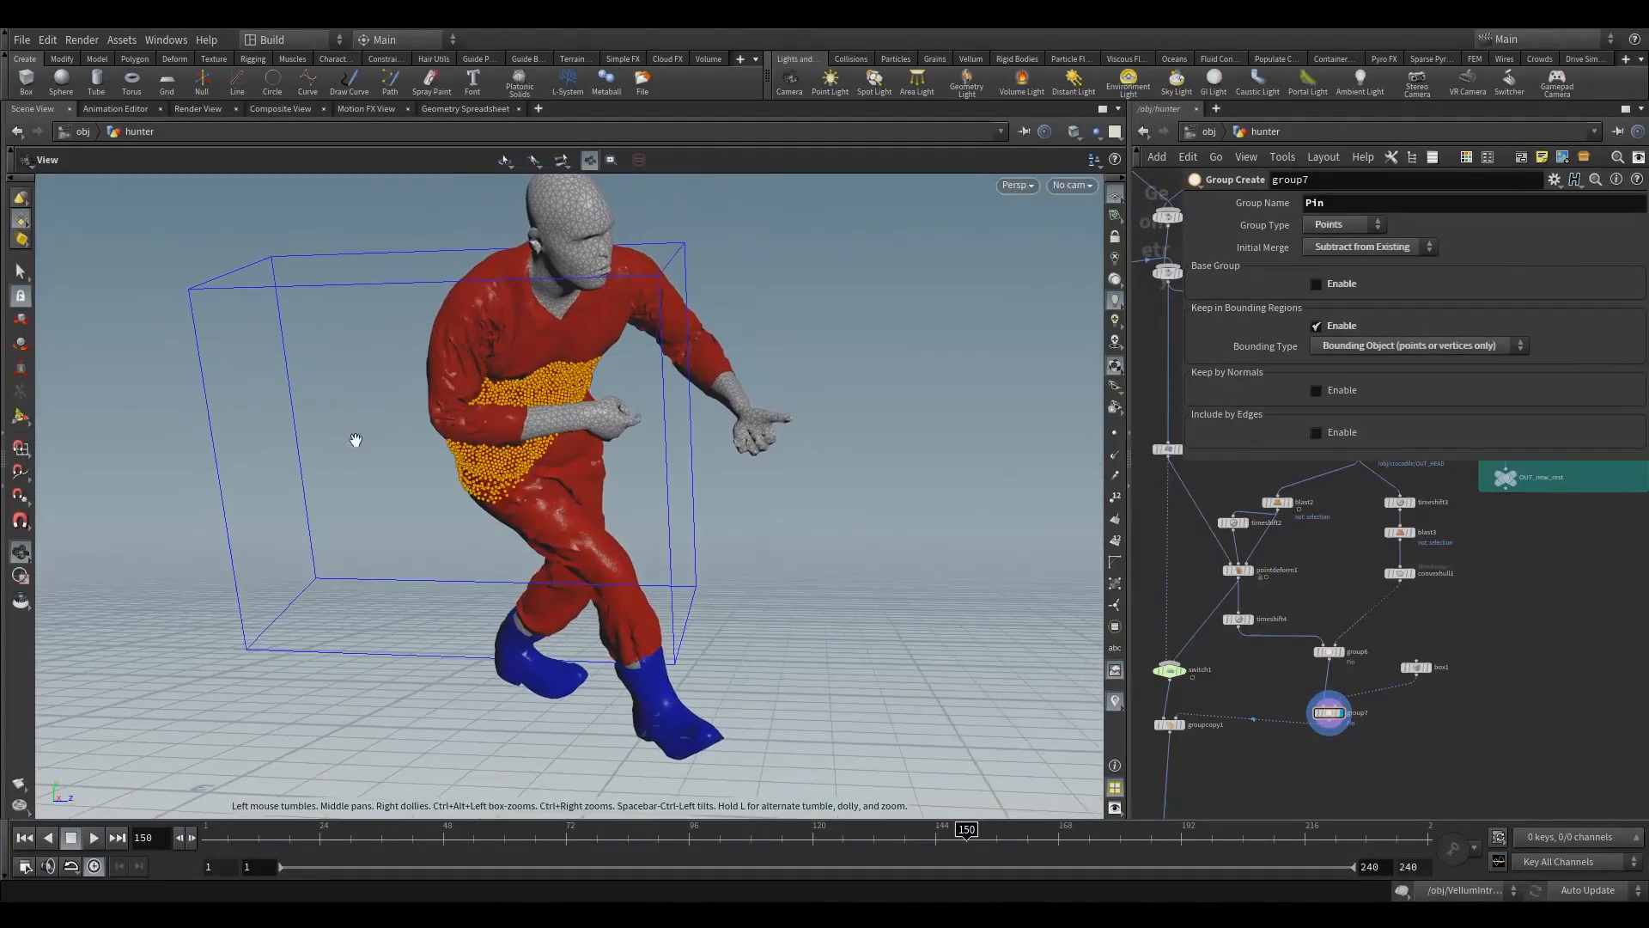
key(Return)
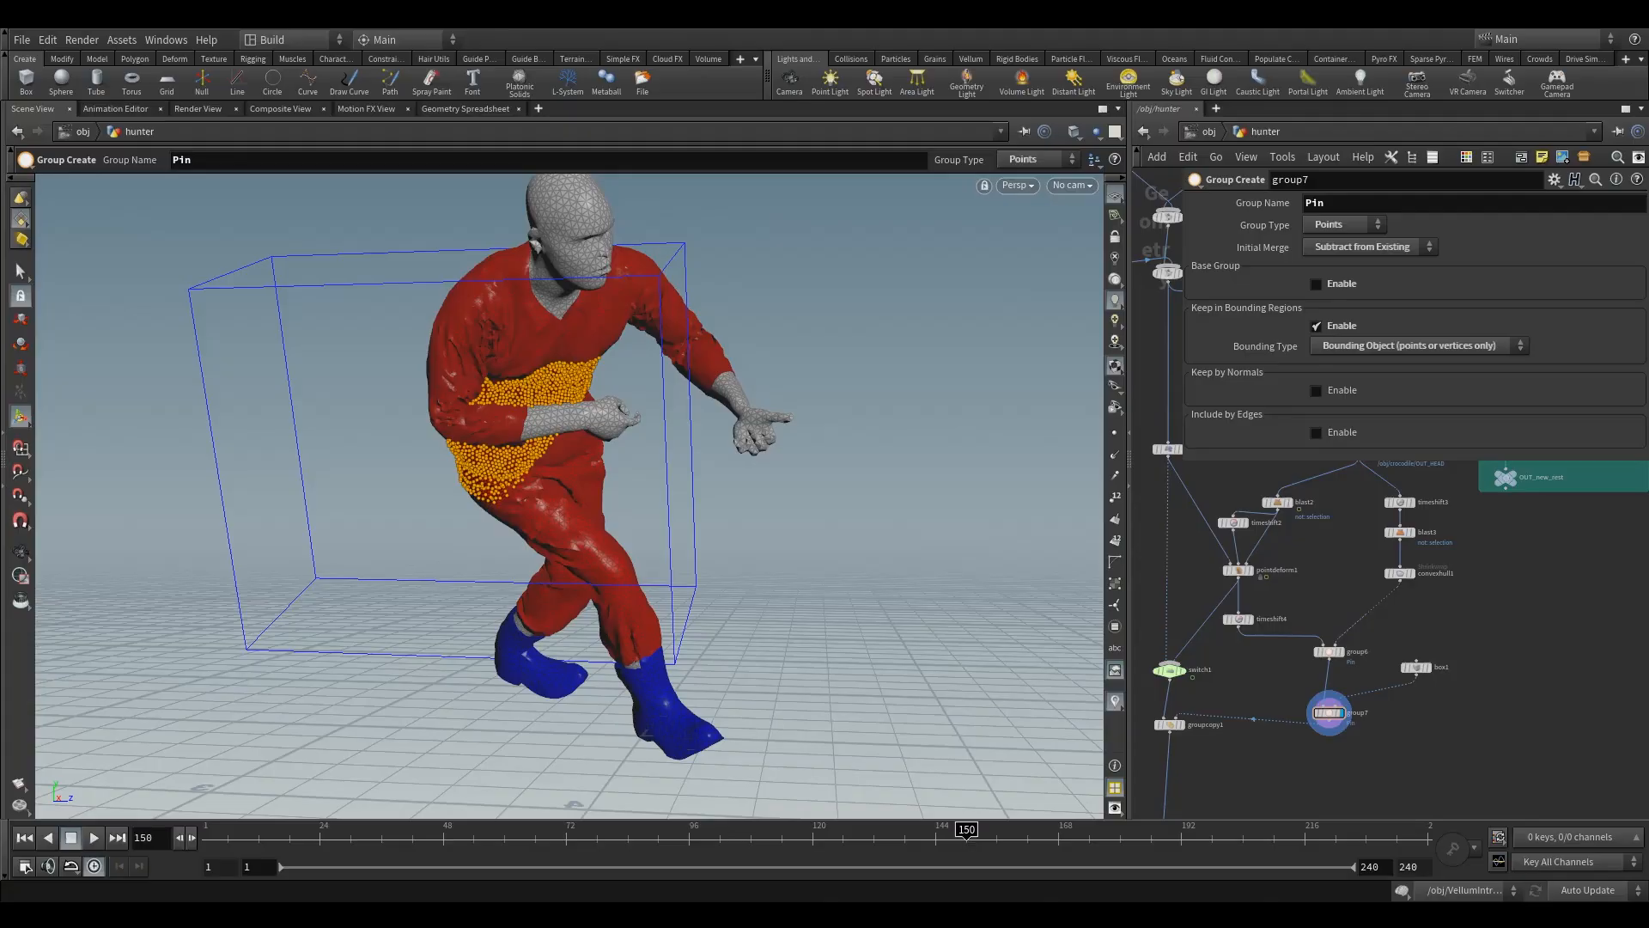
Turn on the template flag of timeshift3 to overlay the crocodile head as a wireframe.
middle_drag(1336, 552, 1297, 652)
scroll(1296, 678, up, 4)
scroll(1276, 538, down, 5)
scroll(1346, 600, up, 4)
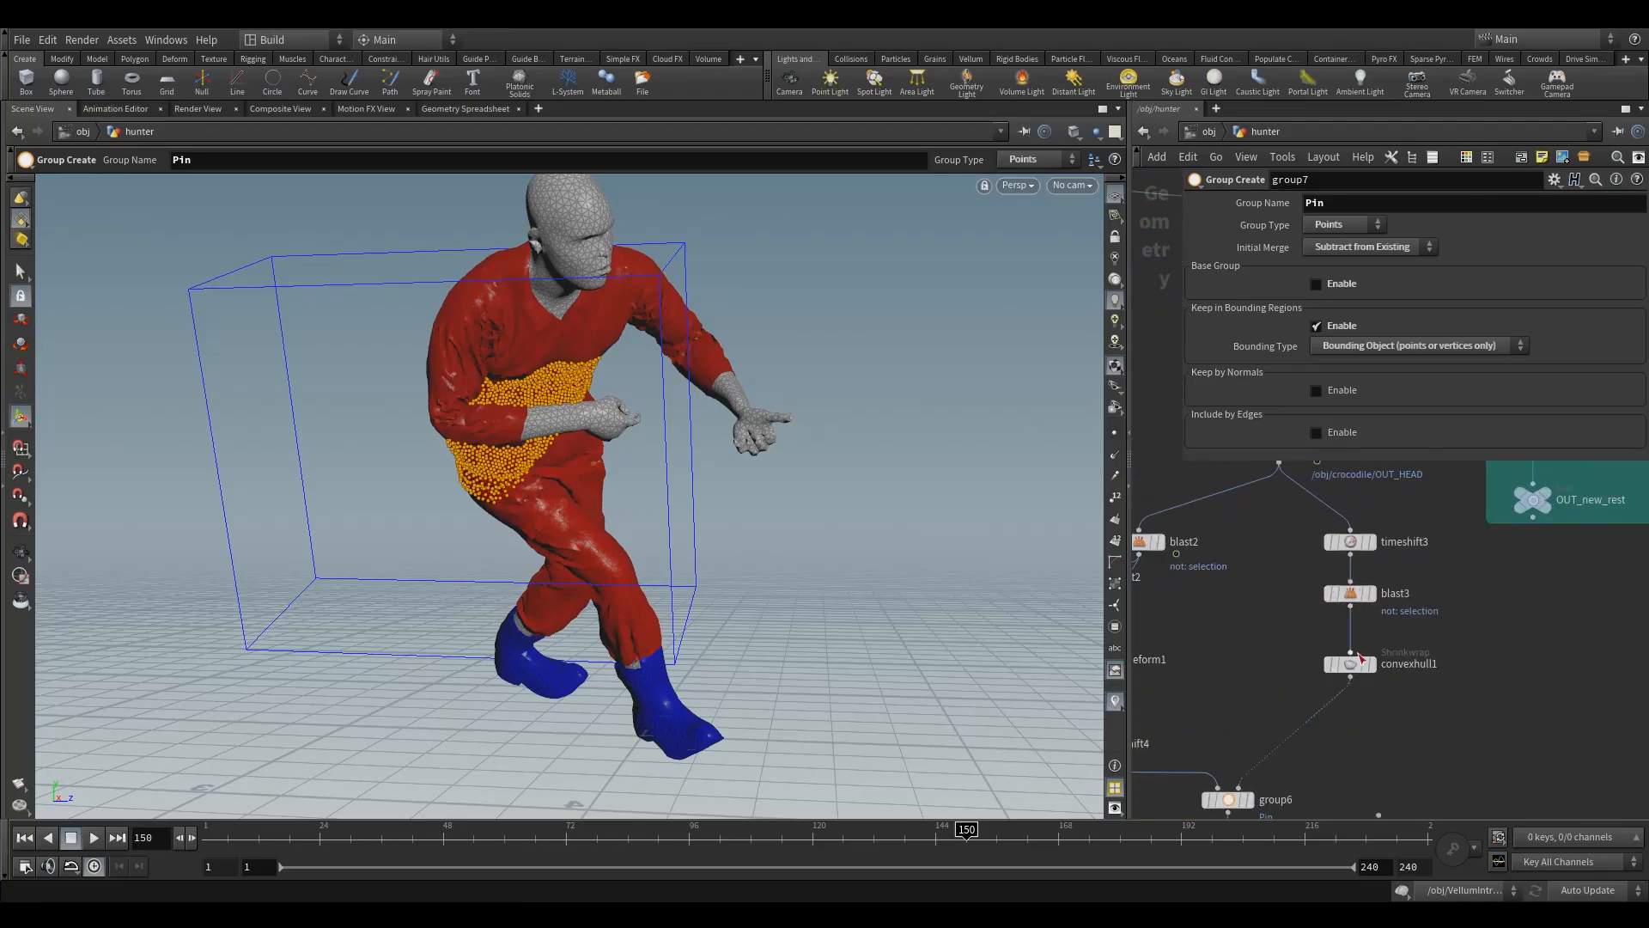
middle_drag(1278, 554, 1302, 653)
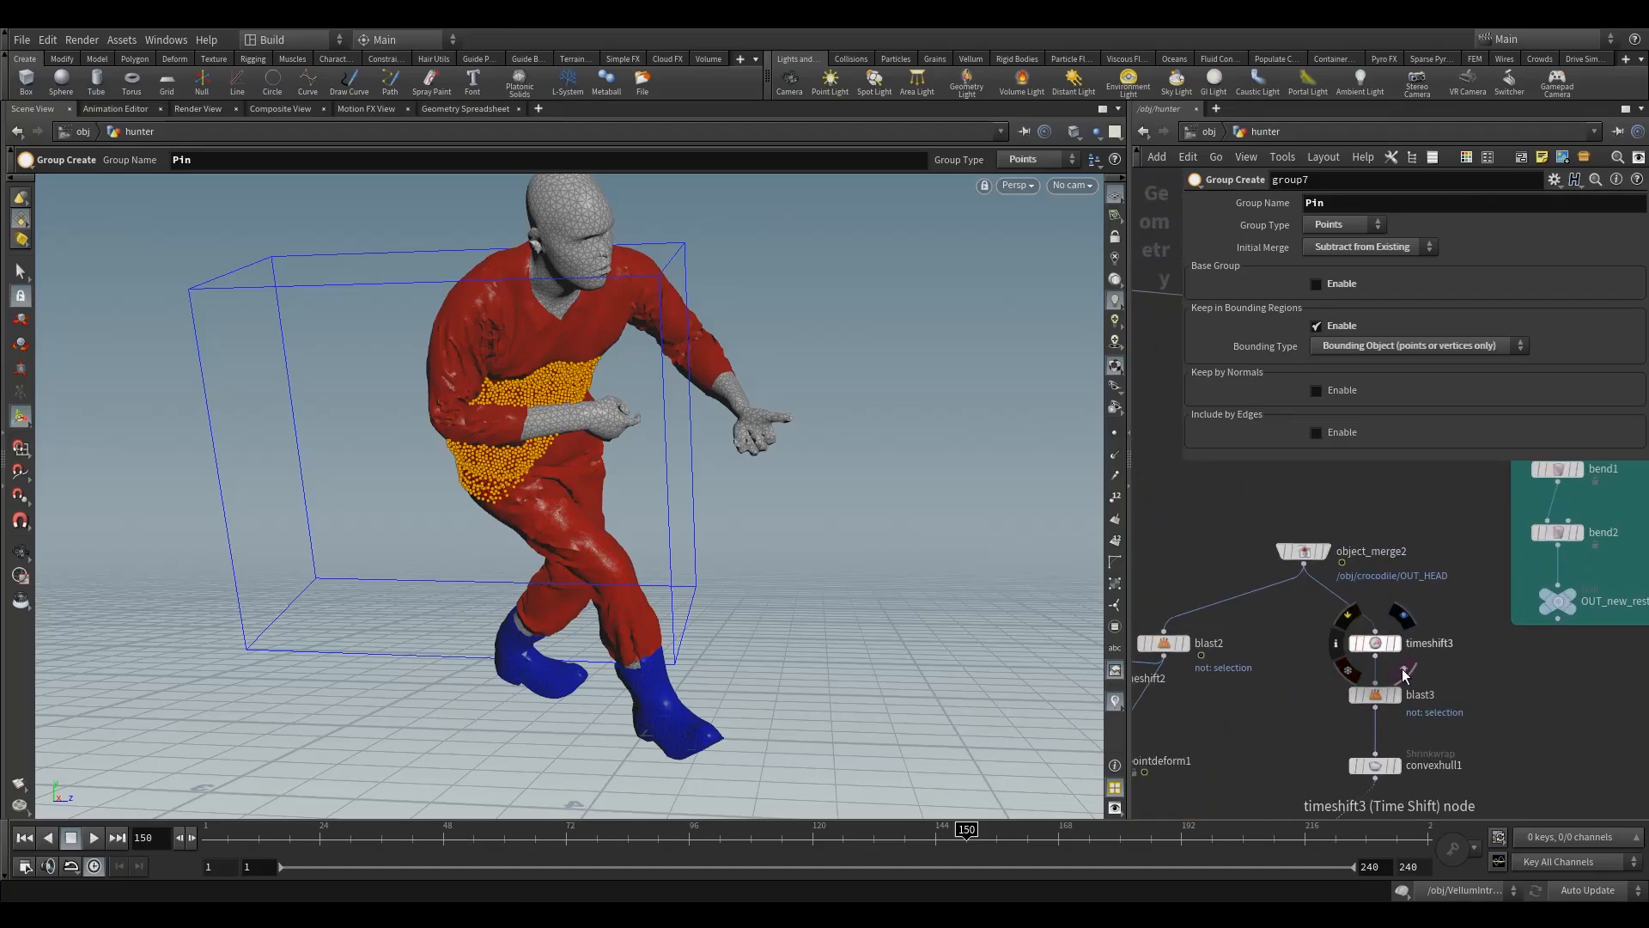
click(1392, 644)
Examine how the crocodile wireframe overlaps the Pin points on the hunter's back and hip.
key(Escape)
drag(492, 456, 780, 515)
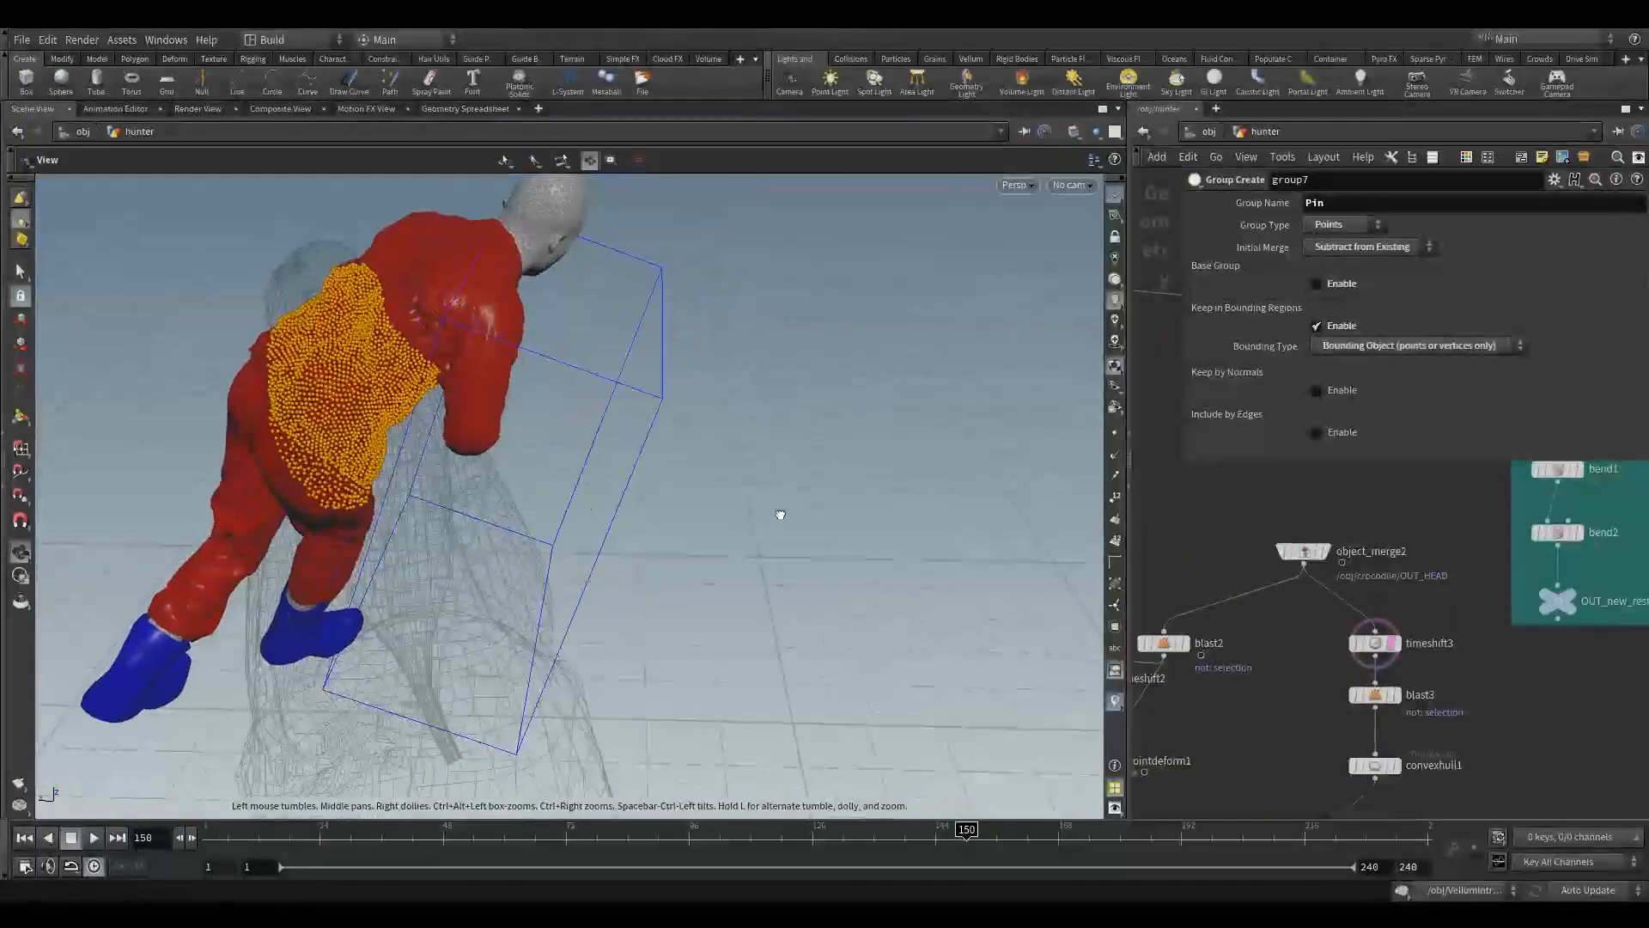
middle_drag(412, 370, 505, 450)
scroll(459, 395, up, 4)
drag(458, 395, 563, 361)
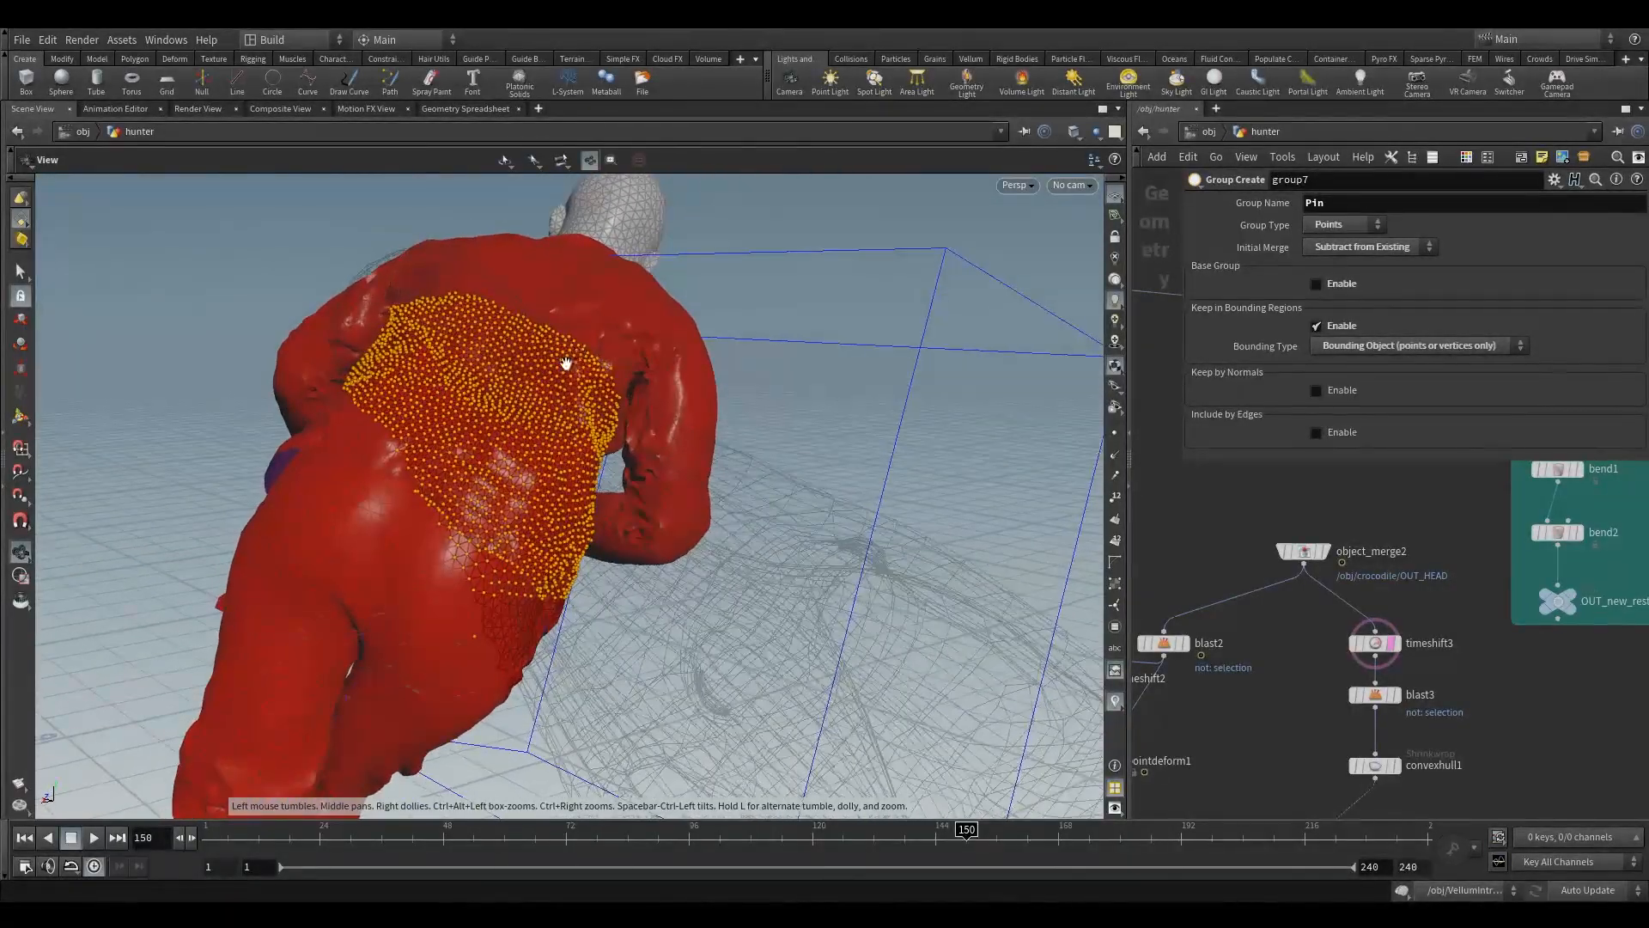
scroll(456, 438, up, 3)
drag(456, 438, 644, 416)
key(Return)
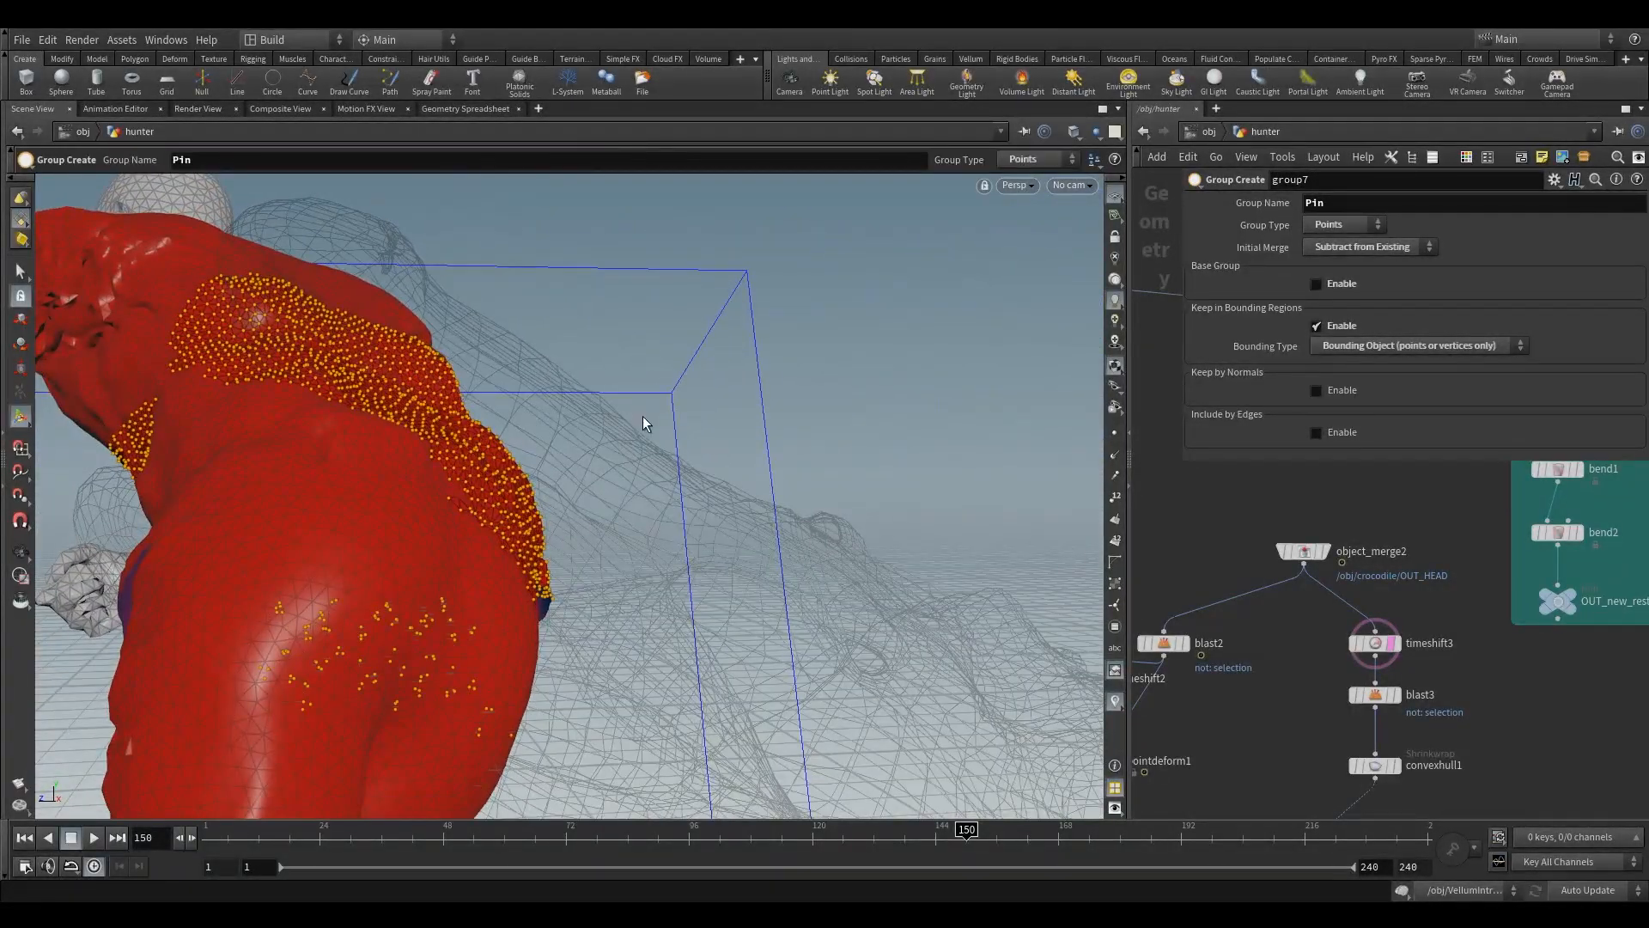
Set the viewport background's color scheme to Dark and compare the crocodile wireframe with the Pin points up close.
key(d)
click(760, 248)
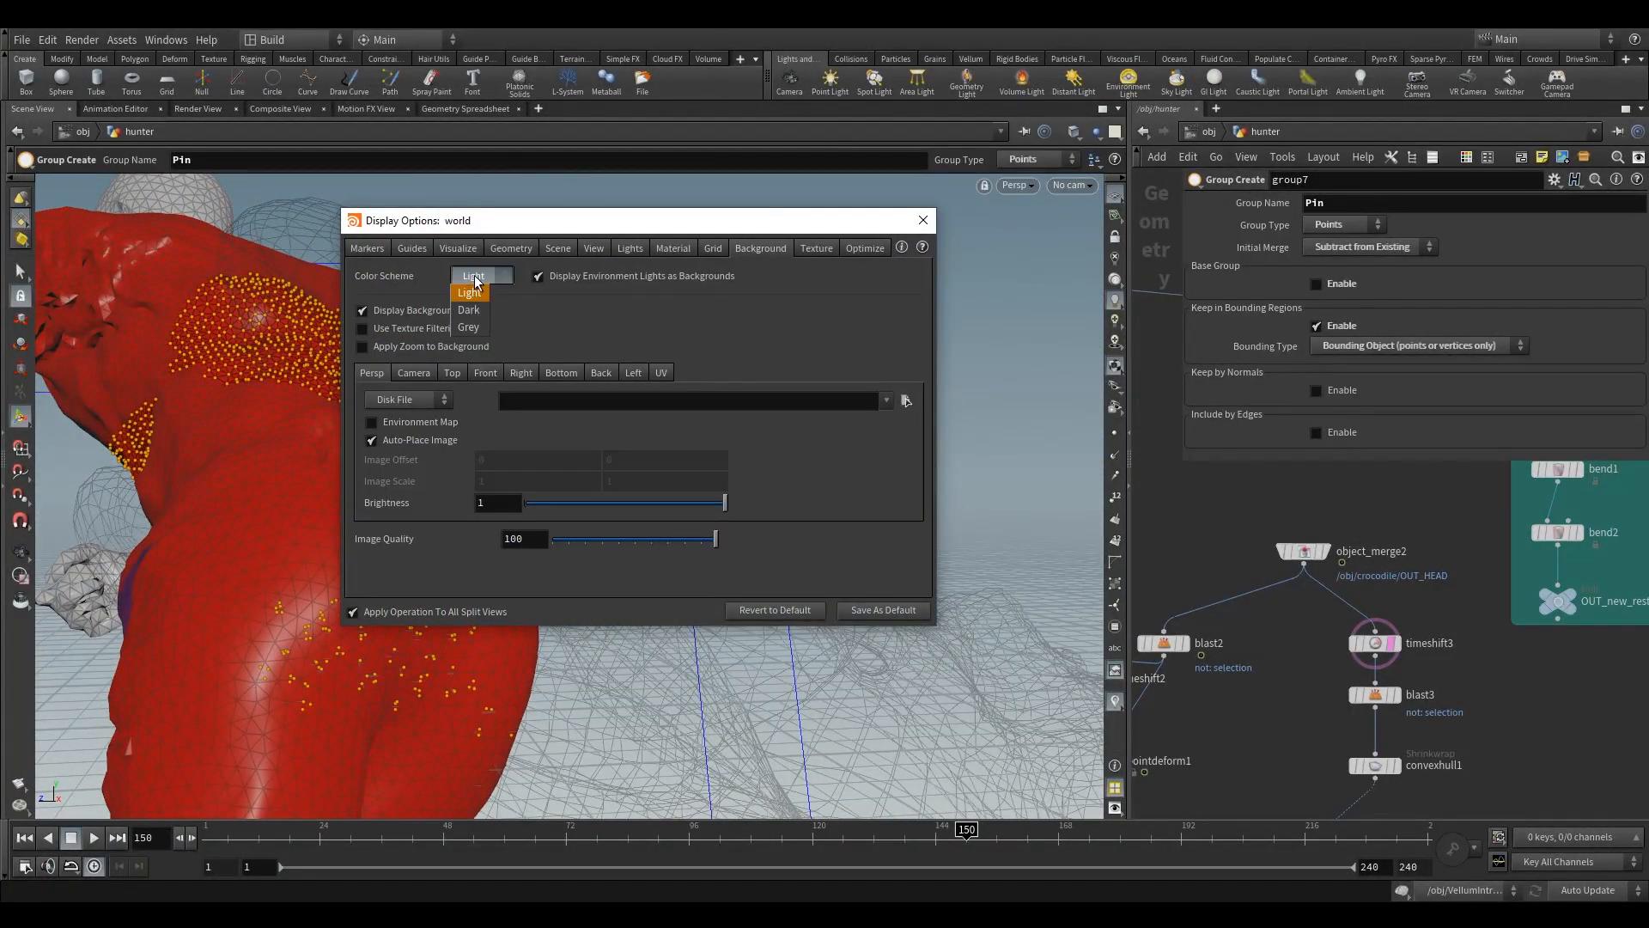
click(468, 309)
click(923, 220)
key(Escape)
drag(641, 324, 339, 398)
right_drag(601, 378, 691, 371)
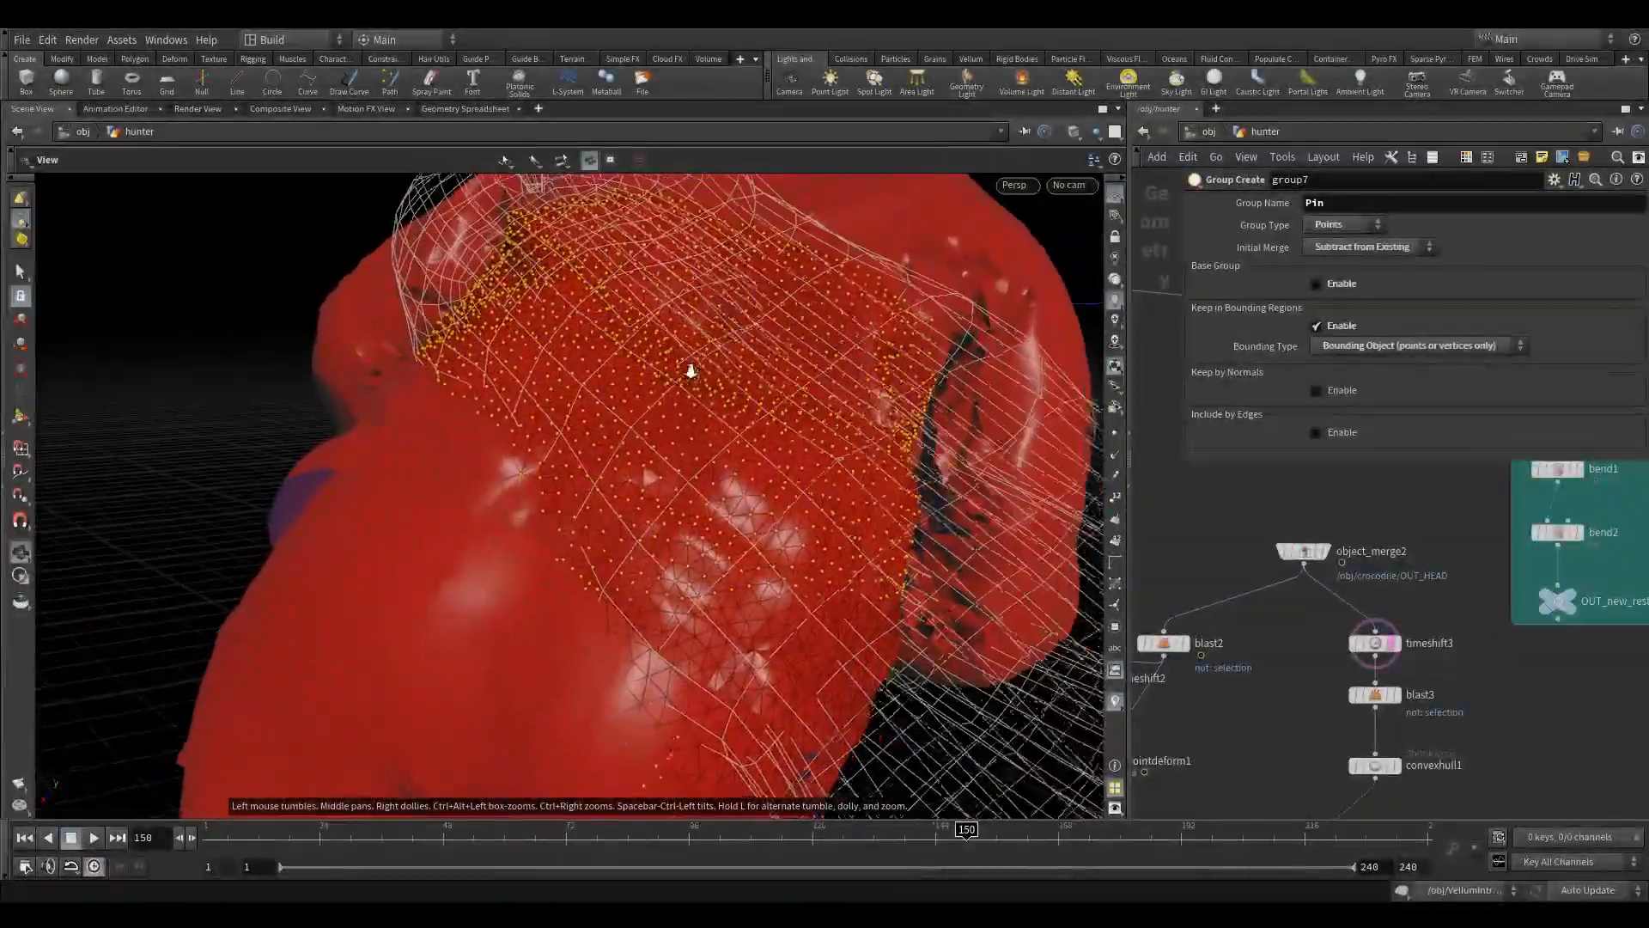
alt+right_drag(487, 424, 759, 383)
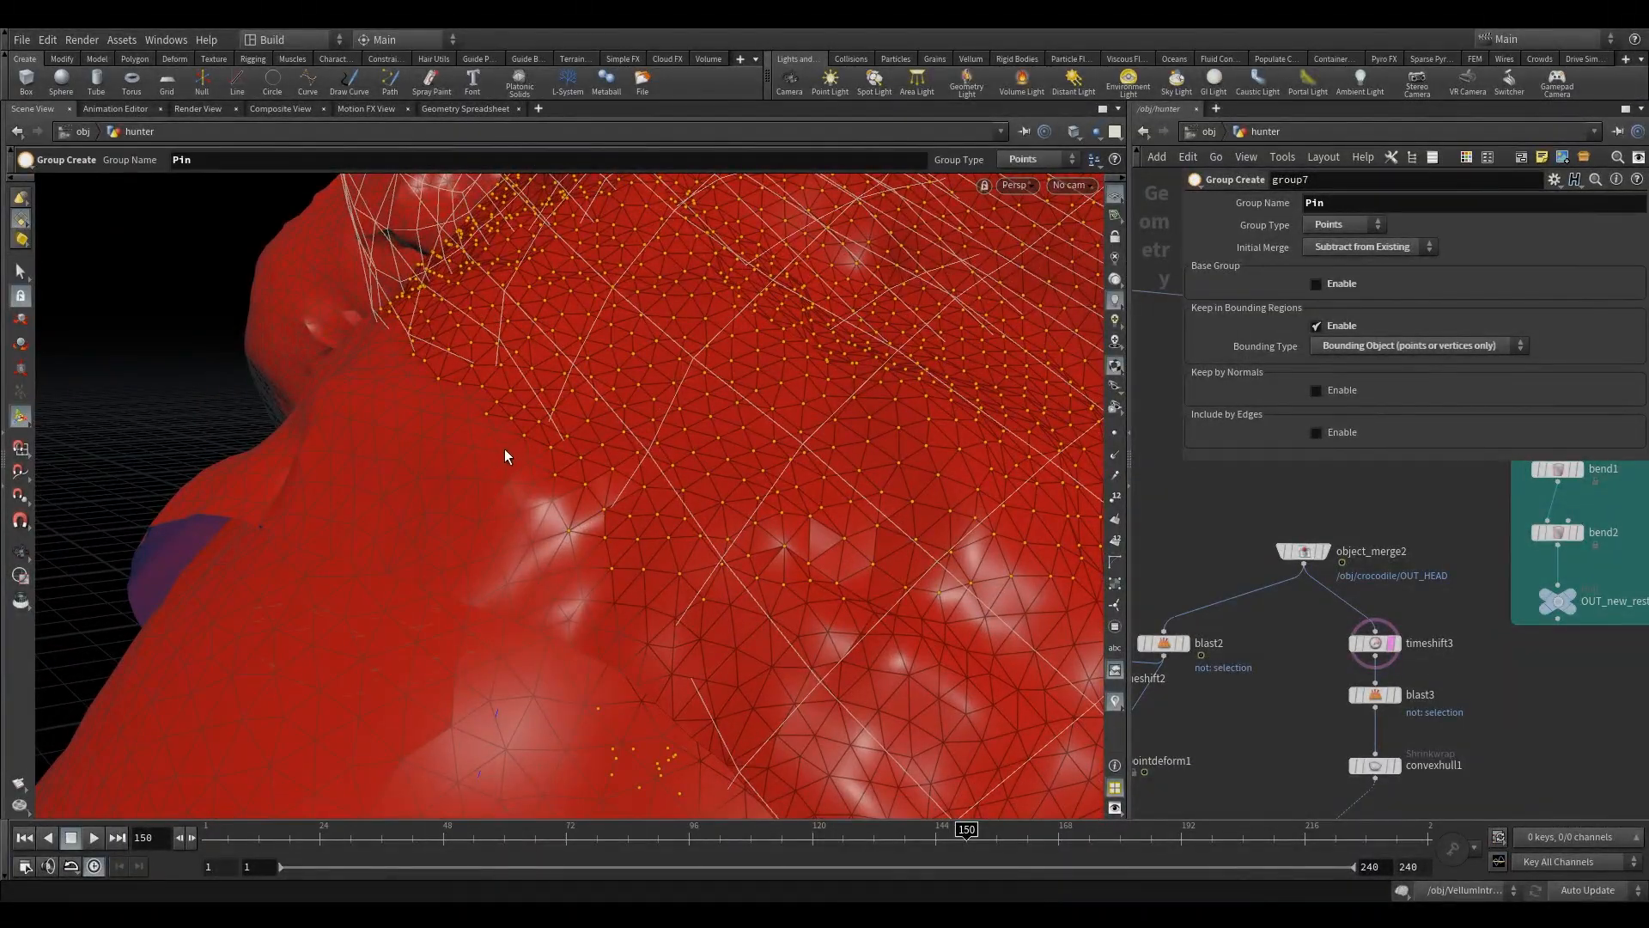
Examine how the Pin points align with the crocodile wireframe around the hunter's shoulder and upper back.
alt+drag(504, 449, 369, 401)
alt+right_drag(534, 545, 509, 560)
alt+middle_drag(517, 563, 515, 486)
alt+drag(559, 537, 550, 490)
alt+middle_drag(537, 543, 558, 553)
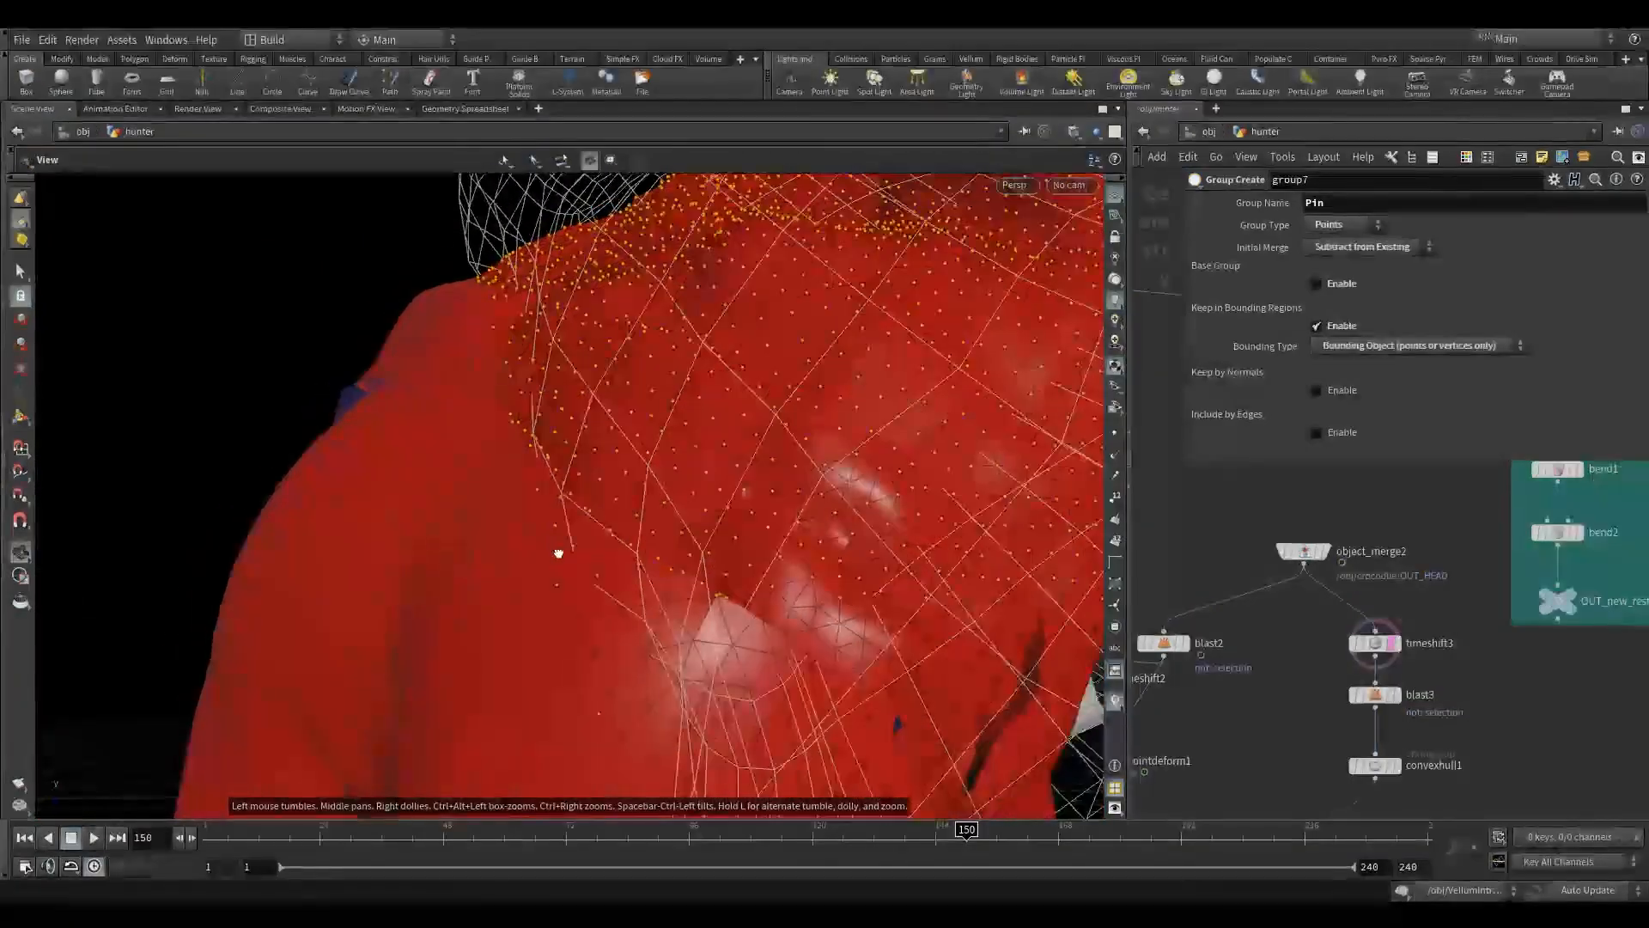
alt+right_drag(558, 553, 553, 592)
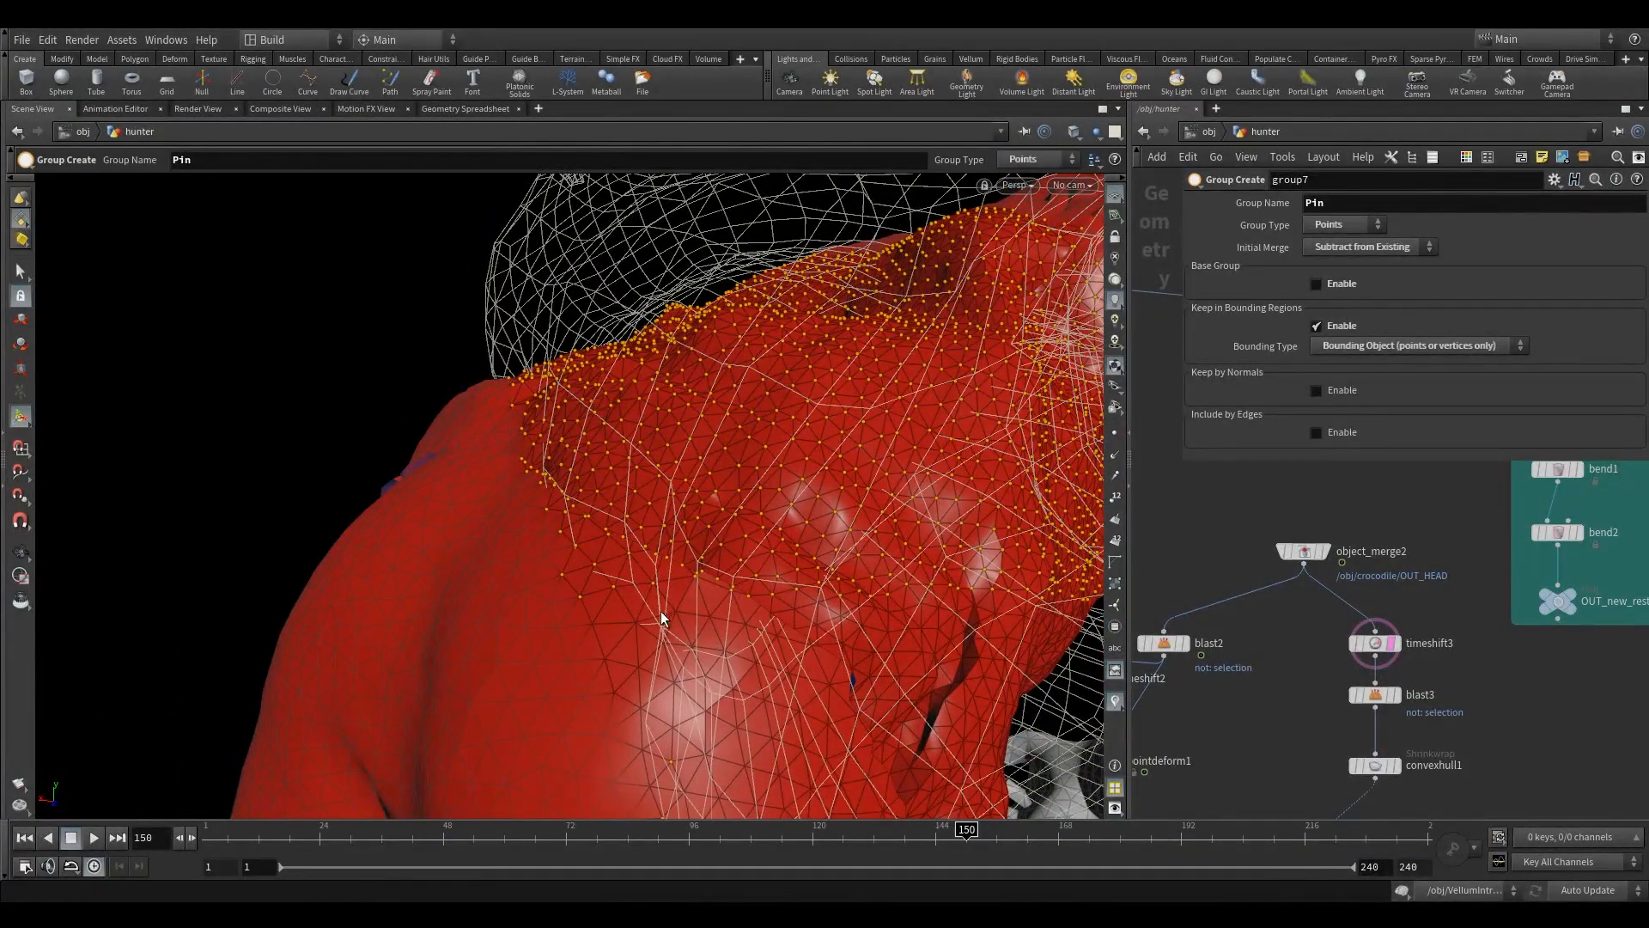
alt+drag(661, 612, 450, 482)
Insert a Group Expand node between group7 and groupcopy1, place it directly below group7, and display its result.
middle_drag(1228, 790, 1306, 528)
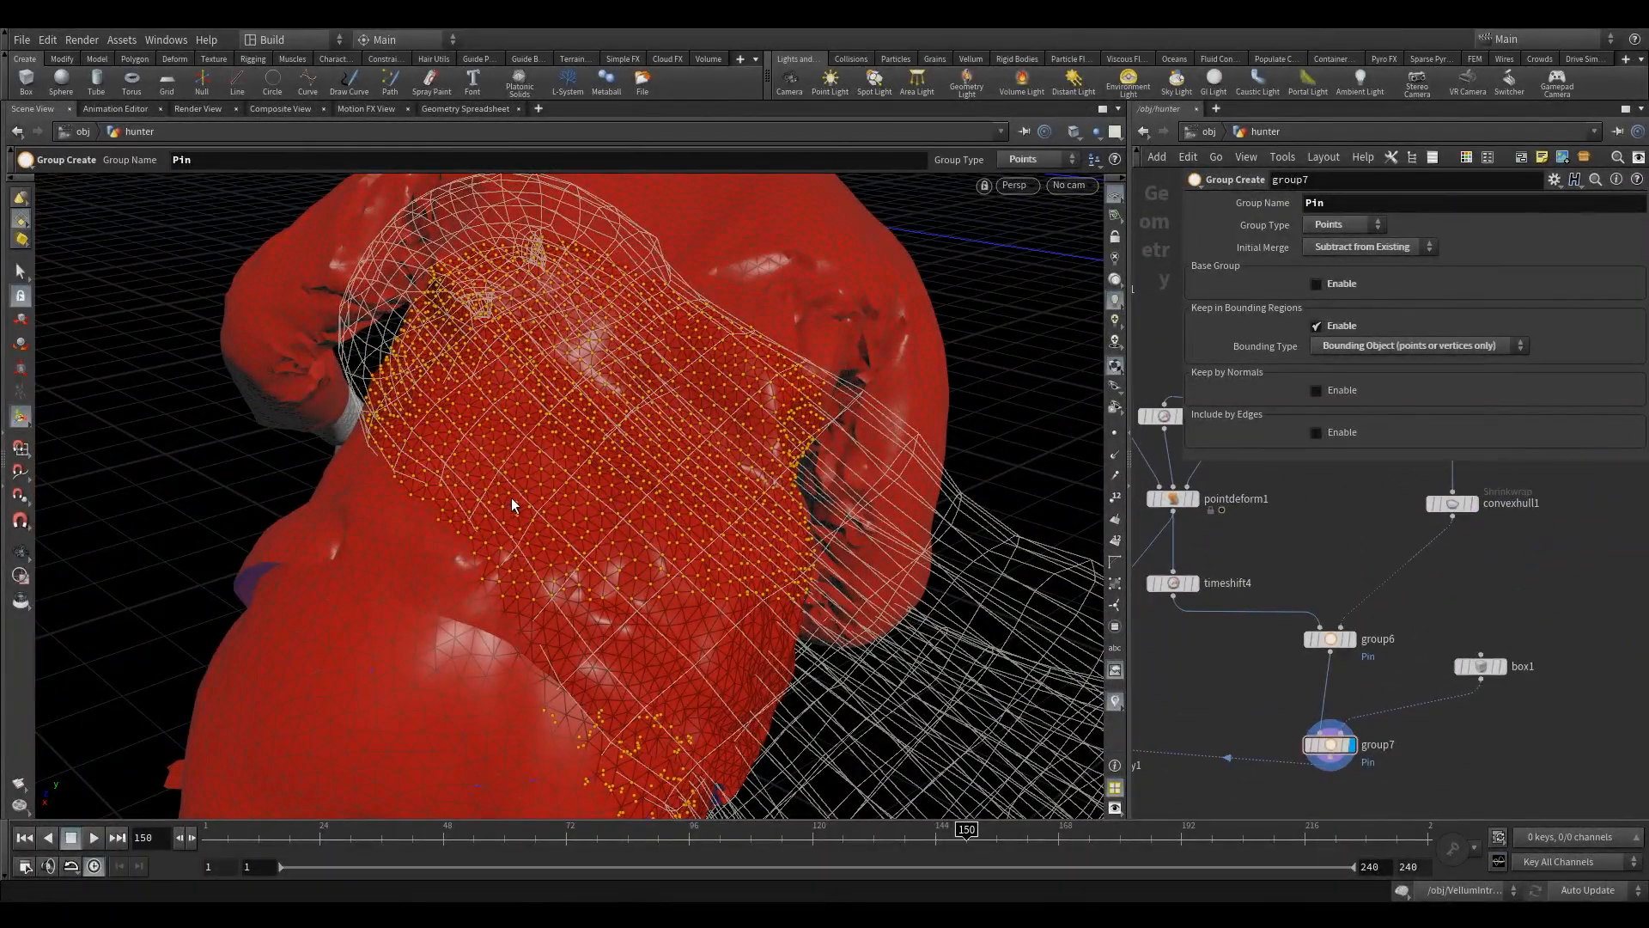
middle_drag(1266, 681, 1349, 549)
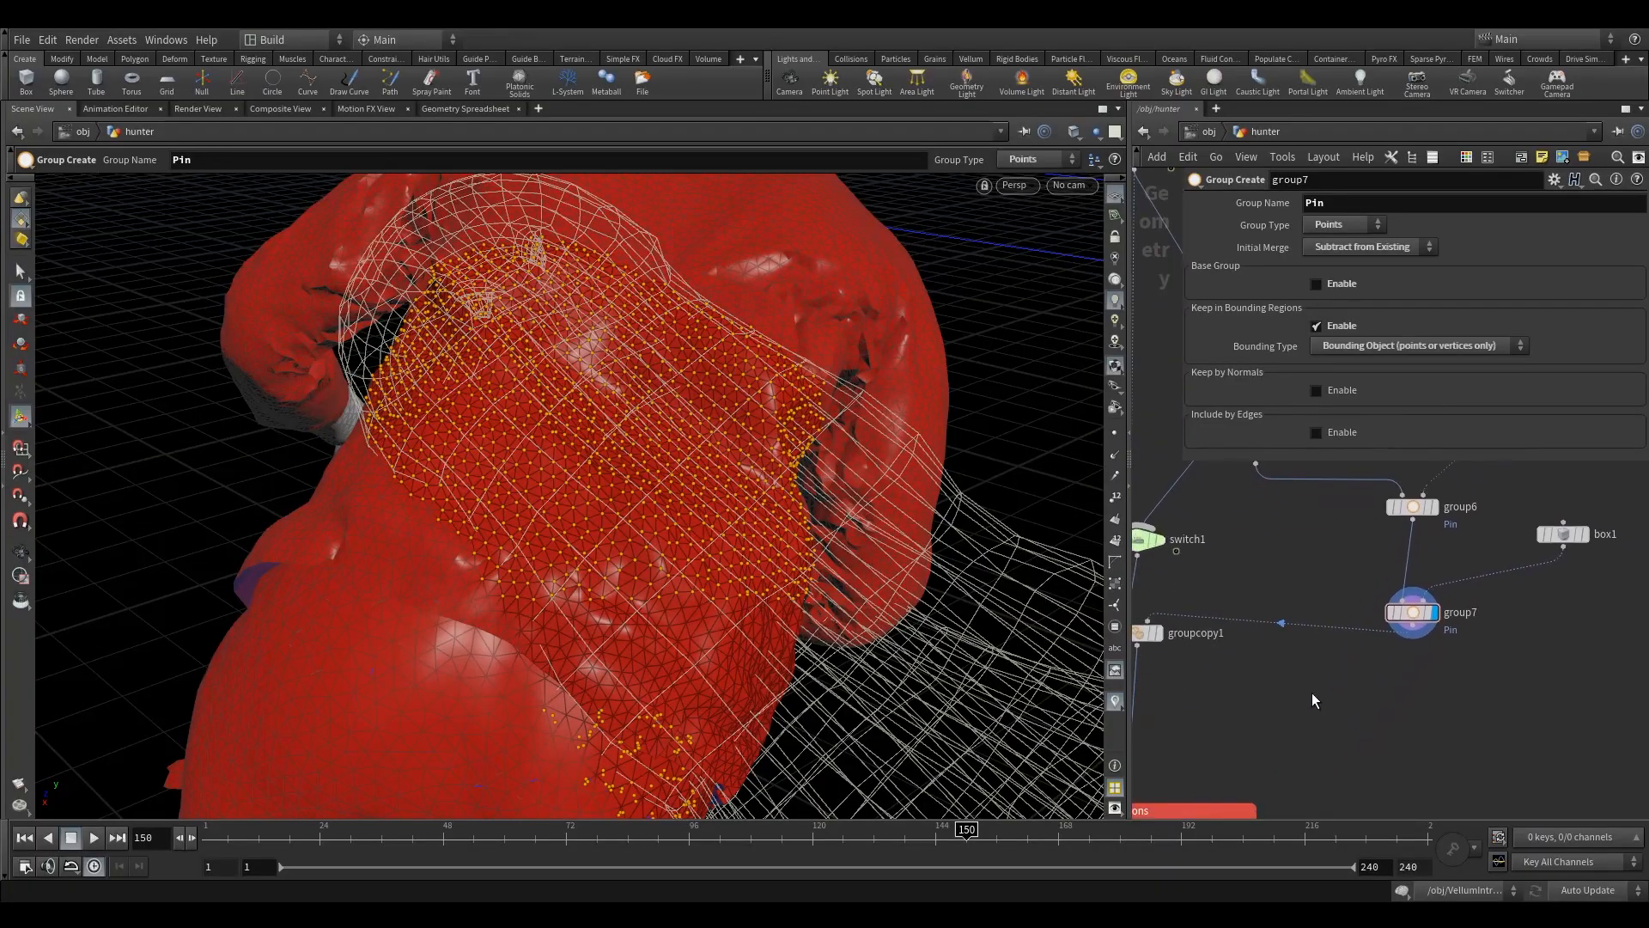
key(Tab)
text(group)
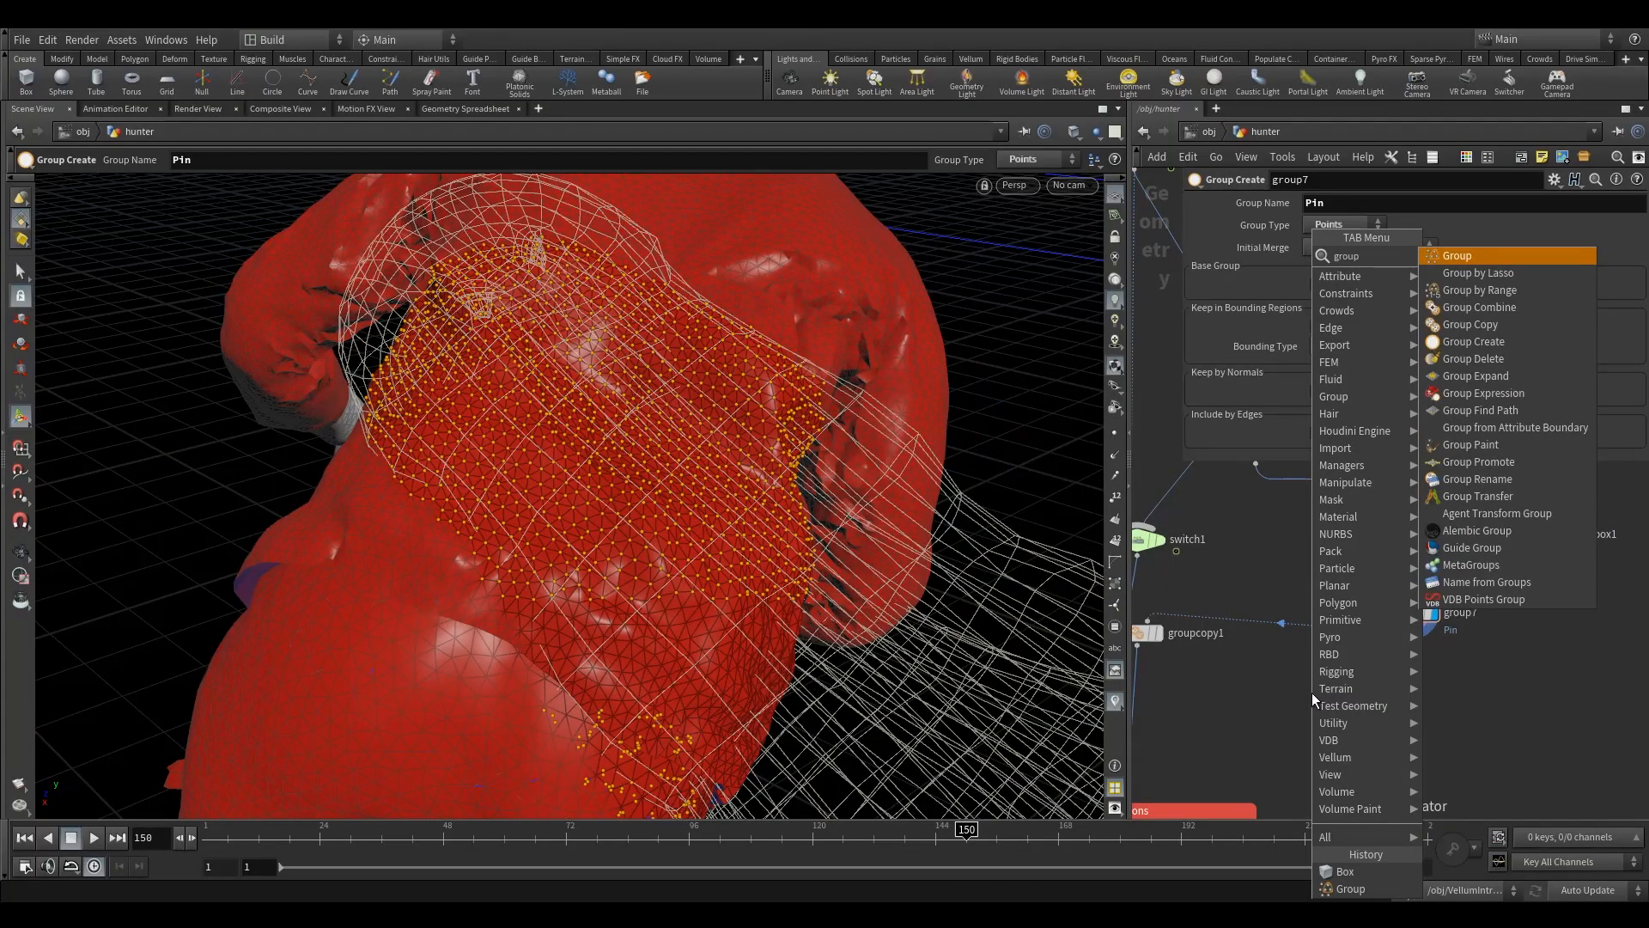
click(1502, 375)
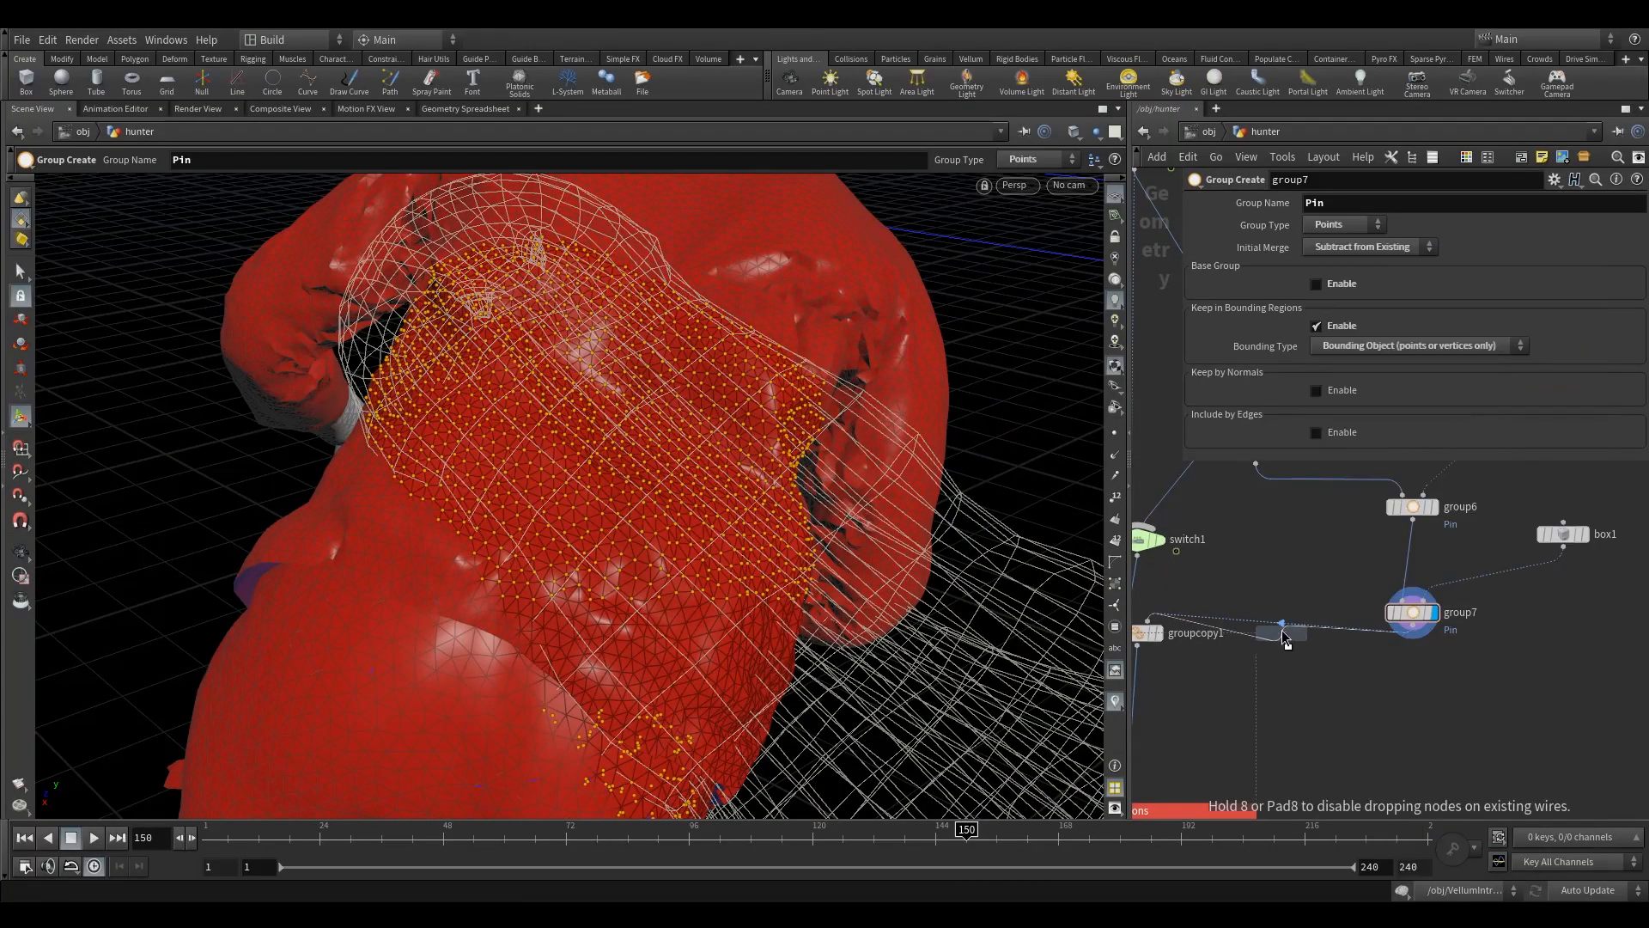
click(1300, 663)
click(1300, 679)
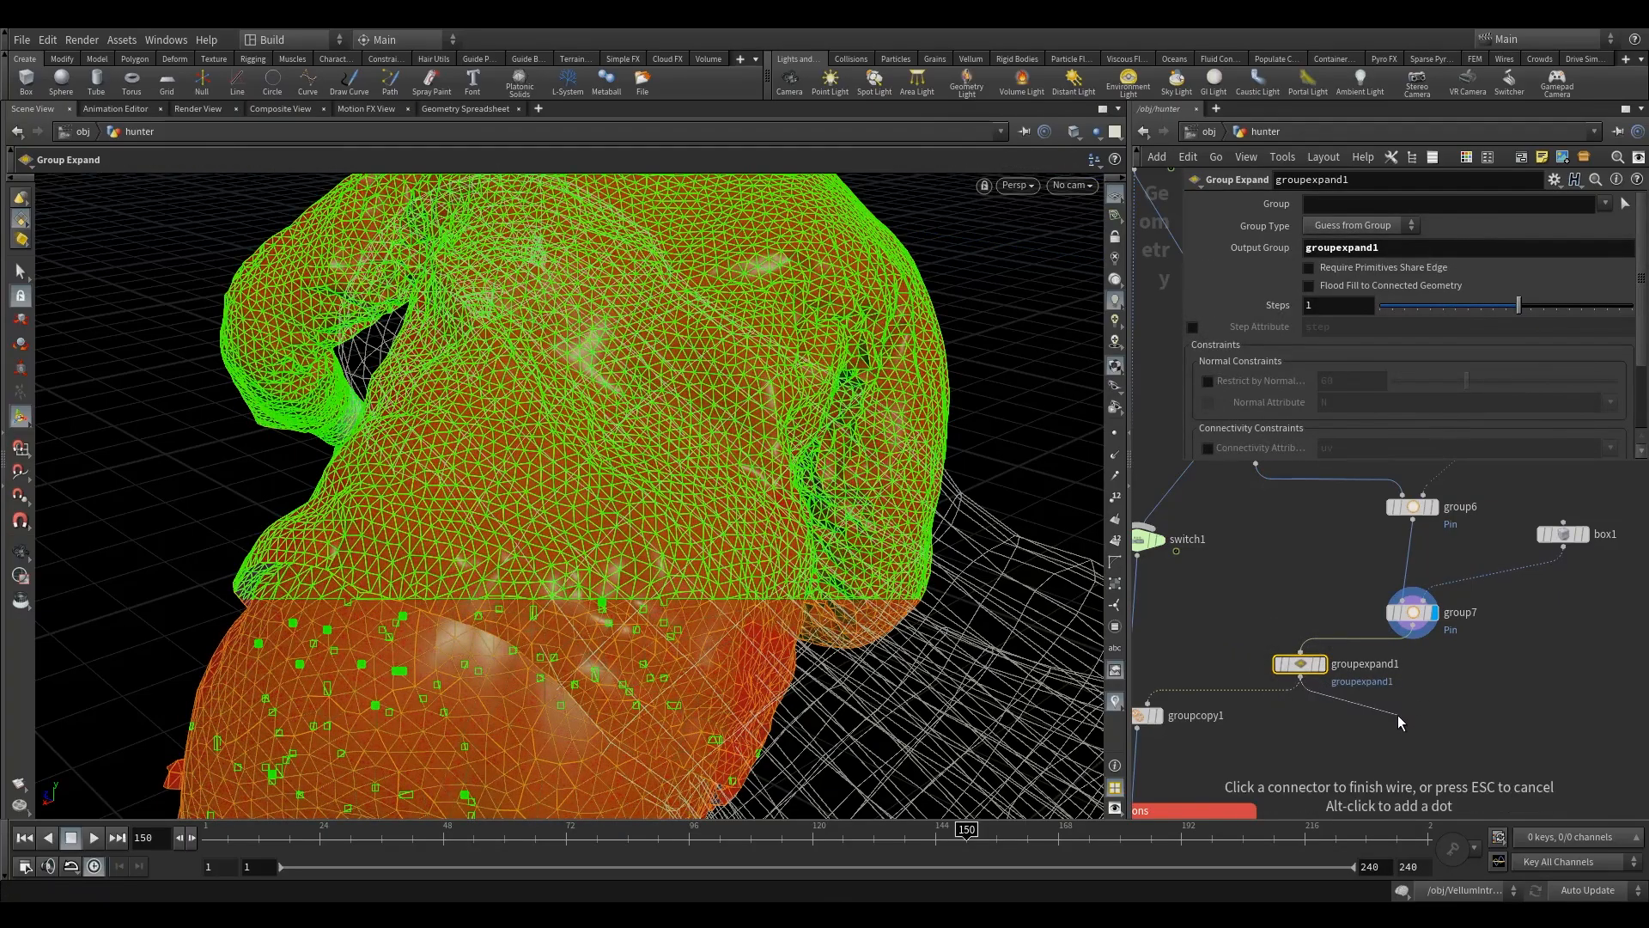
key(Escape)
drag(1300, 664, 1412, 669)
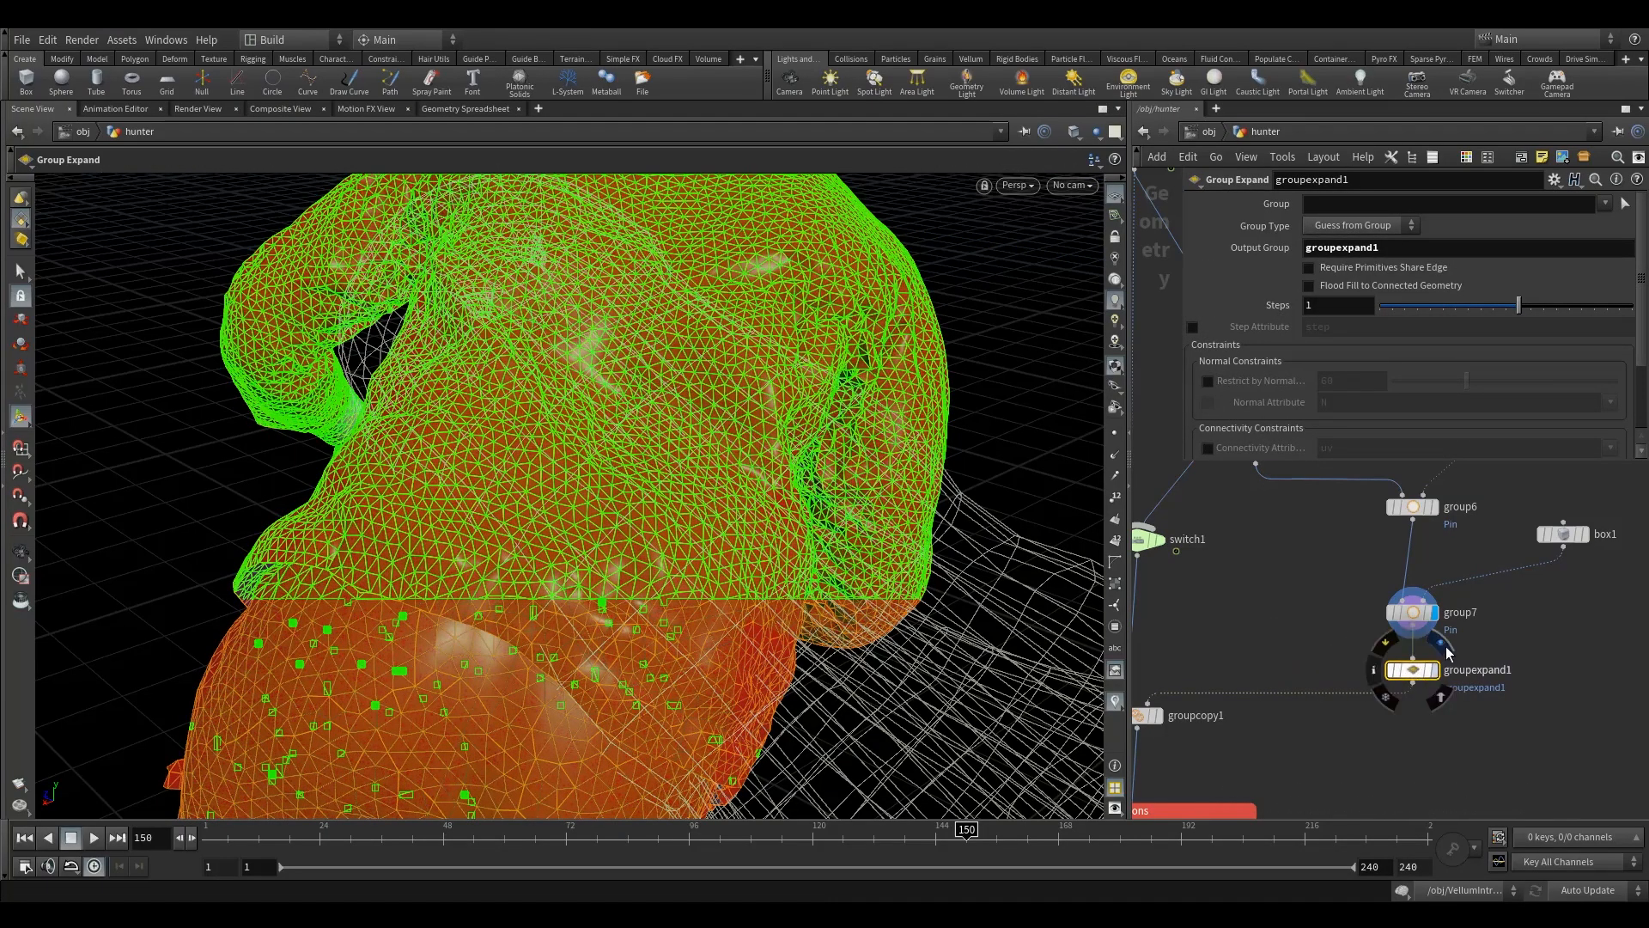
click(1443, 645)
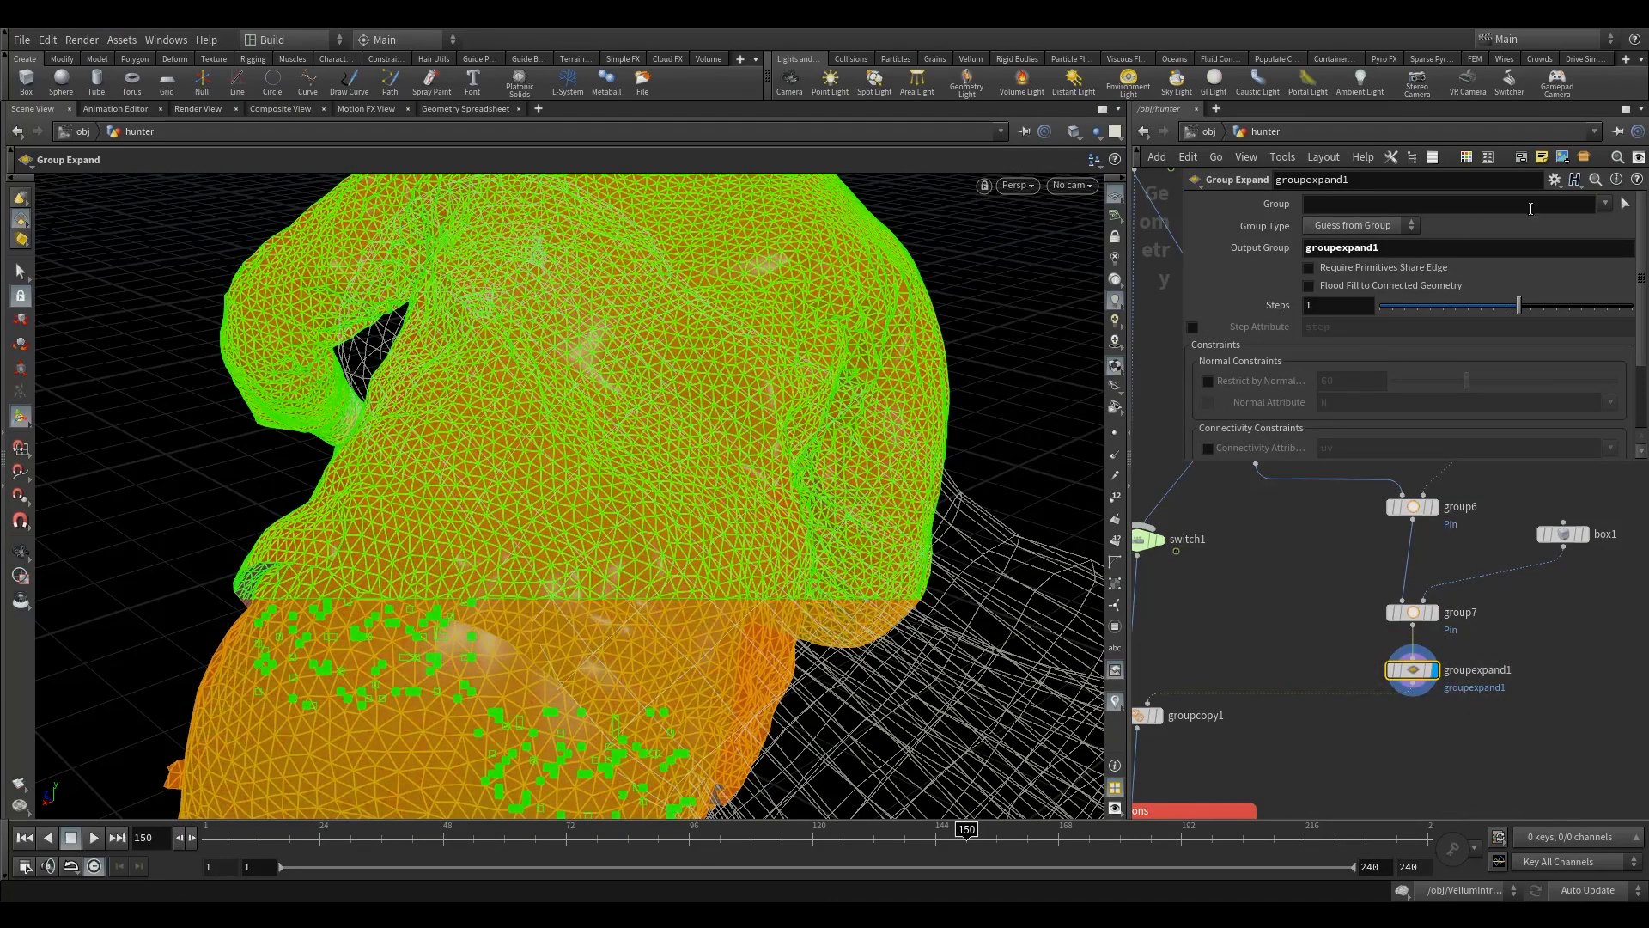
Expand the Pin group by 2 steps in groupexpand1, with the output group also named Pin, and inspect the points.
click(1605, 206)
click(1472, 369)
drag(1382, 247, 1039, 291)
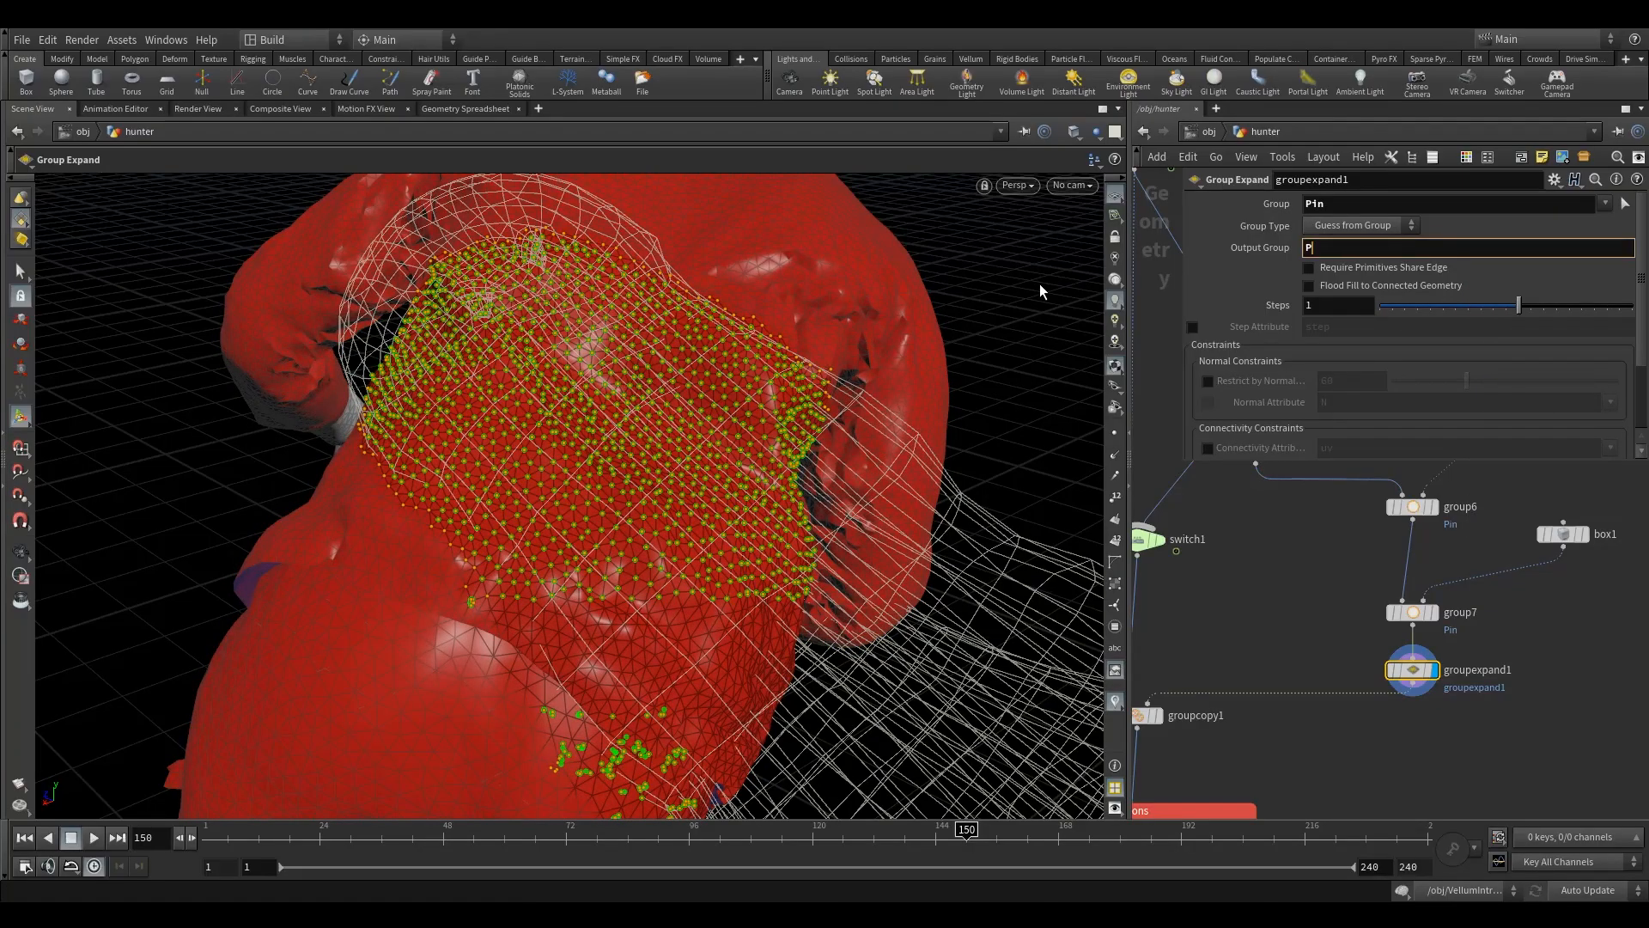
text(Pin)
key(Return)
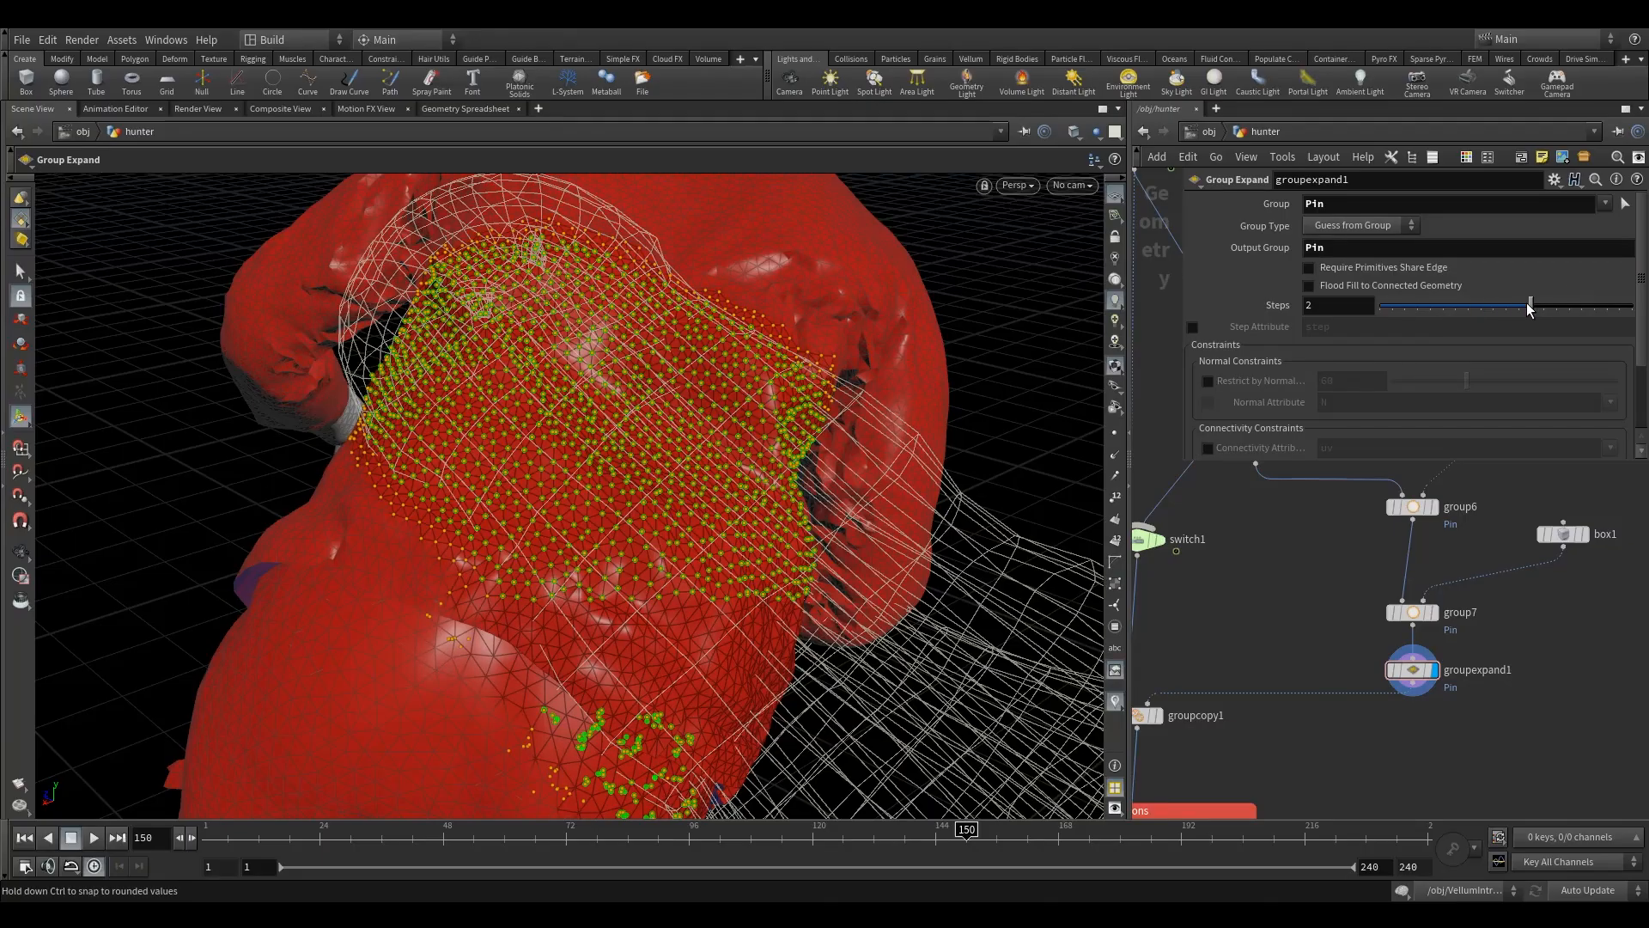
alt+drag(427, 490, 408, 400)
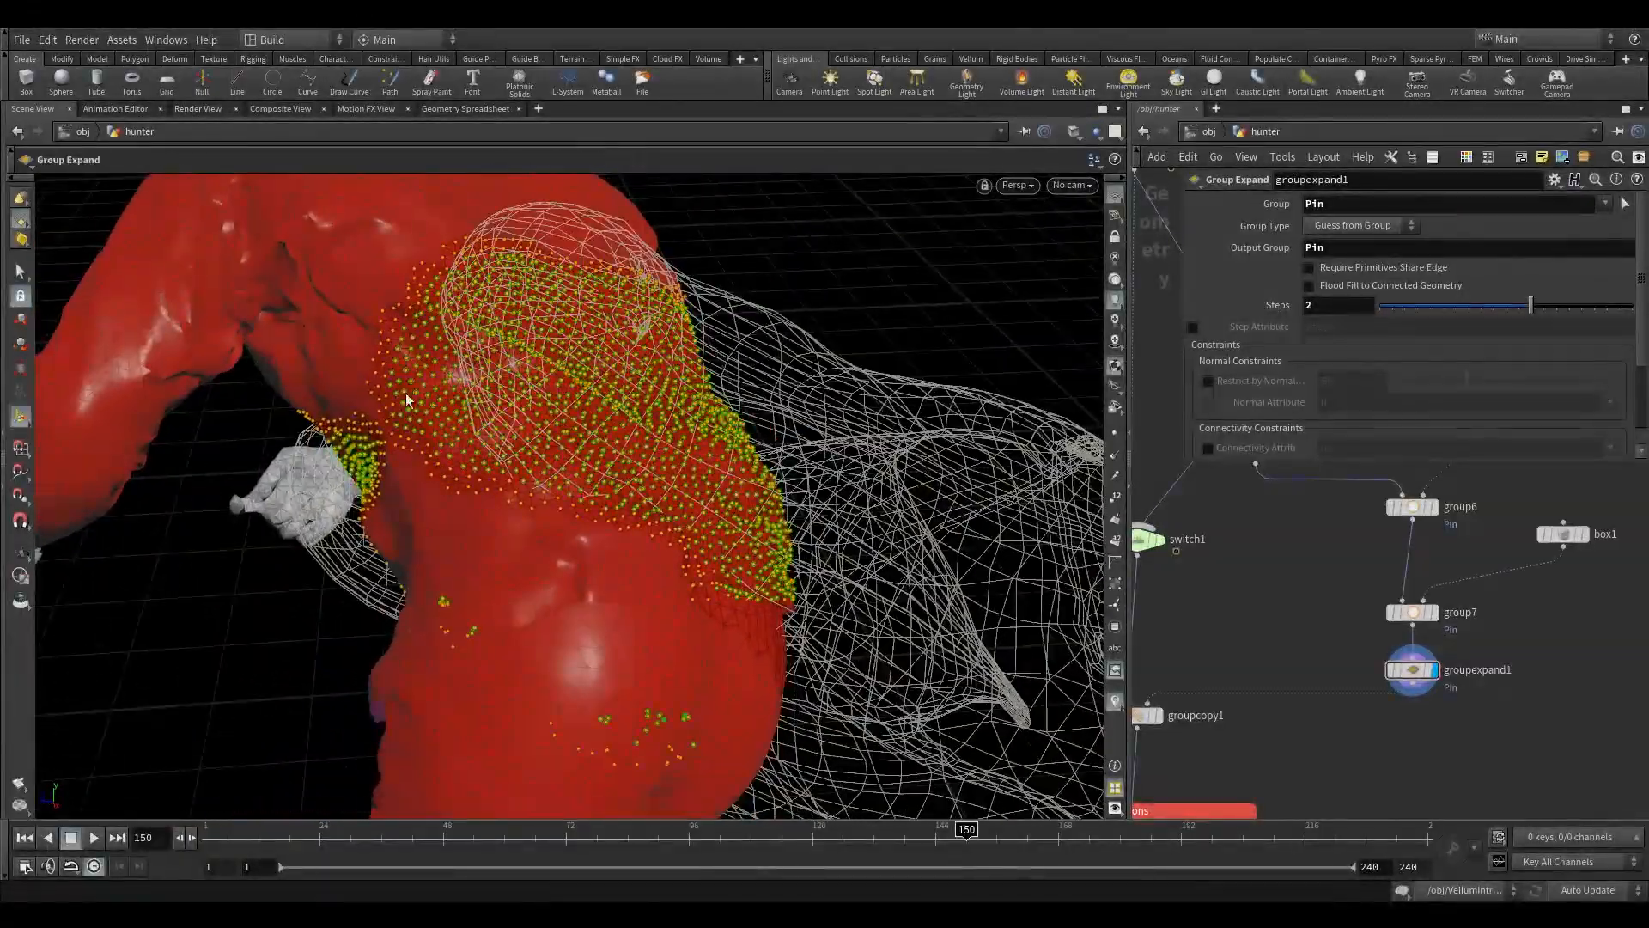
alt+drag(559, 499, 667, 539)
key(Escape)
Select and display the groupcopy1 node that copies the Pin point group onto the hunter.
middle_drag(1262, 640, 1365, 541)
drag(1178, 577, 1273, 660)
middle_drag(1286, 635, 1317, 521)
click(1294, 484)
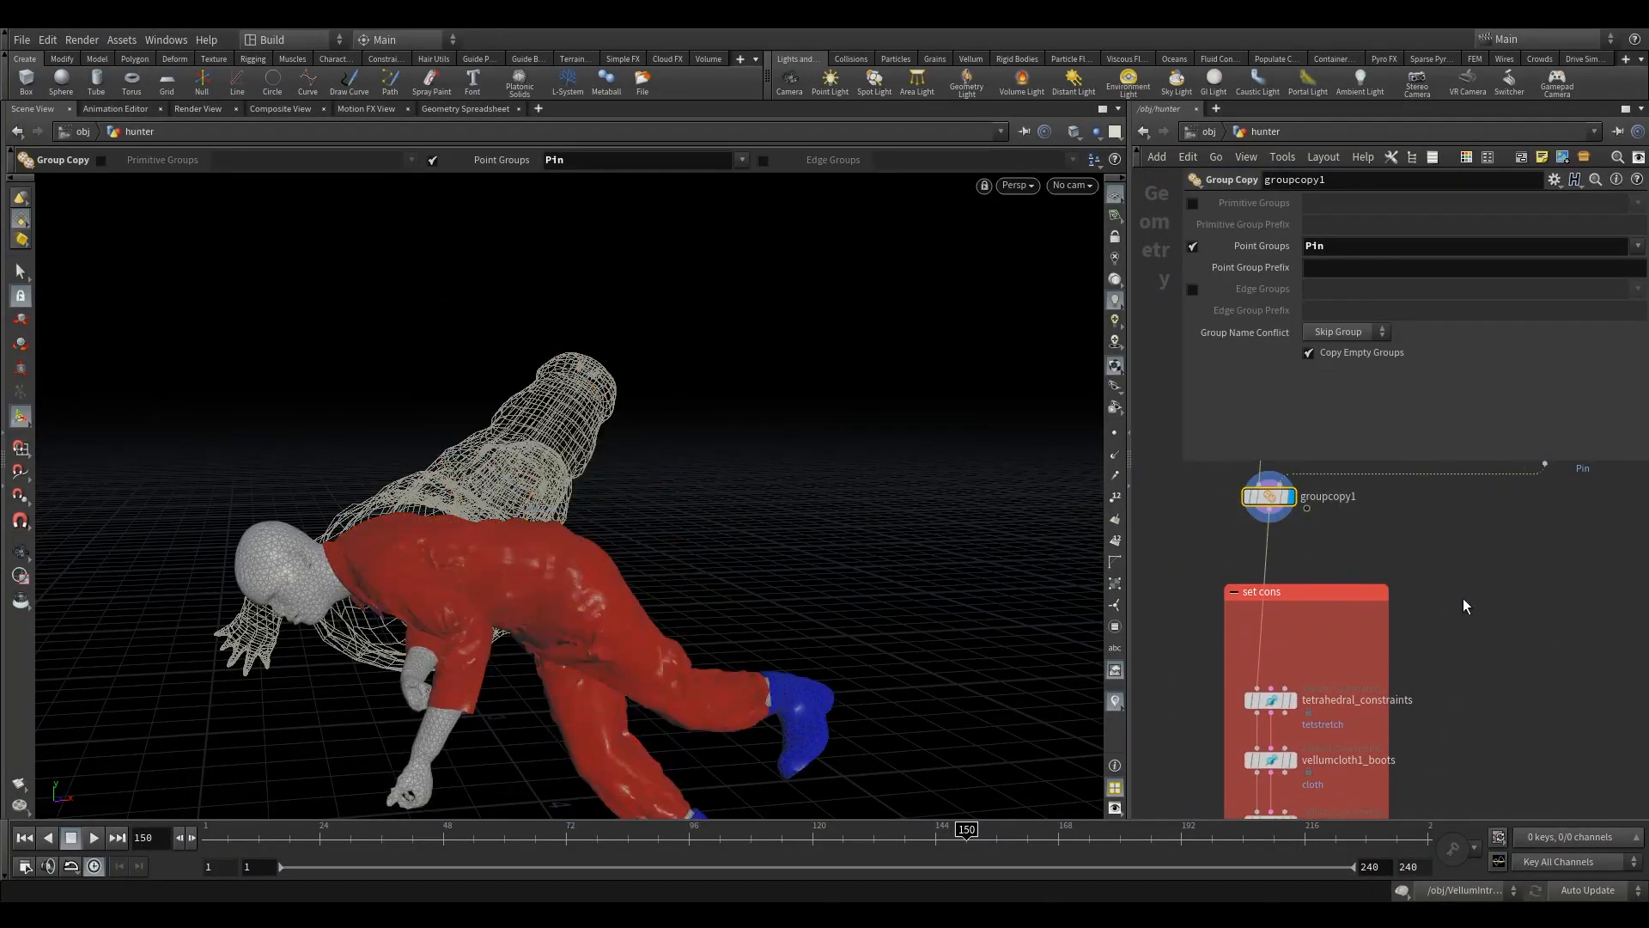
Look over the constraint nodes in the set cons network box and select tetrahedral_constraints.
drag(1229, 462, 1233, 301)
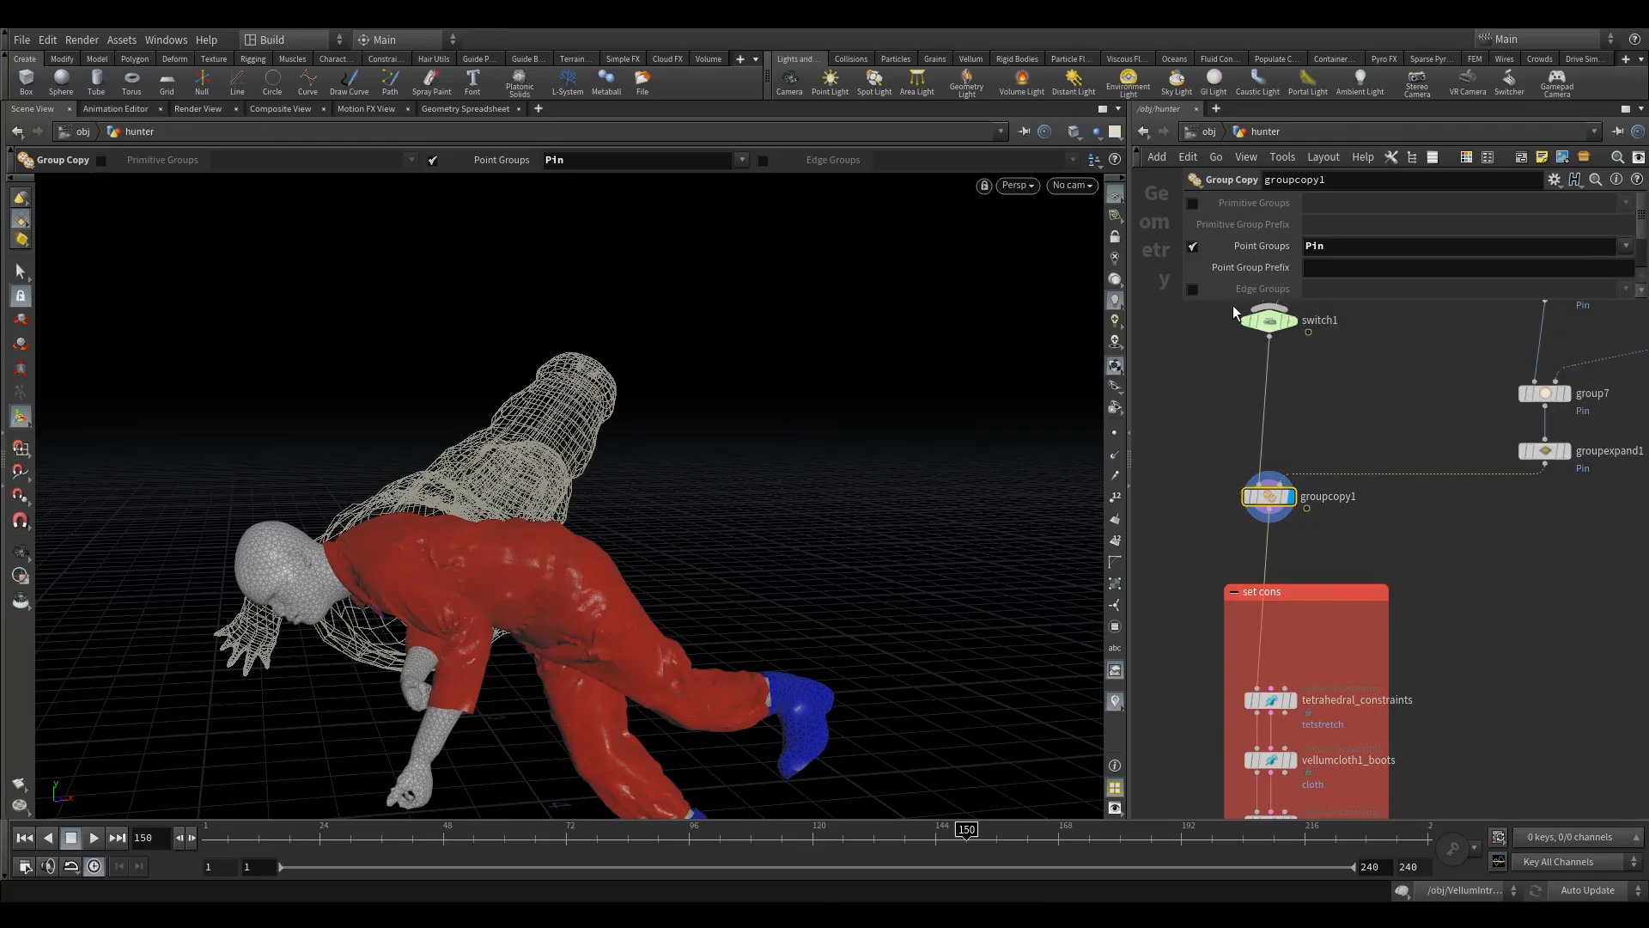
middle_drag(1398, 538, 1403, 318)
right_drag(1418, 468, 1466, 574)
middle_drag(1465, 580, 1410, 643)
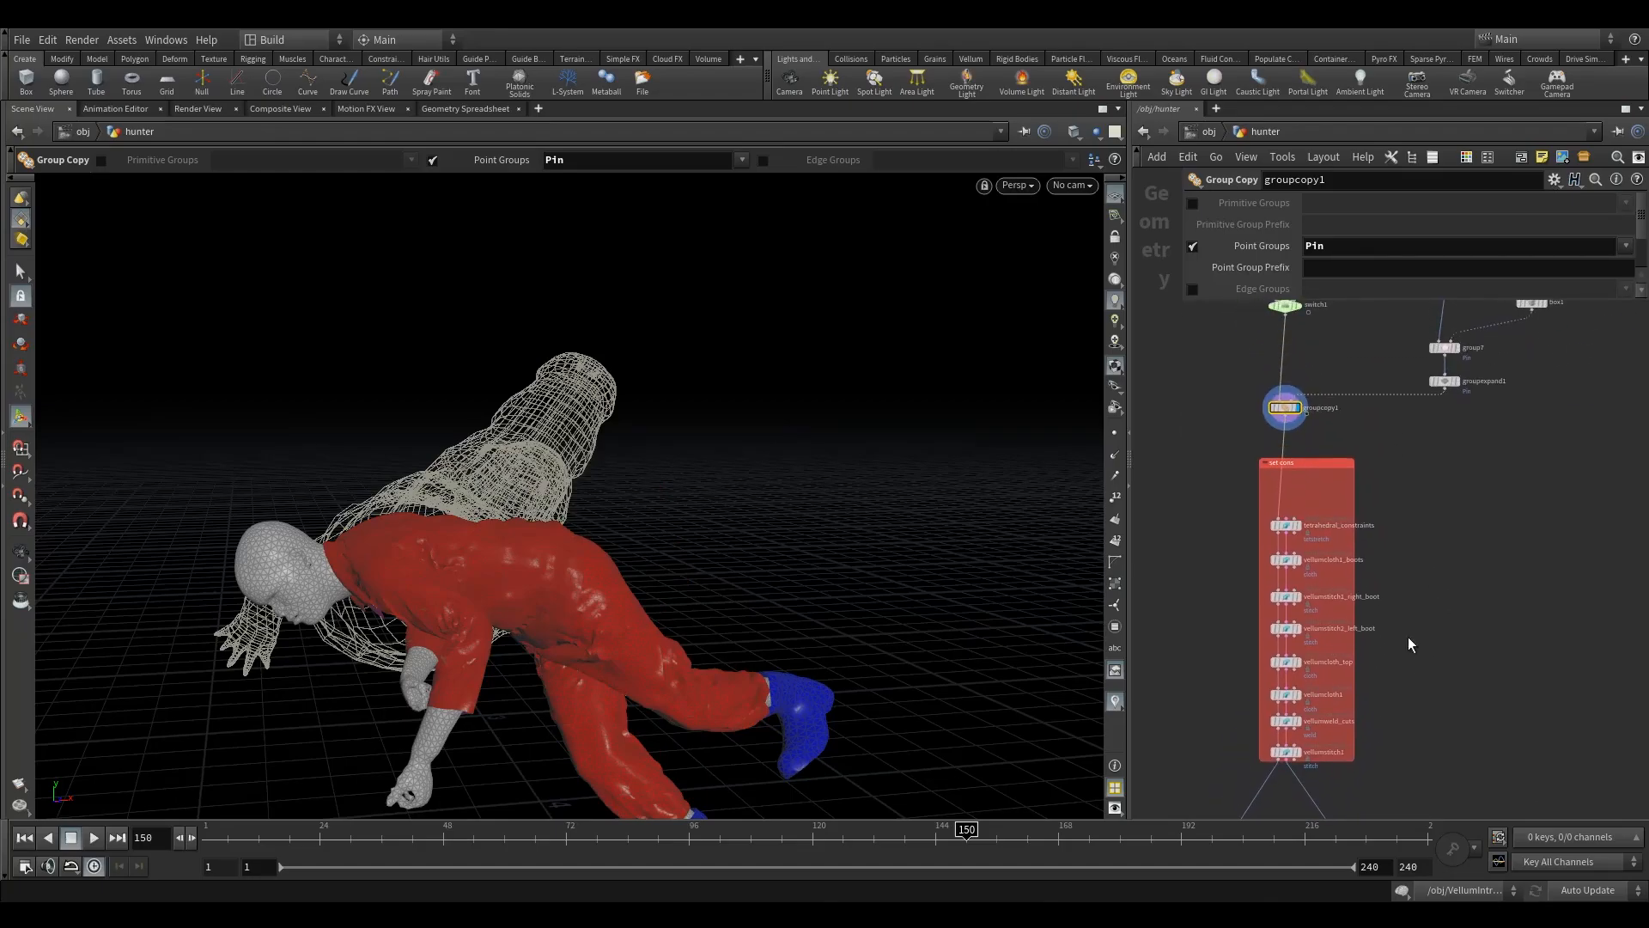
scroll(1302, 498, up, 4)
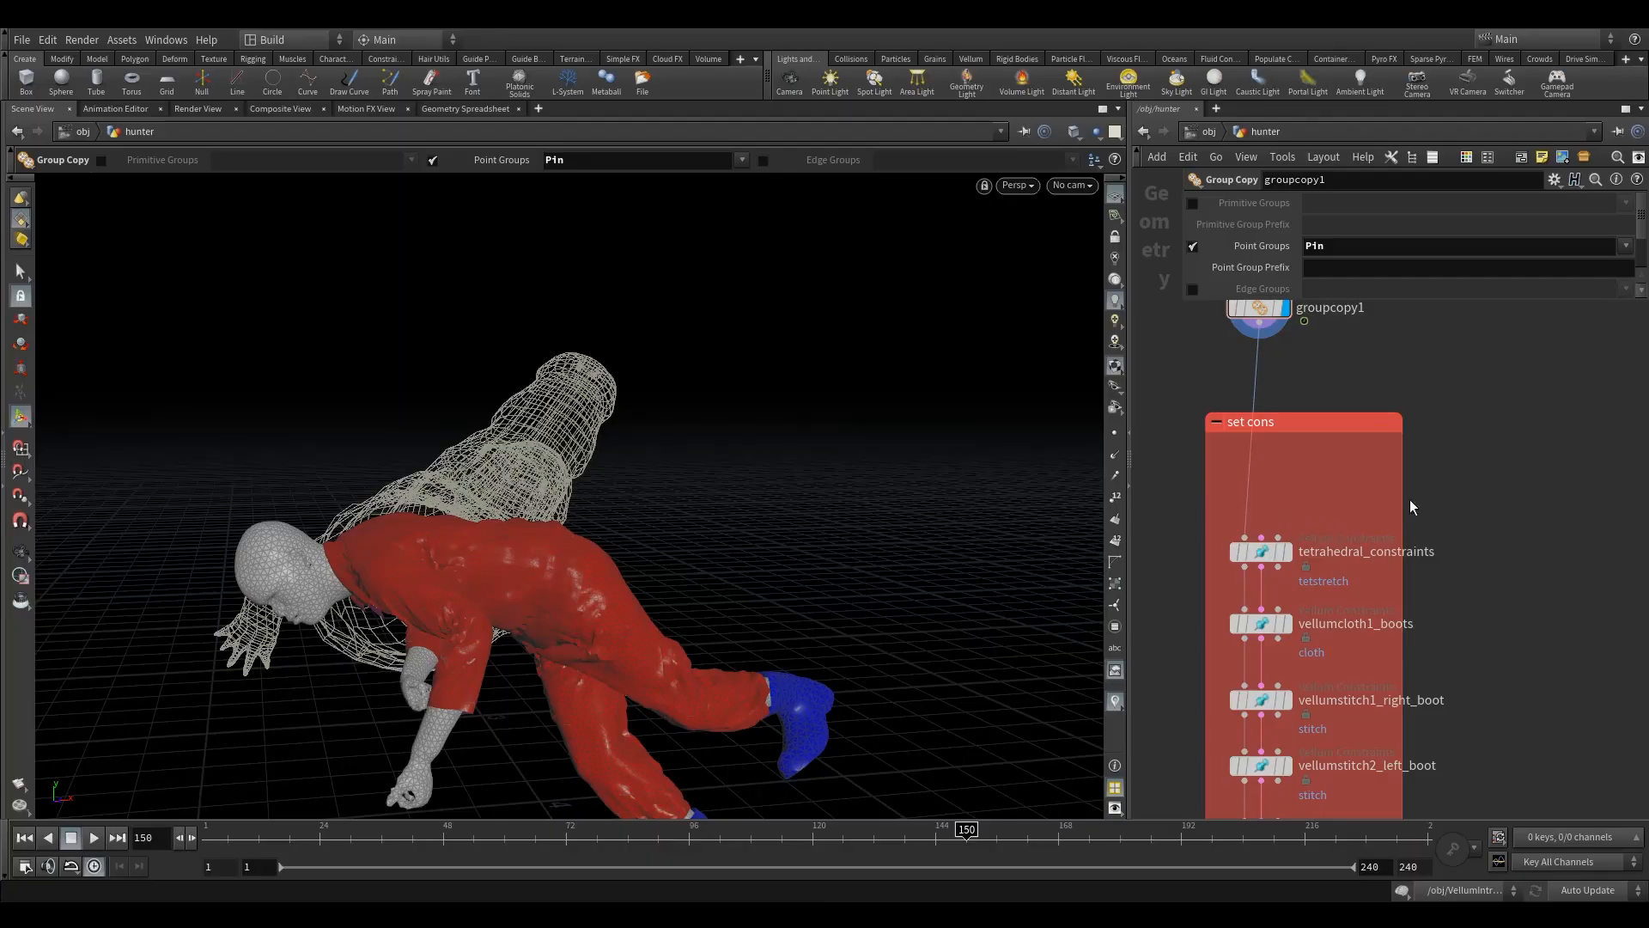
drag(1317, 501, 1256, 575)
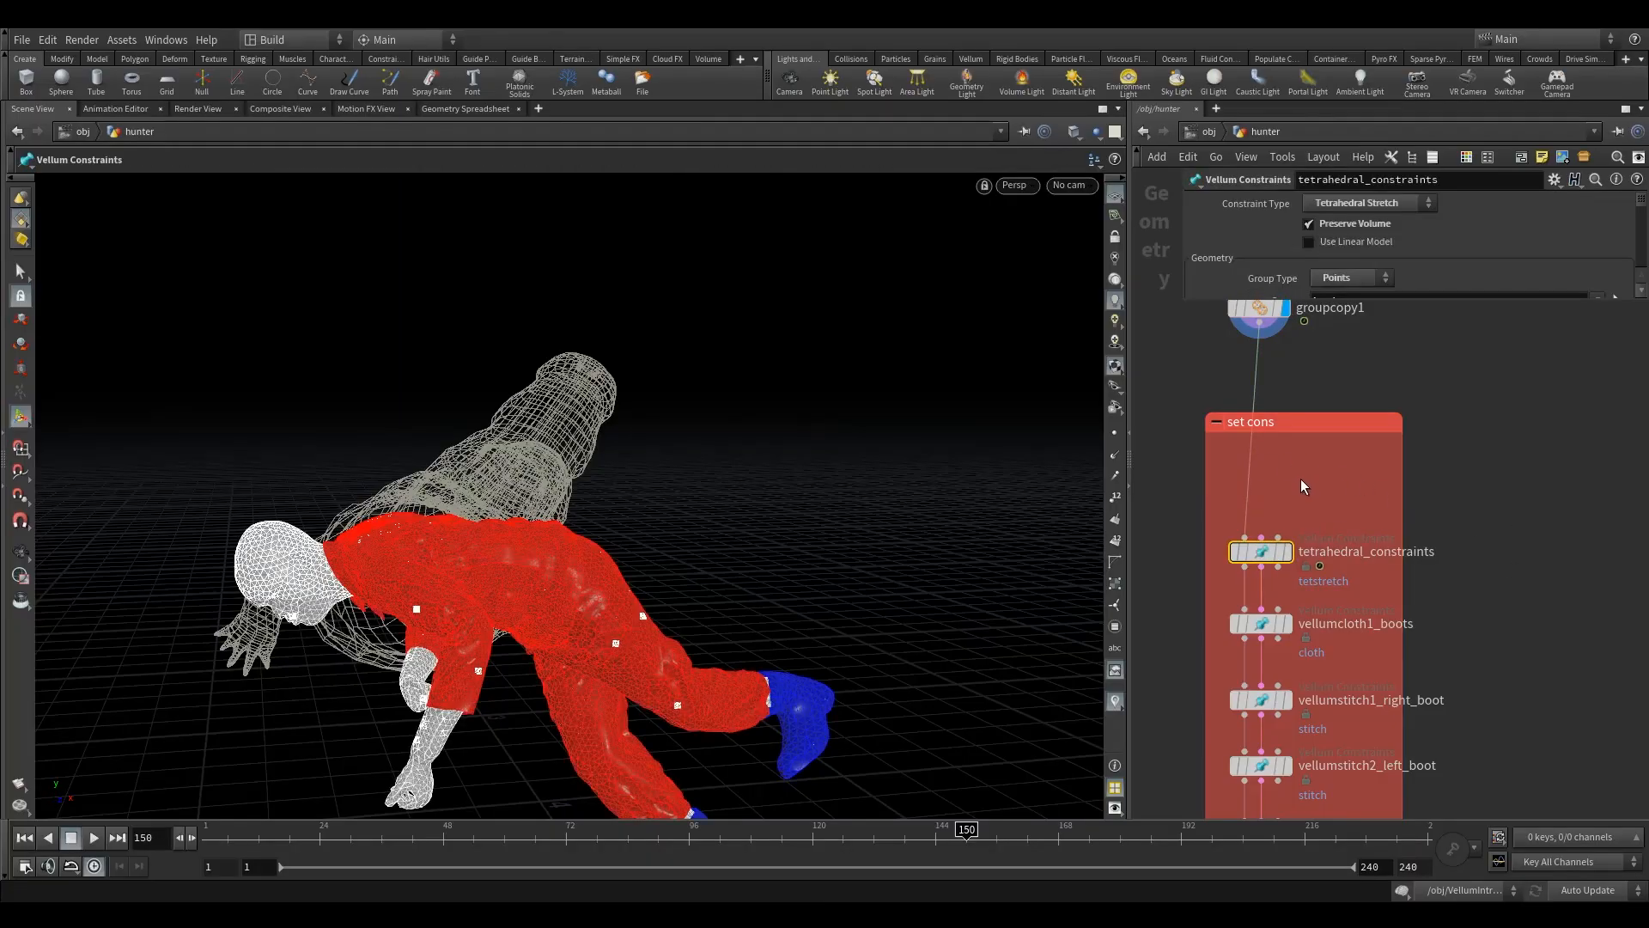
Insert a Vellum Constraints node below vellumstitch1, wired ahead of the GEO and CON nulls.
middle_drag(1300, 509, 1316, 375)
scroll(1318, 481, down, 5)
middle_drag(1403, 632, 1378, 525)
scroll(1289, 592, up, 4)
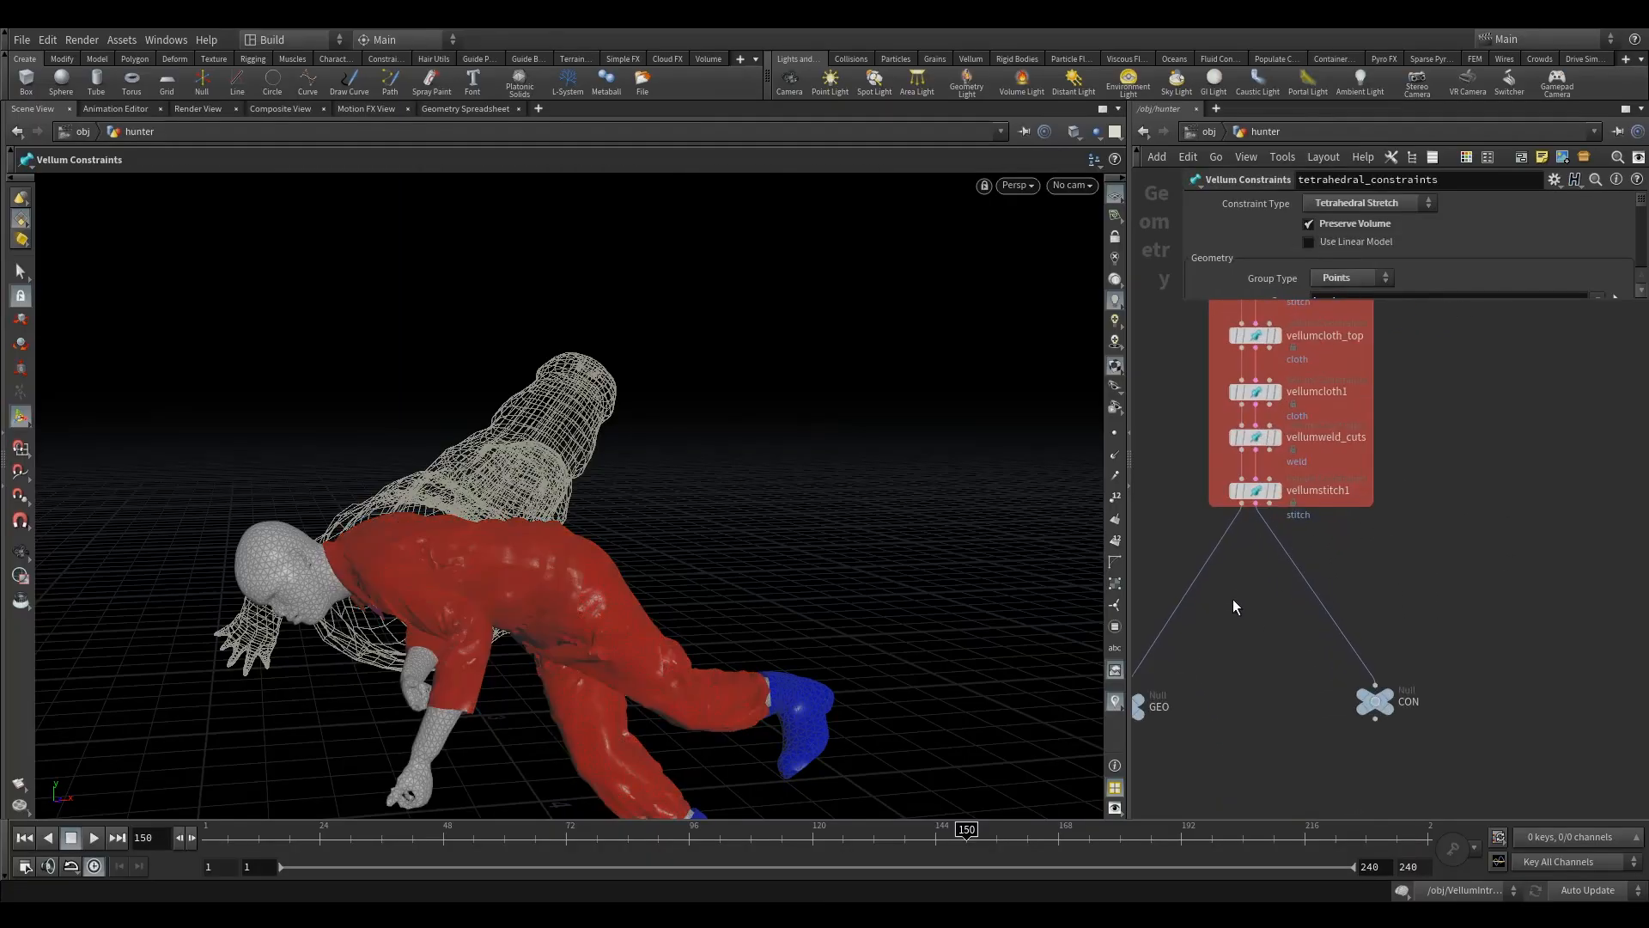
key(Tab)
text(vell)
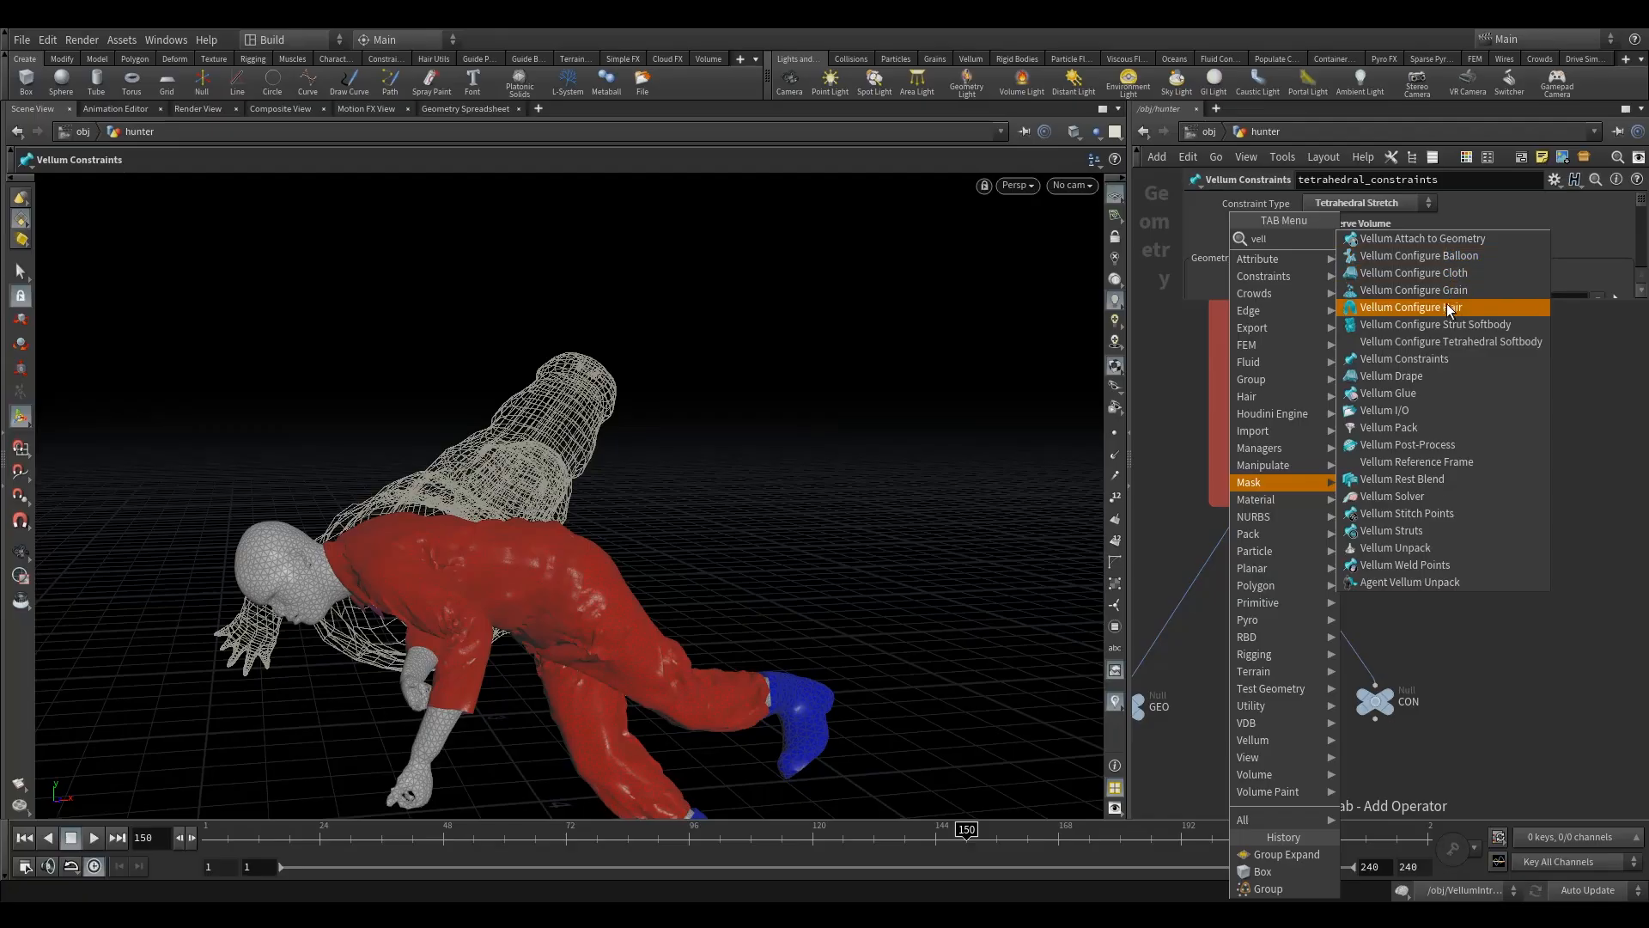
click(1429, 359)
click(1359, 543)
drag(1359, 542, 1261, 556)
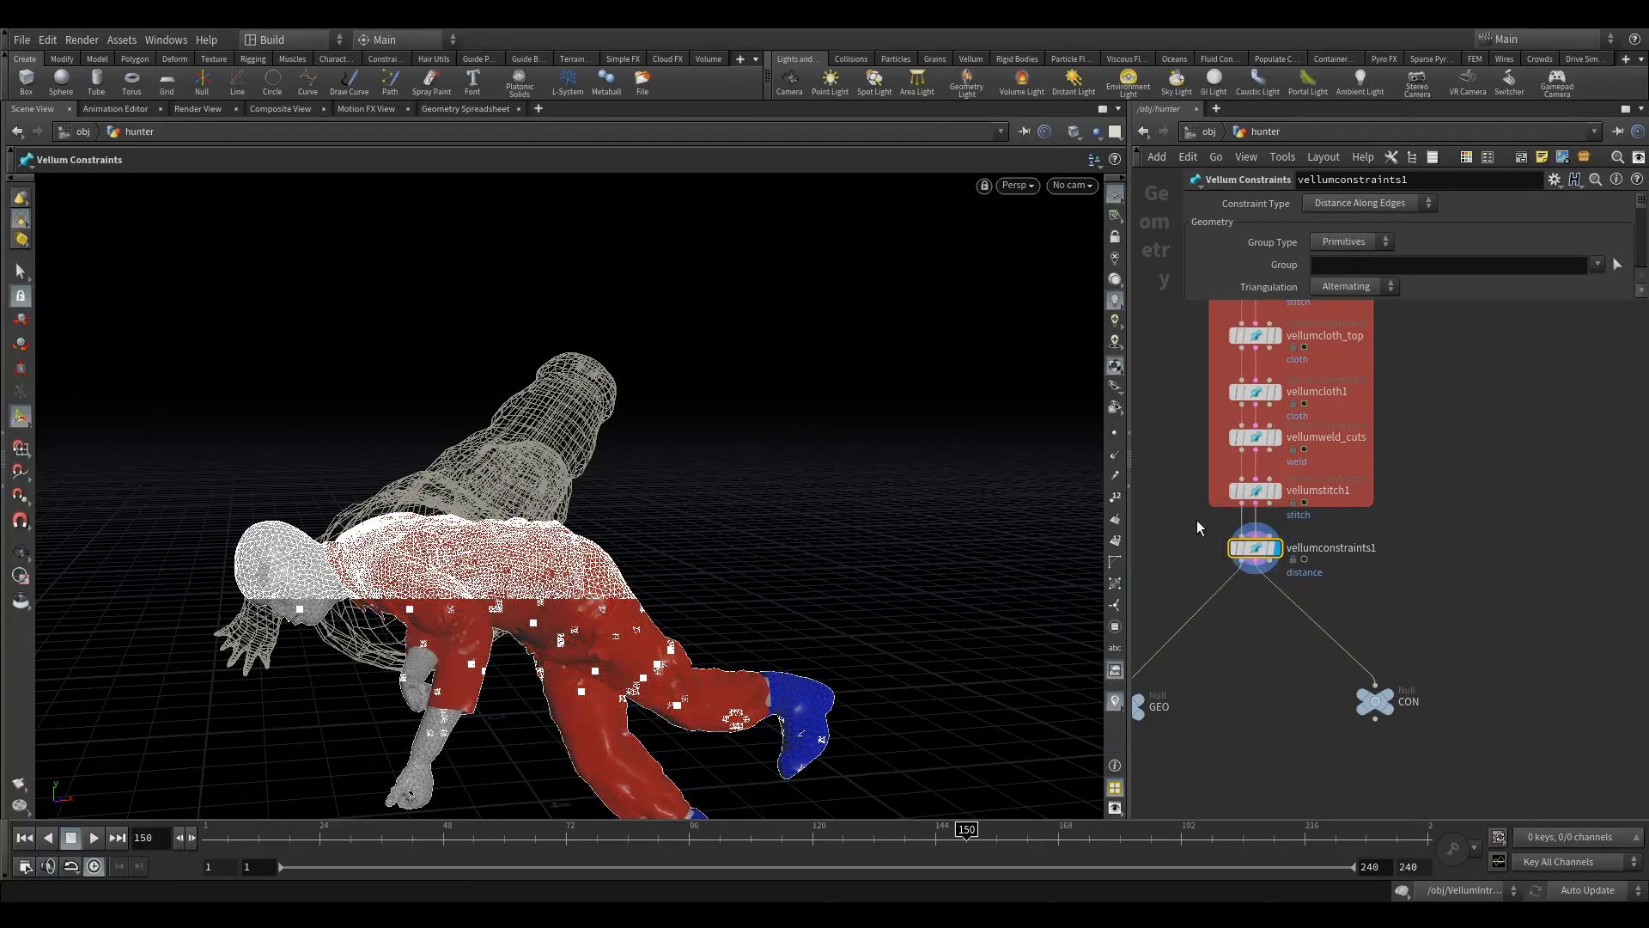
Set vellumconstraints1 to the Pin to Target constraint type with group type Points and group Pin.
click(1366, 208)
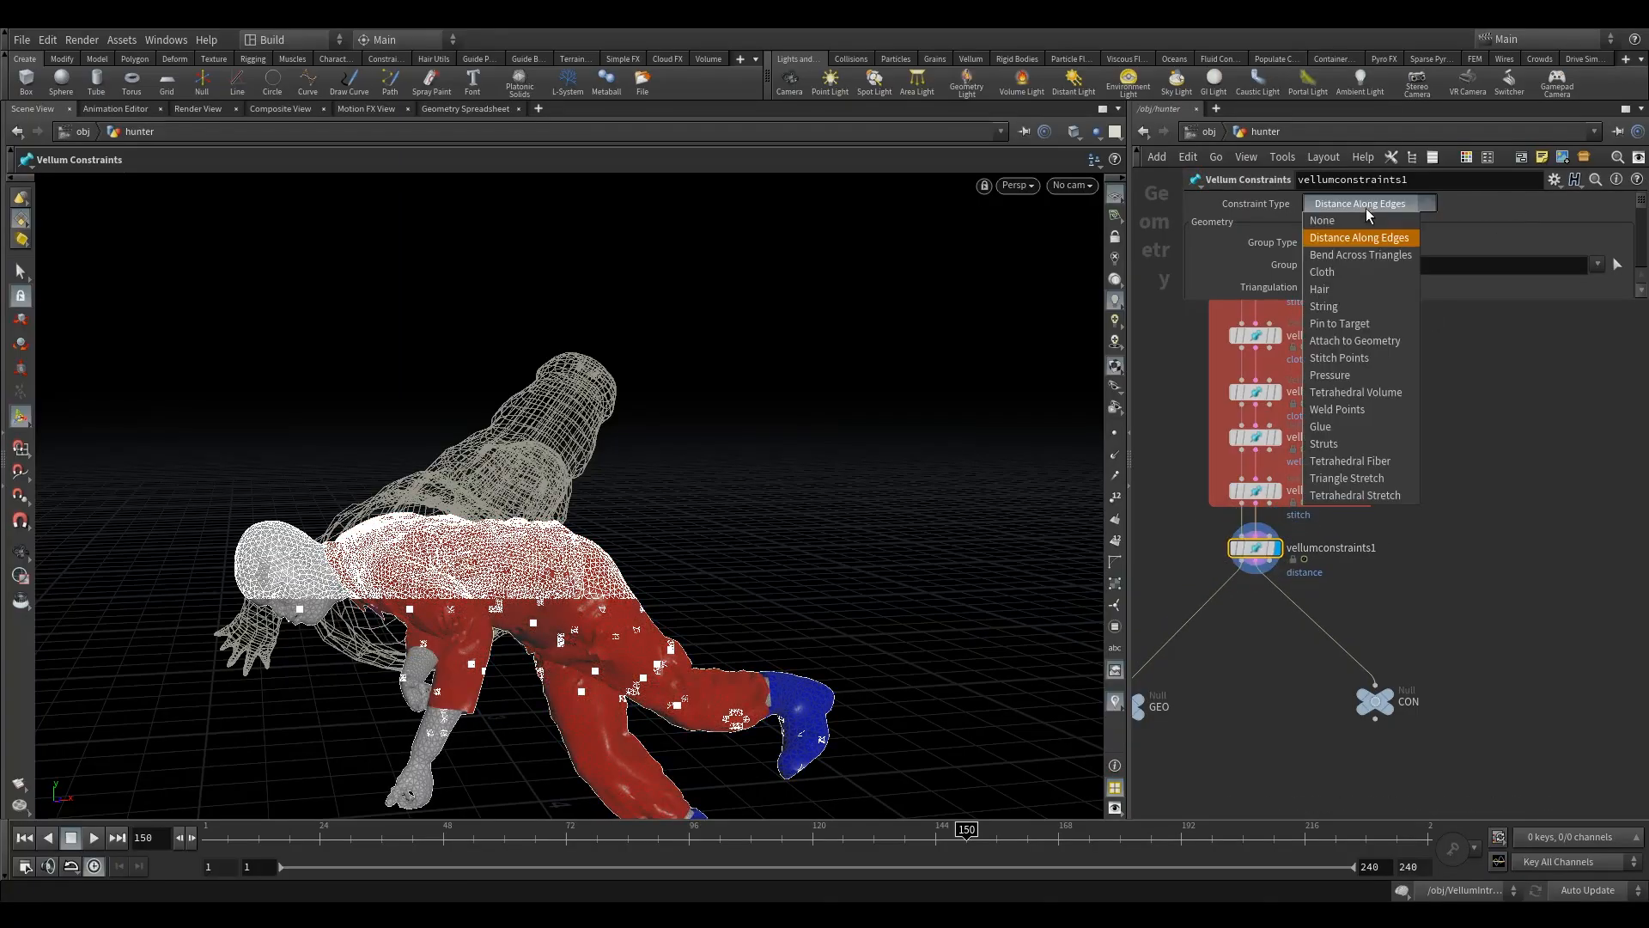
click(1352, 319)
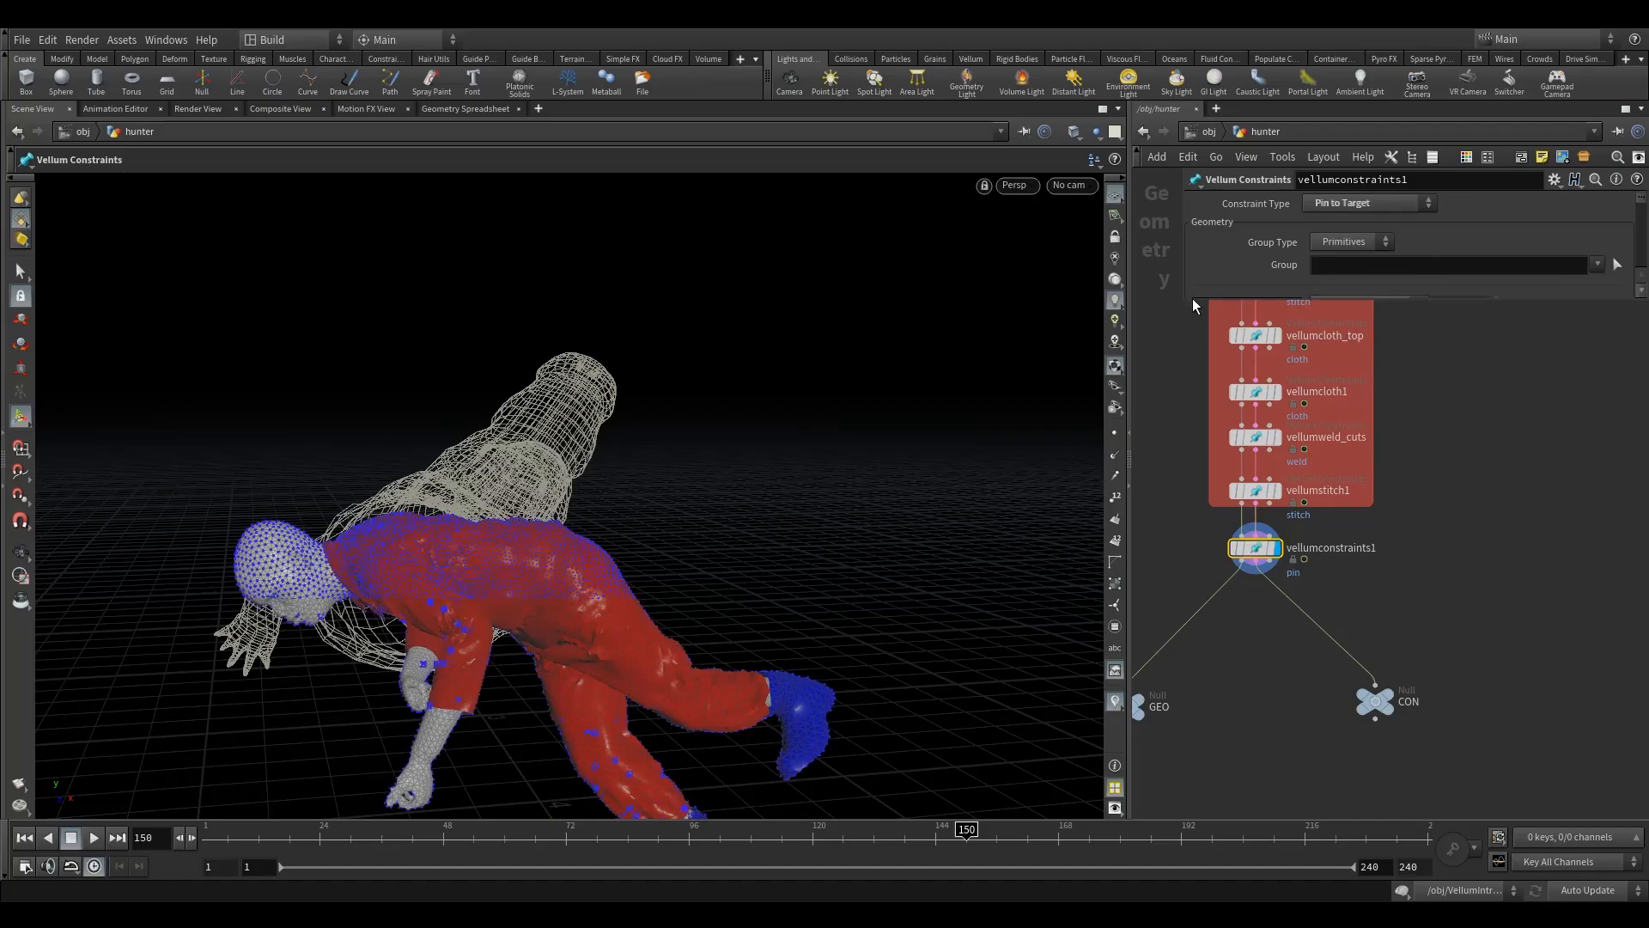
drag(1192, 297, 1194, 714)
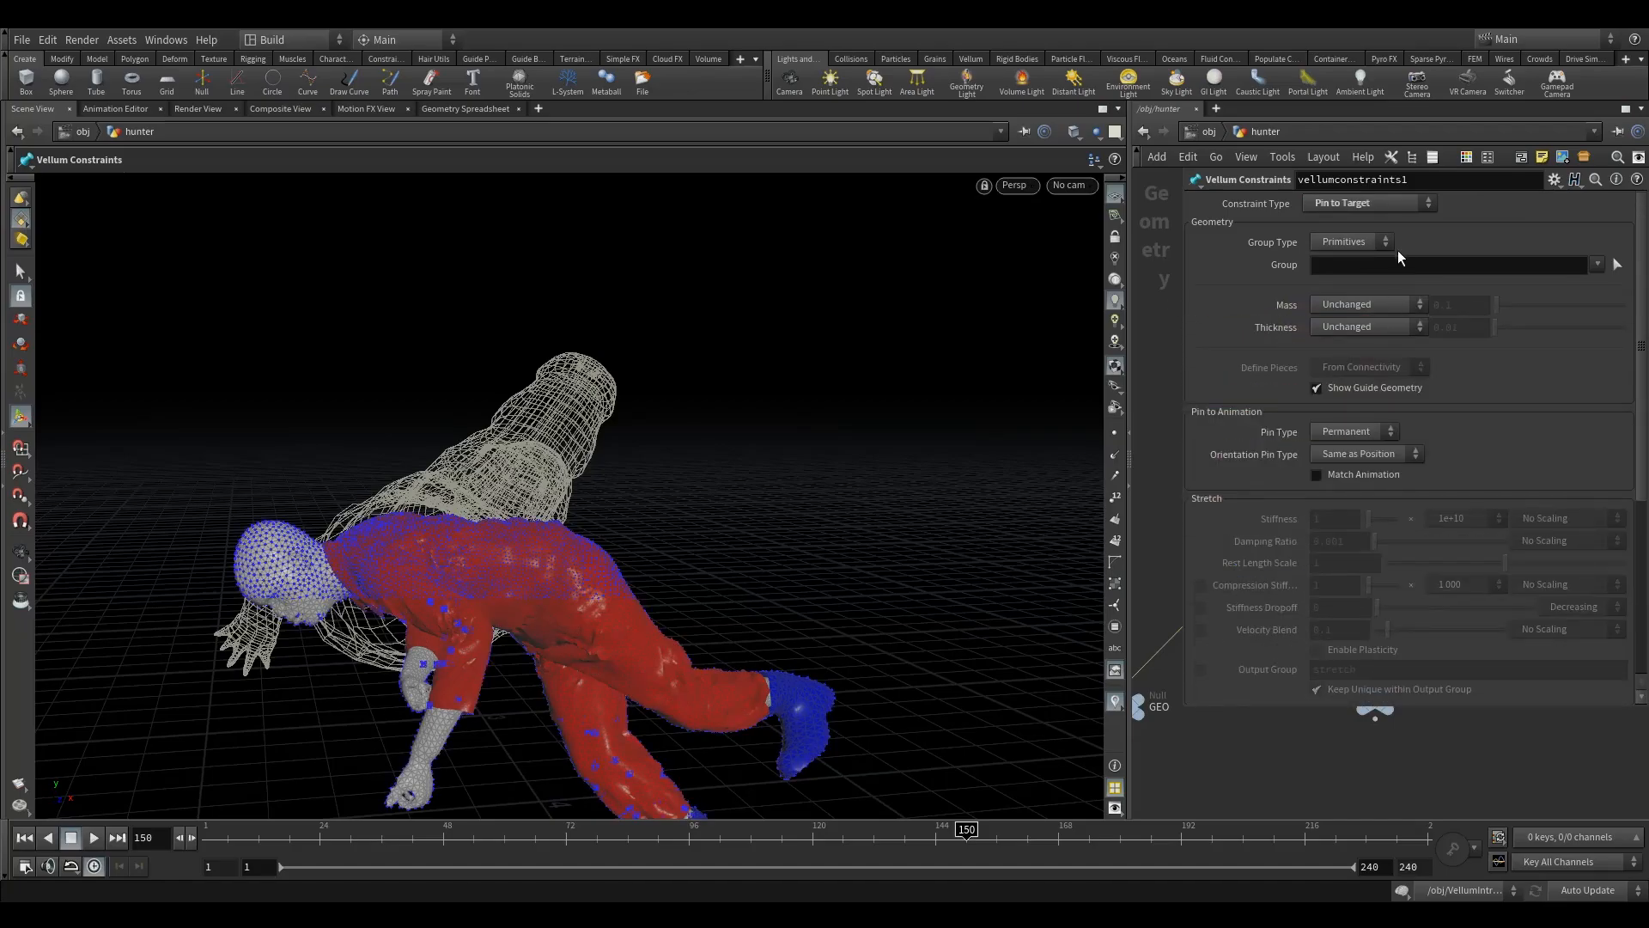
click(1343, 244)
click(1342, 277)
click(1598, 264)
click(1556, 285)
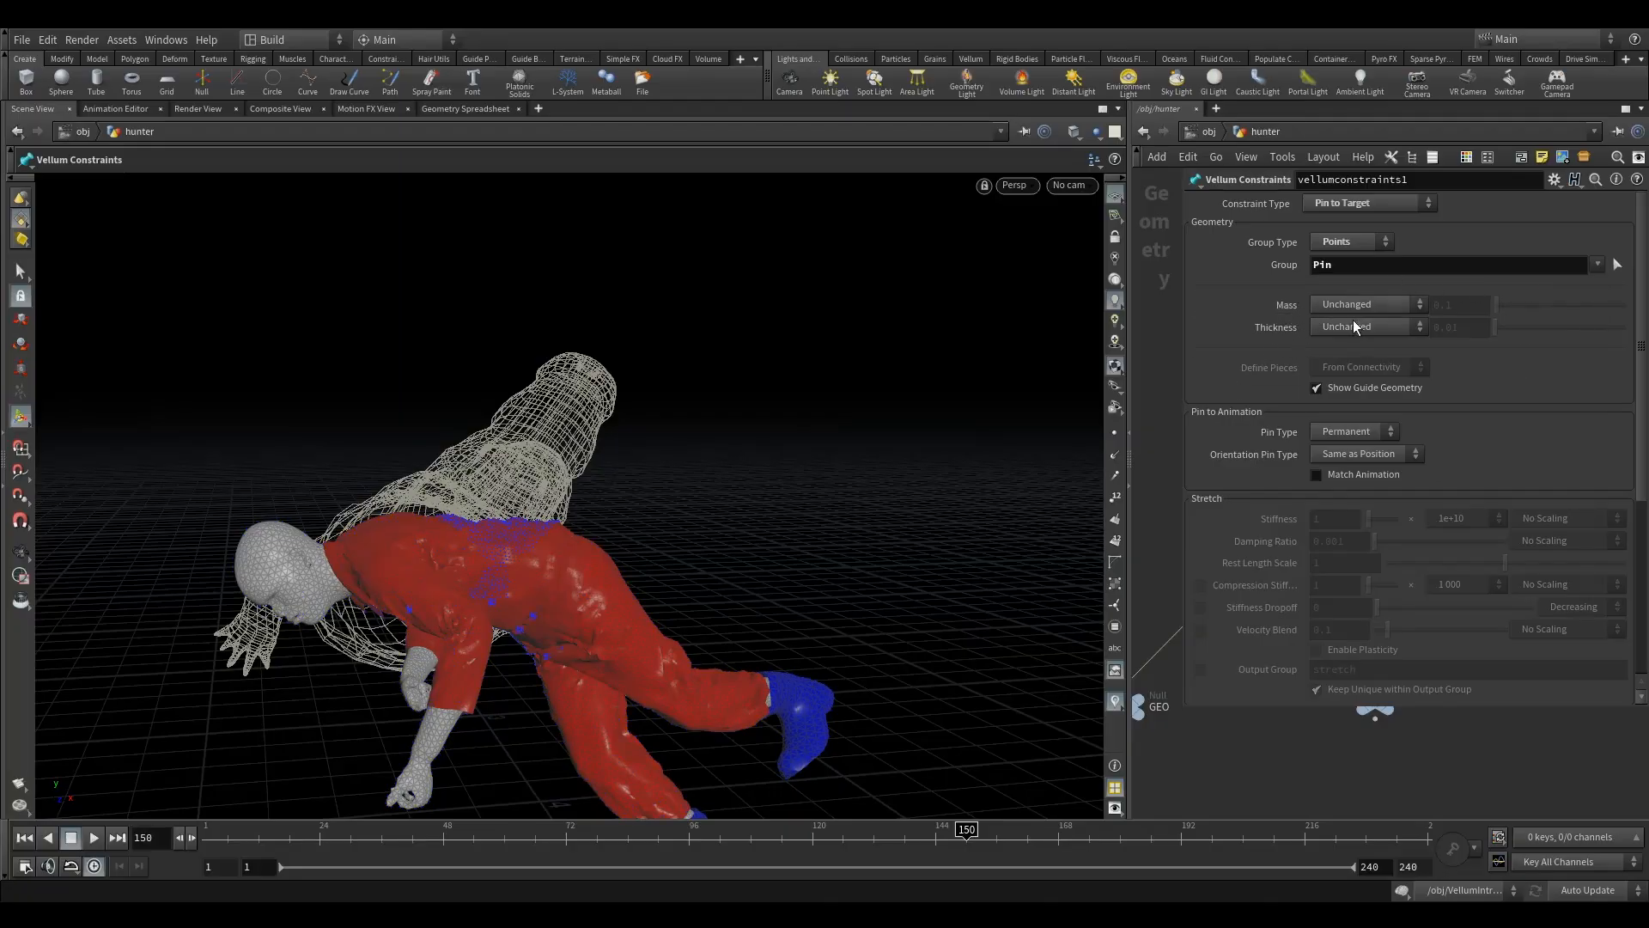
Enable Match Animation on the pin constraint and look over its pin type and remaining parameters.
click(1318, 475)
click(1334, 435)
scroll(1485, 467, down, 5)
middle_drag(1329, 709, 1383, 879)
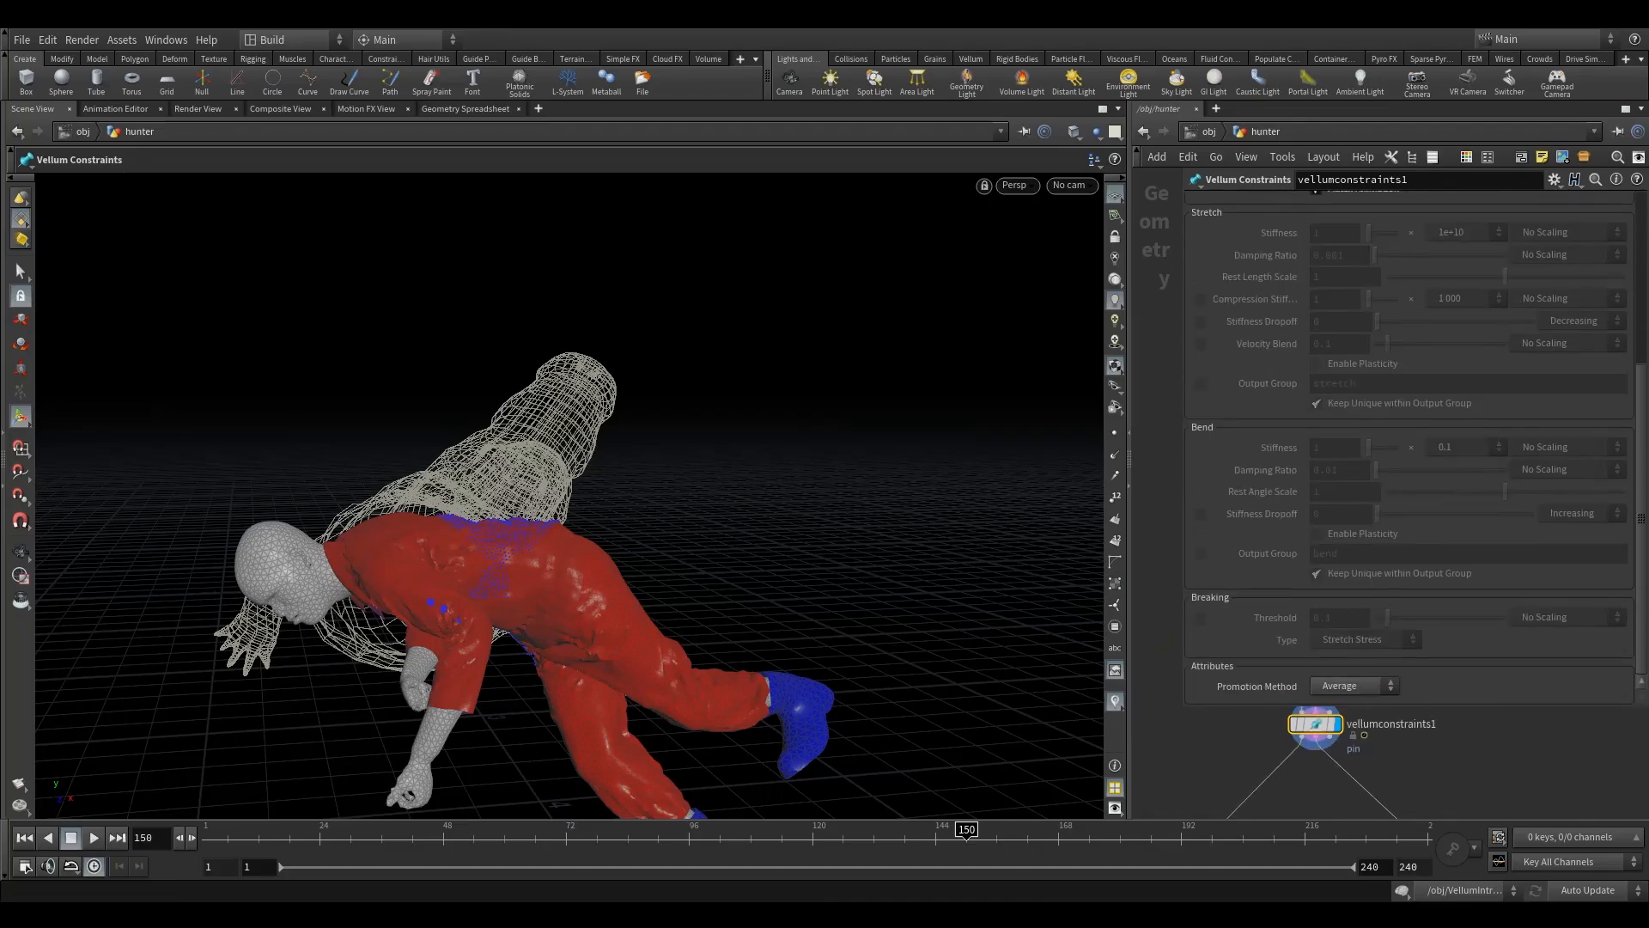
scroll(1350, 802, down, 3)
middle_drag(1414, 767, 1414, 727)
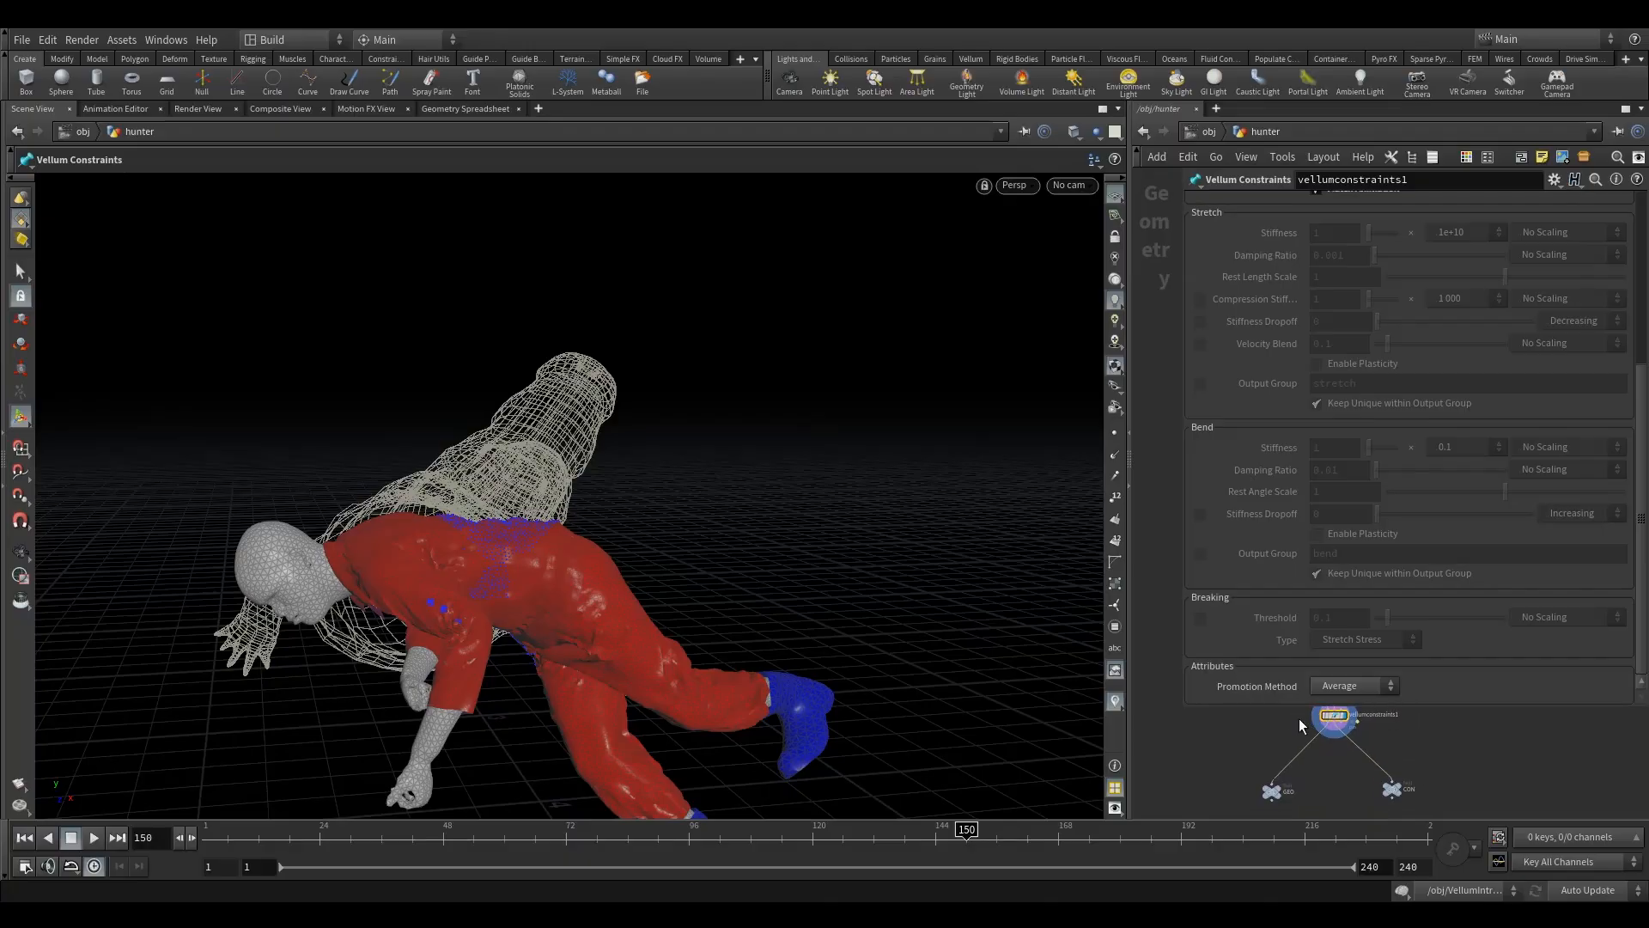
Rename the pin constraint node vellumconstraints1_PIN and extend the set cons network box to enclose it.
drag(1286, 707, 1288, 475)
scroll(1343, 687, up, 5)
middle_drag(1421, 744, 1395, 592)
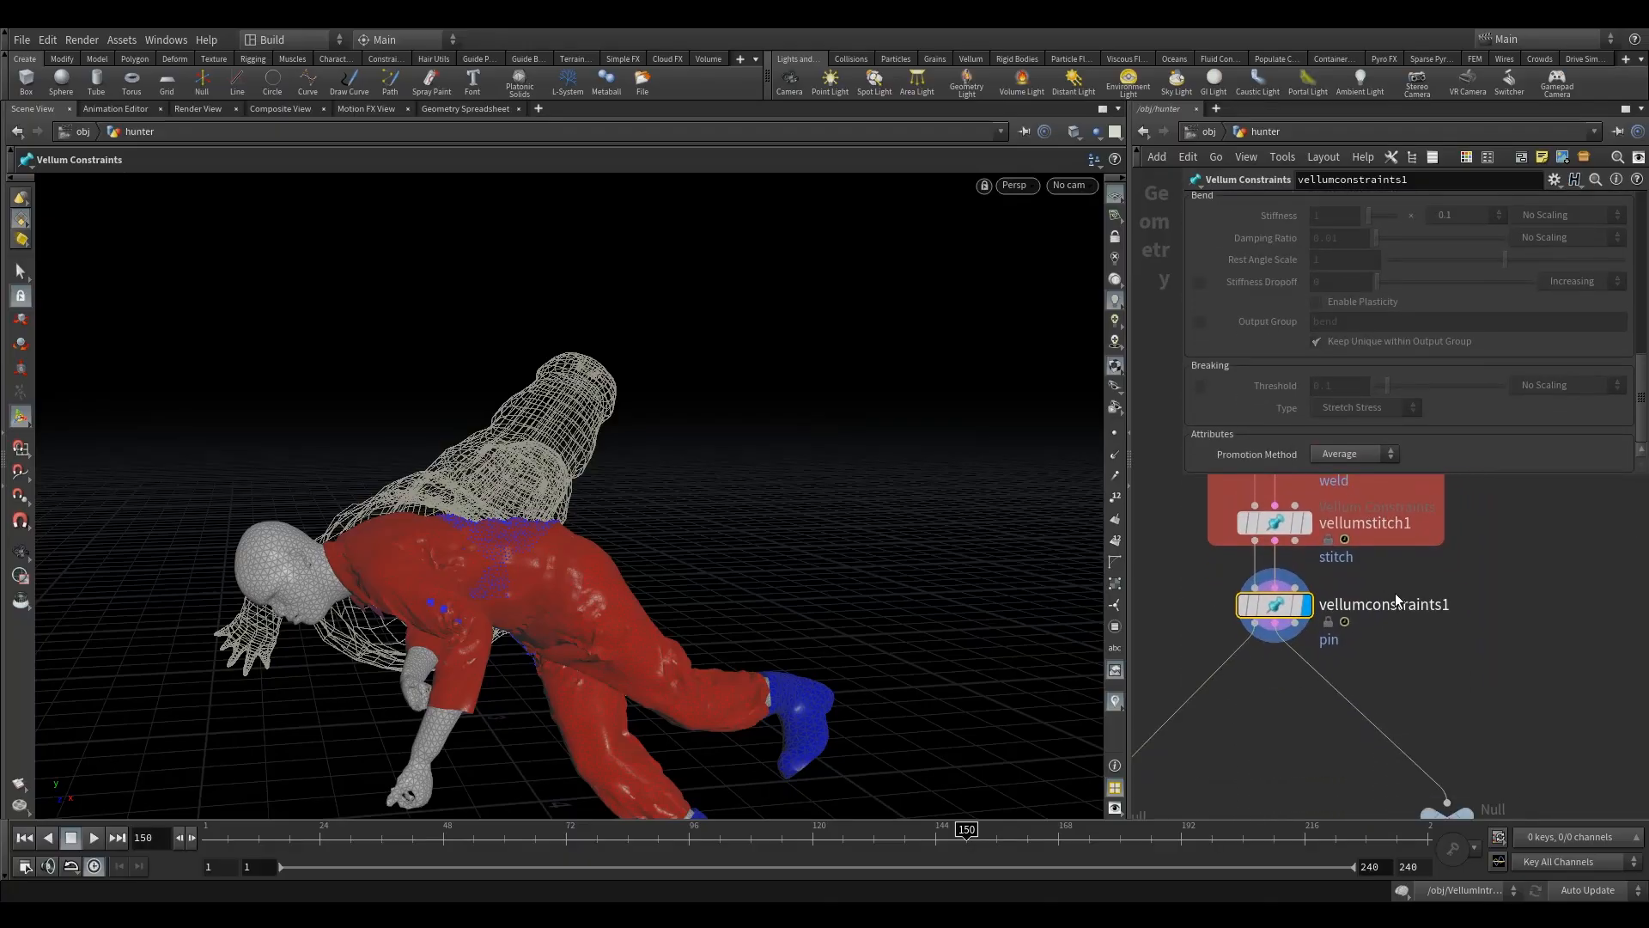
double_click(1395, 602)
text(_)
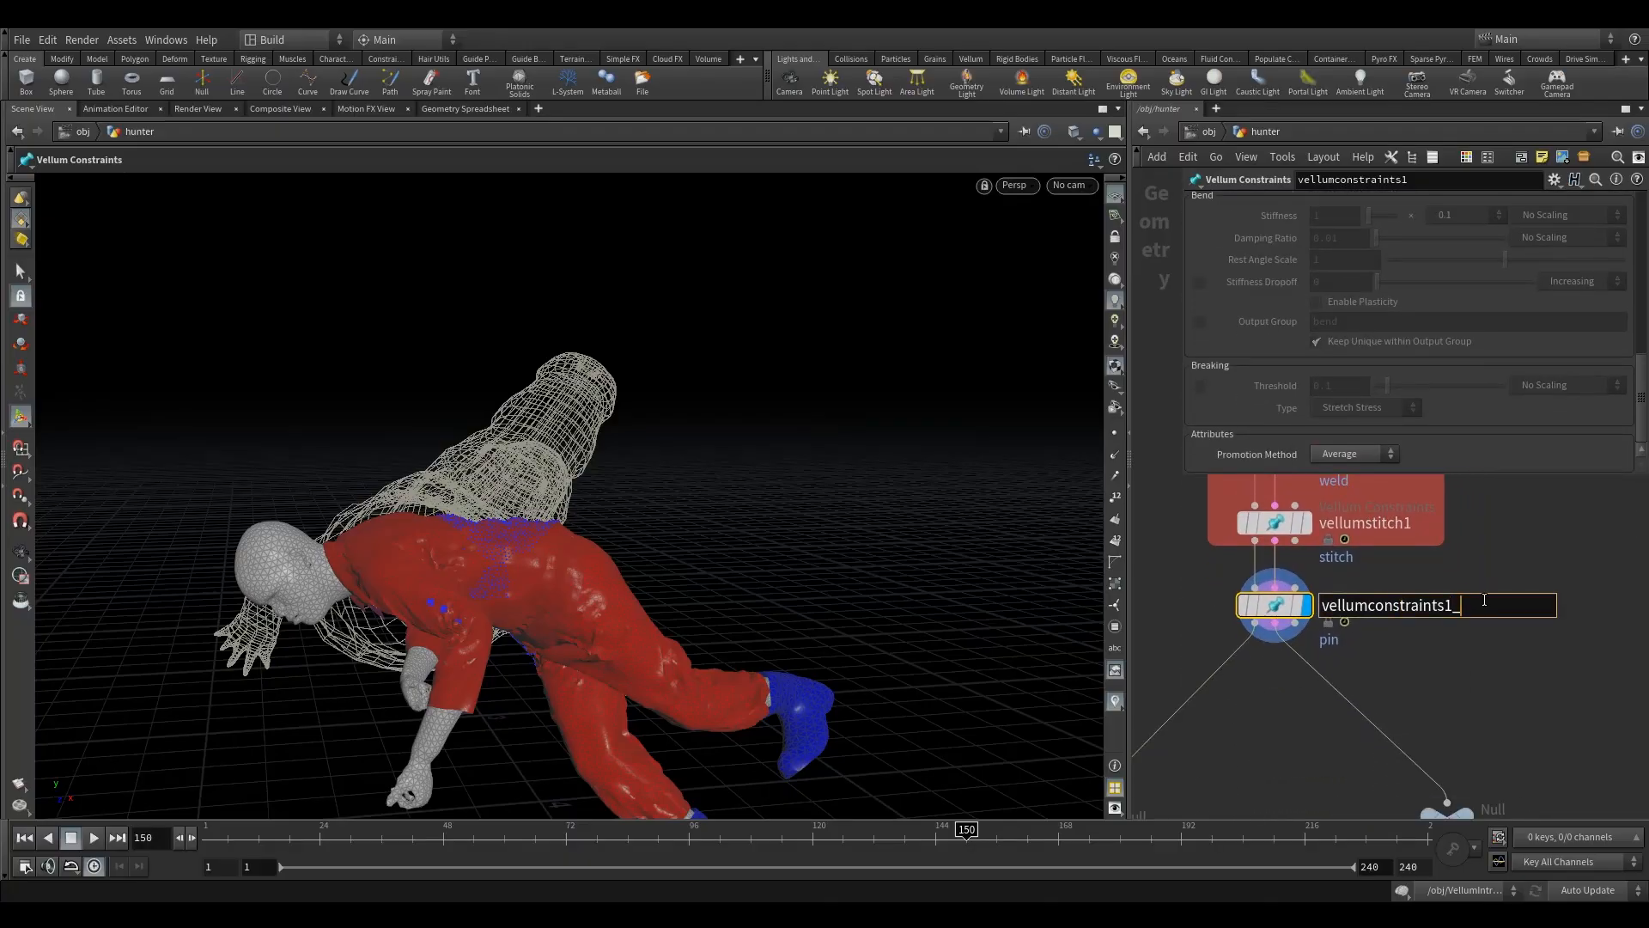
text(PIN)
key(Return)
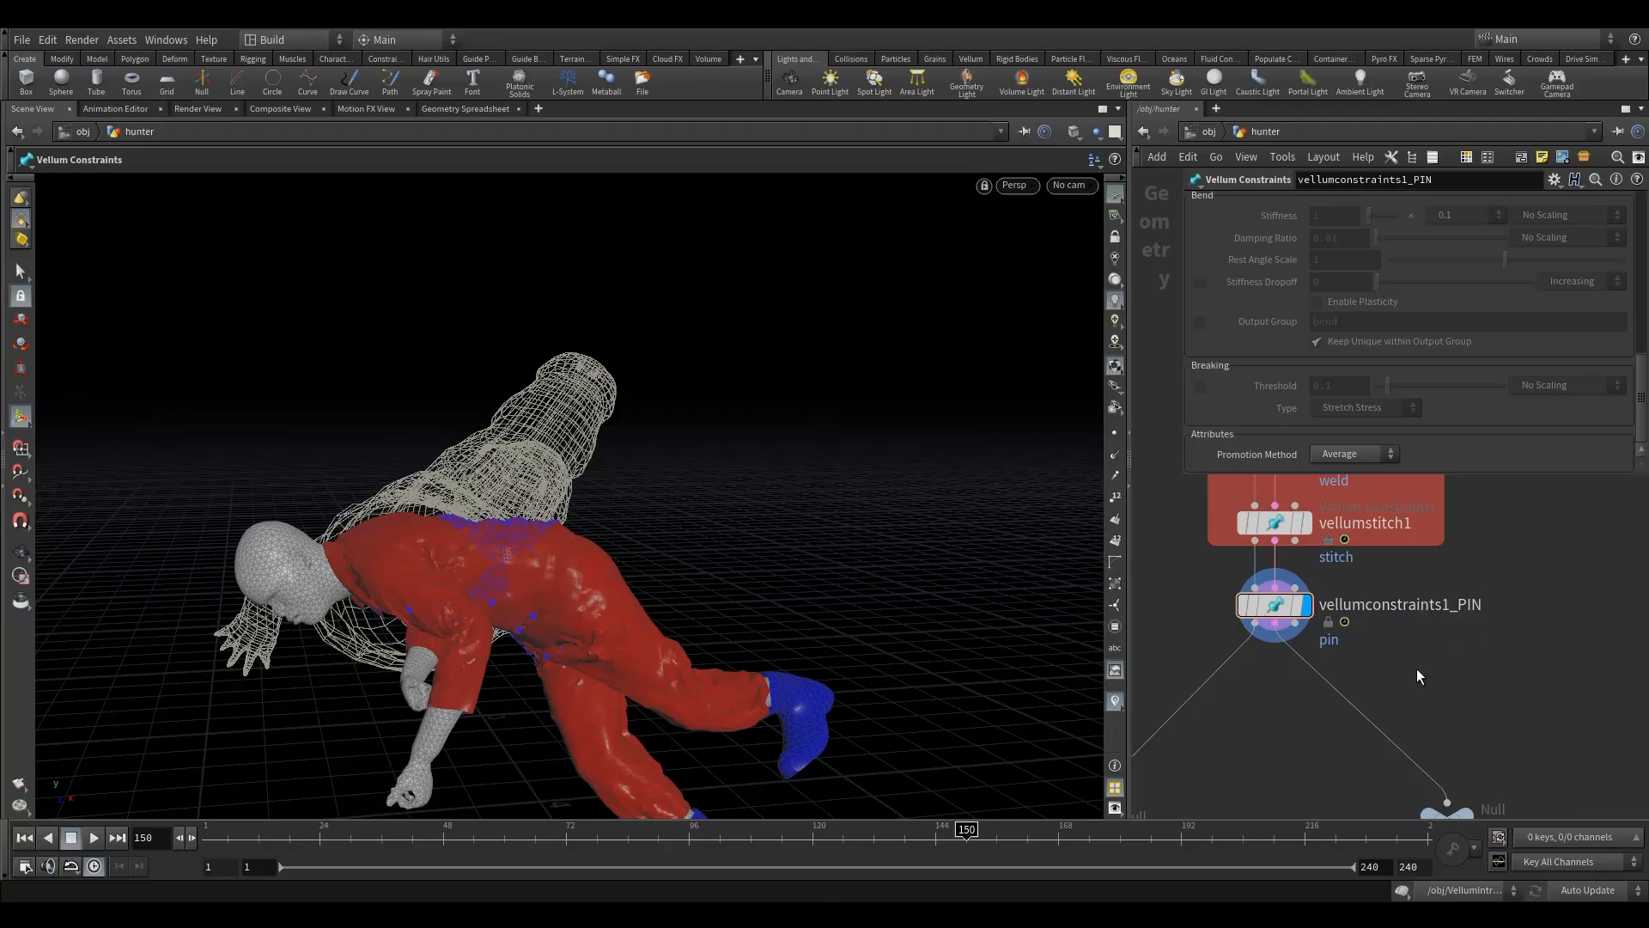
drag(1362, 550, 1368, 694)
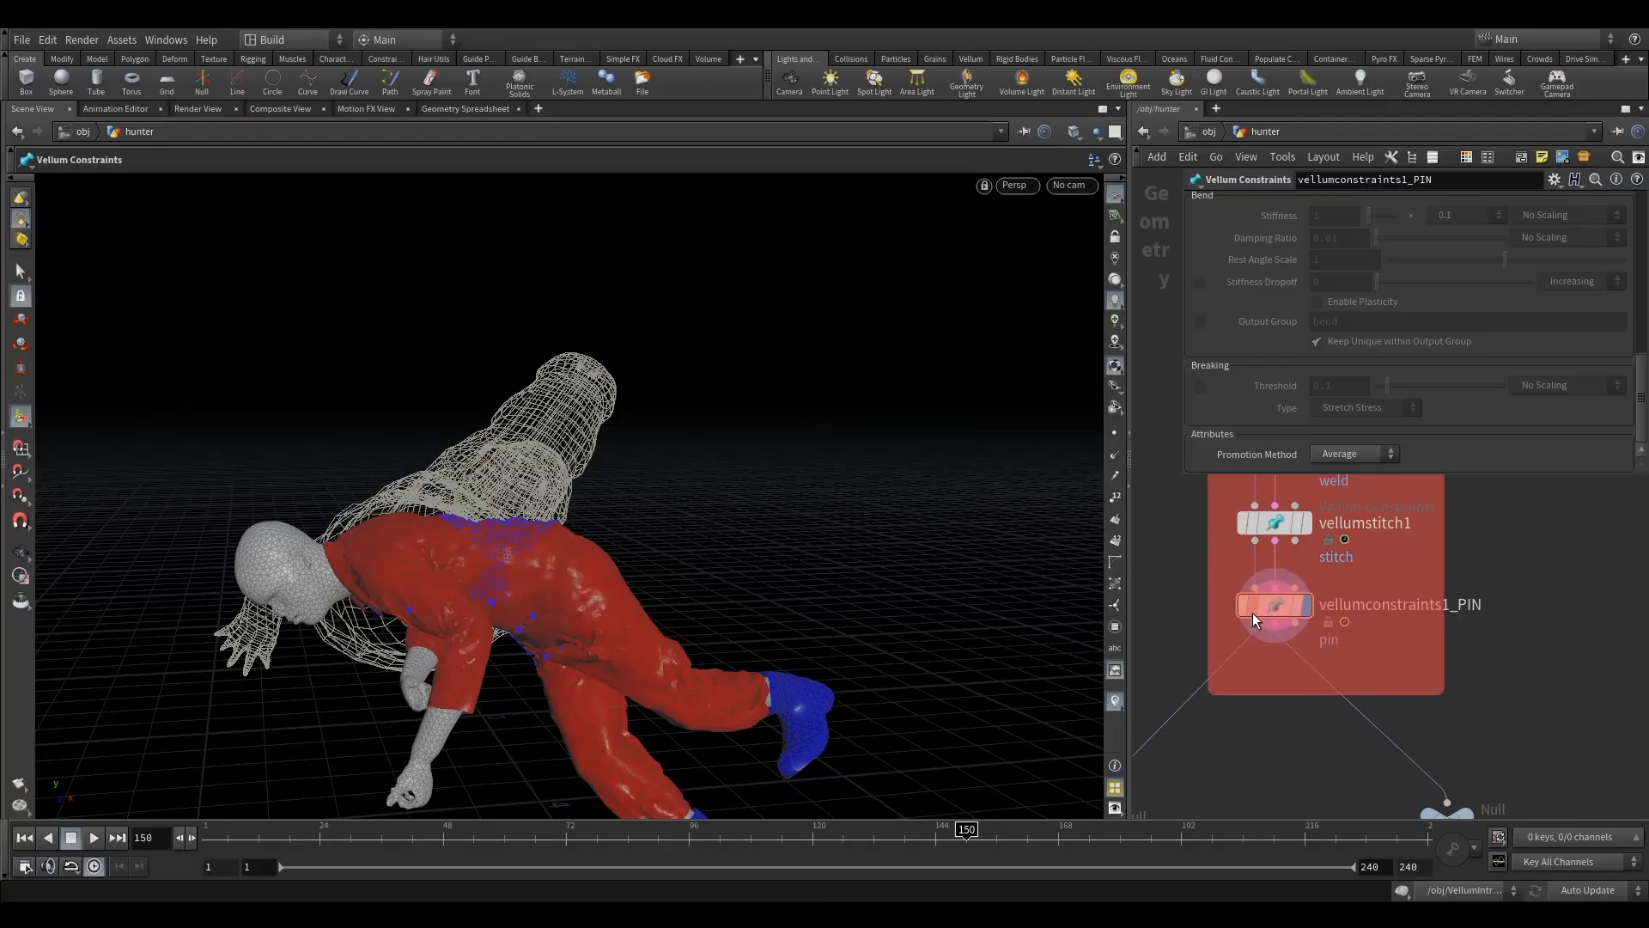